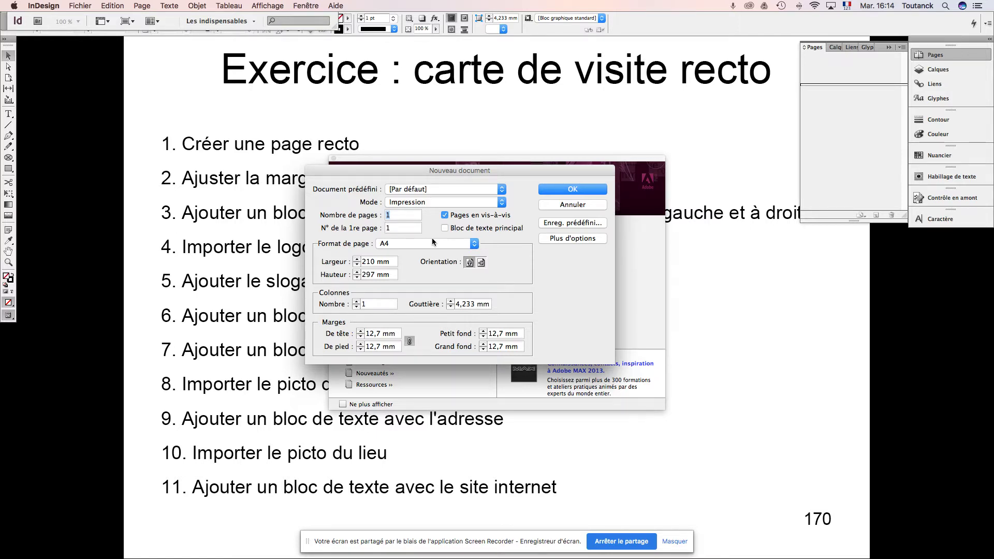
Step: Create the document at 85 mm wide, 55 mm high, with linked 7 mm margins
left_click_drag(394, 263, 324, 258)
type("85")
key("Tab")
type("5")
key("Tab")
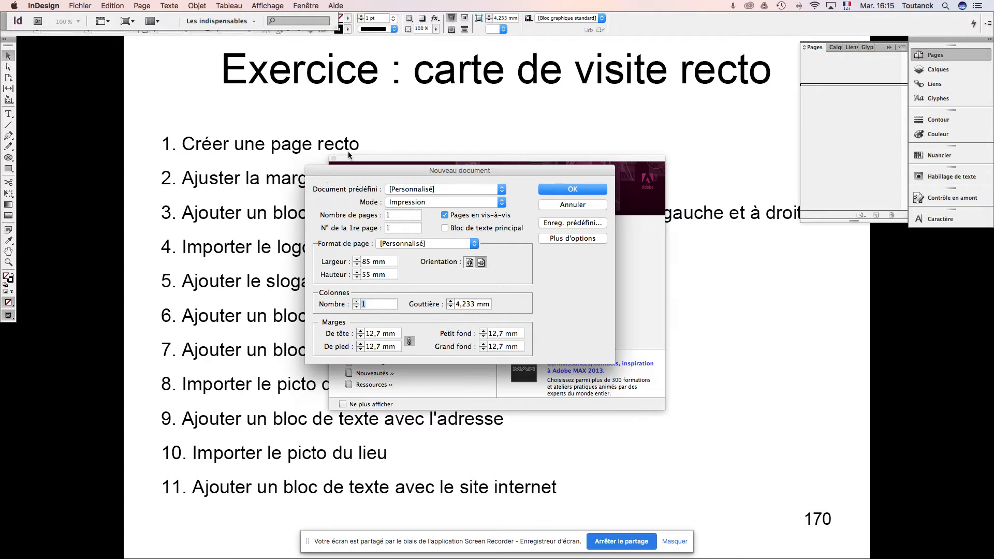
left_click_drag(343, 173, 375, 177)
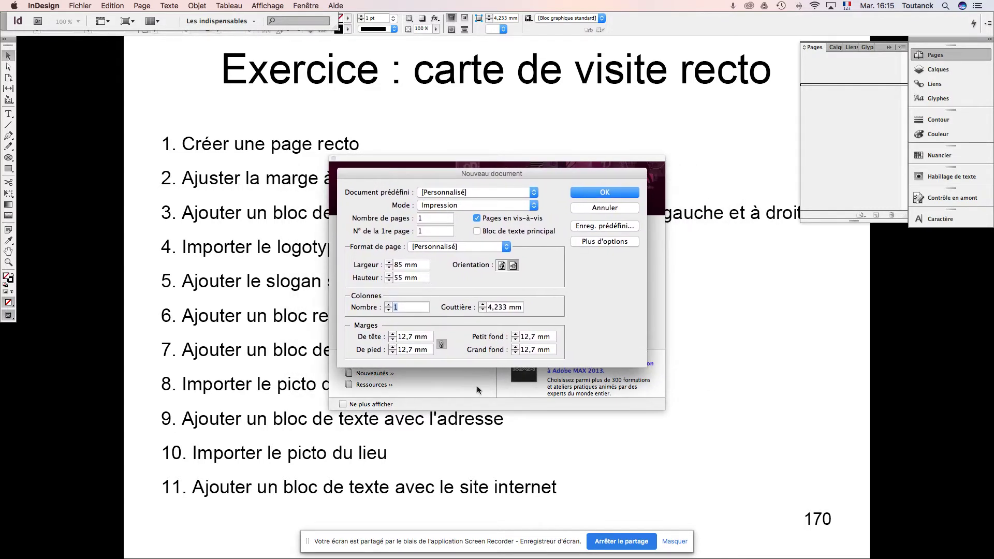
double_click(403, 337)
type("7")
key("Tab")
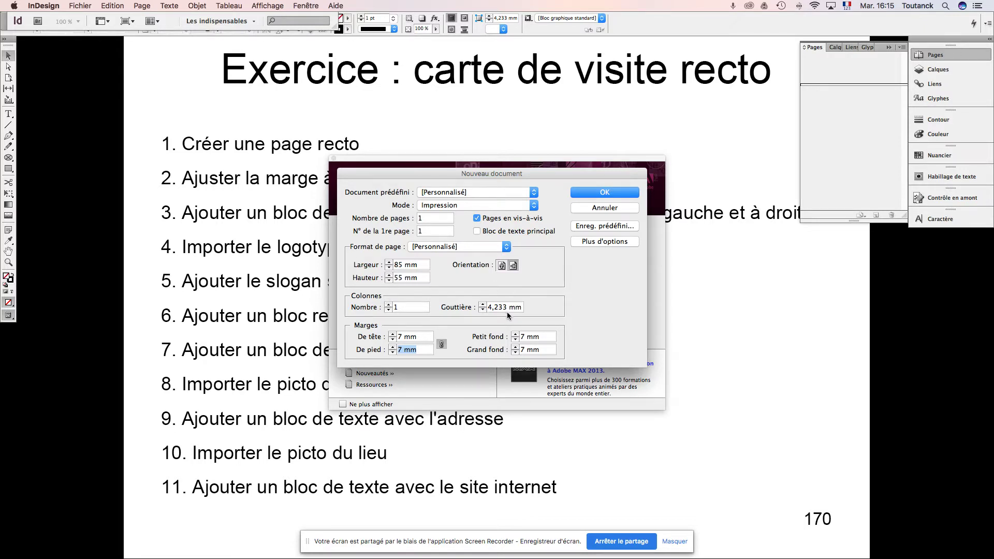
left_click(609, 193)
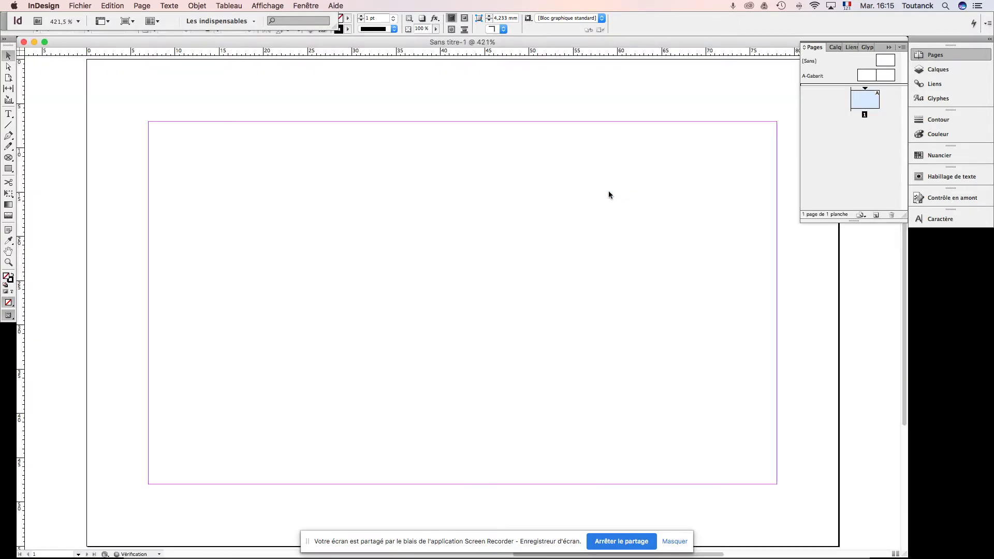
Step: Turn off Pages en vis-à-vis in Format de document
key("super+minus")
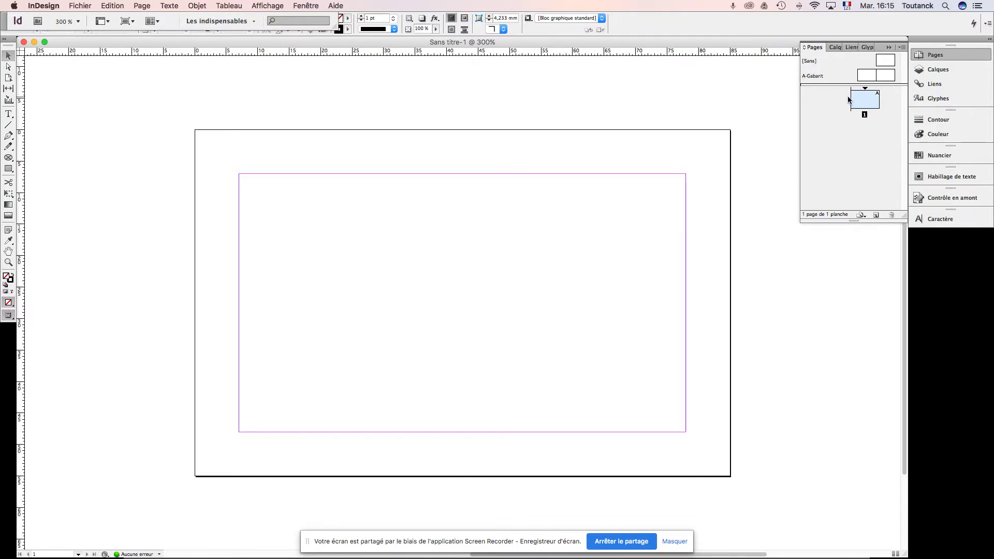
left_click(81, 6)
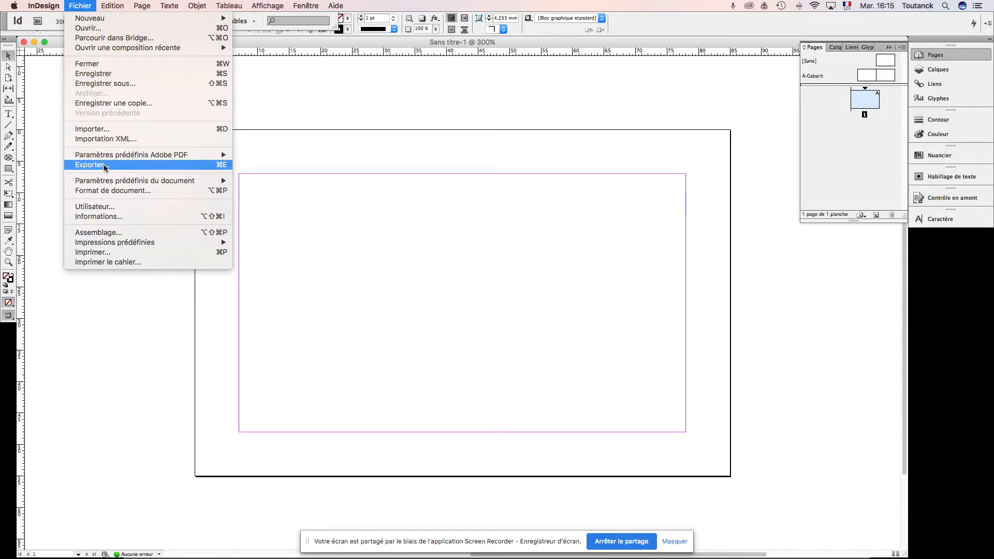
left_click(106, 191)
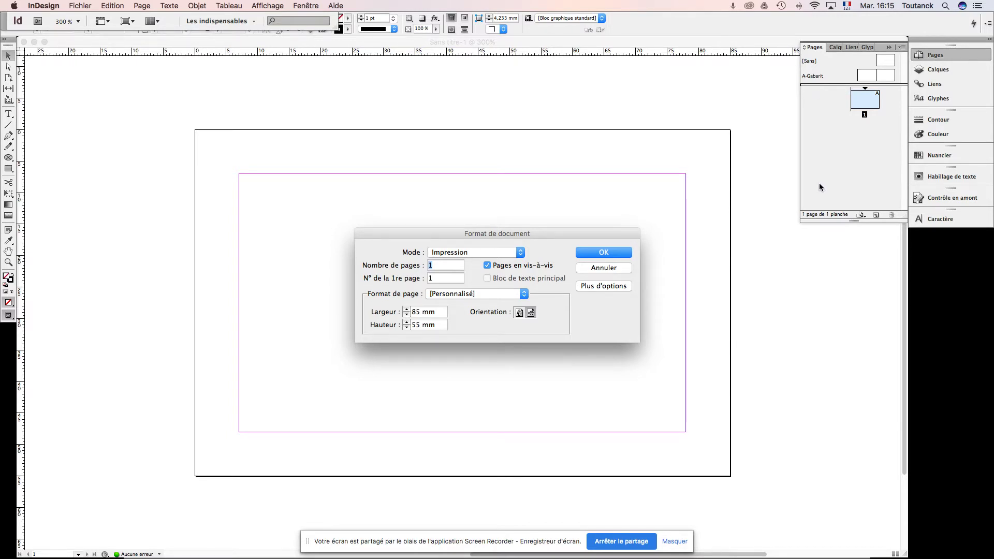
left_click(488, 266)
left_click(600, 254)
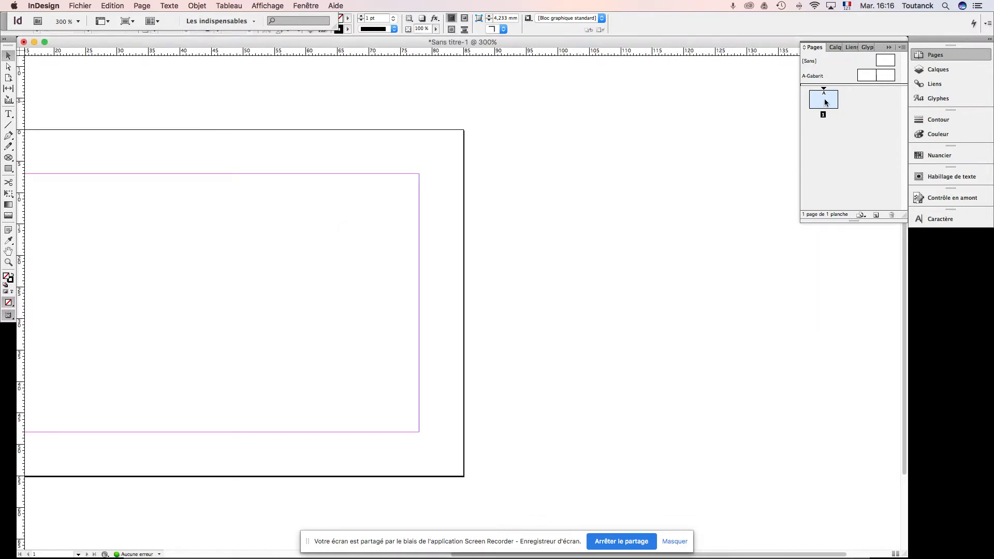
left_click_drag(269, 260, 554, 259)
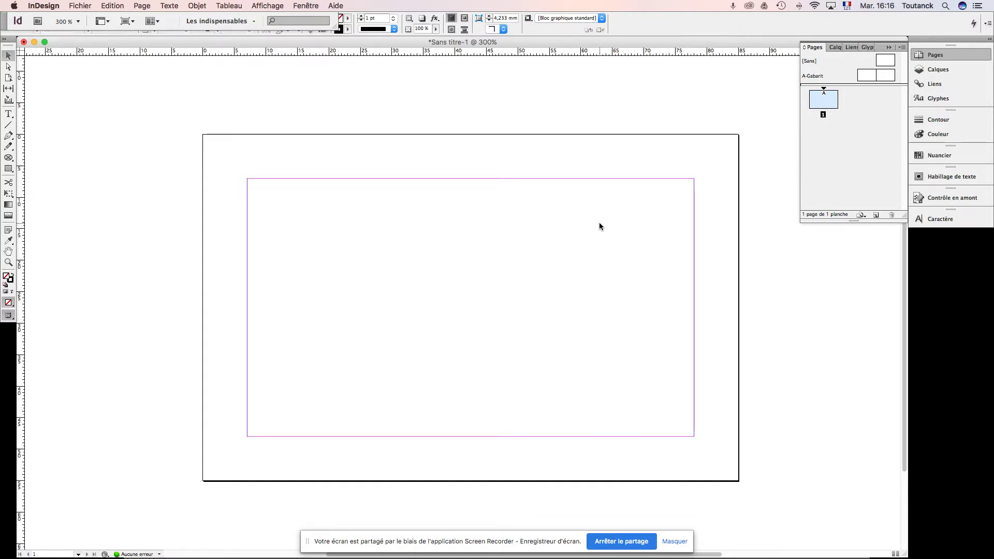
Step: Confirm the 7 mm margins in Marges et colonnes, then switch to the exercise slide
left_click(142, 6)
mouse_move(144, 19)
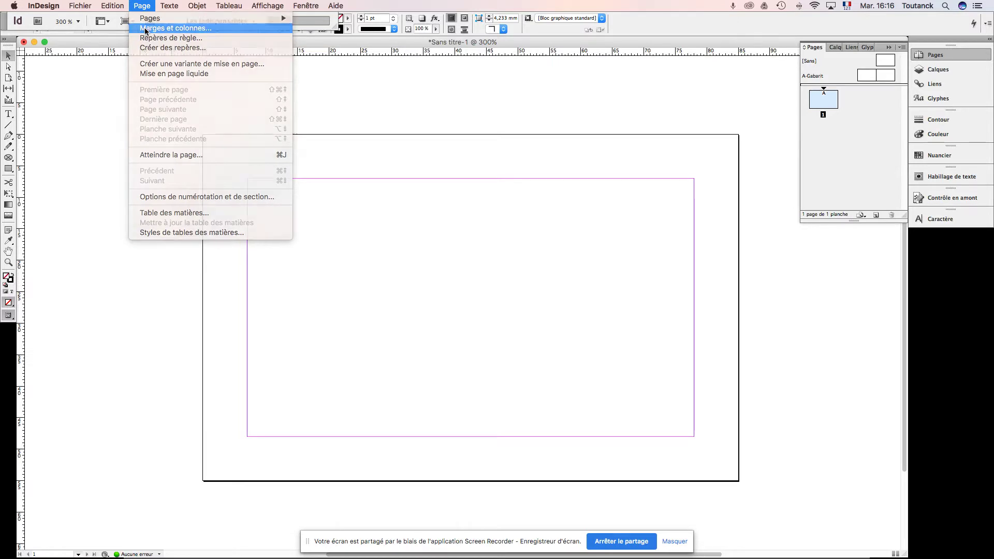
left_click(155, 28)
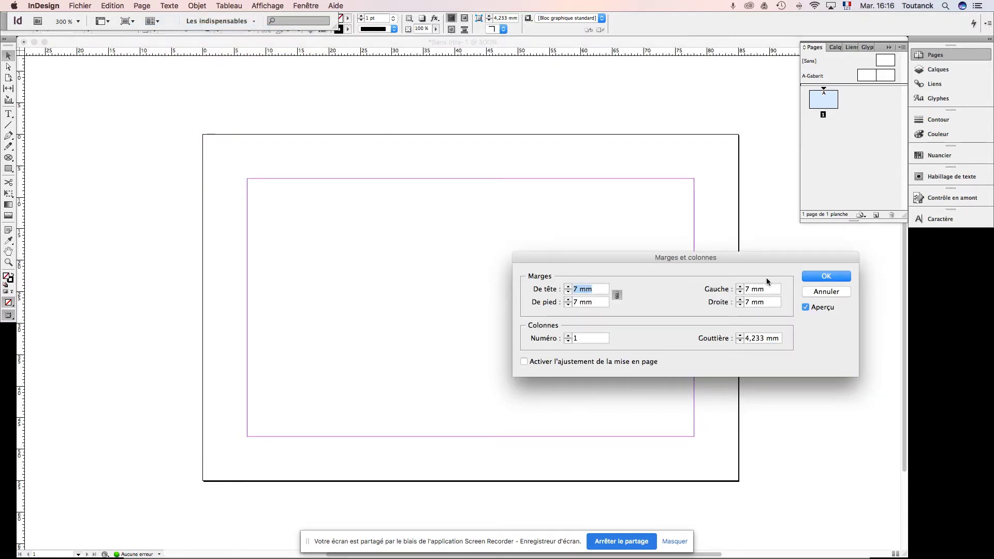
left_click(816, 277)
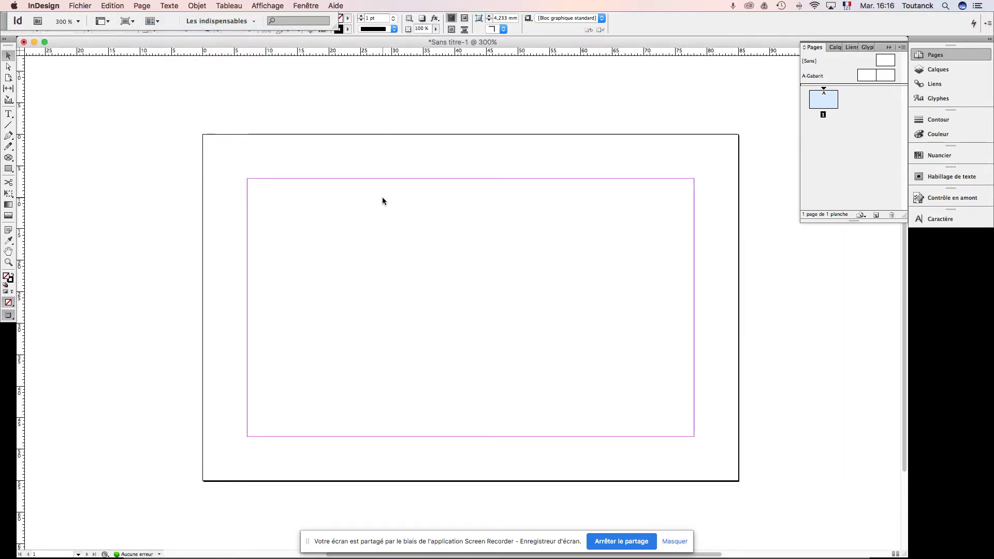
key("super+Tab")
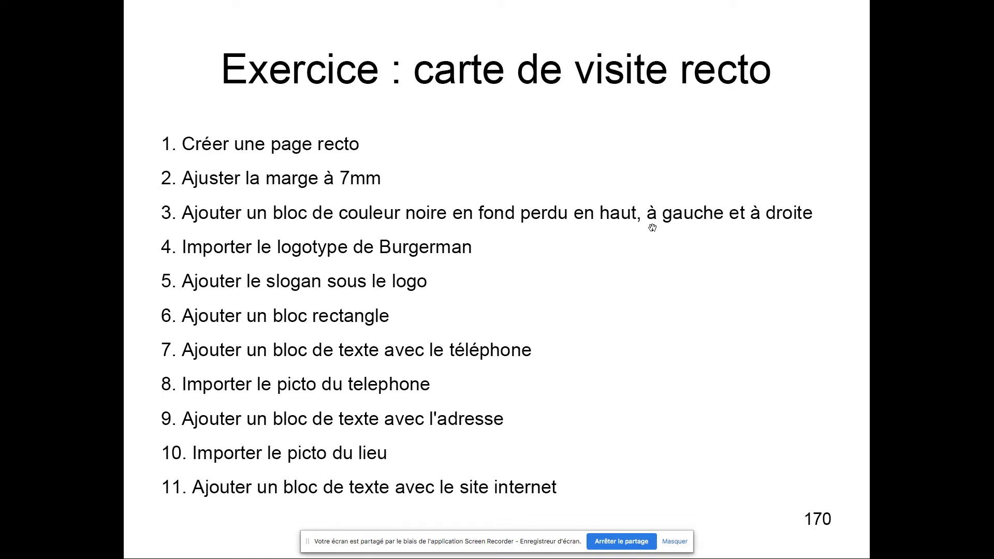
Step: Switch from the Chrome slide back to the InDesign card with Cmd+Tab
key("super+Tab")
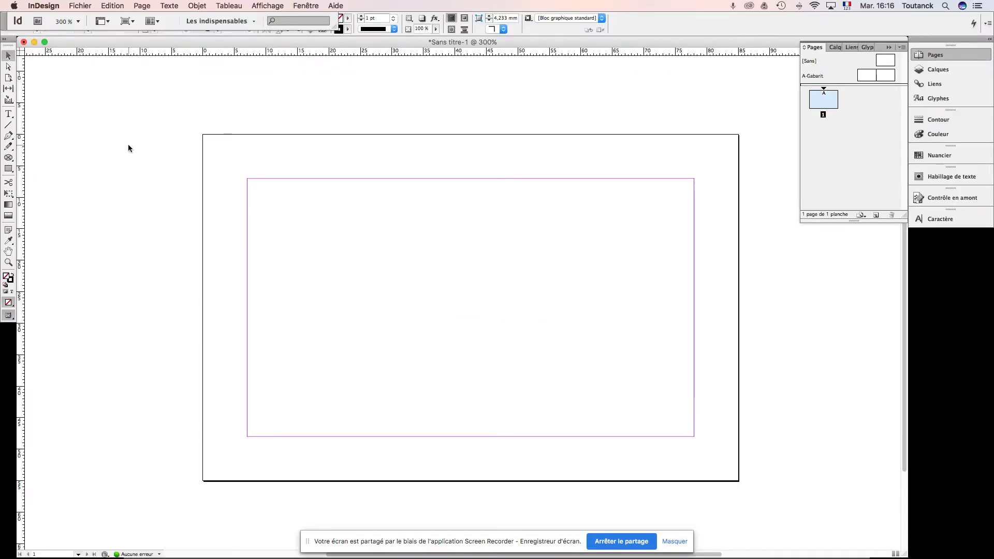
Step: Draw a black-filled, strokeless rectangle past the card's top, left and right edges, then view the slide
left_click(8, 169)
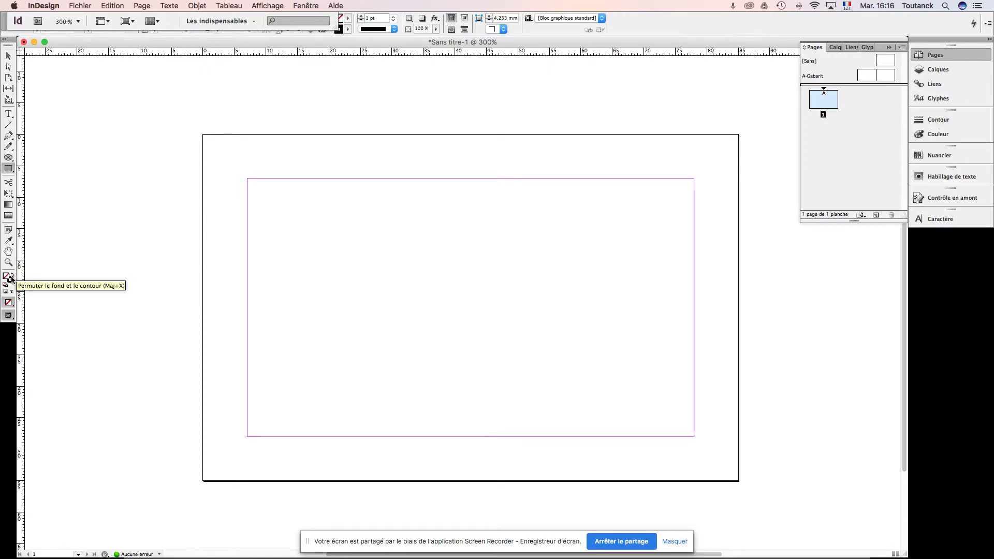
left_click(12, 278)
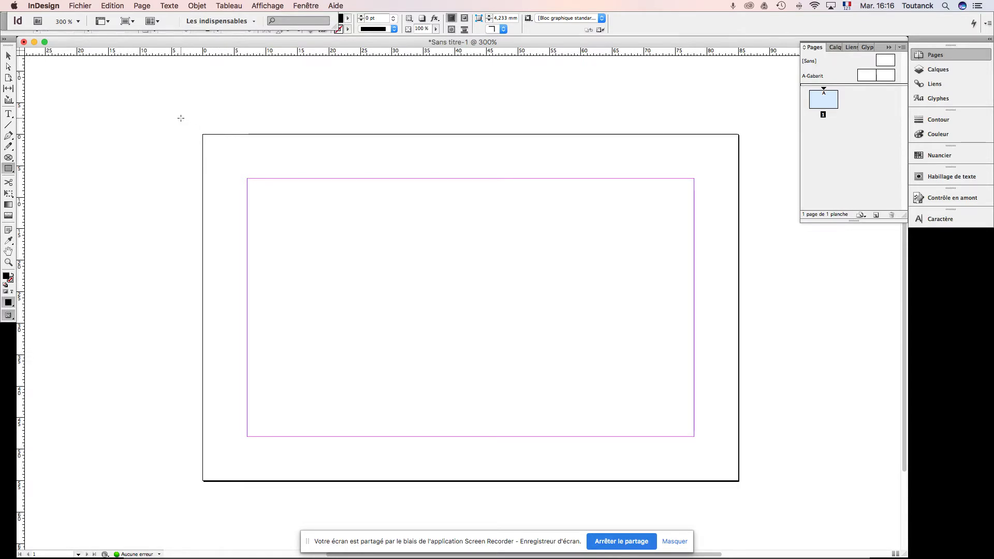
left_click_drag(180, 117, 764, 282)
scroll(765, 282, "down", 2)
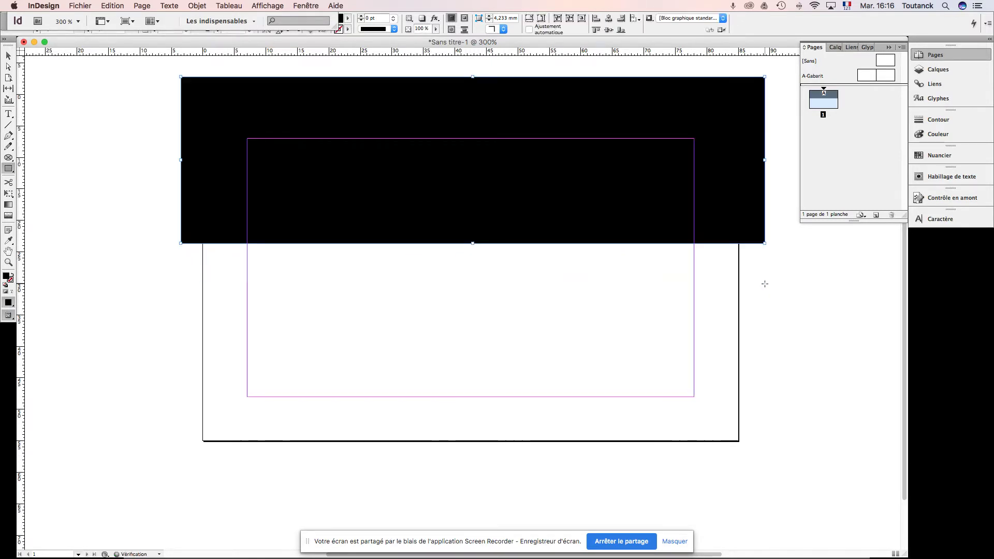
left_click(8, 56)
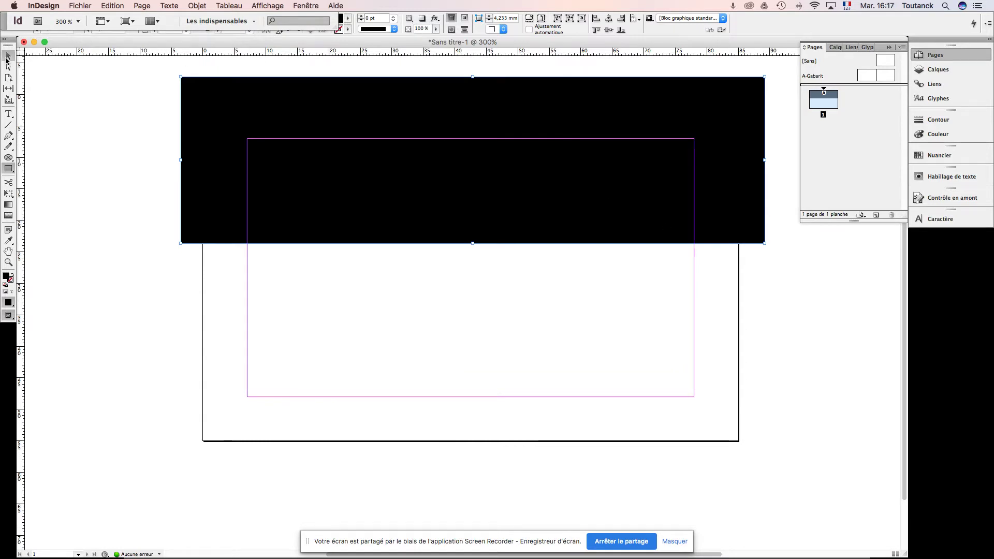
left_click(73, 100)
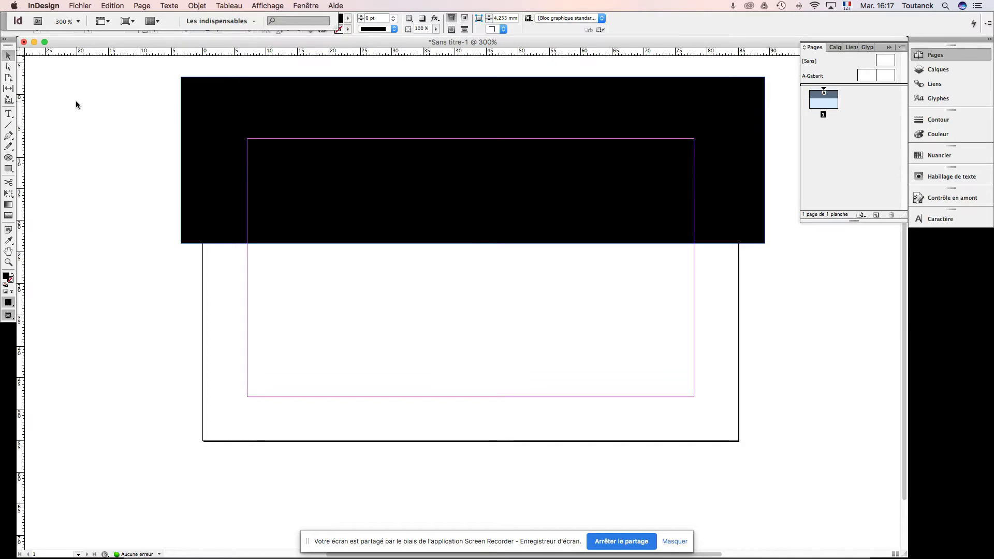
key("super+Tab")
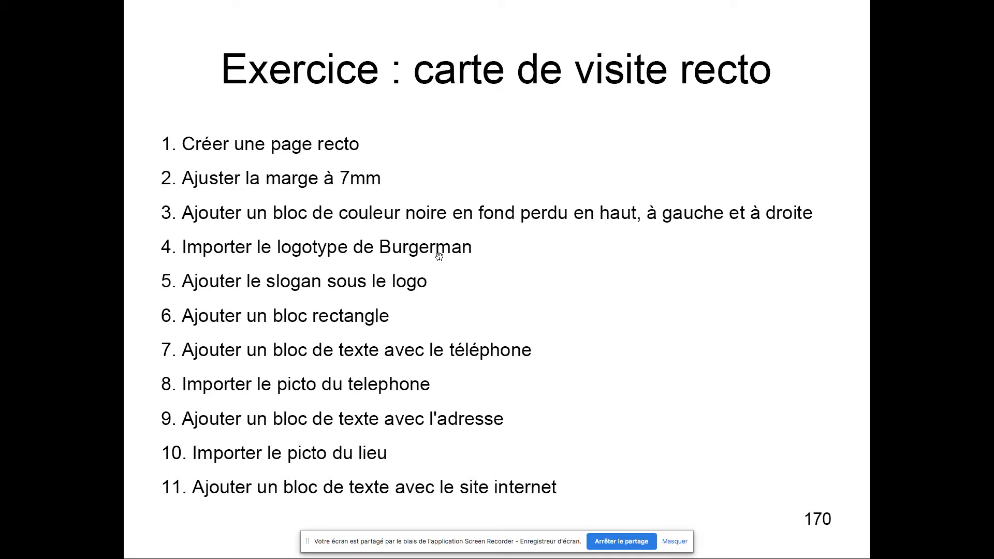
Step: Cycle the Cmd+Tab app switcher until InDesign is back in front
key("super+Tab")
key("super+Tab")
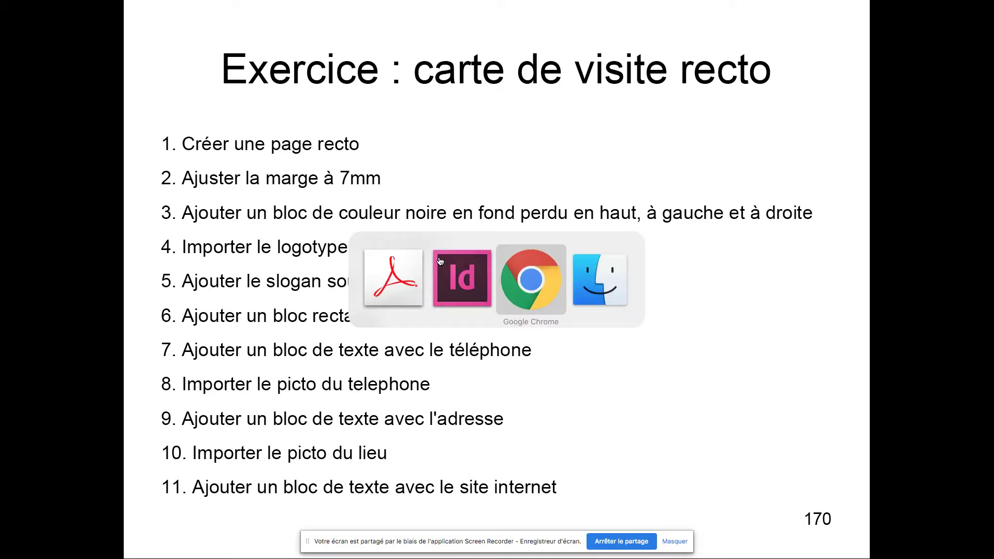
key("super+Tab")
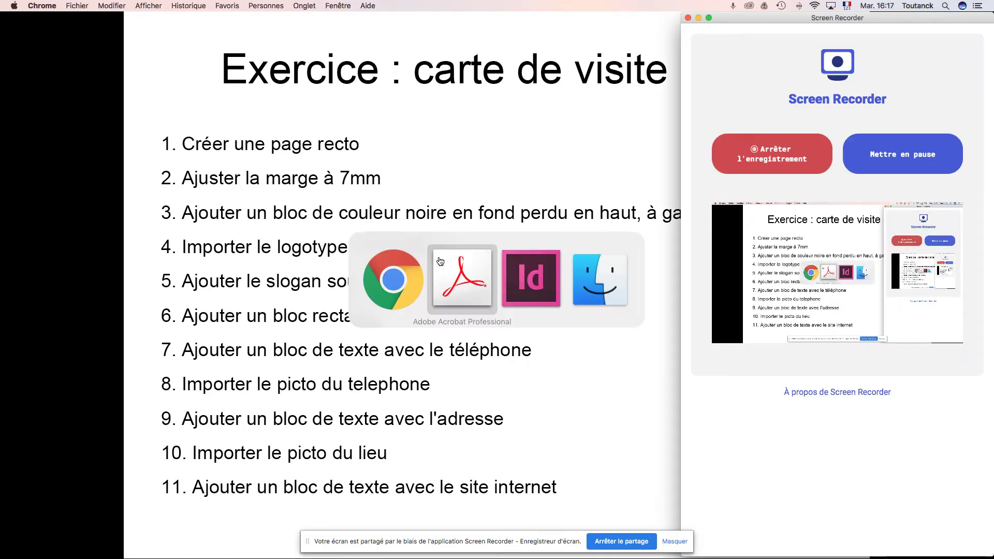
key("super+Tab")
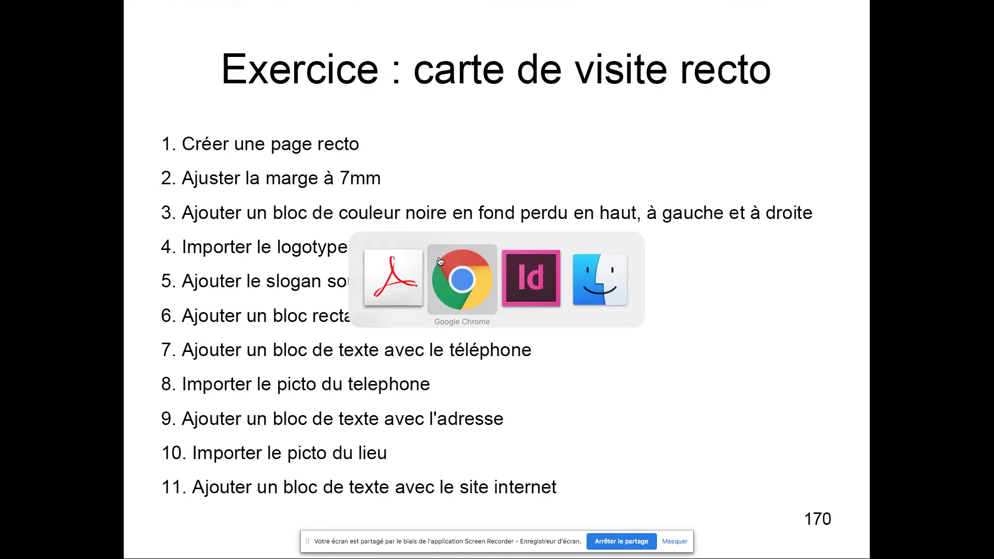
key("super+Tab")
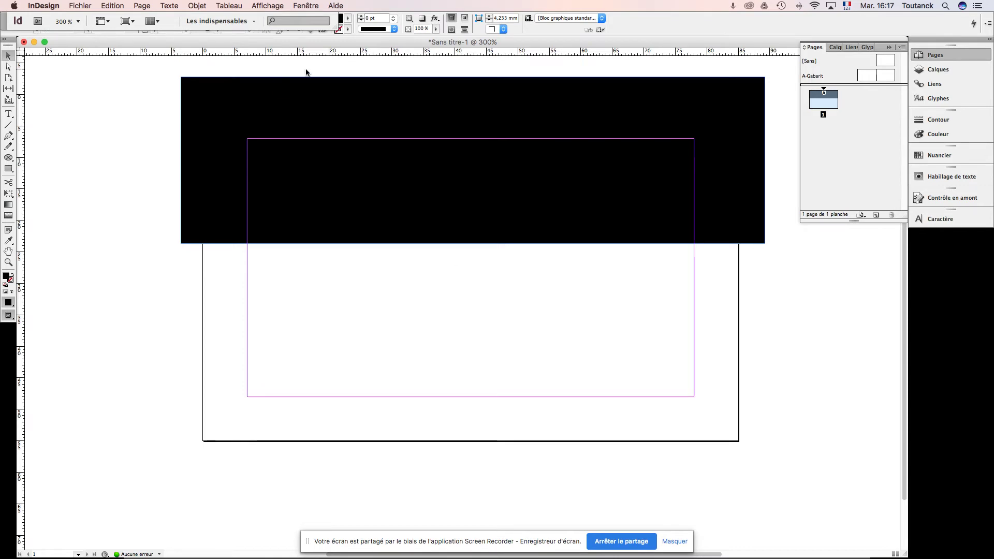
Step: Open Save As and browse to the cdv folder as the save location
key("super+s")
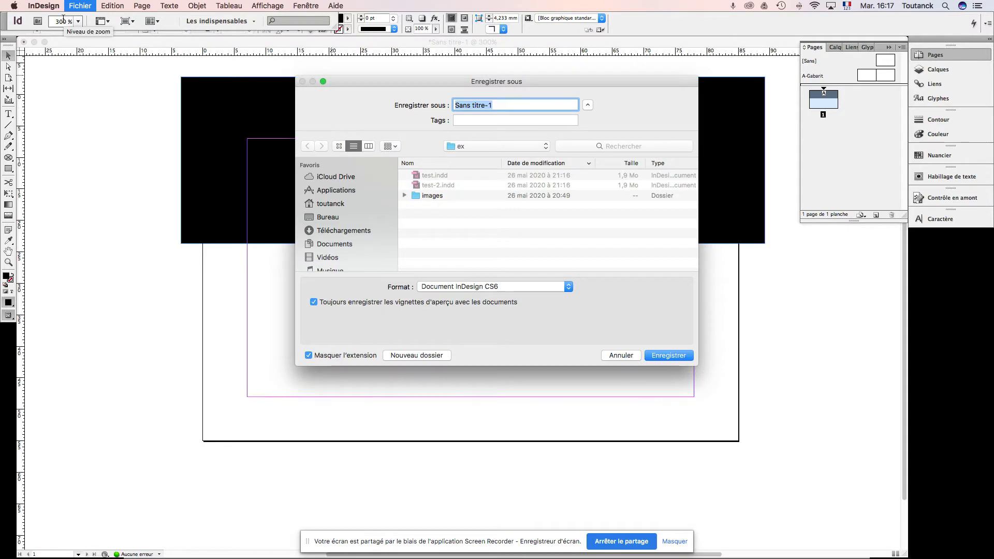
left_click(547, 148)
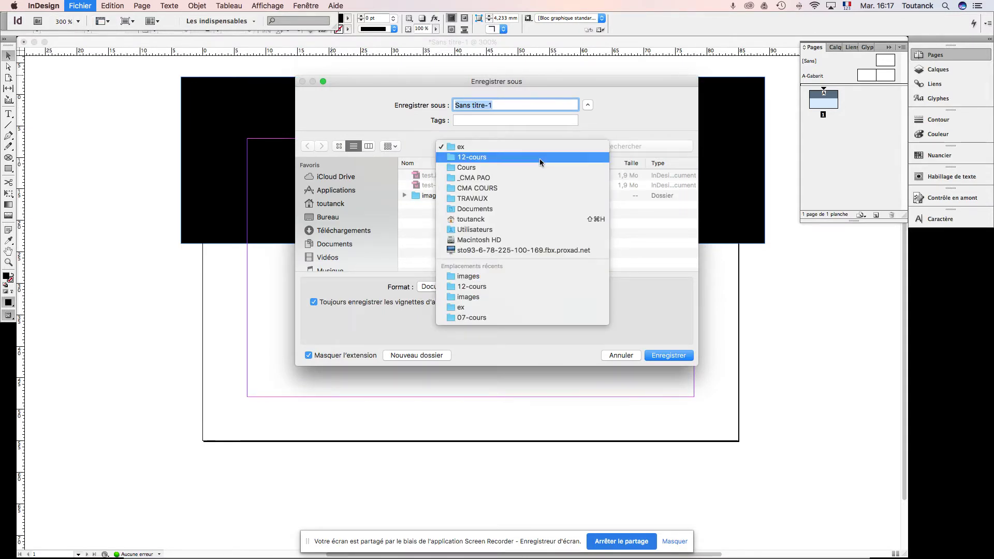
left_click(539, 158)
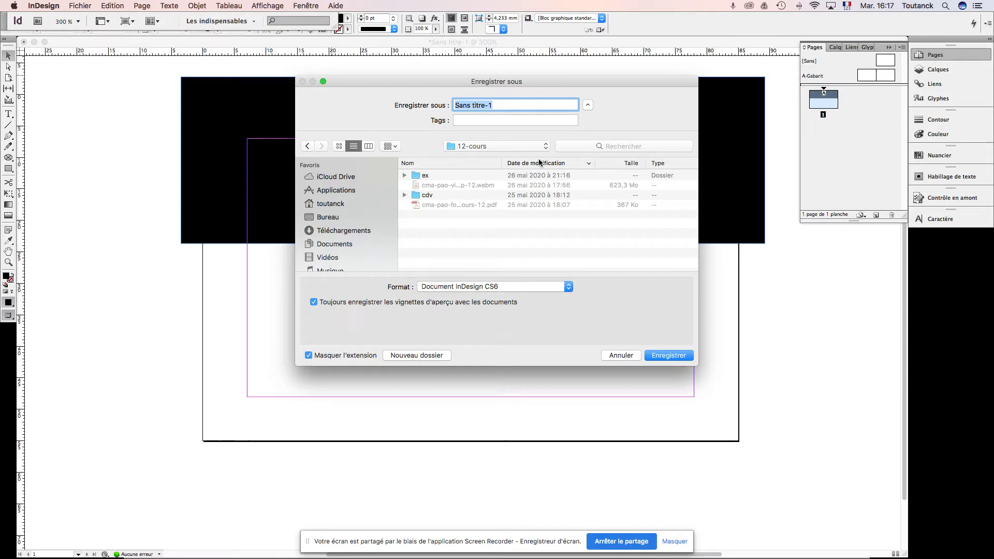
left_click(425, 177)
double_click(424, 177)
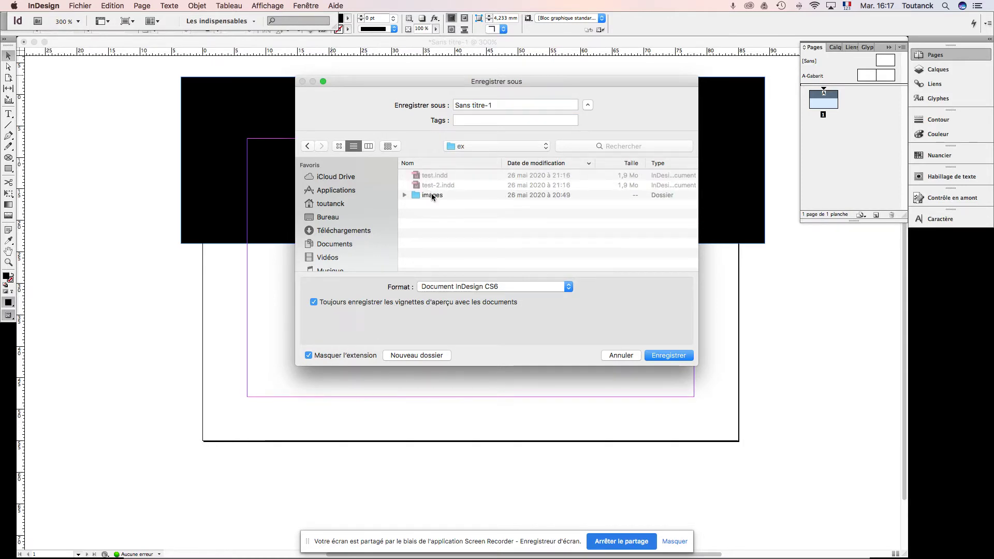
double_click(431, 195)
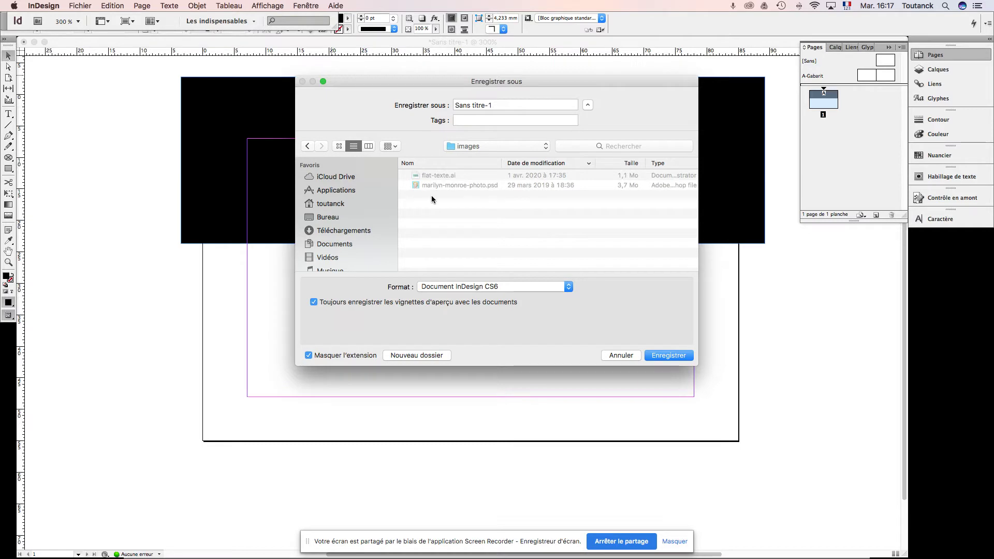
left_click(309, 147)
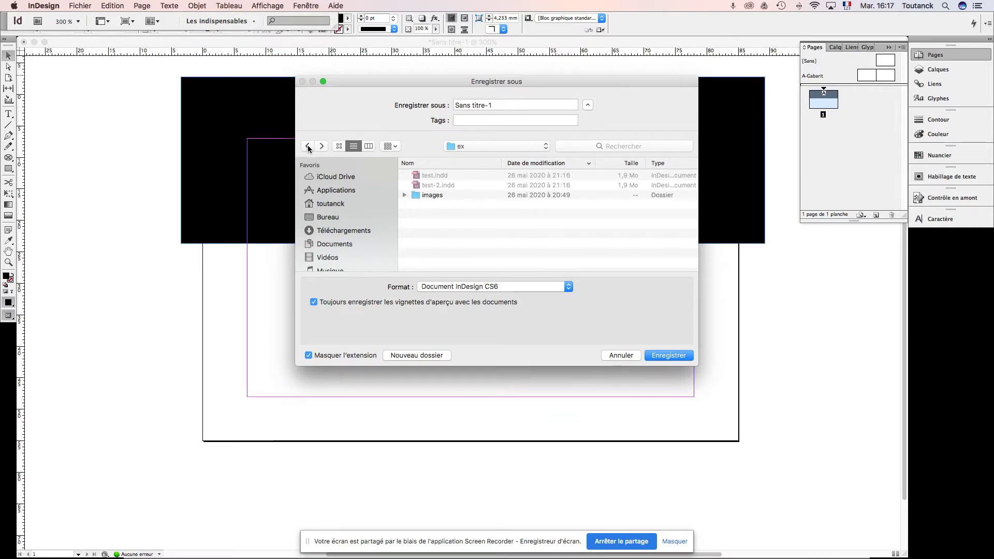
left_click(307, 147)
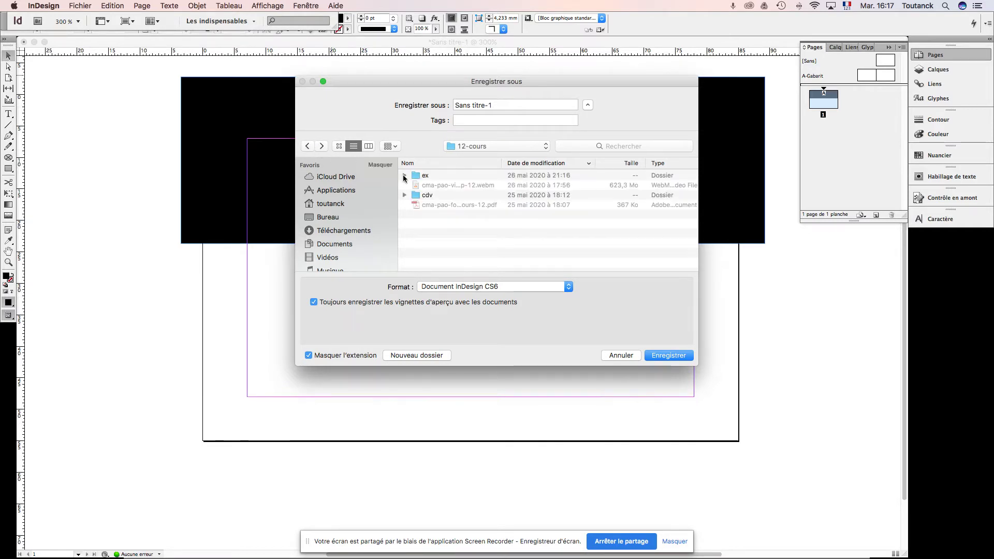
left_click(423, 196)
double_click(423, 198)
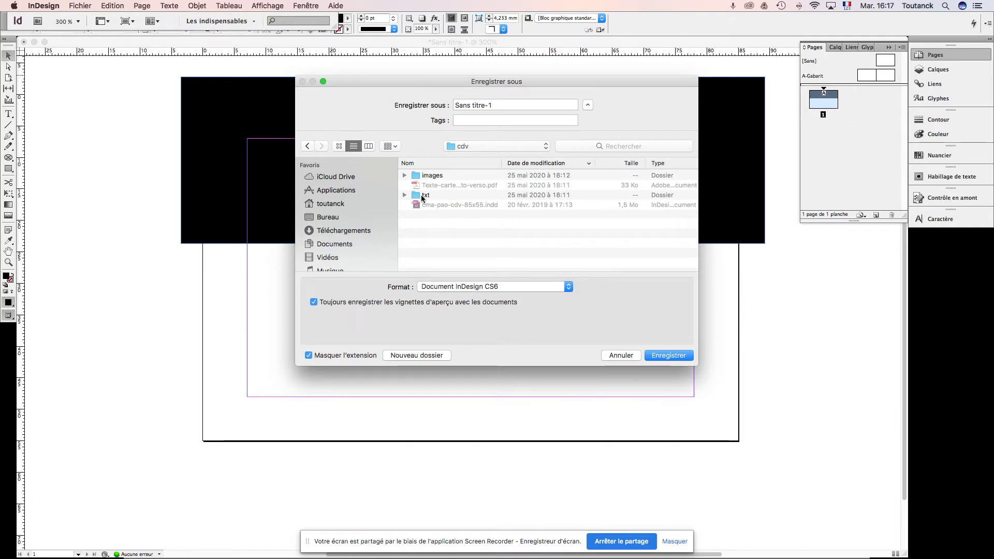
left_click(405, 176)
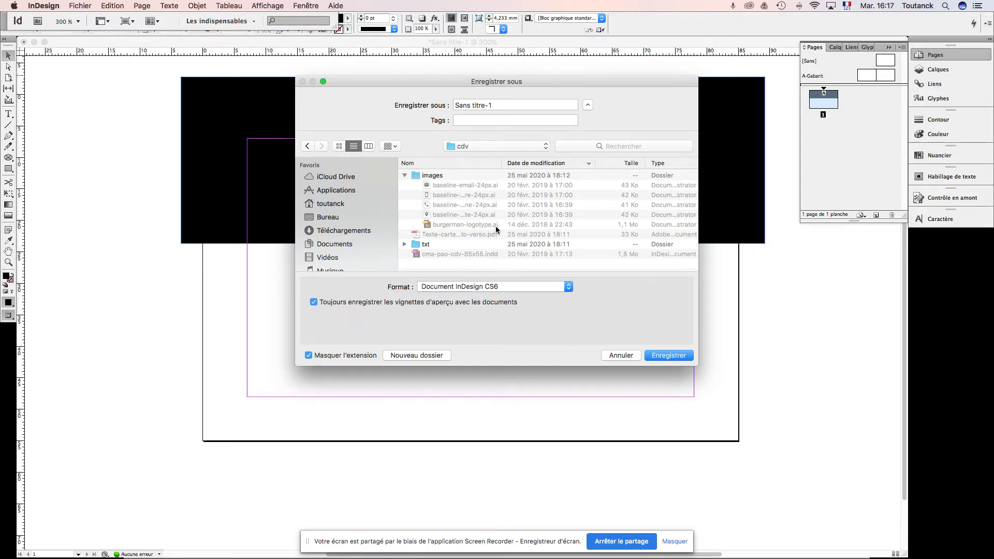
left_click(405, 176)
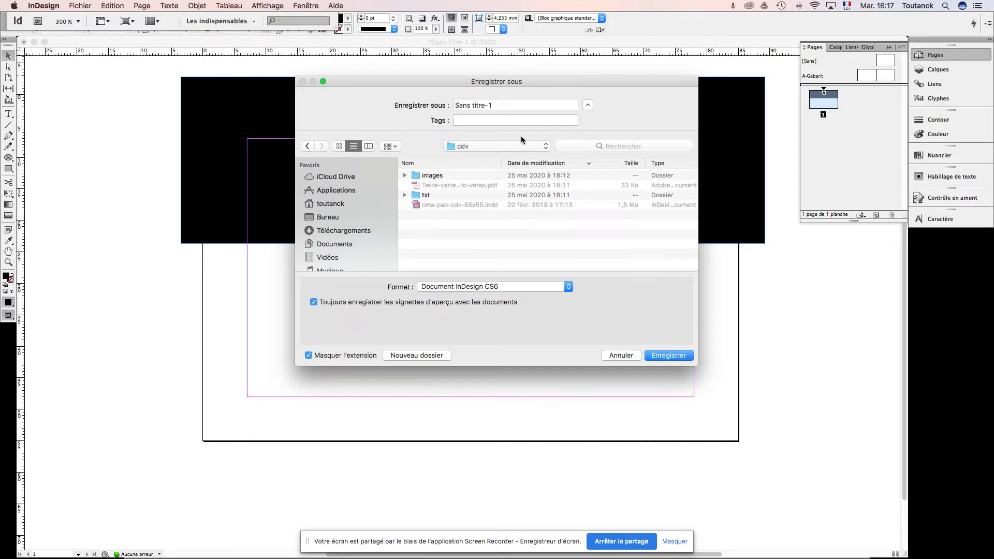
Step: Name the file burgerman-carte-de-visite-85x55mm-recto-verso and save it
triple_click(463, 105)
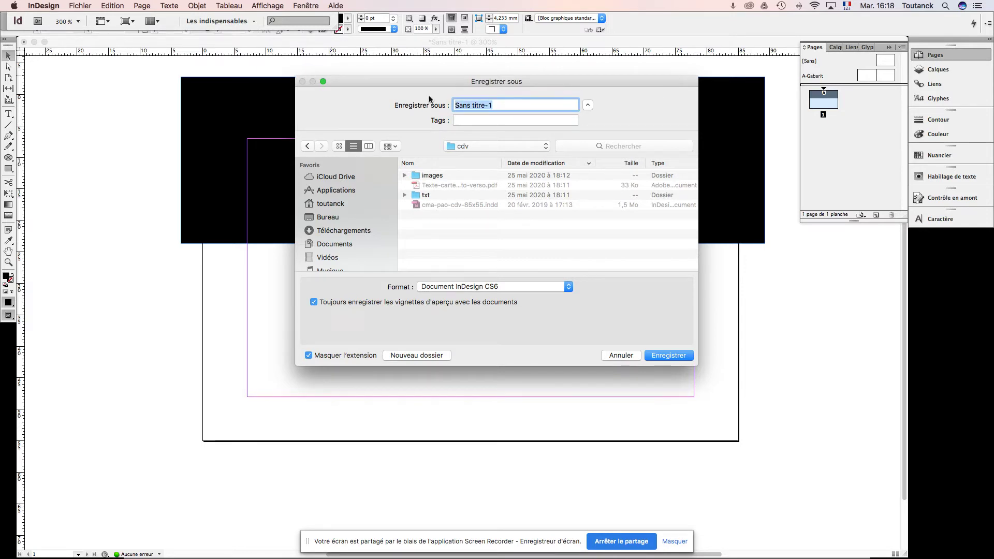
type("burgerman-")
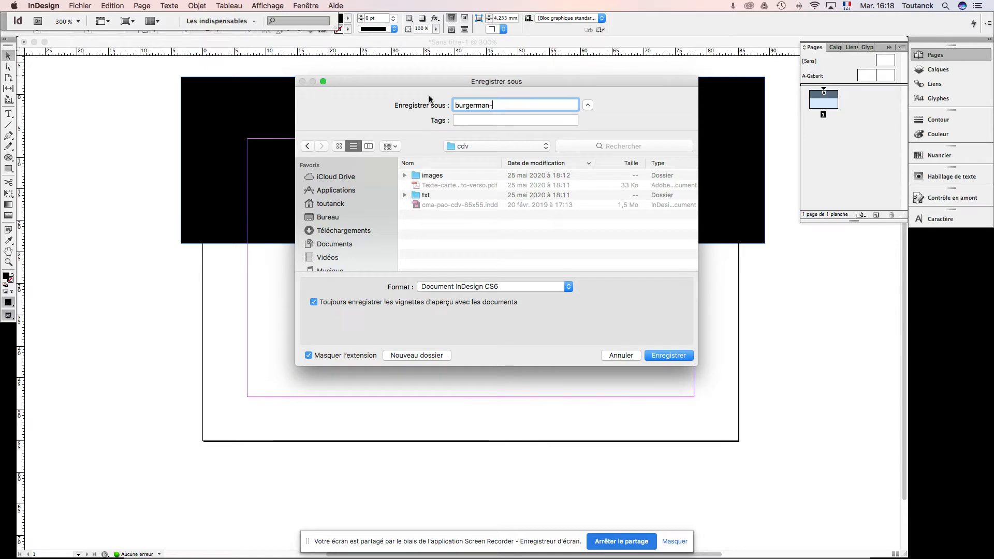
type("carte-de-visite-85x")
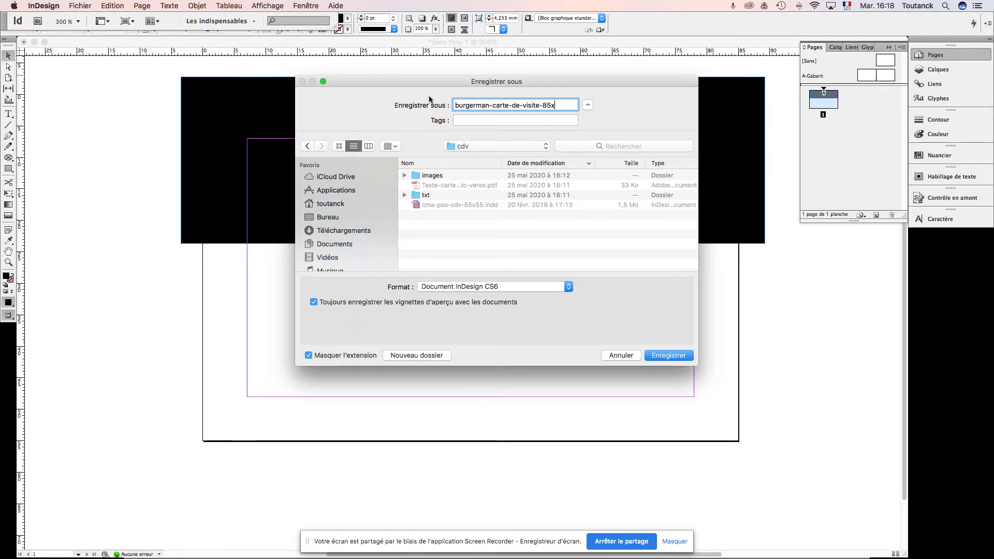
type("55mm")
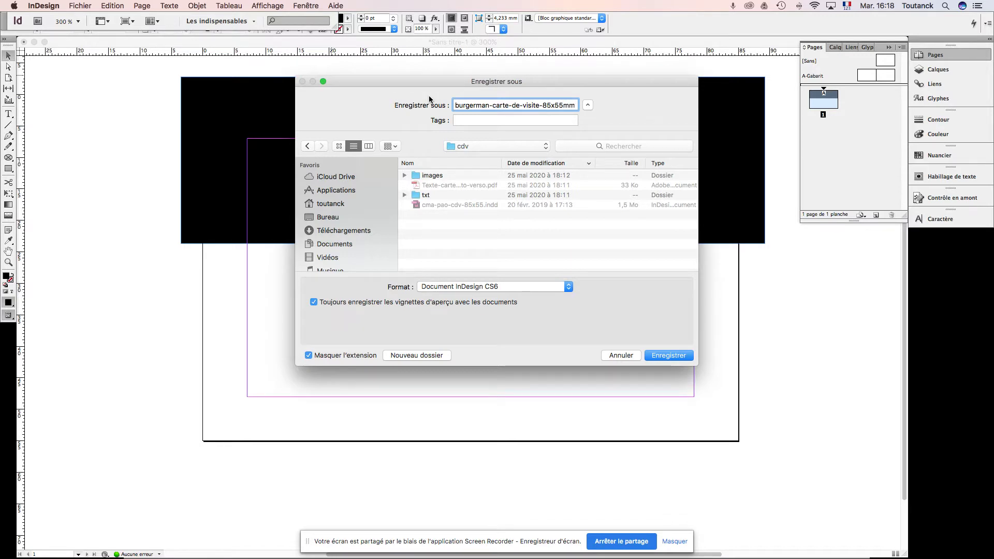
type("-recto-verso")
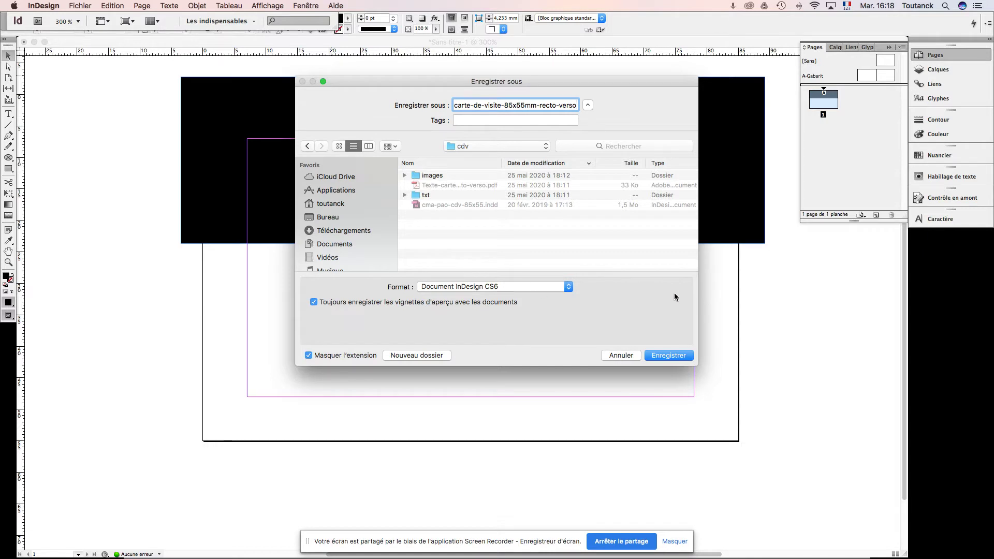
left_click(674, 356)
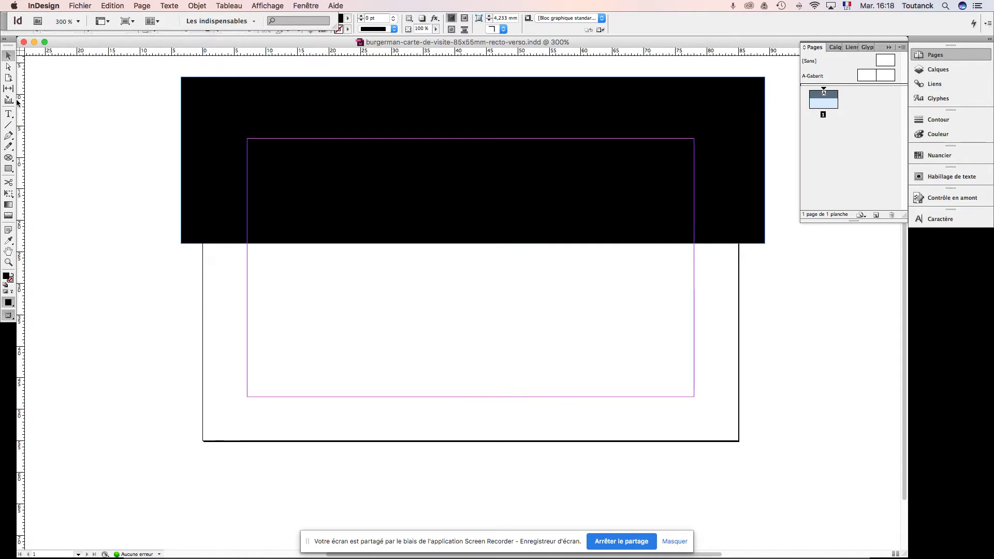
Step: Stretch the black band lower and draw a 72.8 mm-wide rectangle frame inside the top margins
left_click(246, 119)
left_click_drag(472, 243, 467, 268)
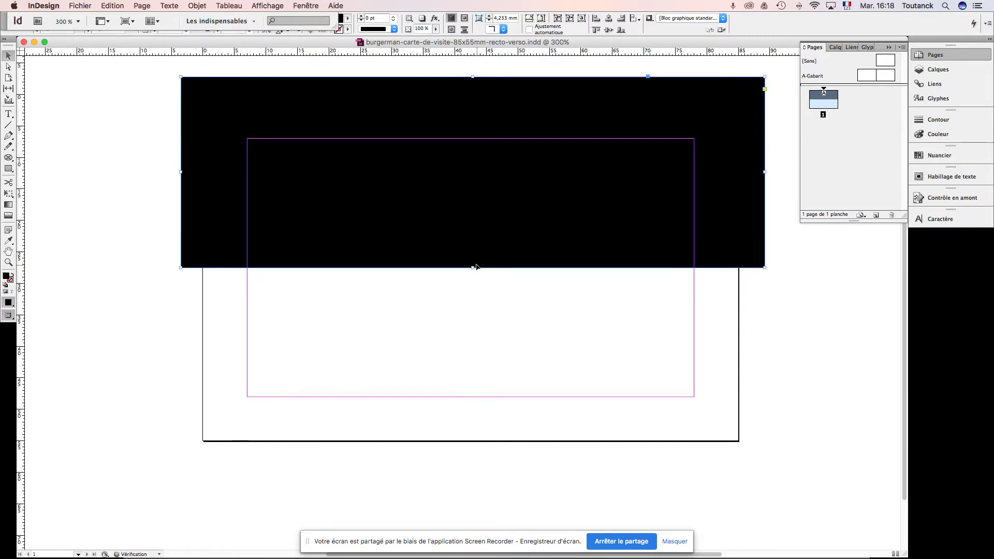
left_click(8, 169)
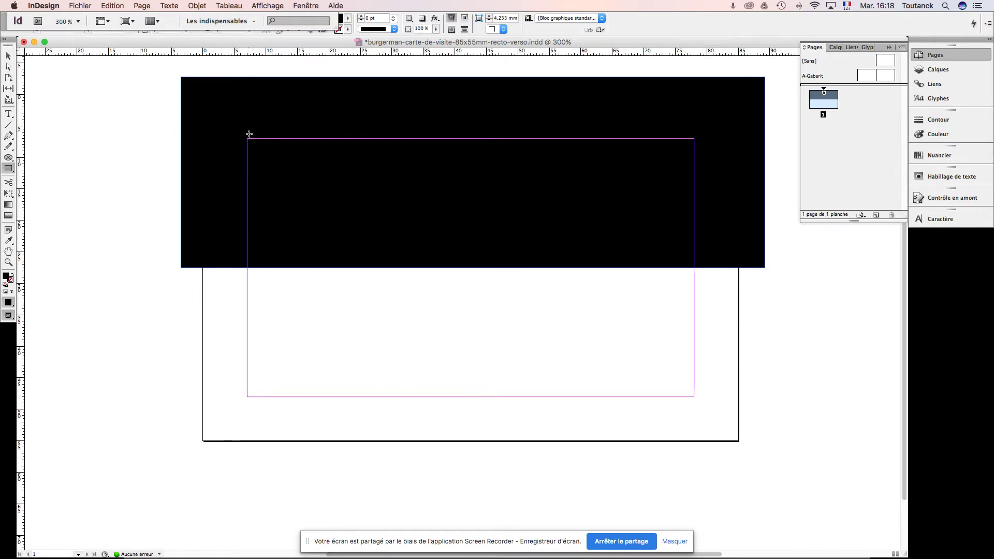
left_click_drag(249, 139, 694, 257)
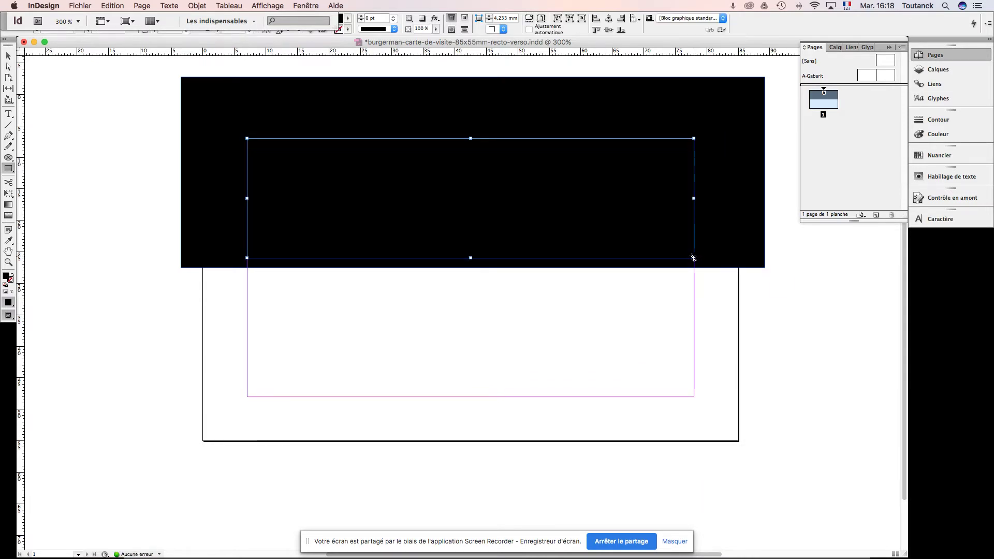
scroll(544, 175, "down", 2)
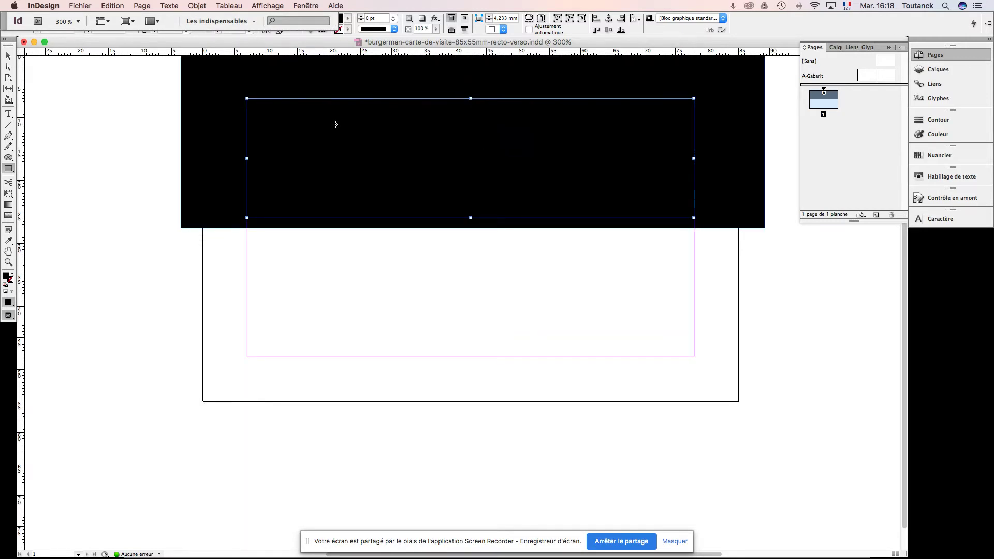
Step: Import burgerman-logotype.ai from the cdv/images folder into the new frame
left_click(74, 8)
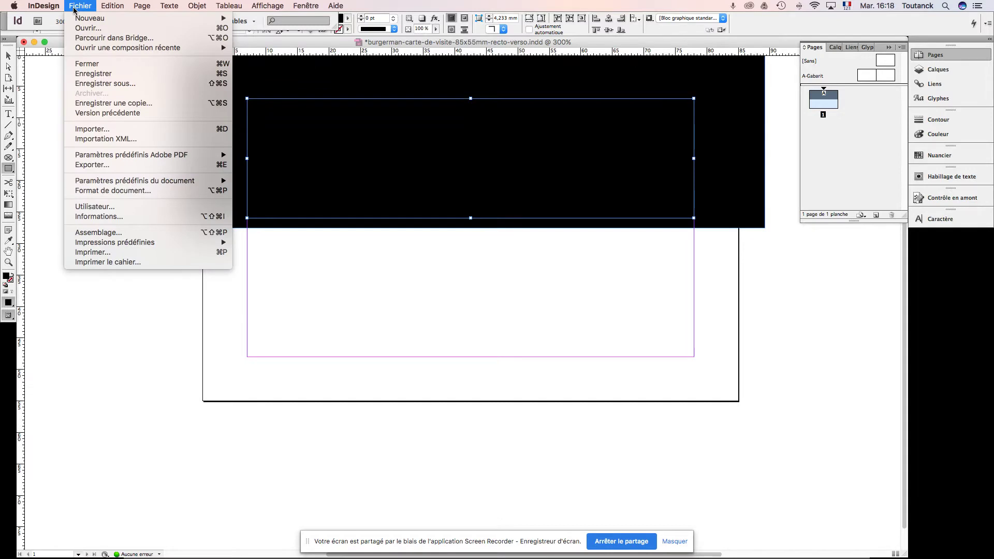
left_click(94, 131)
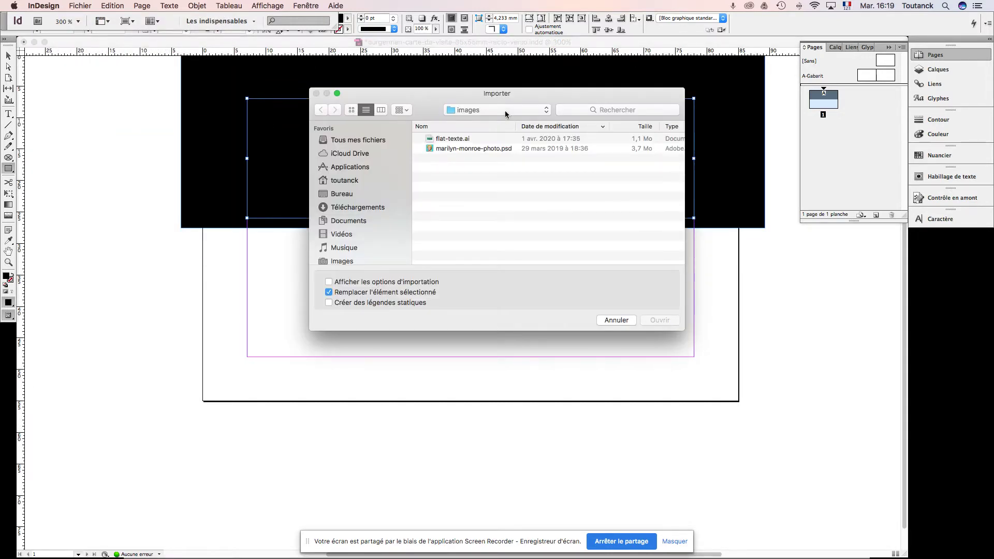
left_click(505, 110)
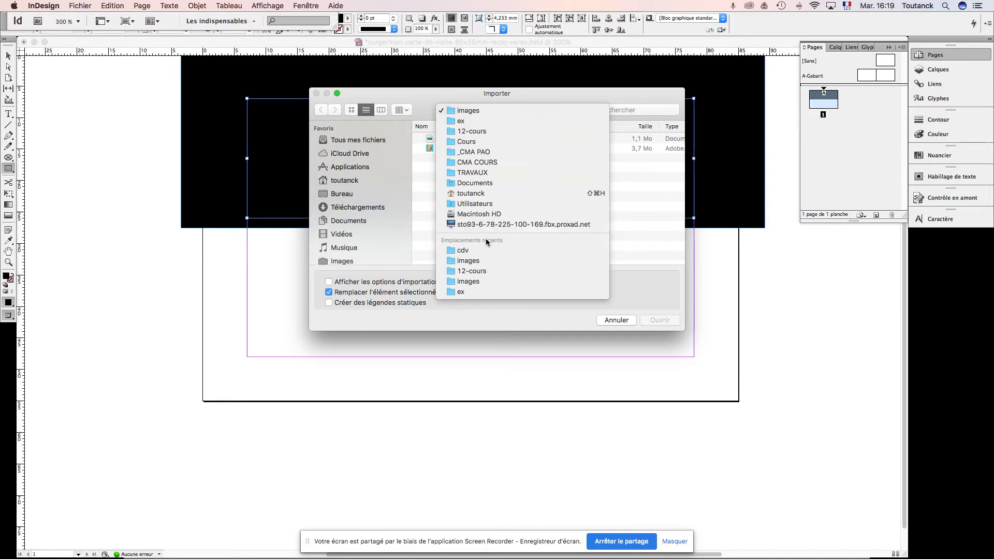
left_click(463, 251)
double_click(448, 158)
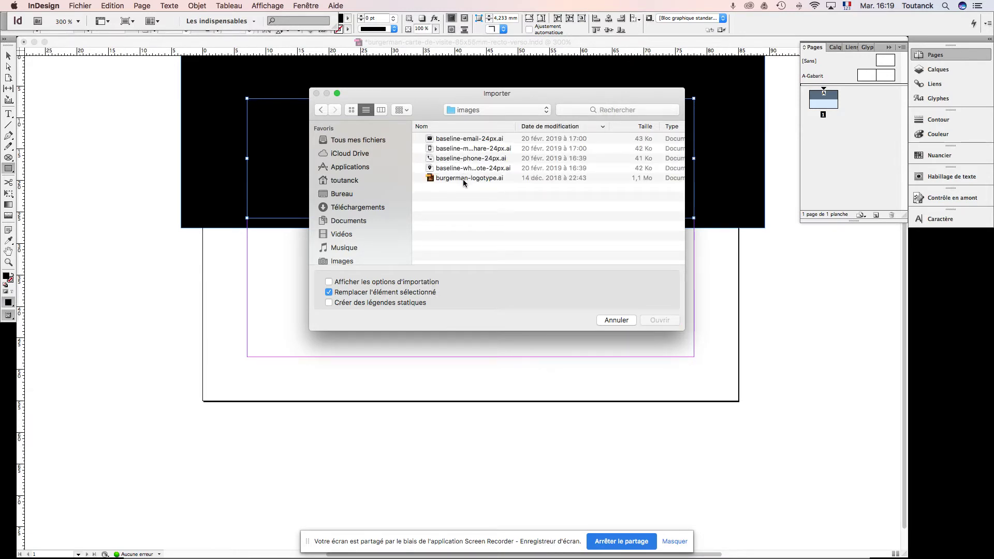
left_click(464, 179)
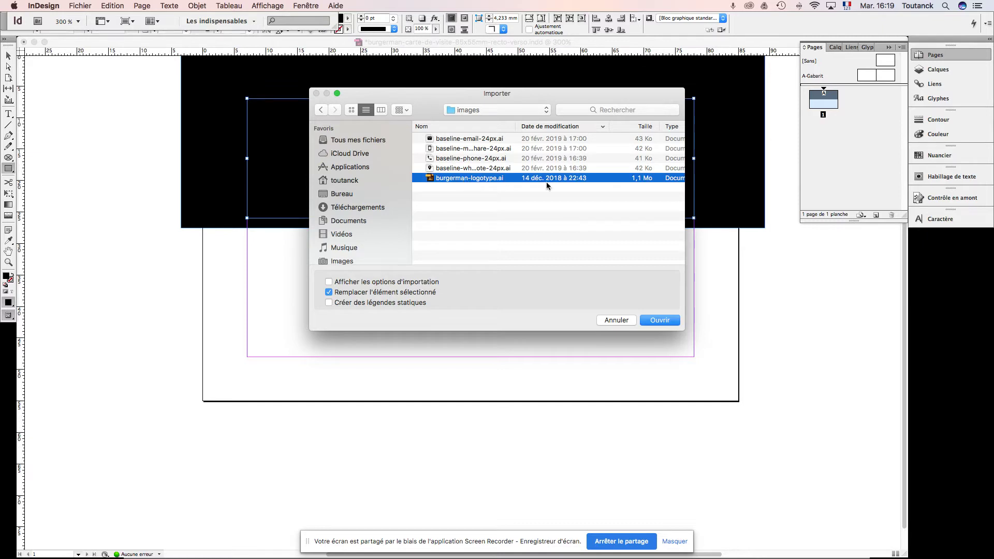
left_click(672, 321)
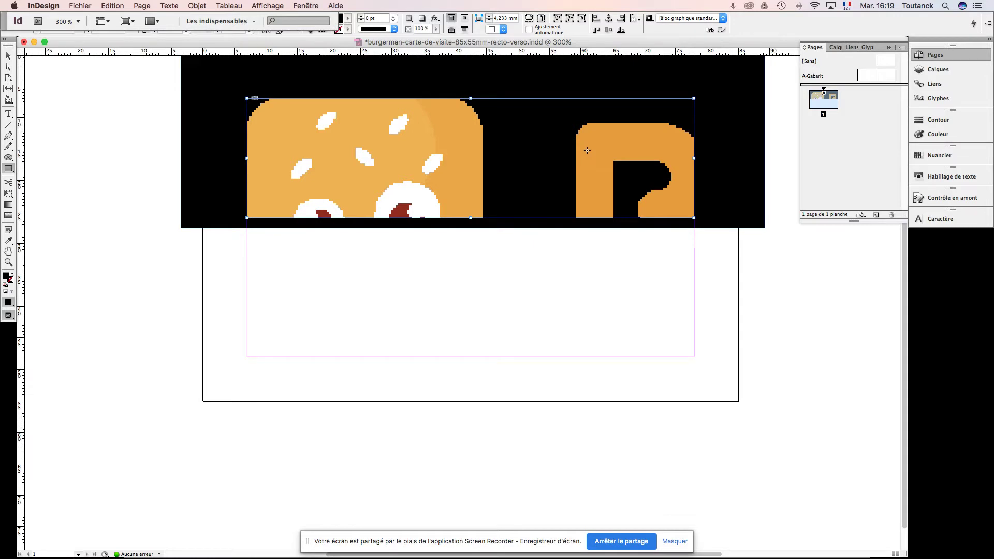
Step: Apply Ajuster le contenu proportionnellement so the whole BURGERMAN logo shows inside the frame
right_click(588, 153)
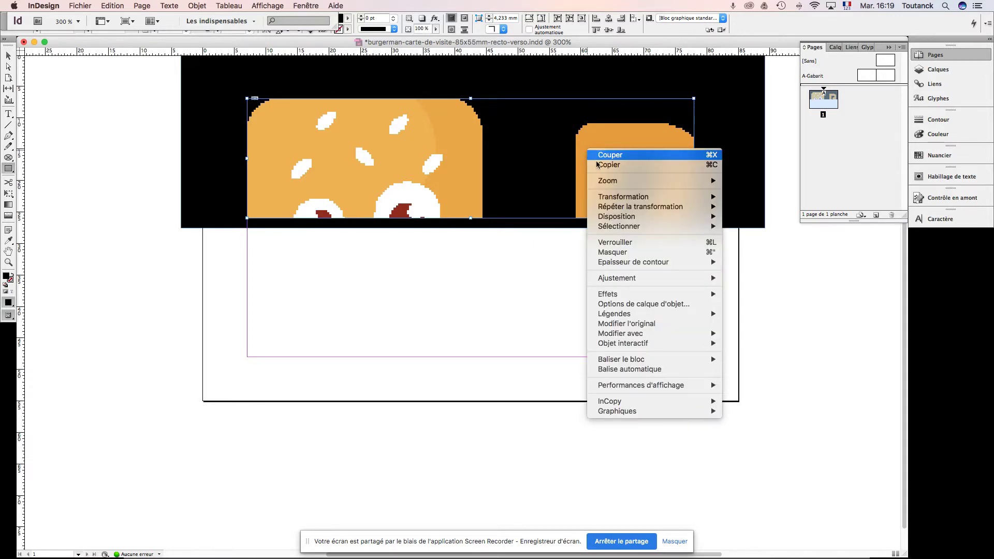
mouse_move(624, 281)
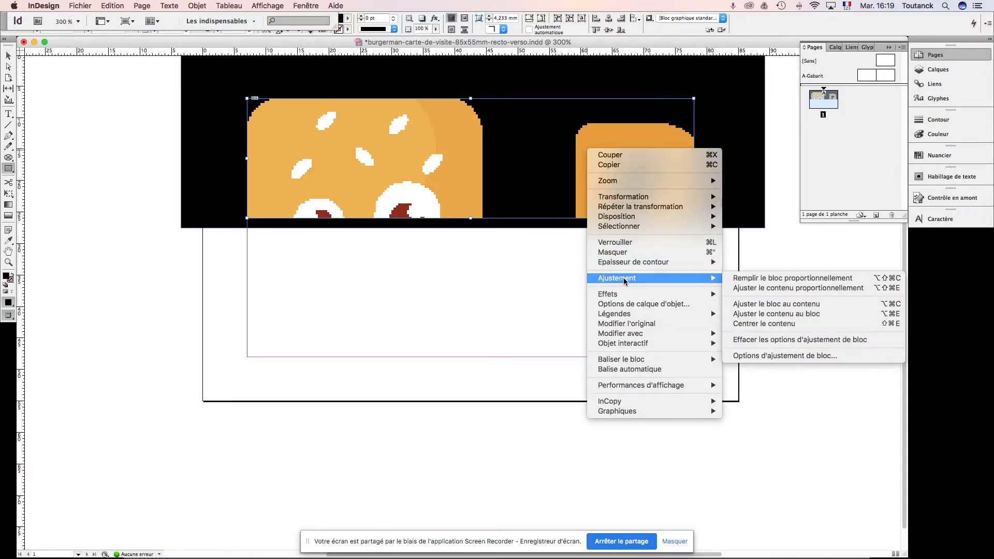
left_click(760, 278)
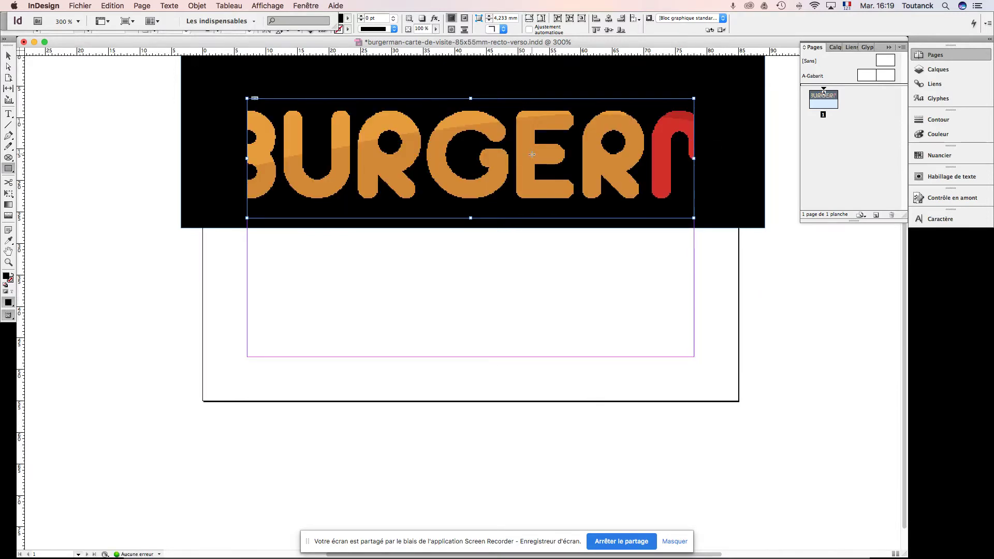
right_click(532, 154)
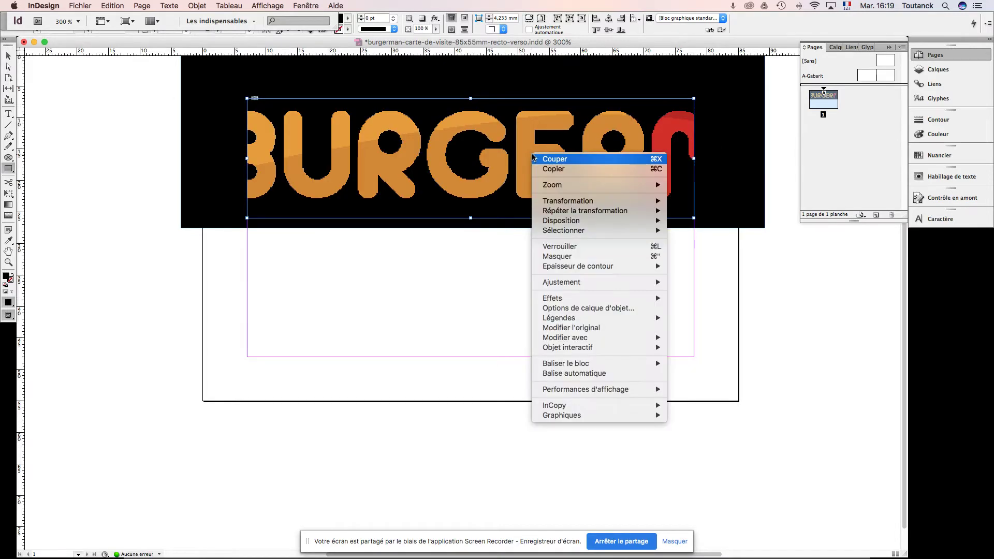
mouse_move(622, 282)
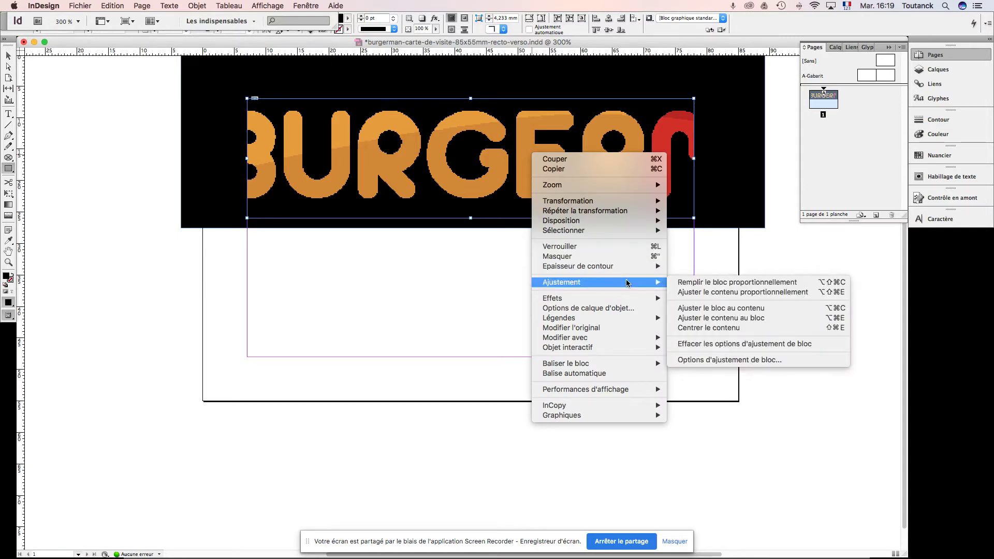
left_click(714, 294)
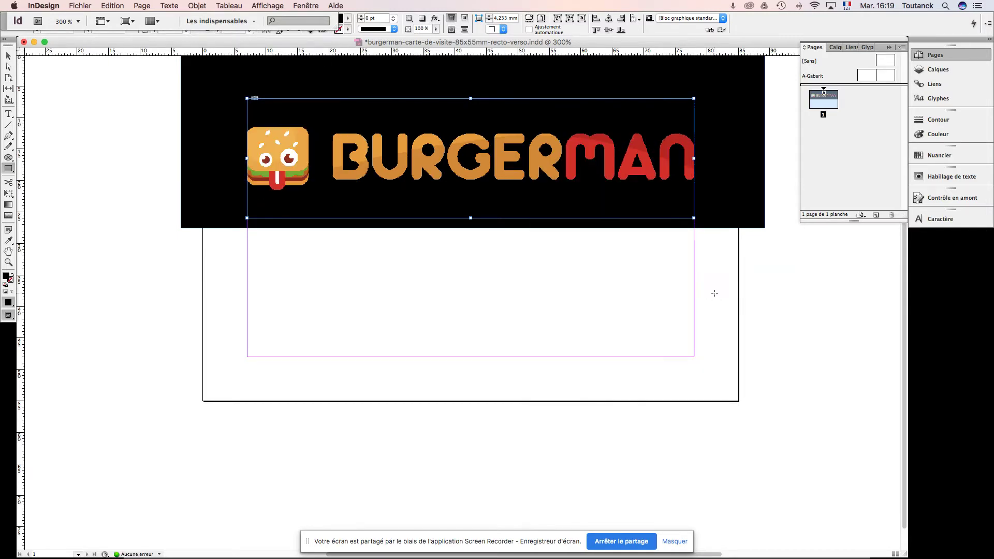
Step: Check the card at 200% with the Selection tool, then reselect the logo frame at 300%
left_click(9, 56)
key("super+minus")
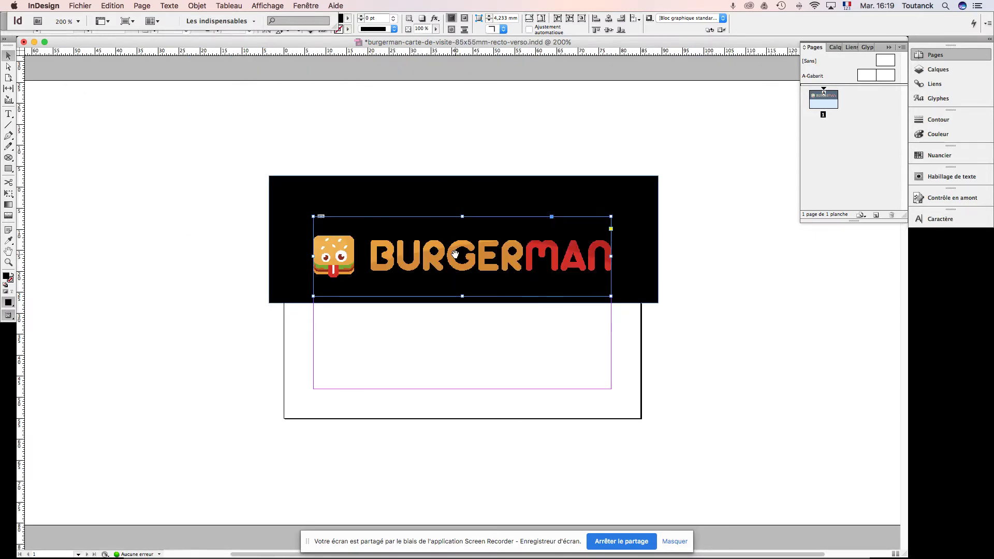
left_click(524, 146)
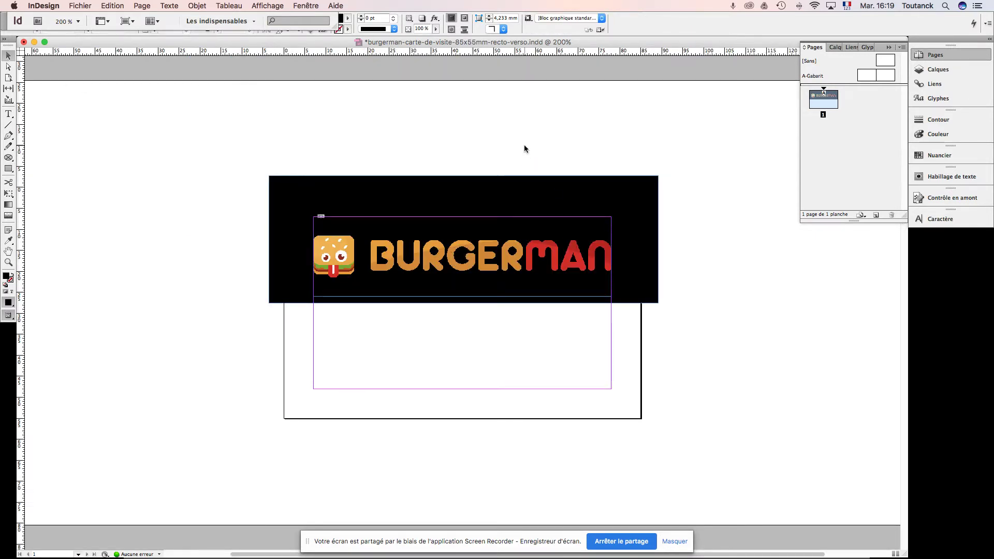
key("super+equal")
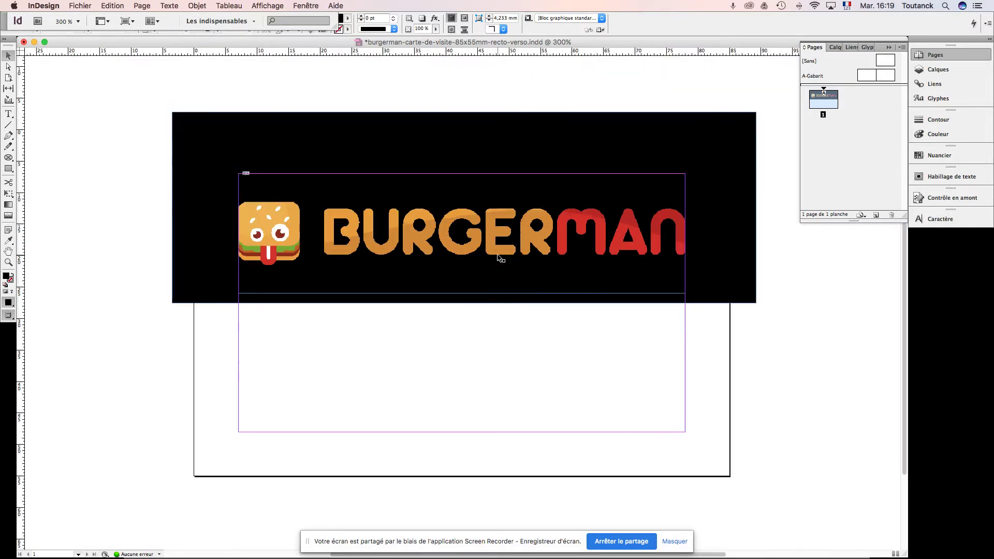
left_click(480, 243)
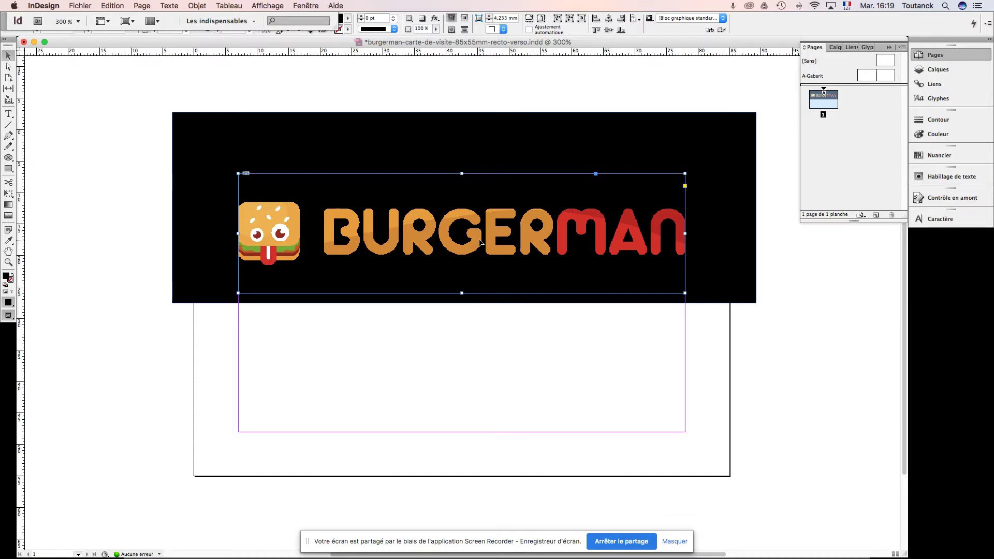
right_click(481, 243)
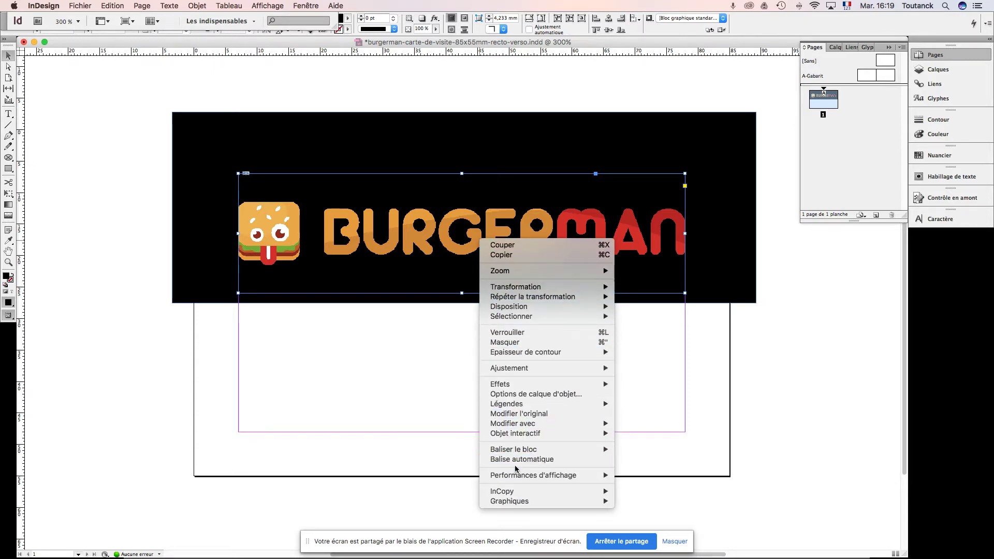
mouse_move(518, 476)
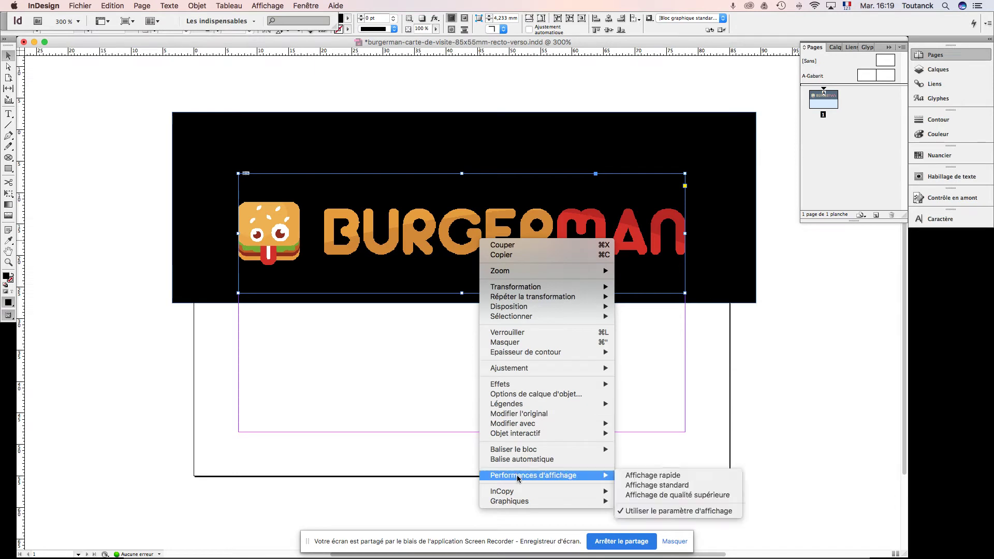
left_click(650, 496)
left_click(645, 379)
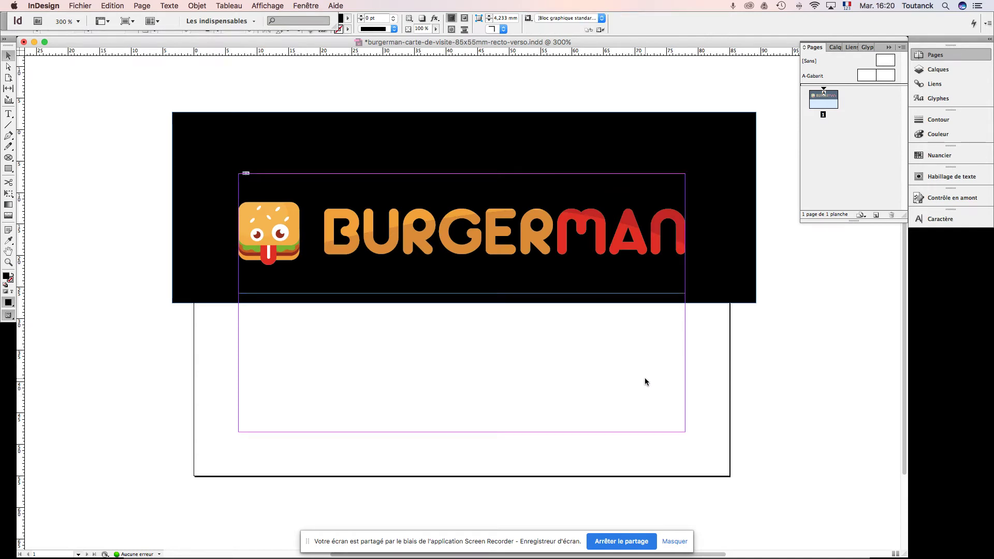
key("w")
key("w")
key("w")
key("w")
key("super+Tab")
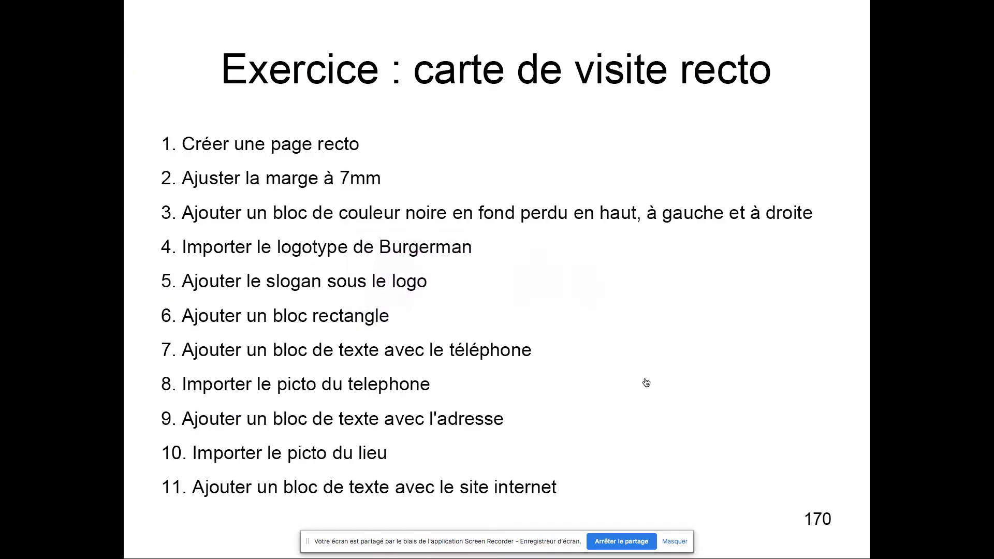
key("Right")
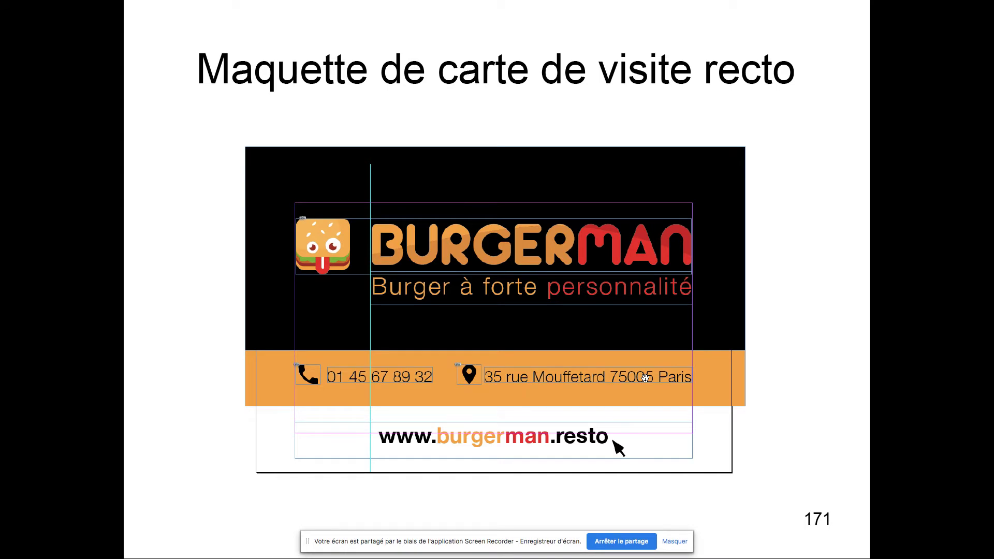
key("super+Tab")
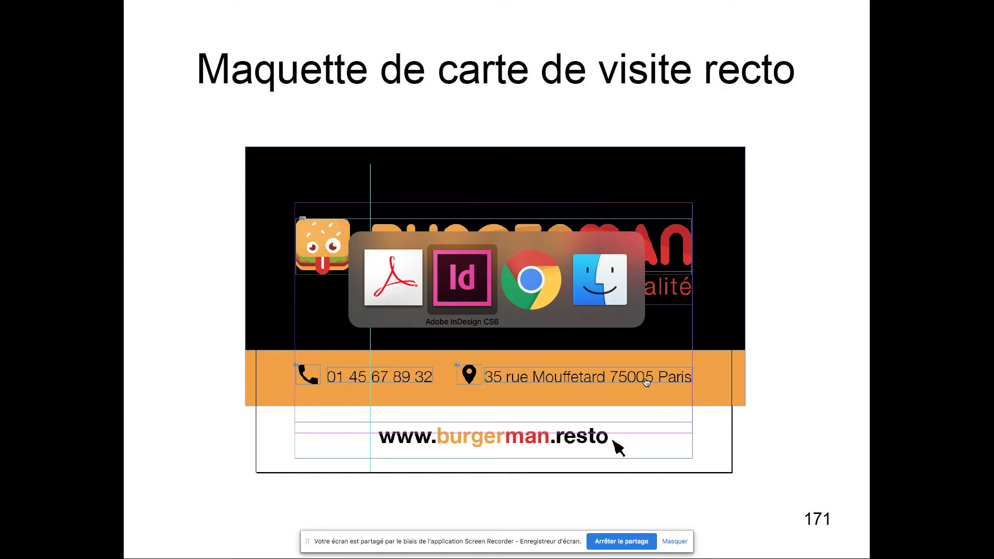
key("super+Tab")
key("super+Tab")
key("super+Tab")
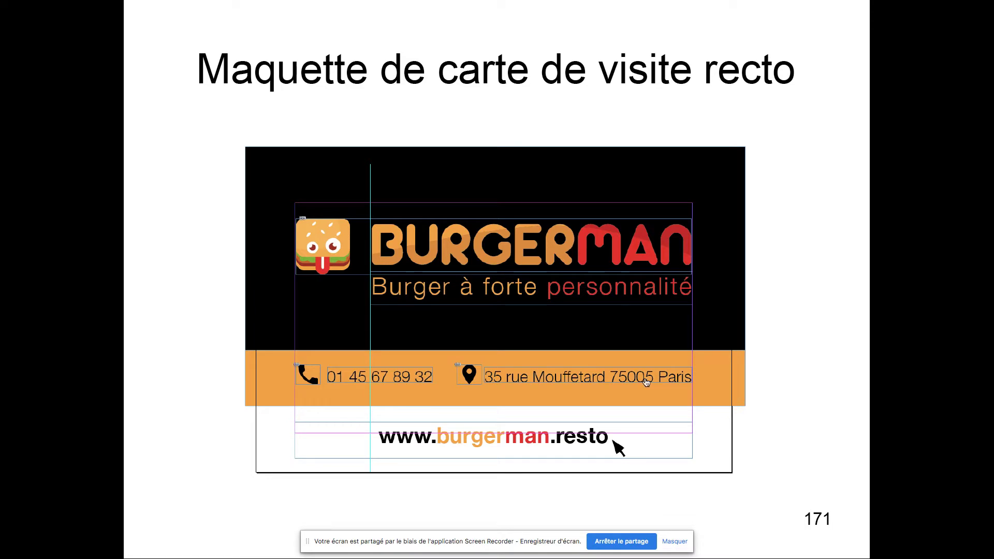
key("super+Tab")
key("super+Tab")
key("super+Tab")
key("super+Tab")
key("super+Tab")
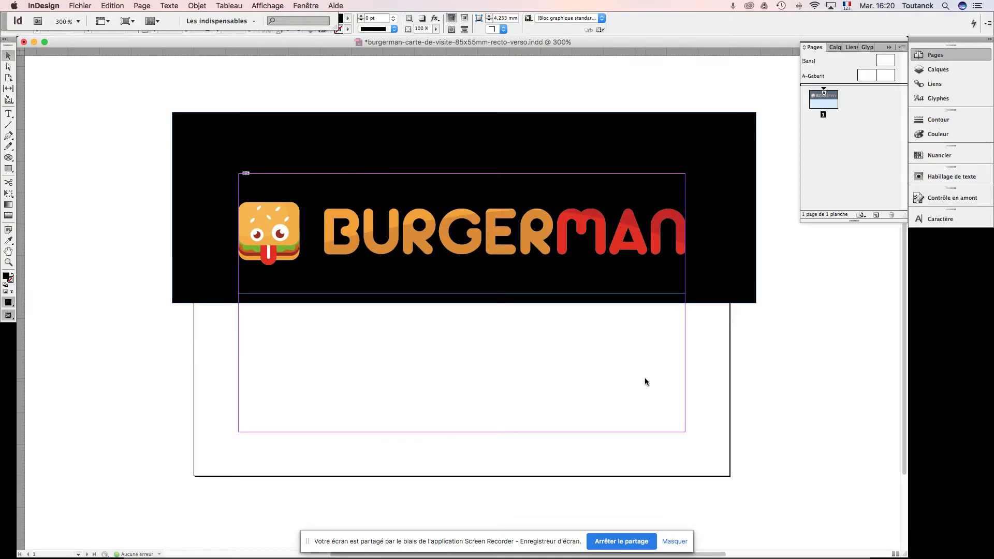
Step: Stretch the black band to 34,1 mm tall and nudge the BURGERMAN logo upward
left_click(743, 299)
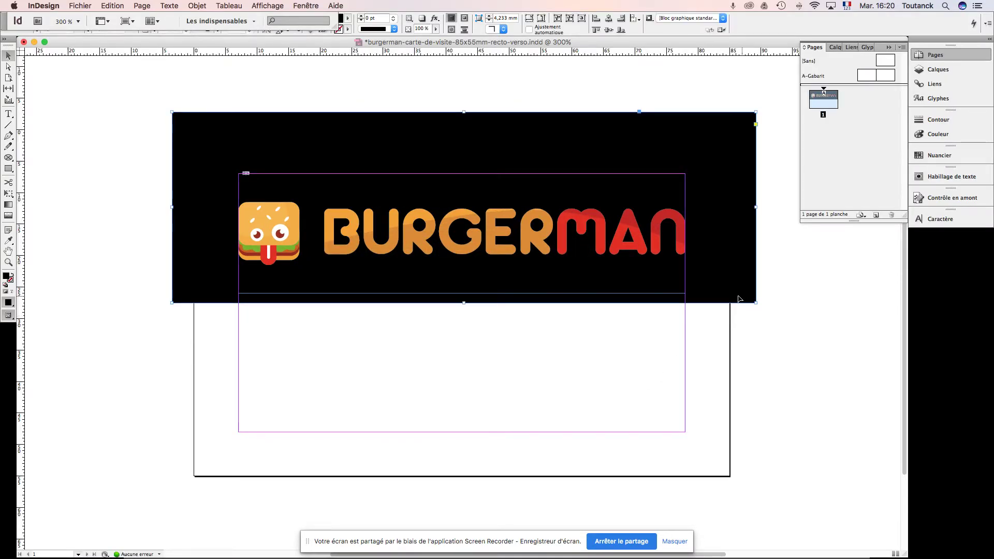
left_click_drag(464, 302, 464, 336)
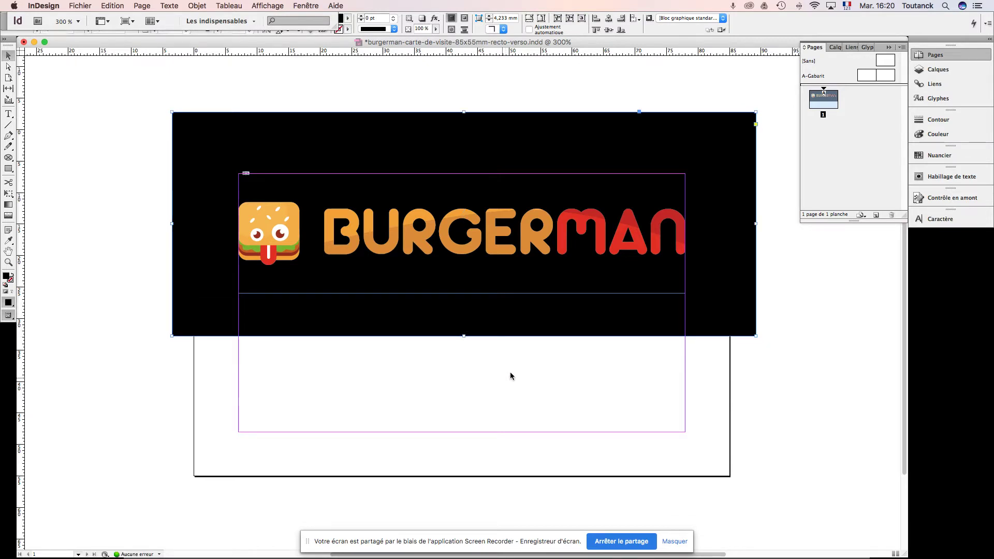
left_click(544, 280)
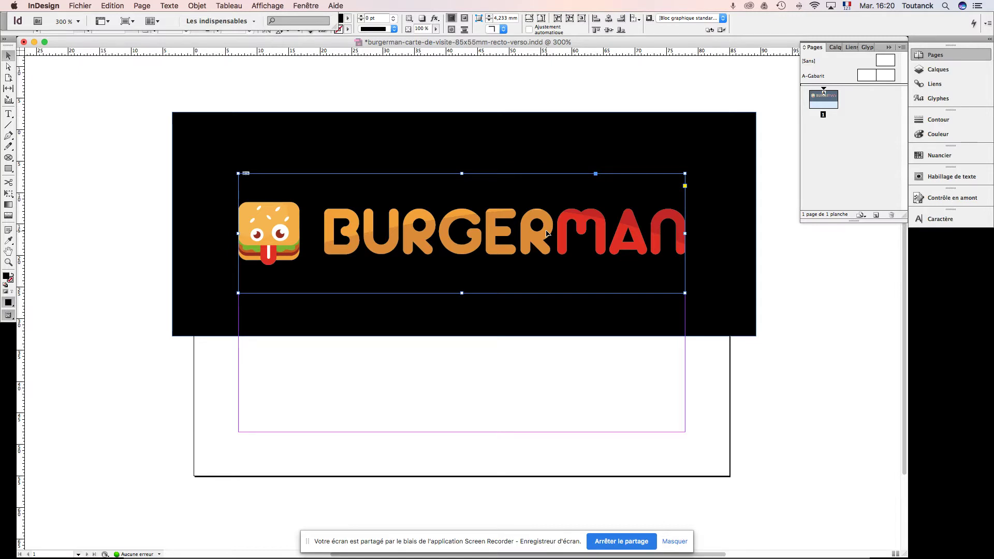
key("Up")
key("Up")
key("Up")
key("Up")
key("Up")
key("Up")
key("Up")
key("Up")
key("Up")
key("Up")
key("Up")
key("Up")
key("Up")
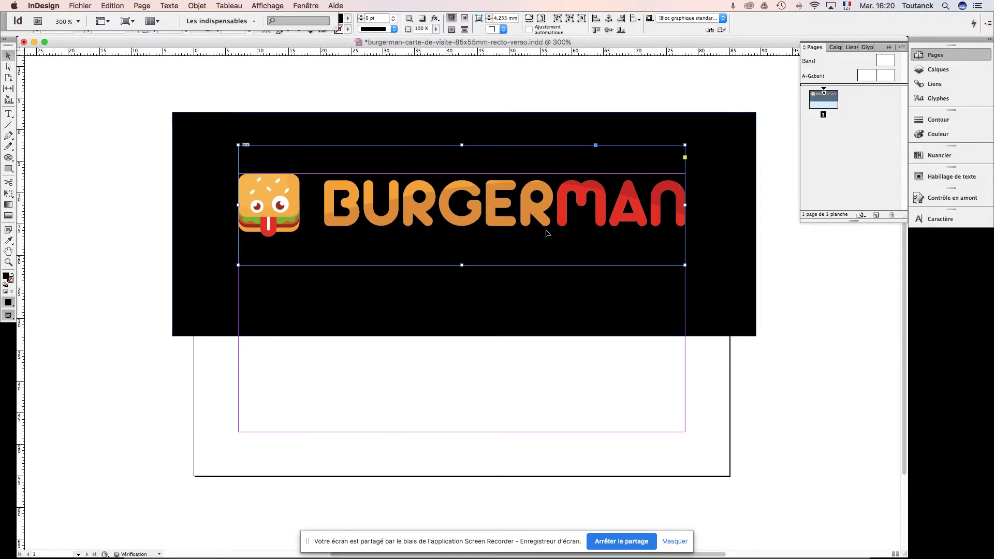
Step: Preview the card without guides, then switch to the reference slide in Acrobat
left_click(728, 376)
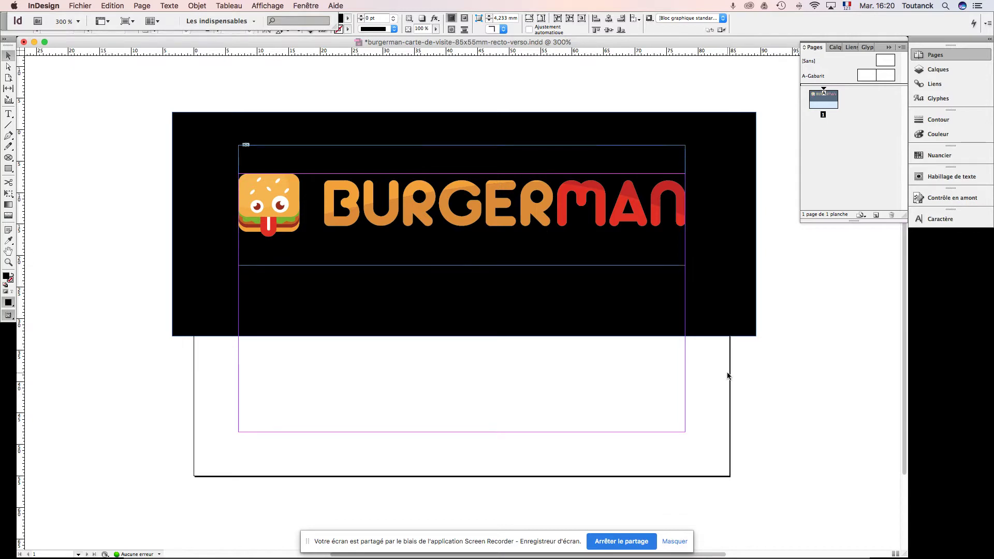
key("w")
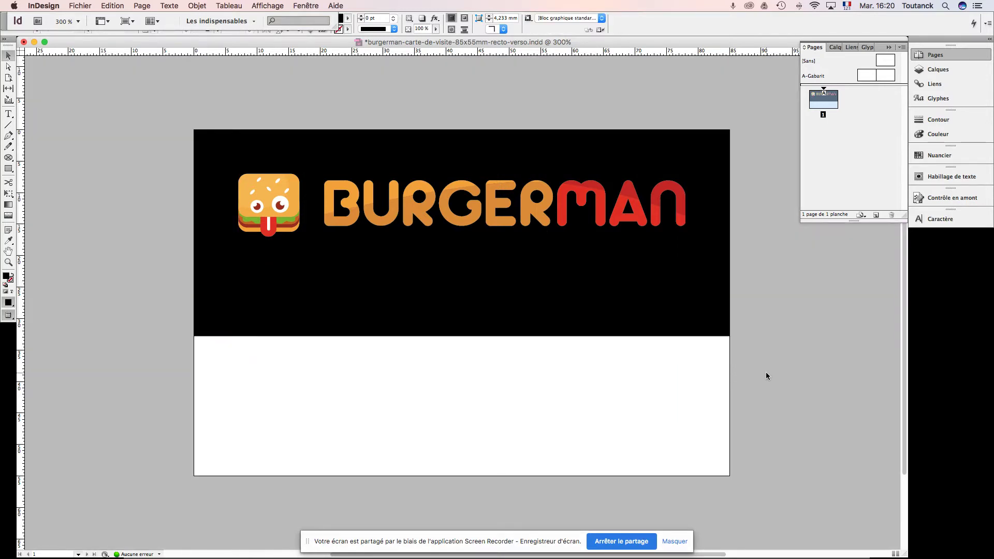
key("super+Tab")
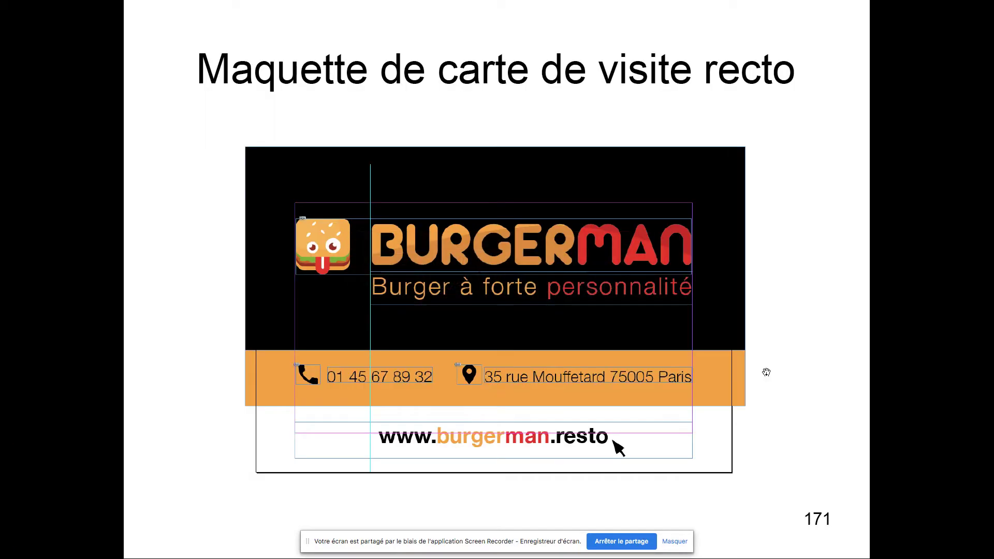
Step: Compare the exercise instructions slide 170 with the card mock-up slide 171, then return to InDesign
key("Left")
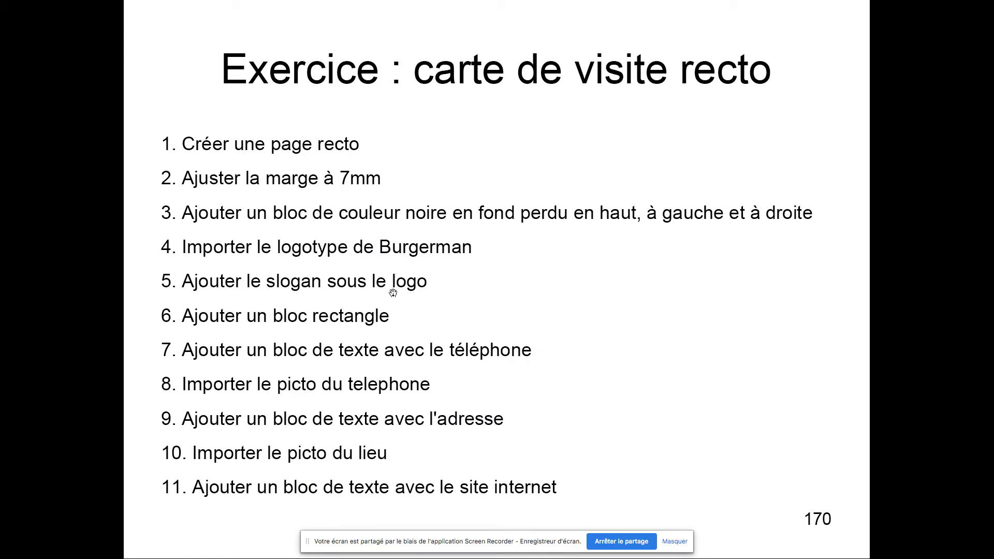
key("Right")
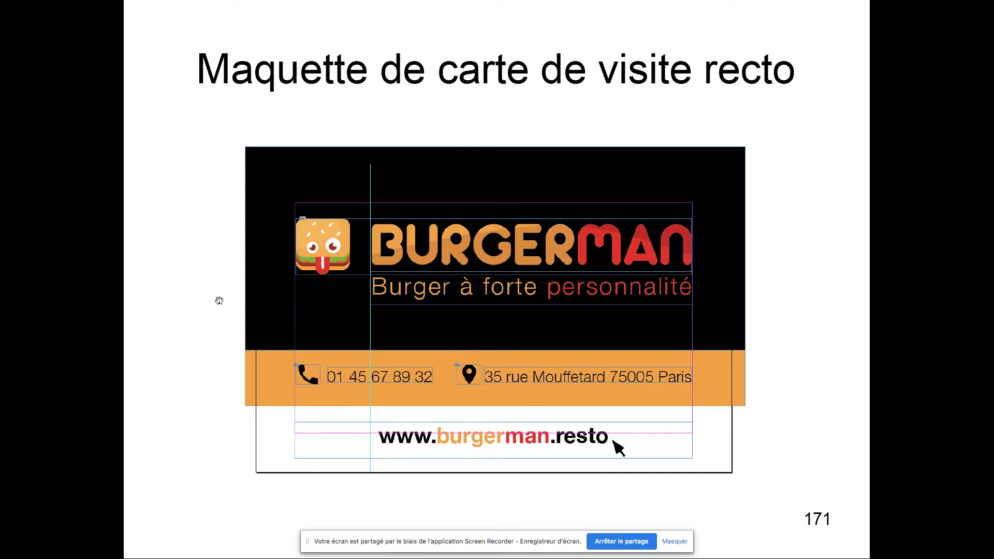
key("super+Tab")
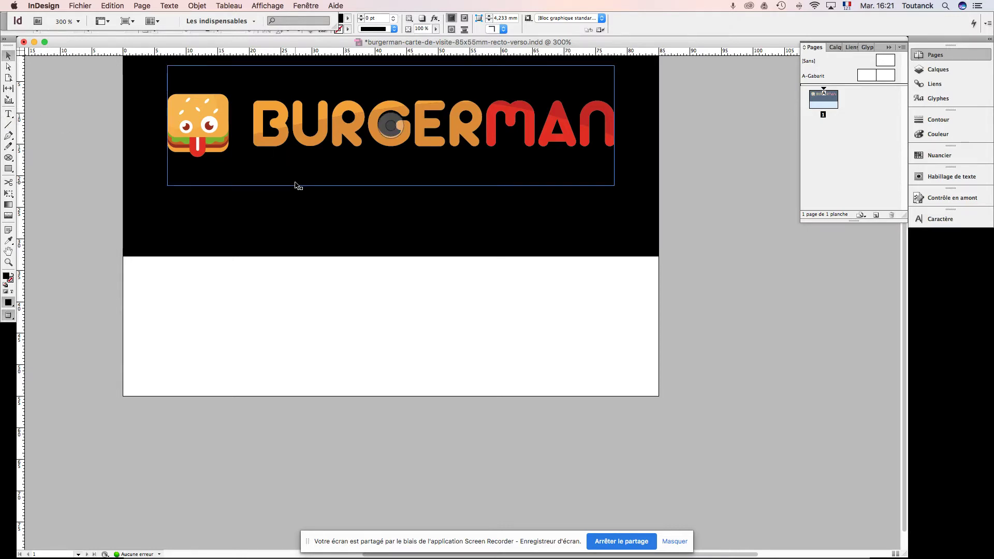
Step: Switch between Preview and Normal views to compare the clean card with guides and bleed
scroll(295, 185, "up", 3)
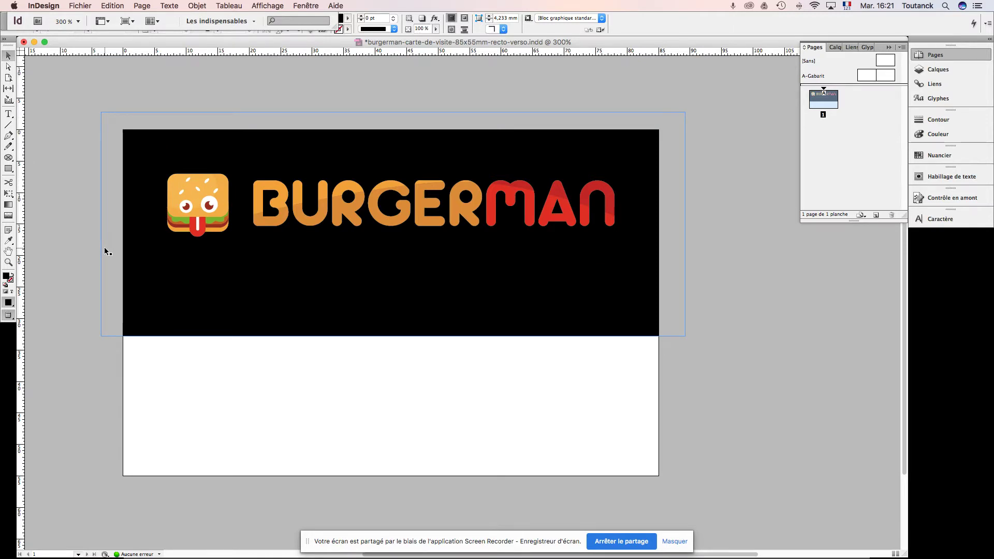
key("w")
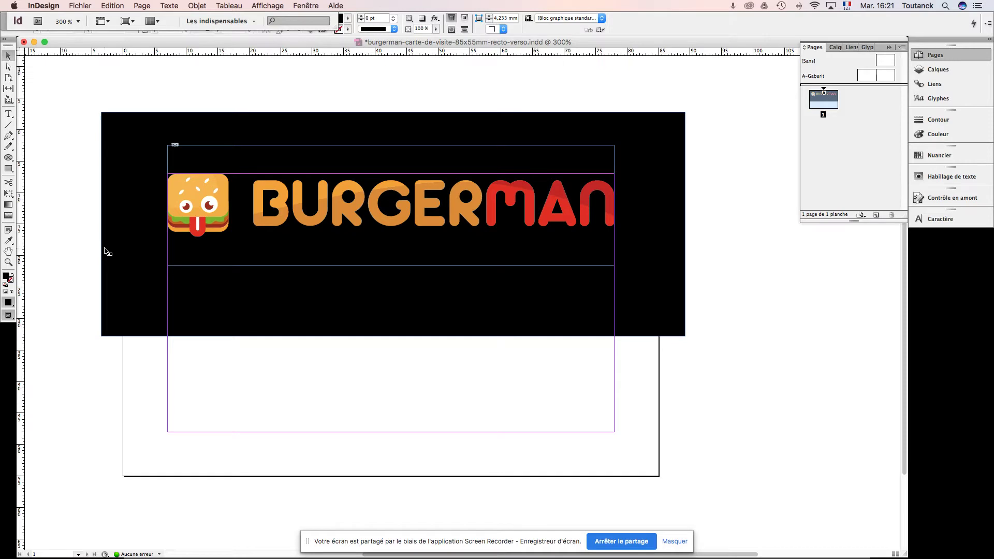
key("w")
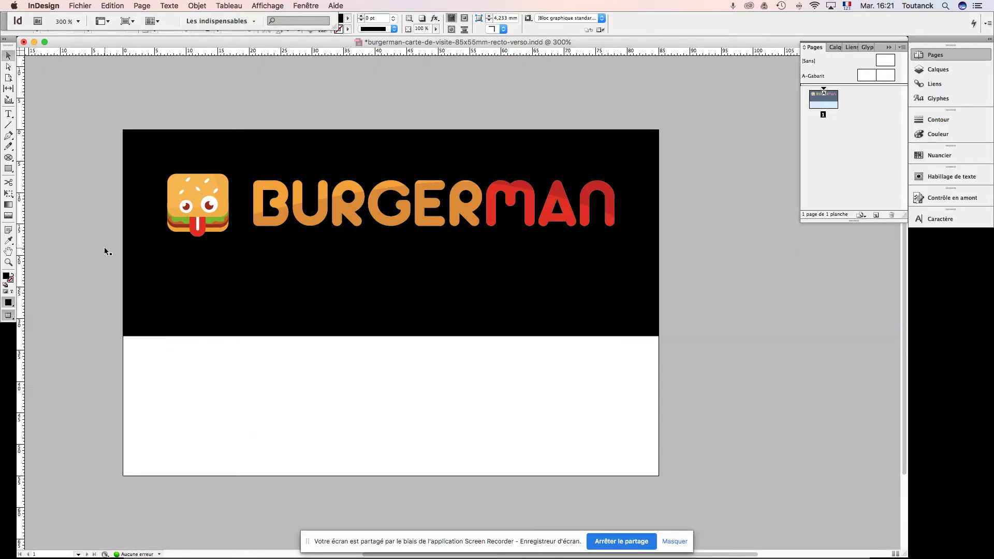
key("w")
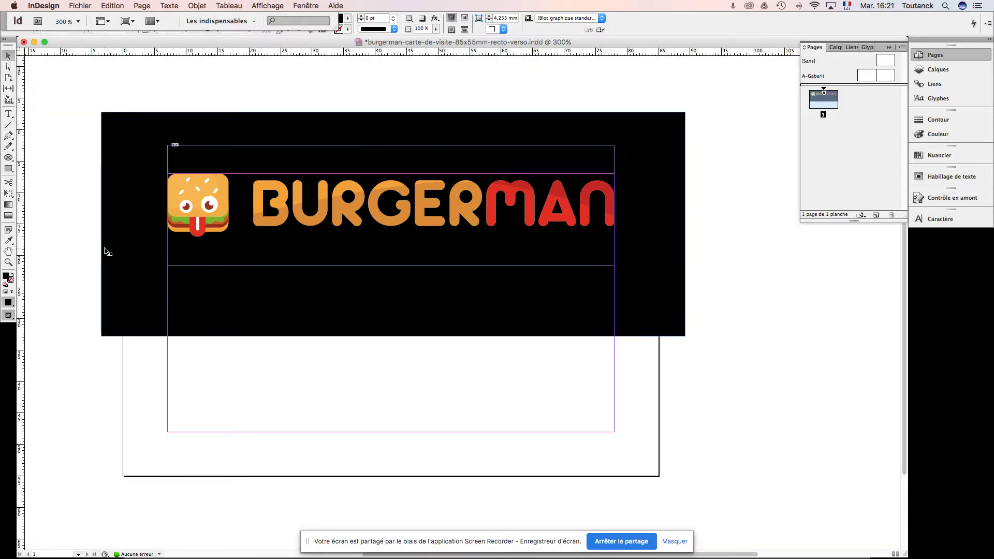
key("w")
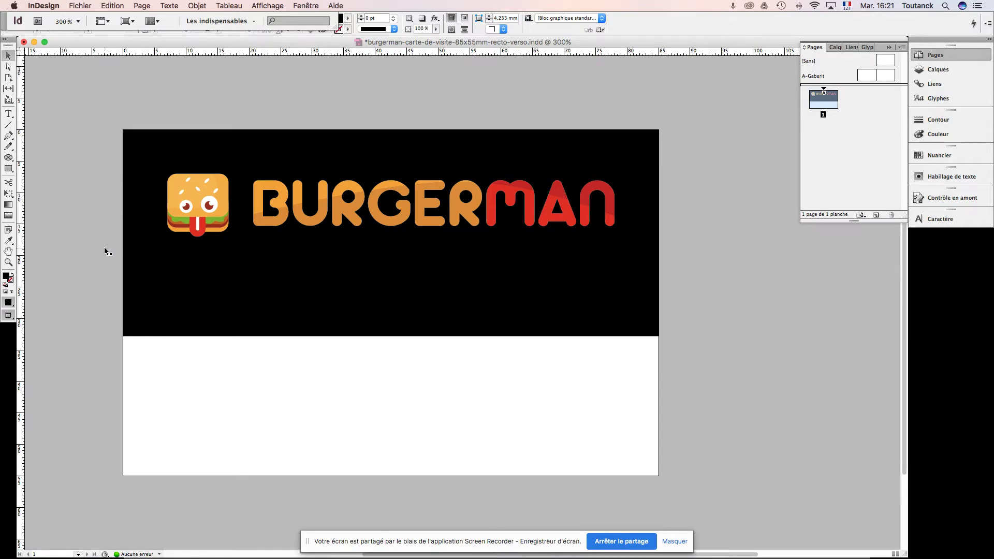
key("w")
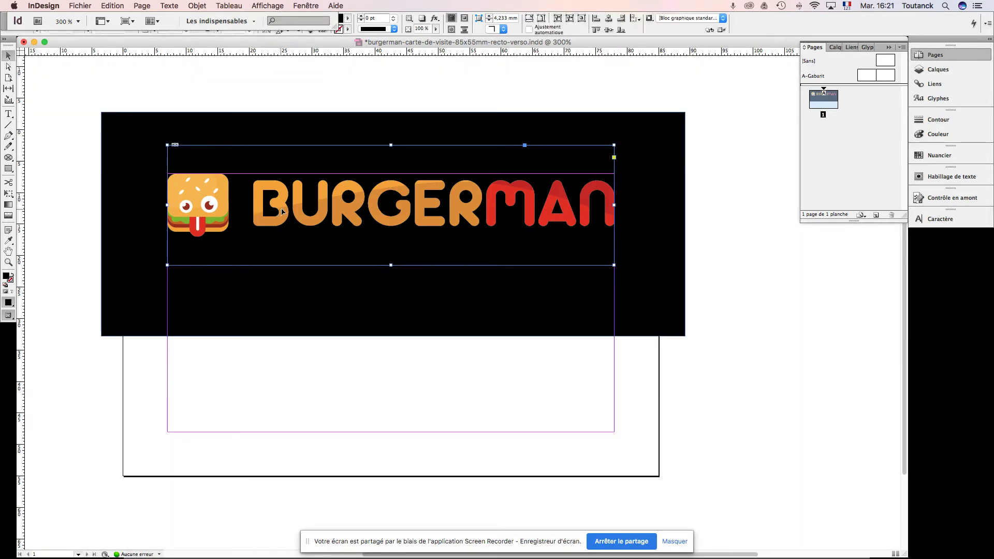
Step: Trim the logo frame's bottom and top edges to about 71 × 12,2 mm and deselect it
left_click_drag(391, 266, 392, 240)
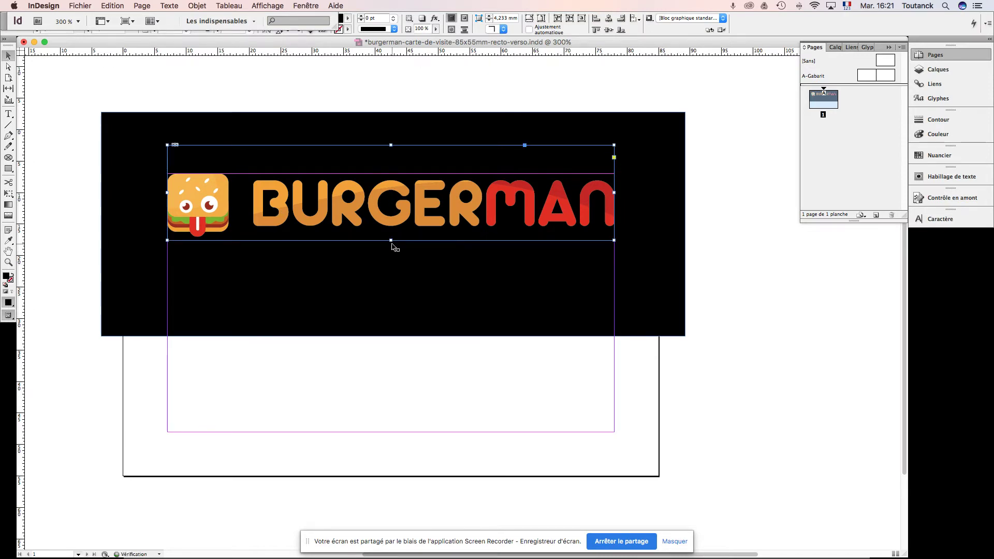
left_click_drag(391, 146, 388, 169)
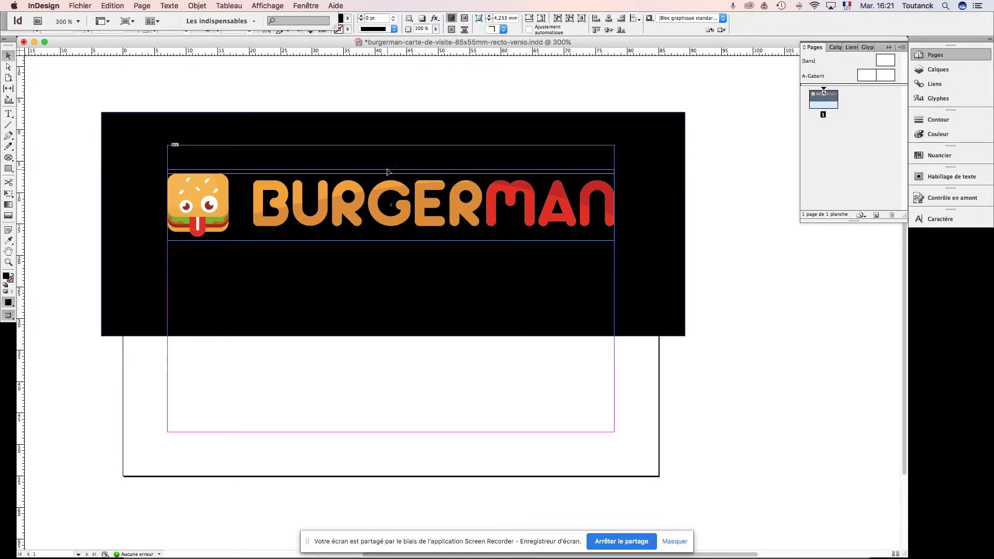
left_click(732, 305)
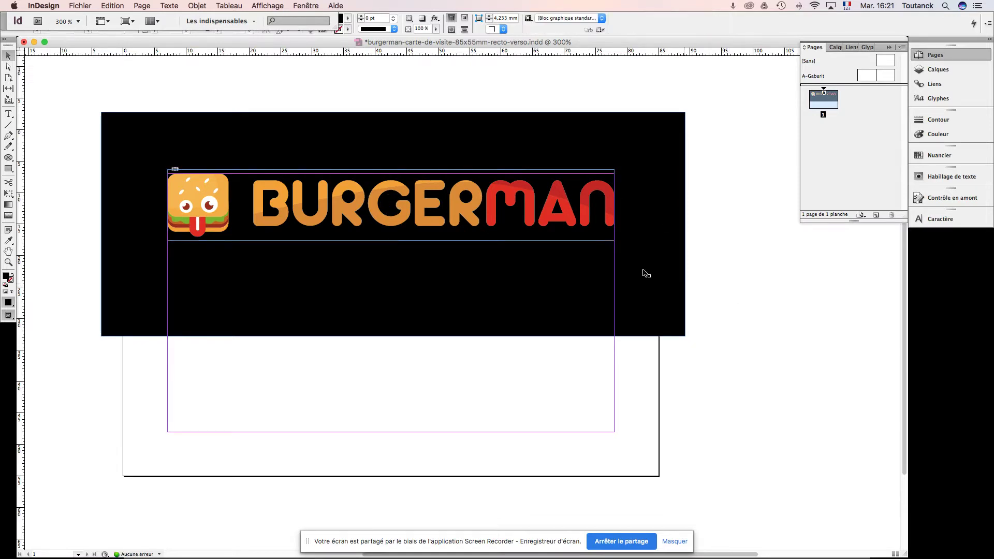
Step: Draw a text frame beneath the BURGERMAN logo and enter the slogan text
left_click(9, 114)
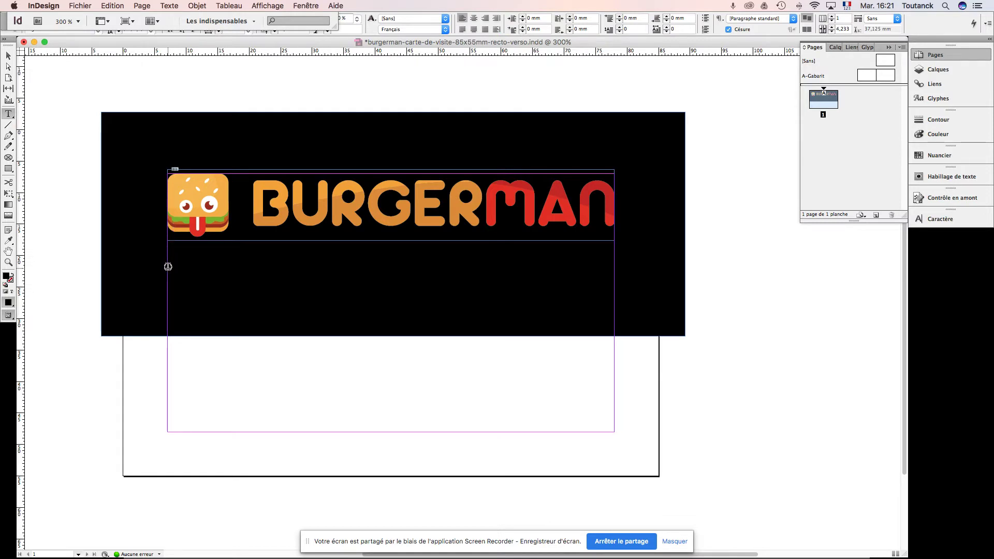
left_click_drag(168, 267, 613, 327)
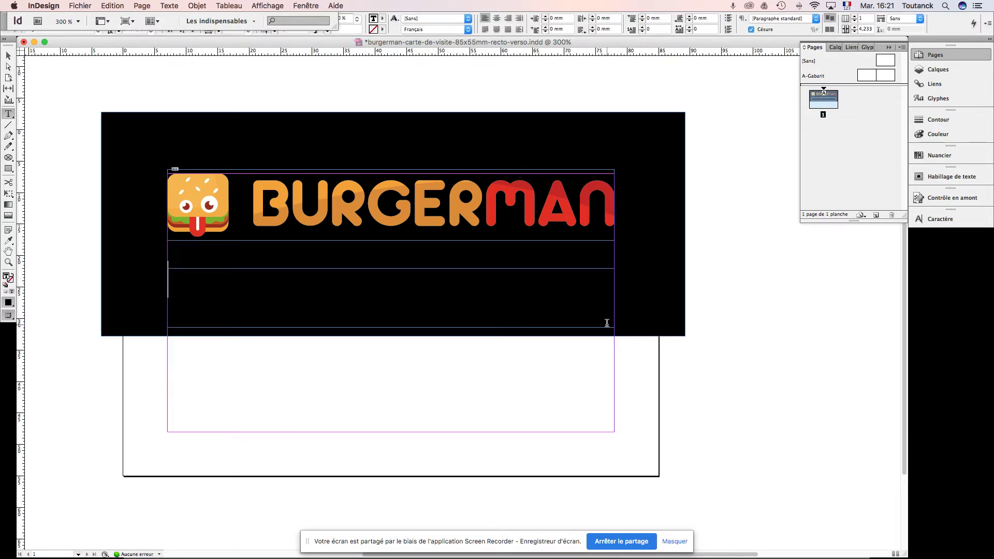
type("Burgers")
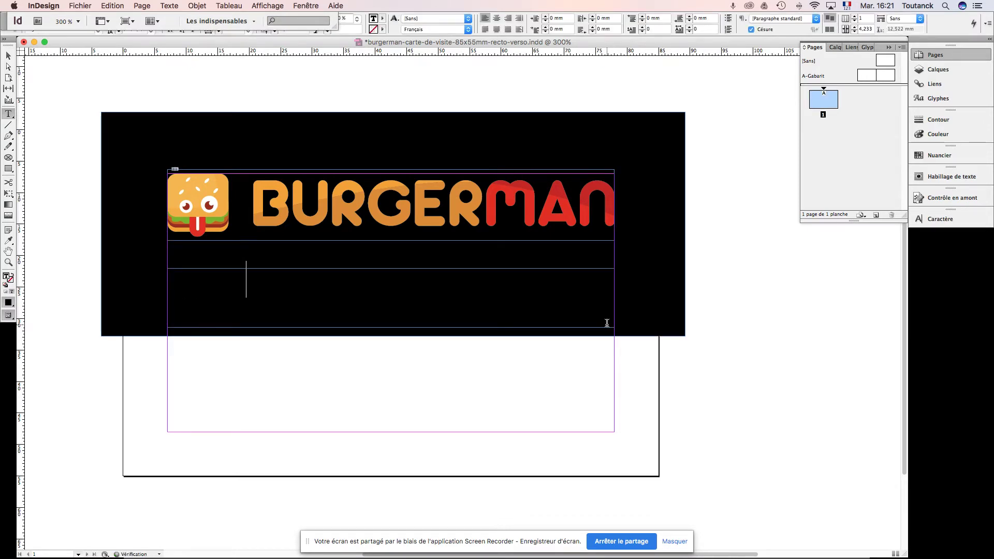
type(" gourmets maison")
key("super+a")
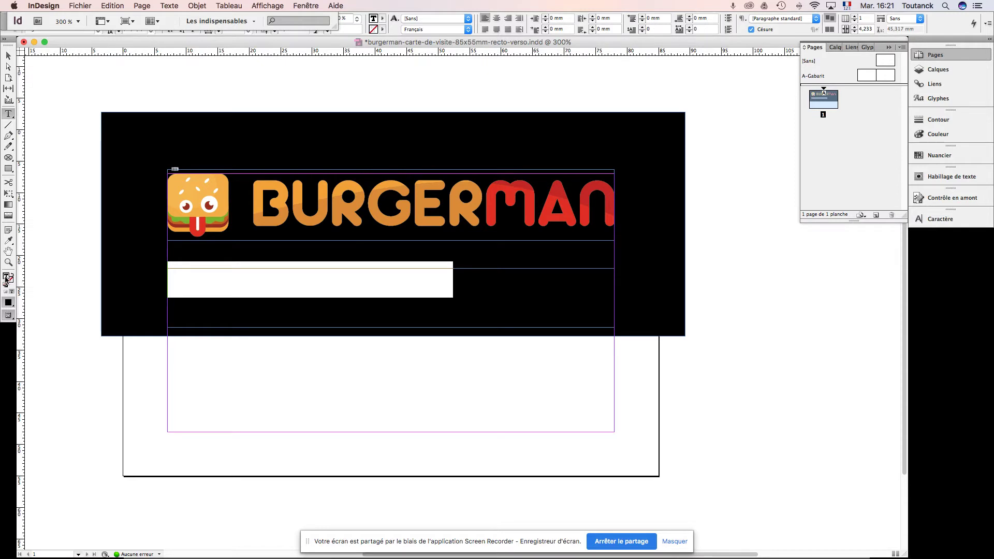
left_click(273, 280)
Step: Colour the slogan text Papier white and deselect the tagline frame
key("ctrl+a")
left_click(382, 19)
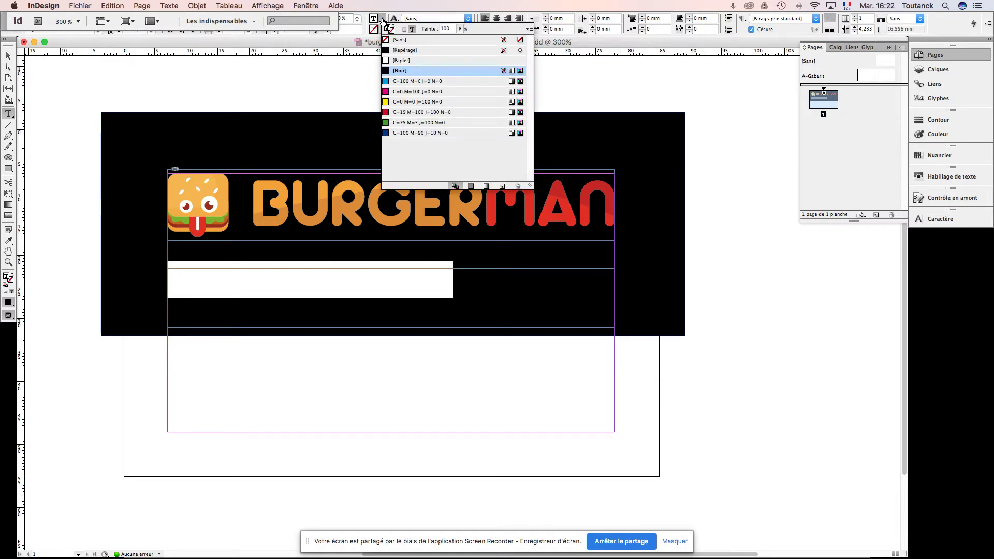
left_click(399, 60)
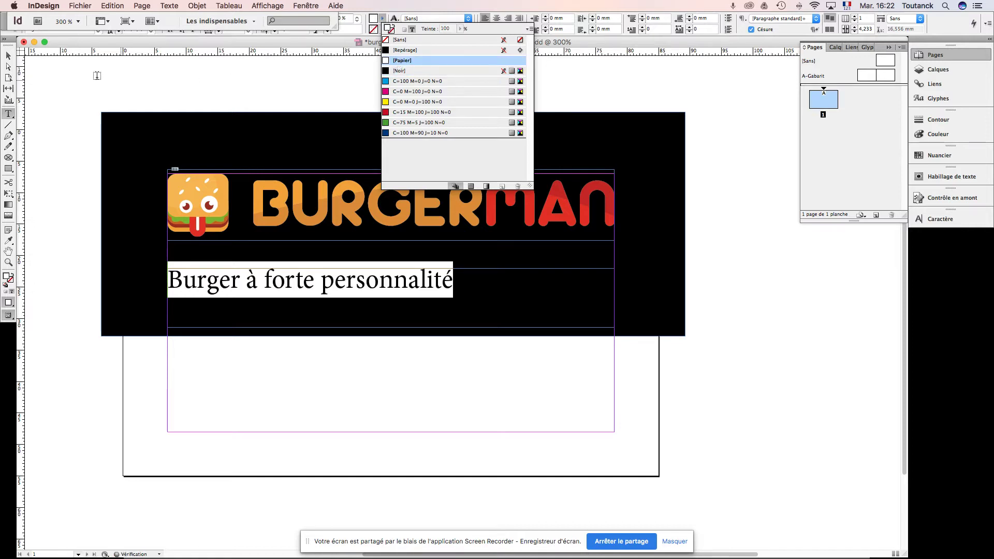
left_click(9, 61)
left_click(8, 58)
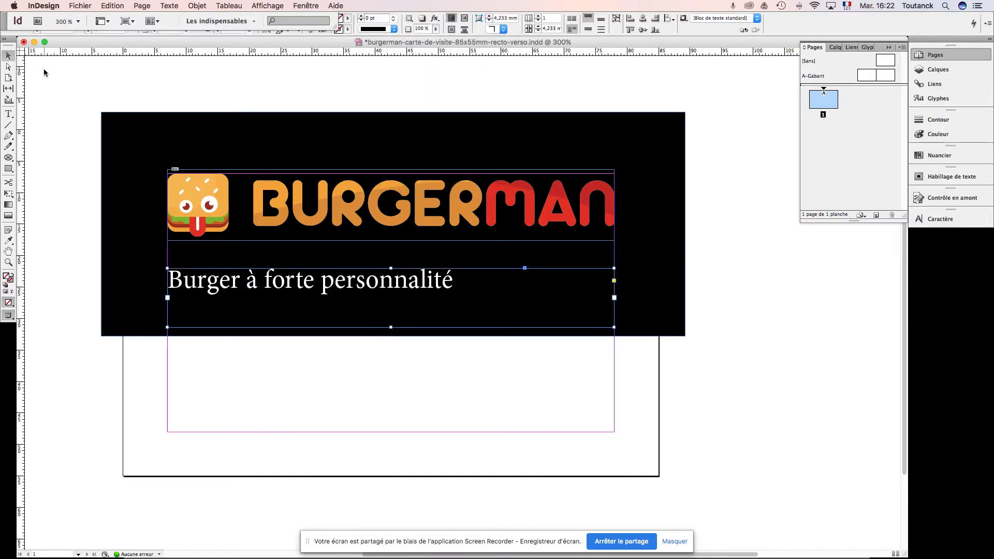
left_click(486, 373)
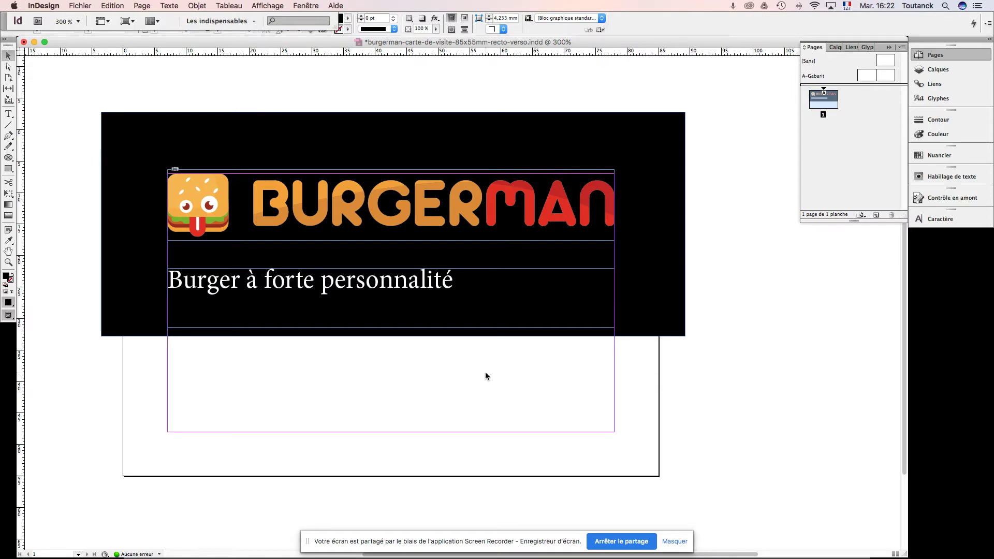
key("super+Tab")
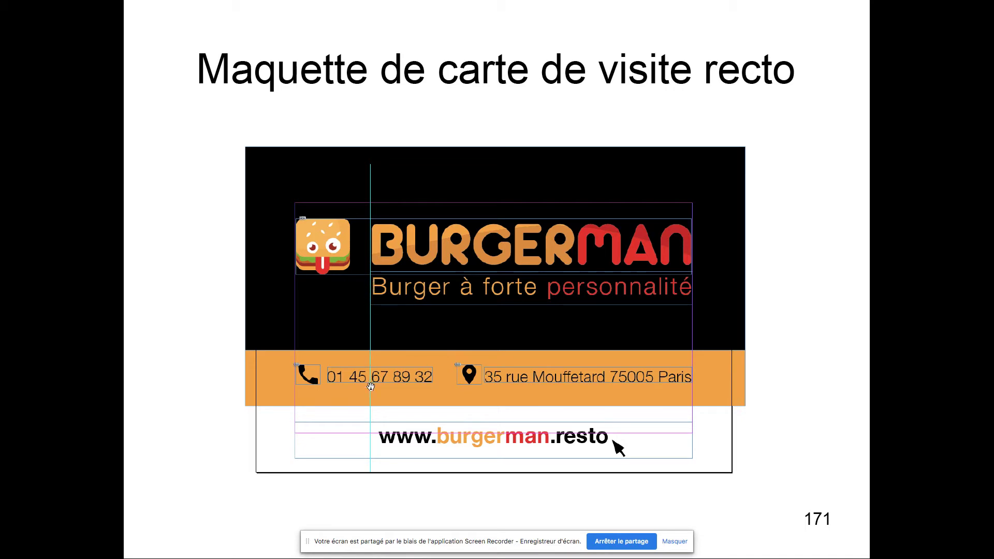
key("super+Tab")
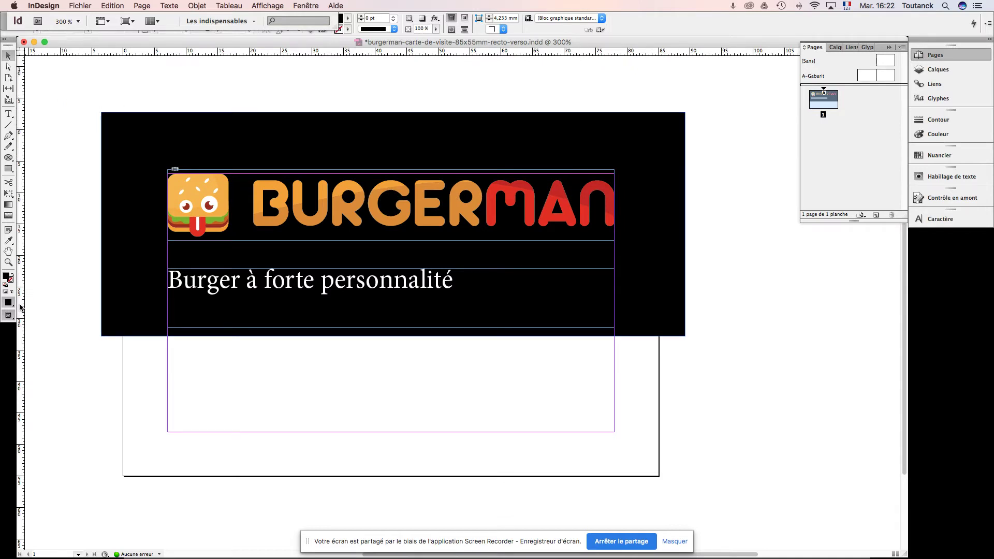
Step: Add a vertical guide at 21,4 mm and snap the tagline frame's left edge to it
left_click_drag(20, 307, 253, 314)
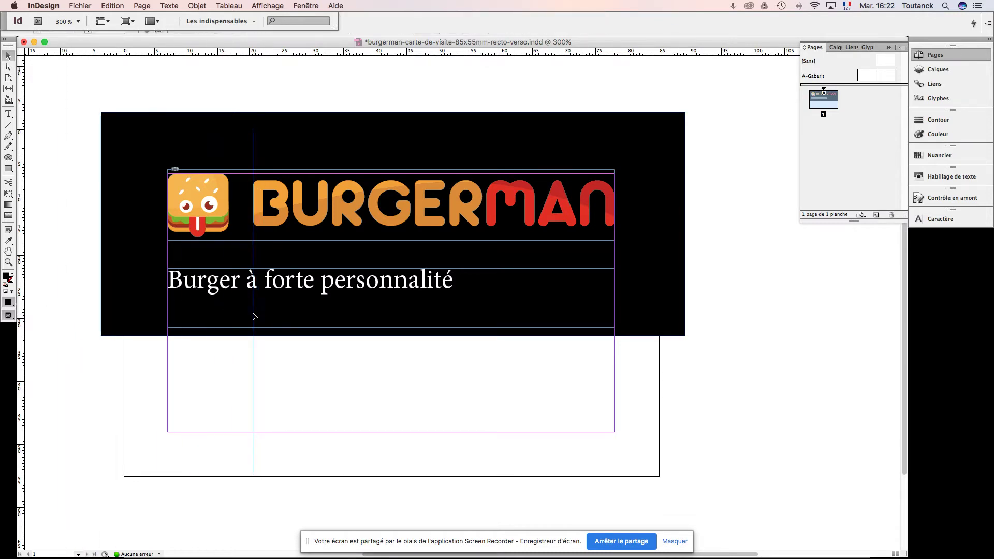
left_click(205, 401)
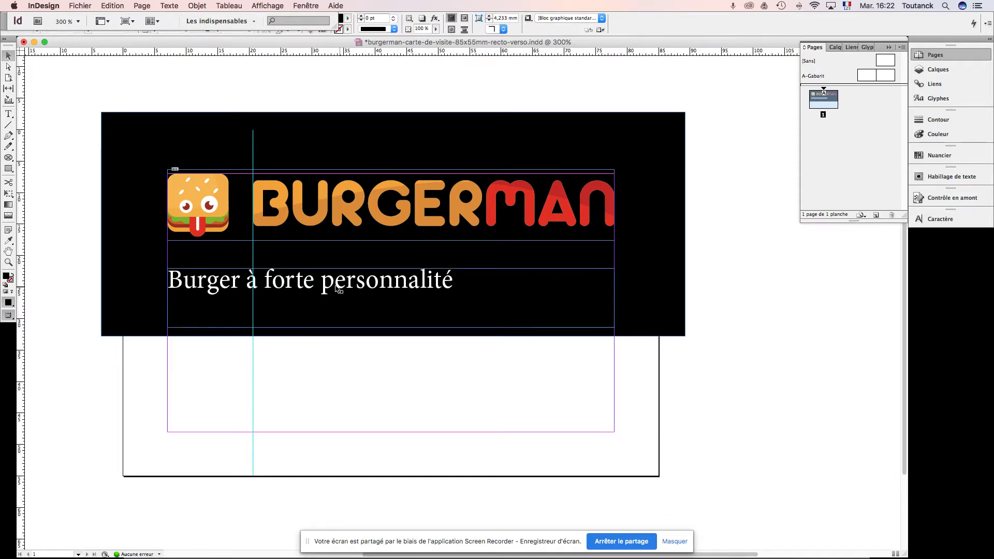
left_click(176, 287)
left_click_drag(167, 299, 252, 301)
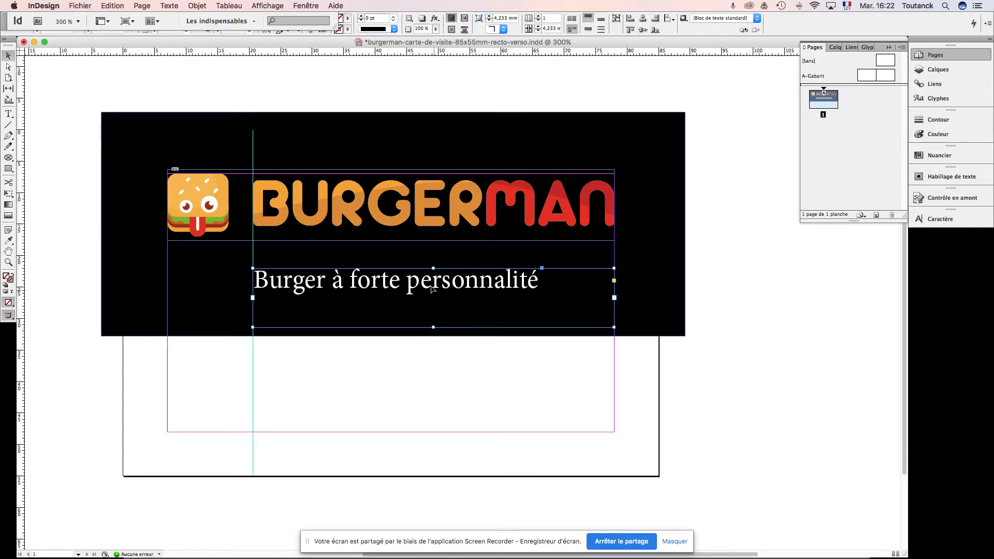
triple_click(390, 286)
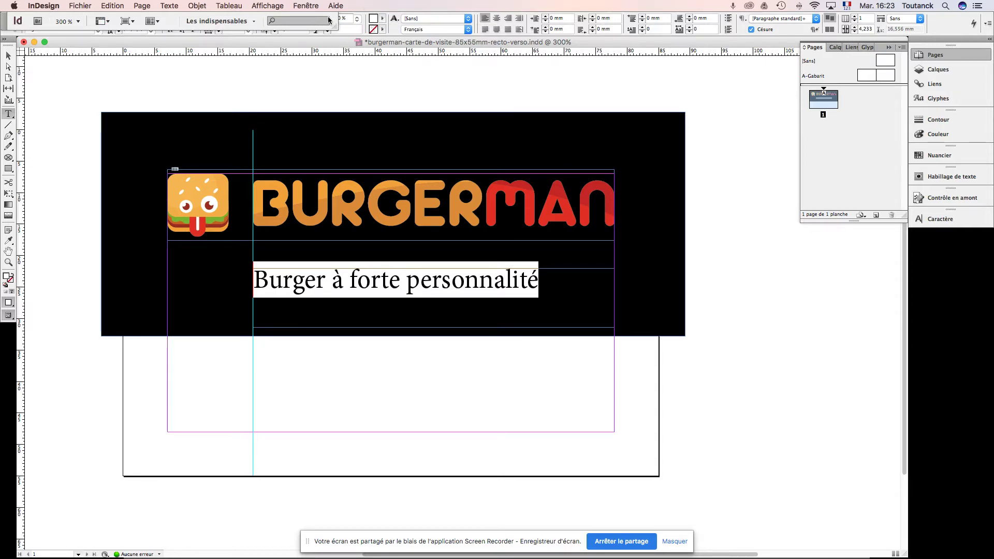
Step: Reset the workspace to [Les indispensables] and move the application bar aside
left_click(309, 6)
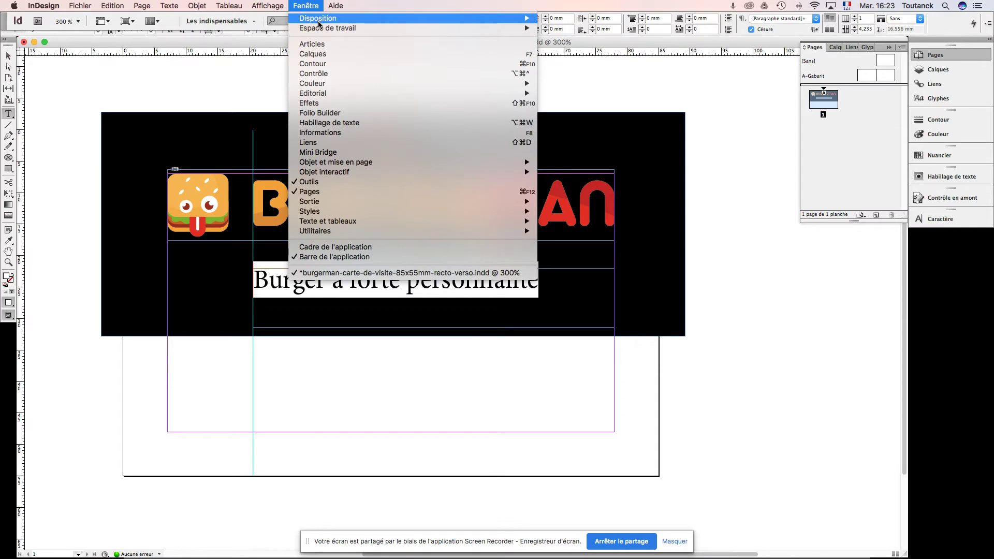
mouse_move(319, 29)
left_click(583, 48)
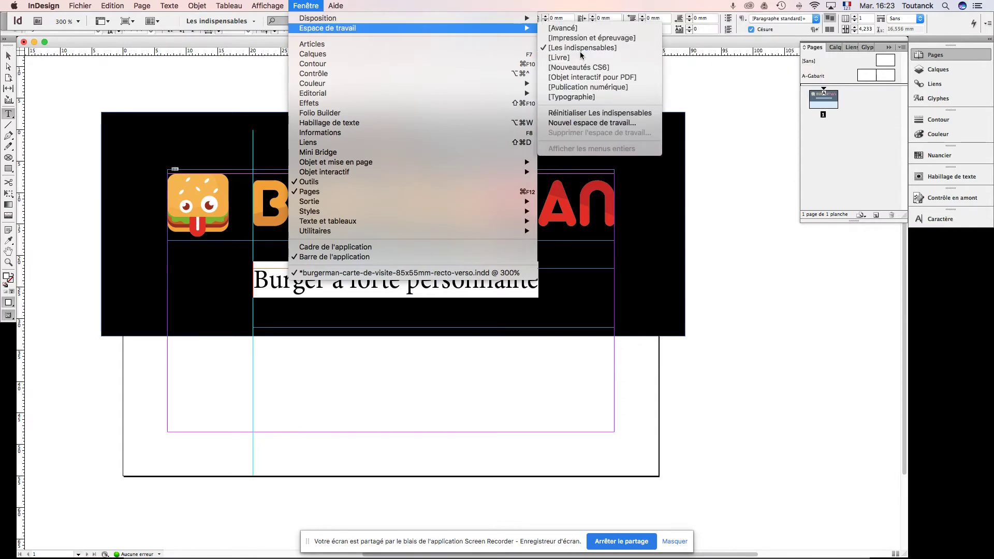
left_click_drag(7, 22, 793, 45)
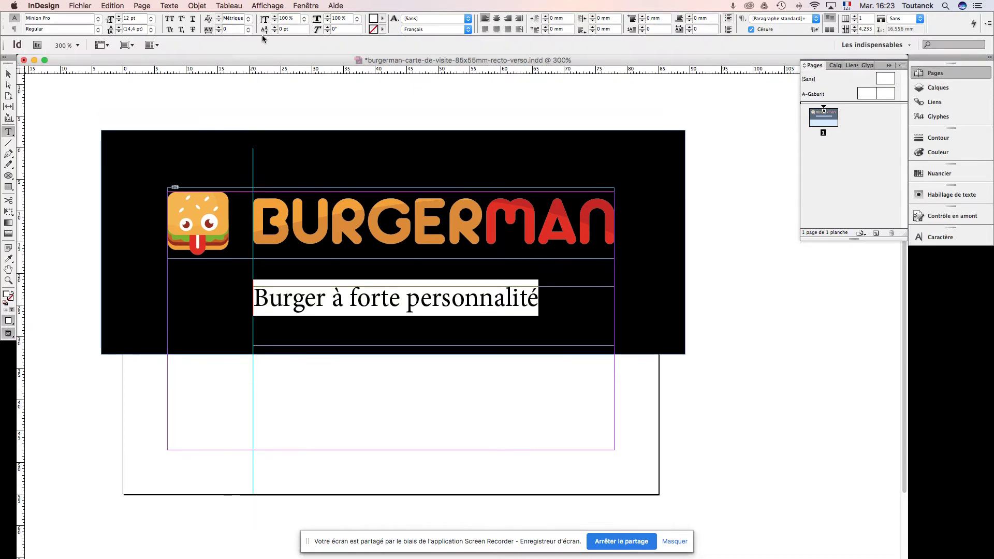
Step: Set the tagline to Helvetica Neue Light at 14 pt, then select its frame
left_click(50, 18)
type("Helvetica Neue")
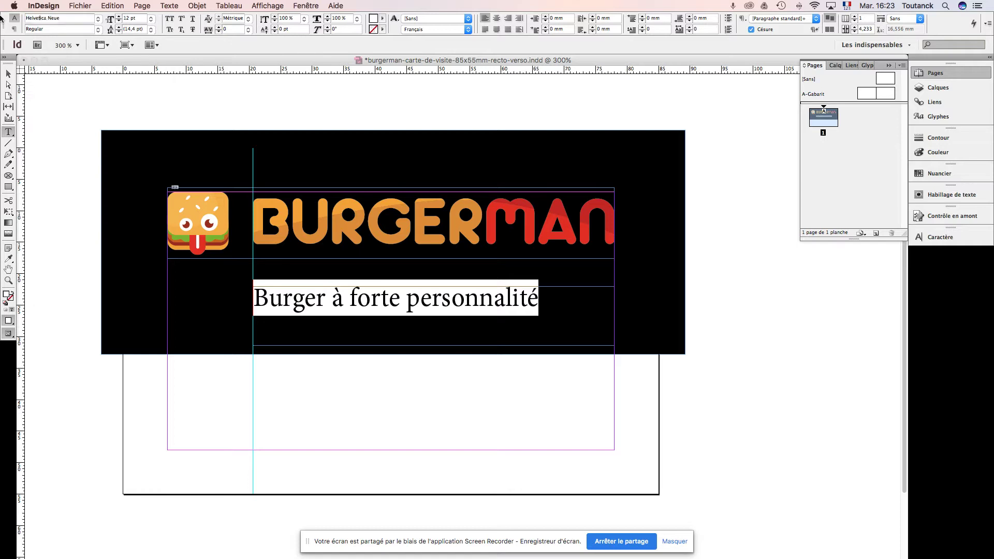
key("Return")
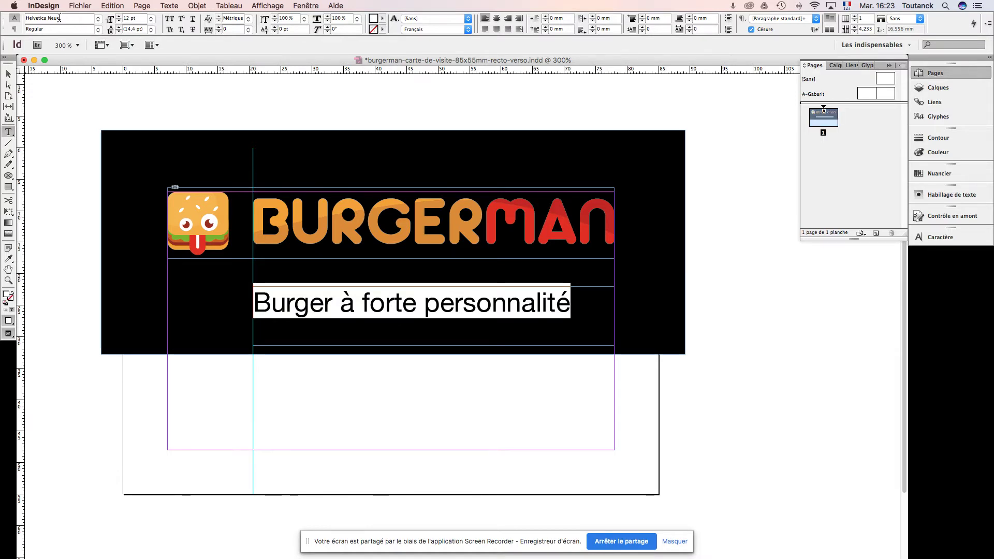
left_click(98, 32)
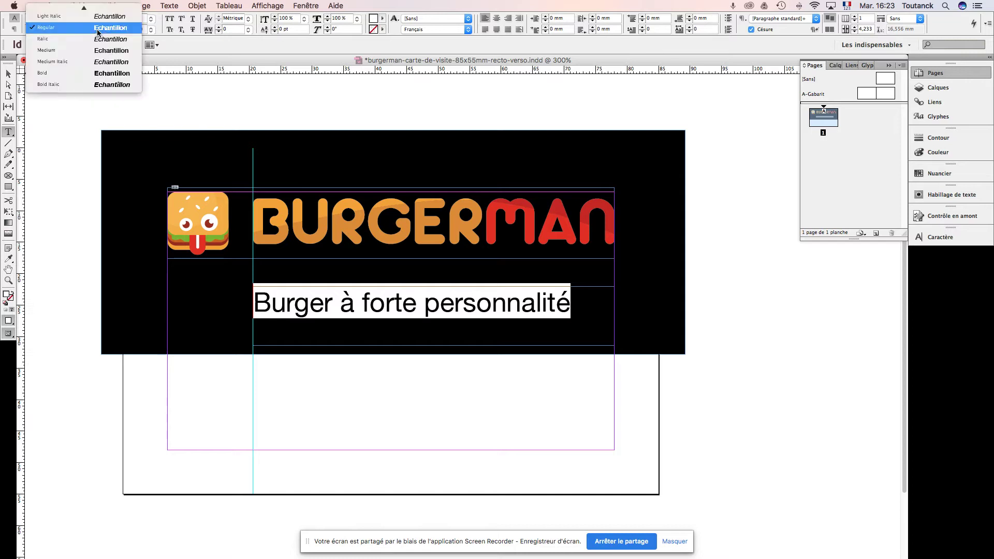
scroll(96, 46, "up", 4)
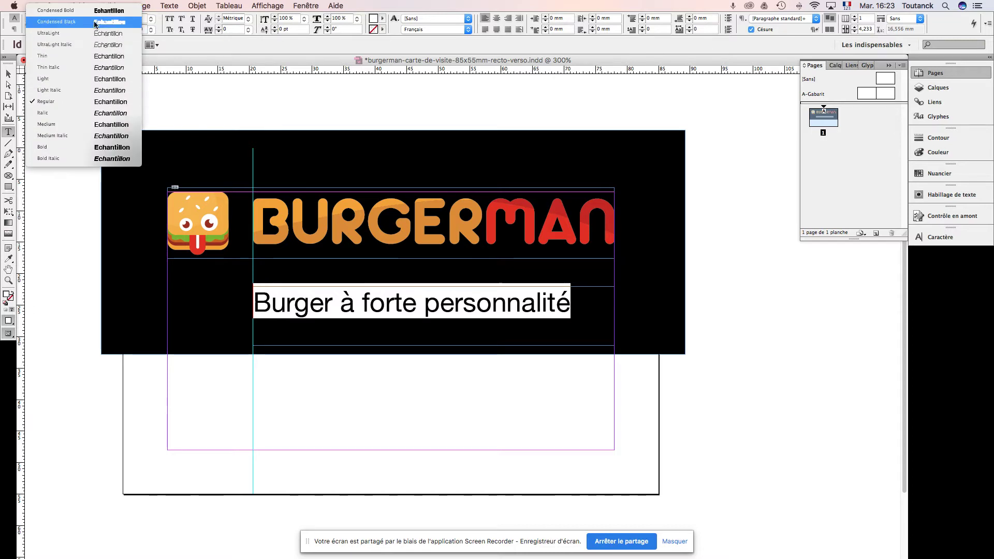
left_click(92, 78)
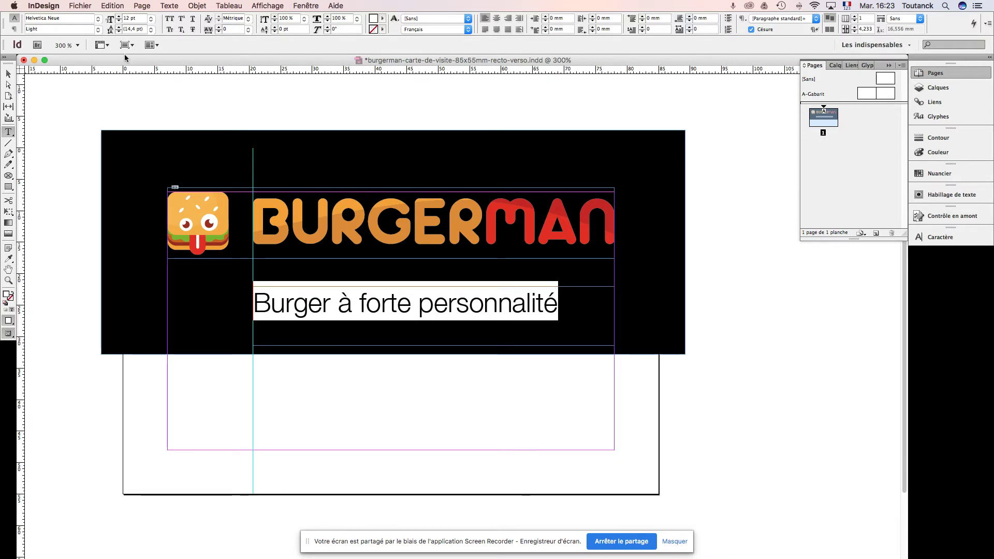
left_click(119, 16)
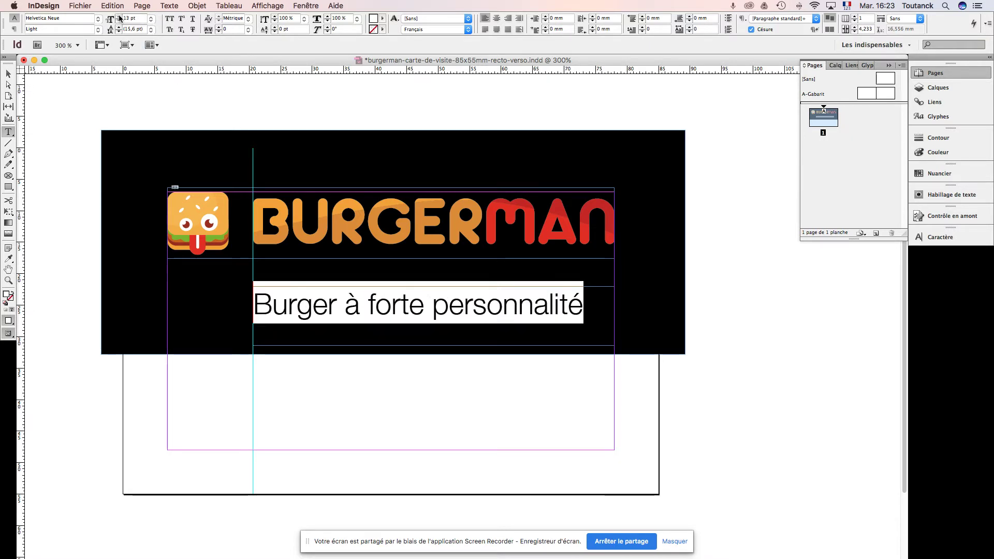
left_click(119, 17)
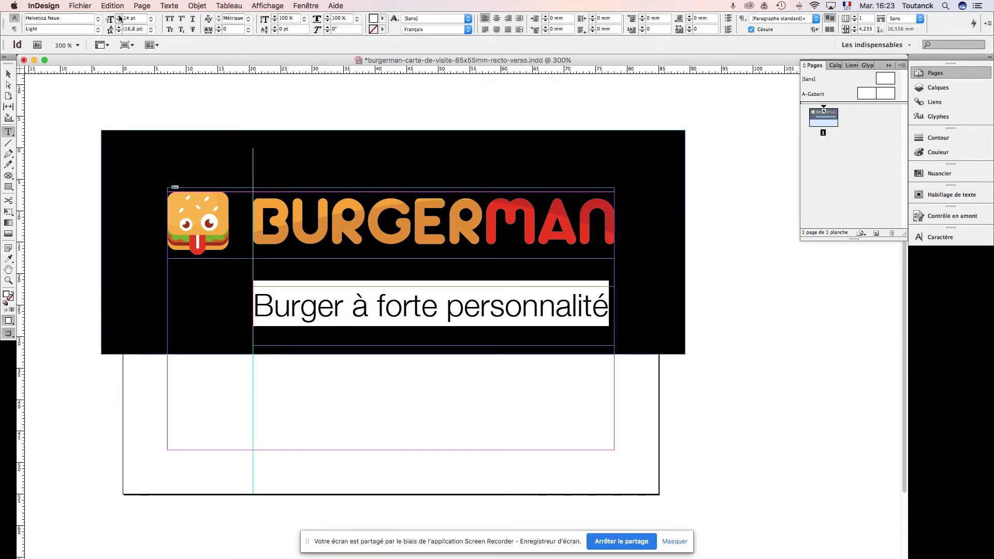
left_click(9, 74)
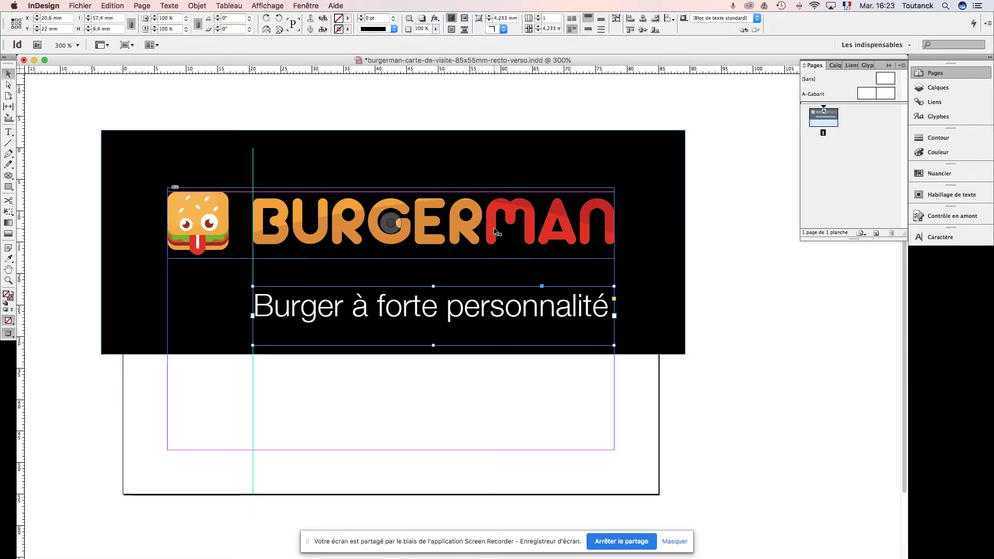
key("super+Tab")
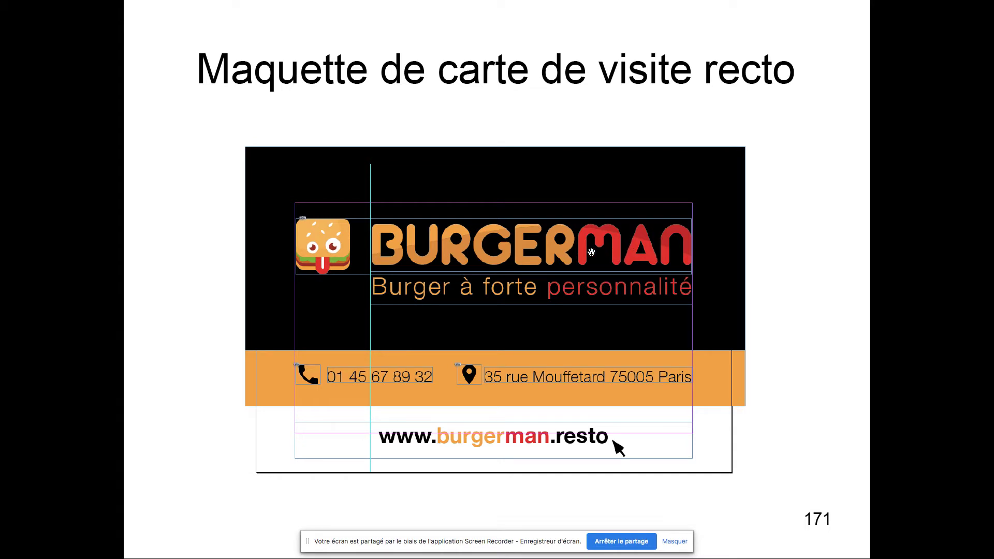
key("super+Tab")
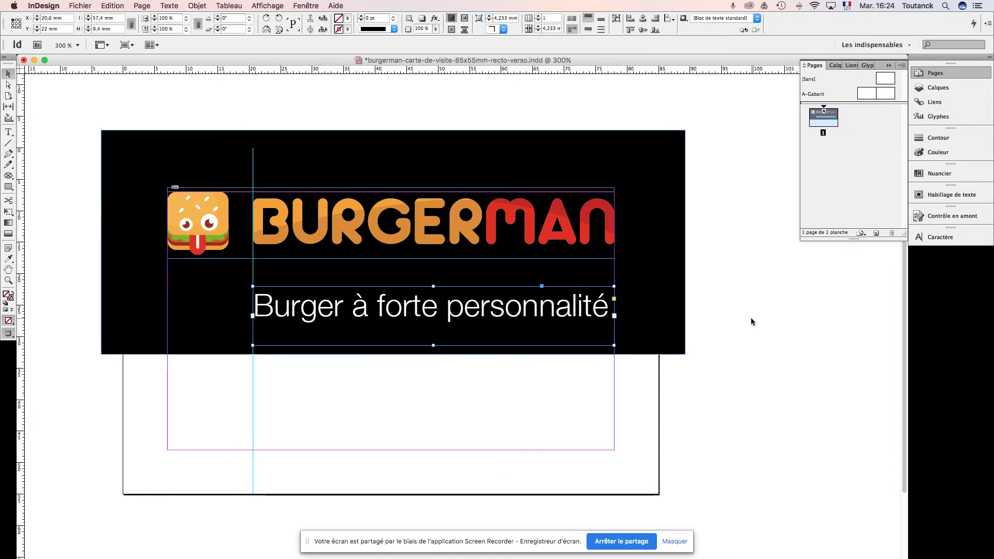
left_click(391, 222)
Step: Open the selected BURGERMAN logo in Adobe Illustrator CS6 via Modifier avec
left_click(324, 224)
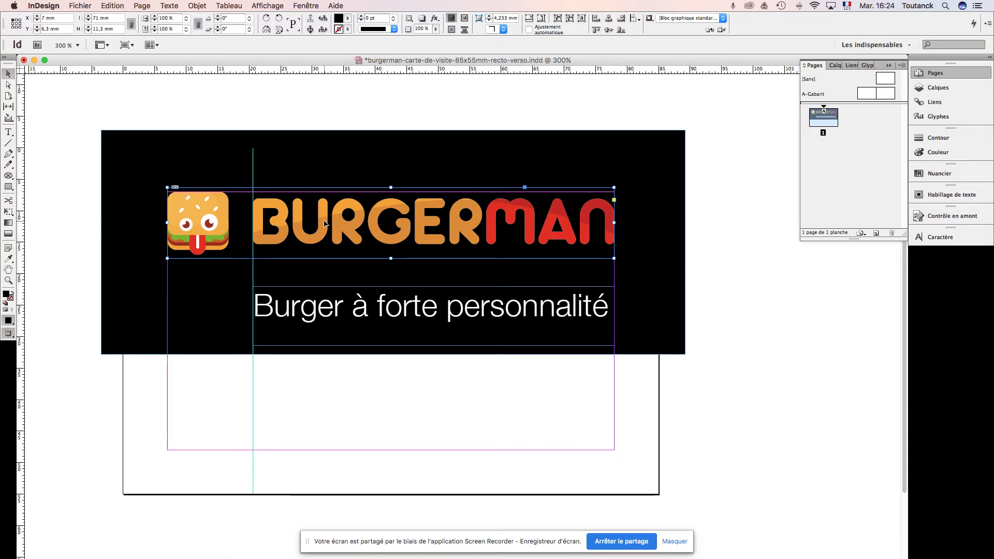
right_click(326, 224)
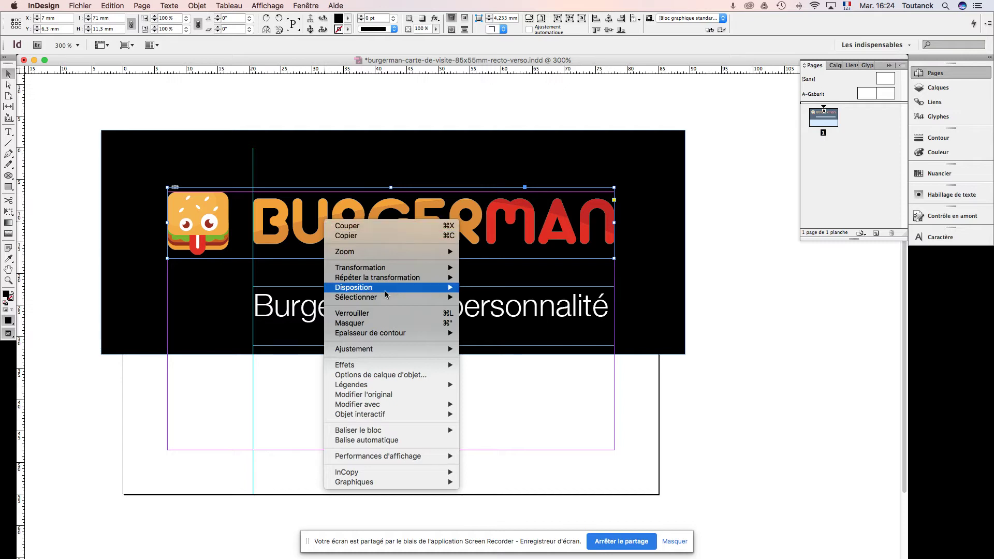
mouse_move(398, 410)
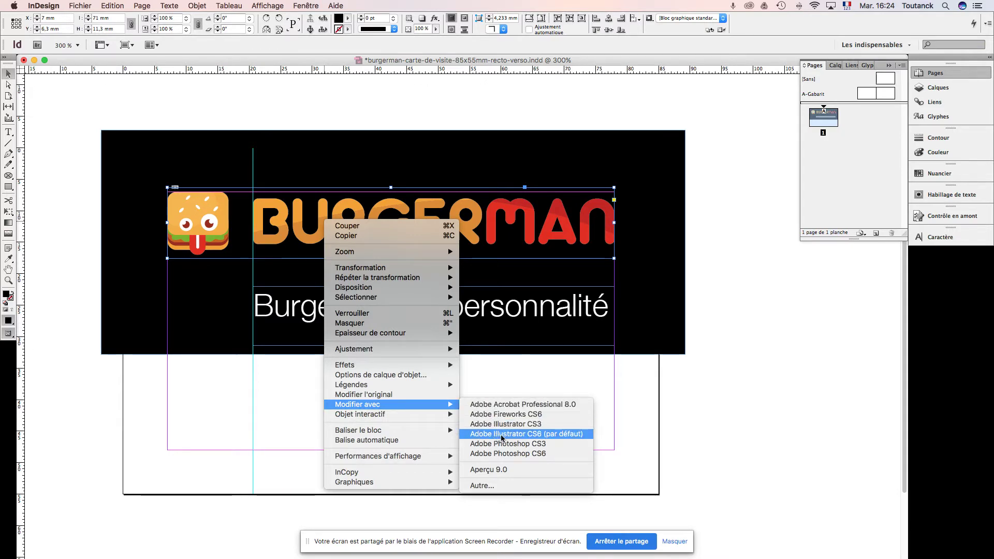
left_click(507, 438)
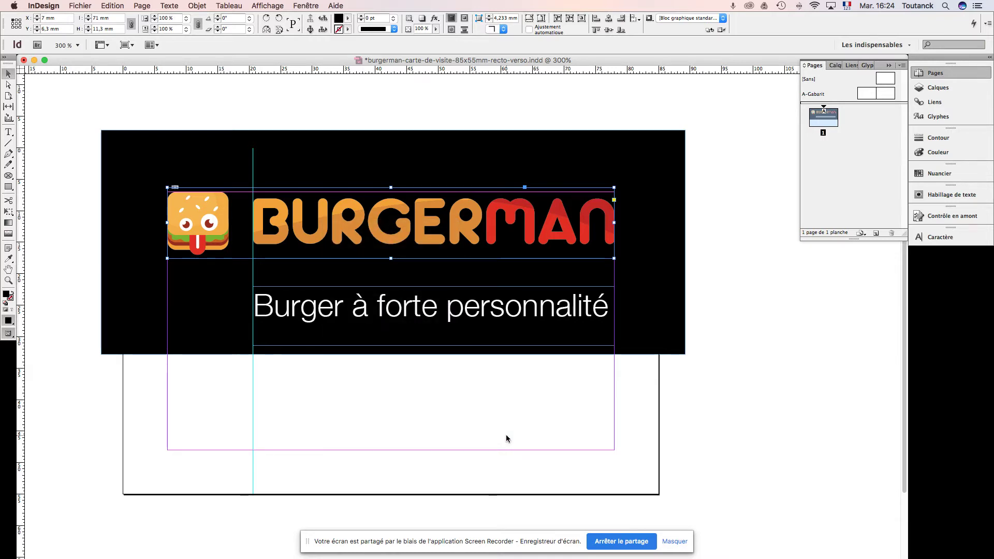
Step: In Illustrator, zoom the logo to 200% and inspect the letter R inside the isolated group
mouse_move(481, 546)
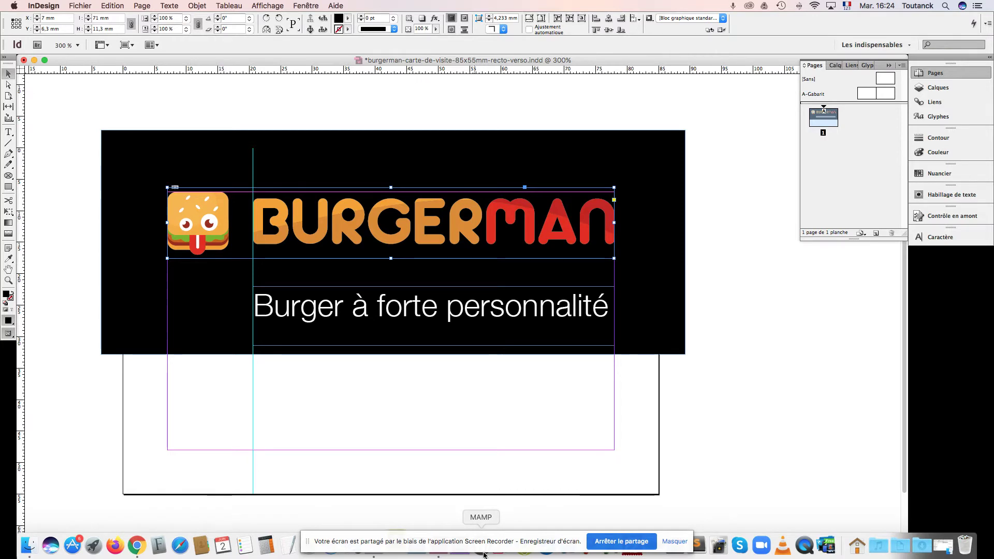
left_click(460, 555)
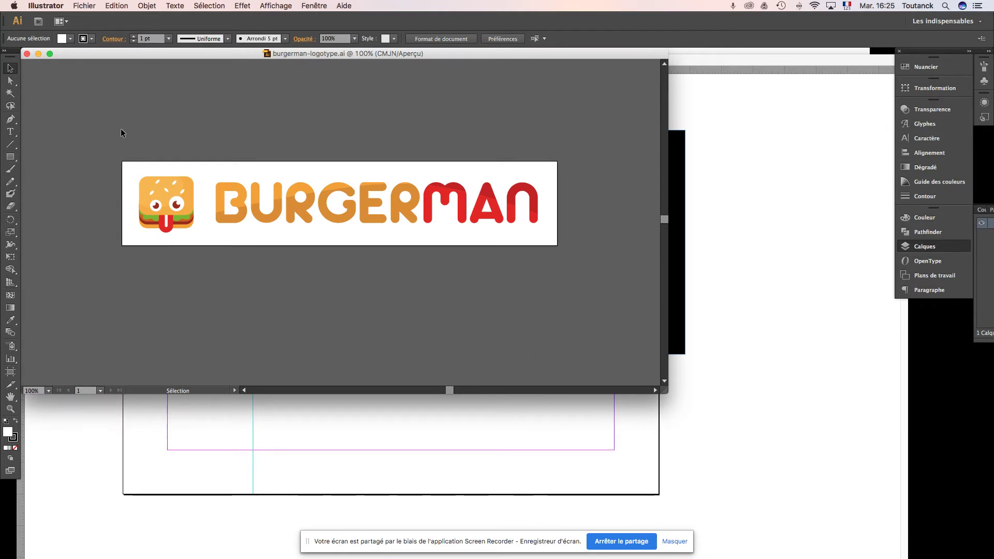
left_click(182, 179)
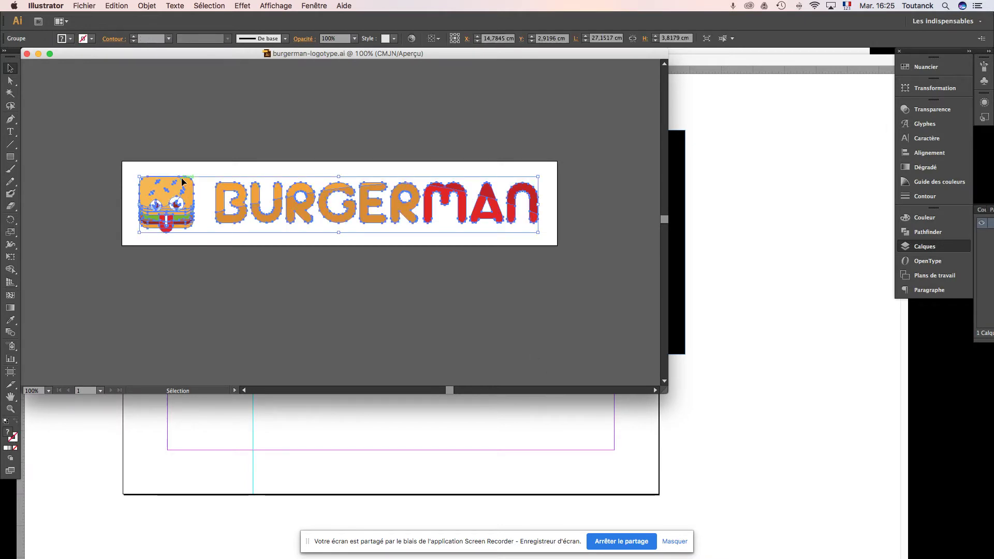
key("super+plus")
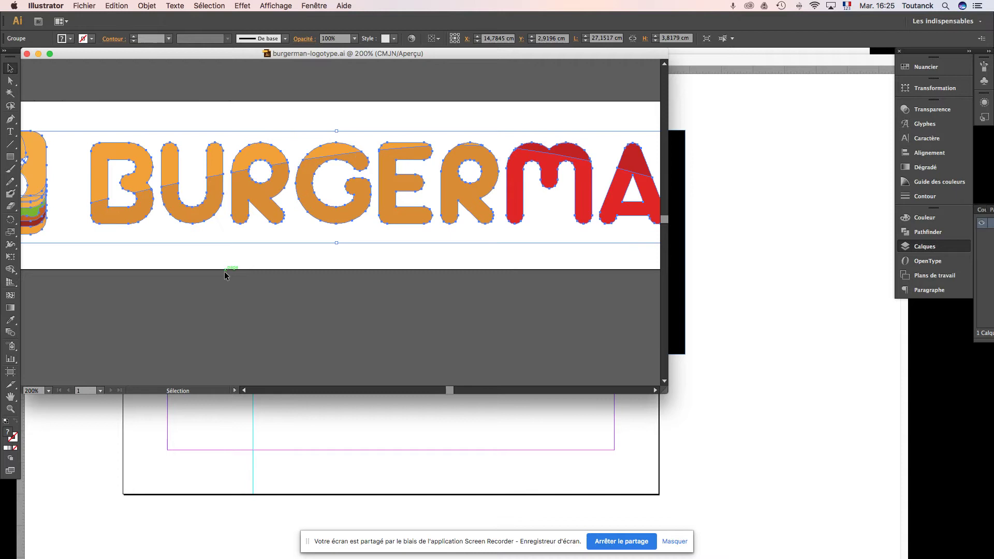
left_click(224, 271)
double_click(256, 188)
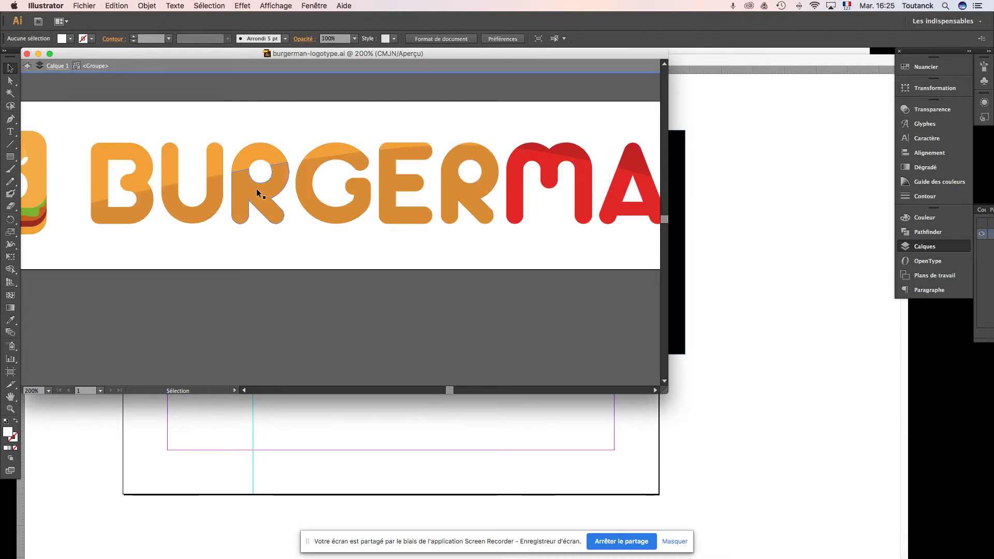
left_click(256, 193)
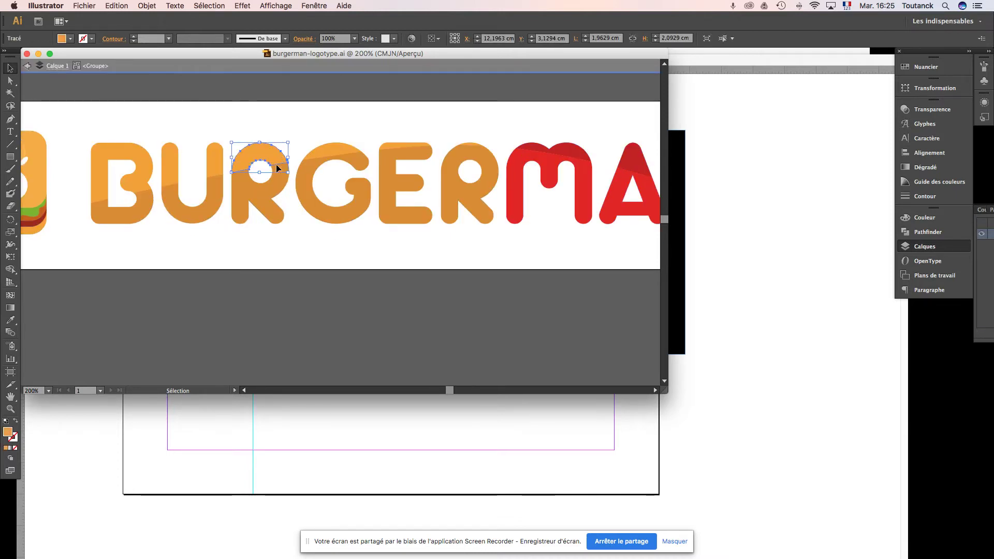
double_click(245, 269)
Step: Move the Illustrator window aside to reveal the InDesign card and reselect the logo group
scroll(171, 218, "left", 6)
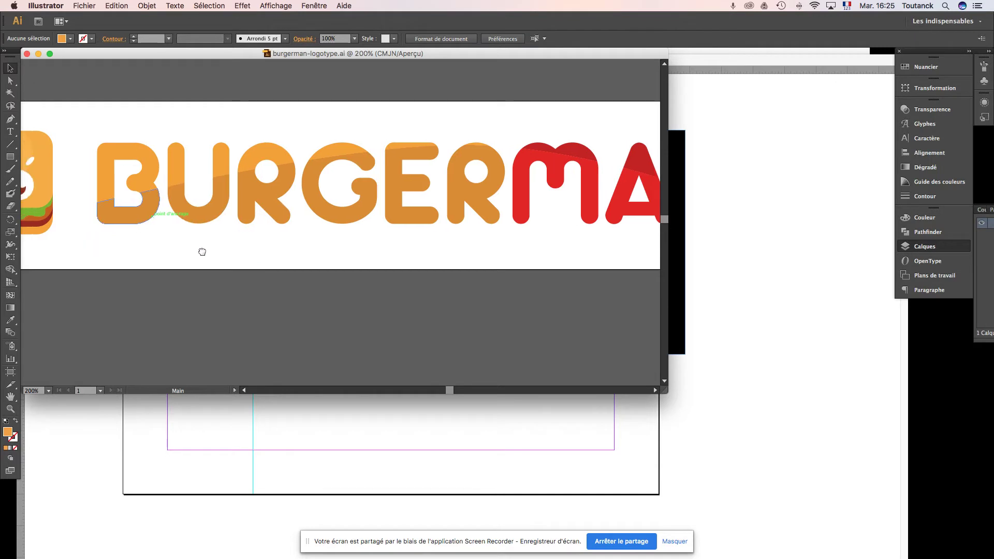
scroll(267, 267, "up", 1)
left_click_drag(426, 55, 619, 107)
left_click_drag(388, 100, 316, 102)
left_click(273, 213)
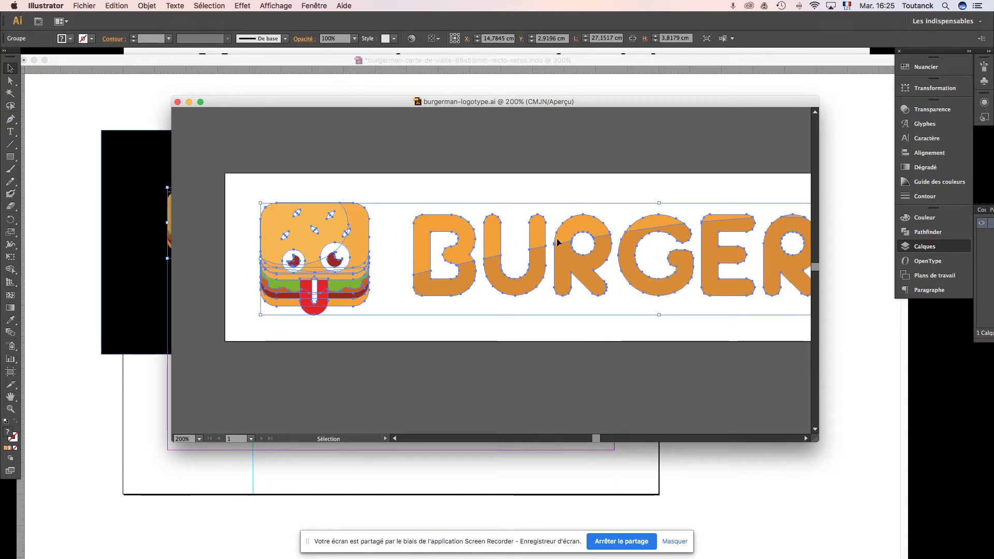
Step: Drill into the top bun group and view its orange fill values C 0, M 33, J 79, N 0
double_click(269, 218)
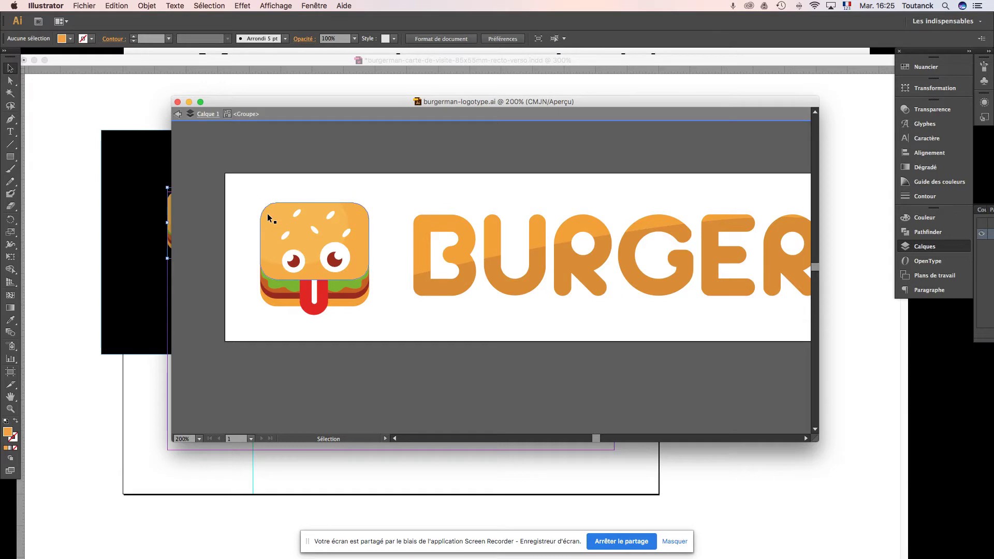
left_click(268, 218)
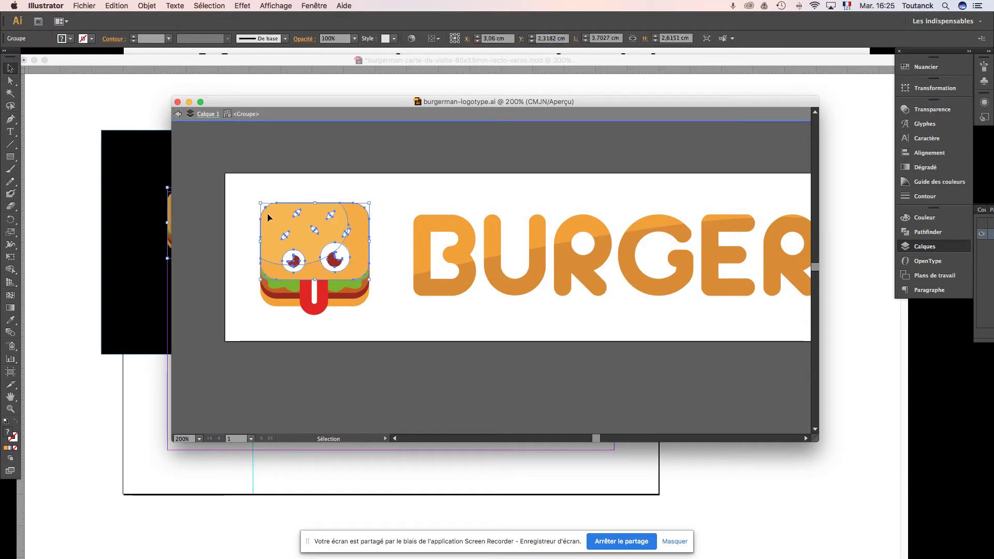
double_click(268, 217)
left_click(269, 217)
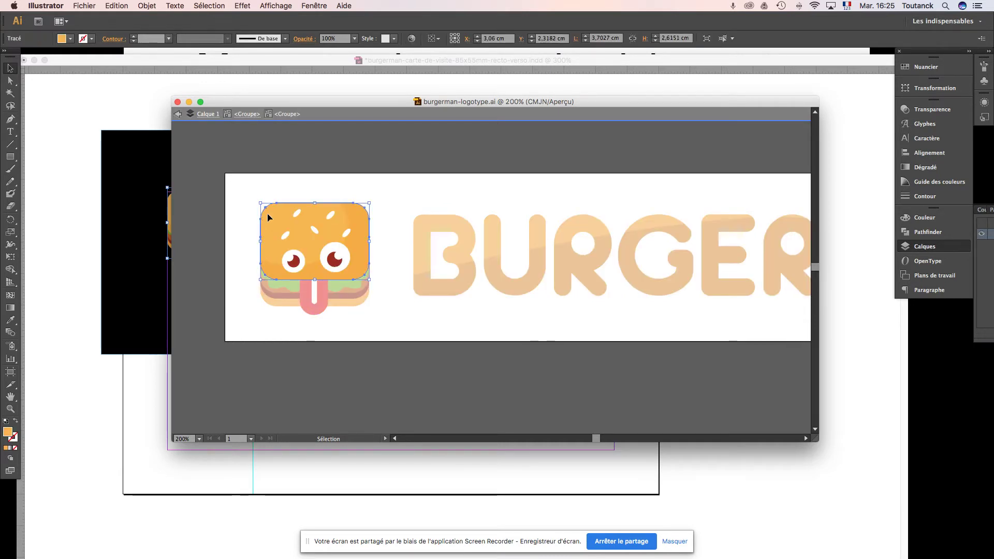
double_click(7, 434)
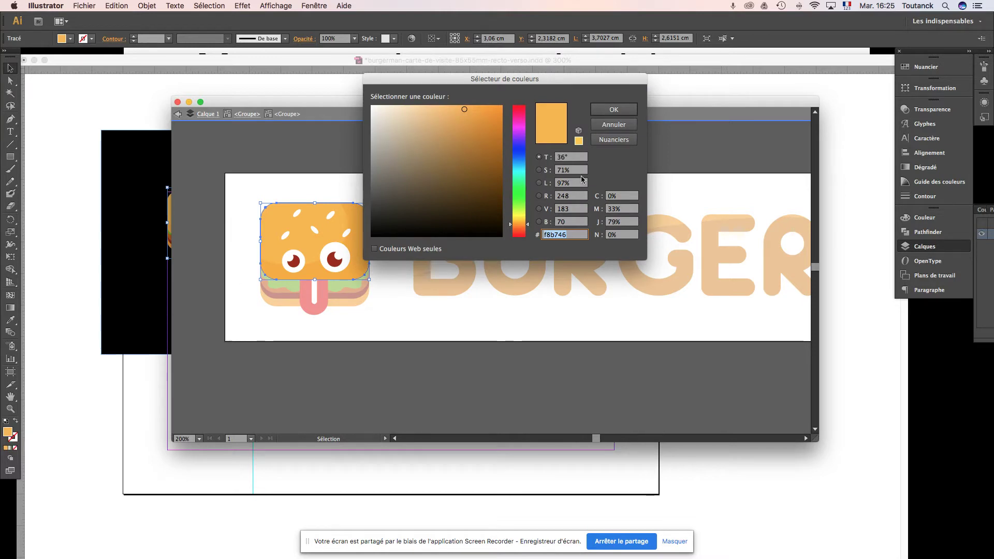
left_click(618, 202)
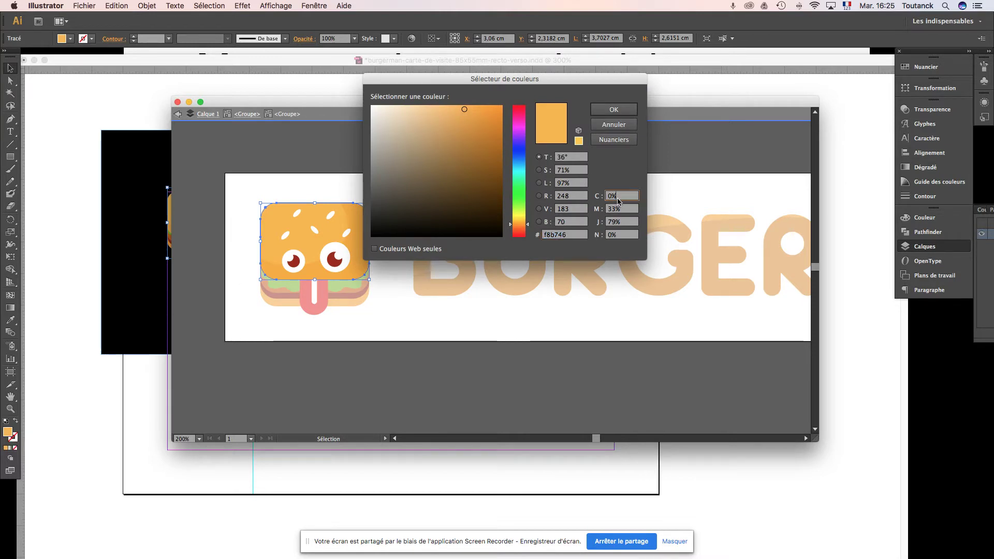
left_click_drag(622, 195, 595, 196)
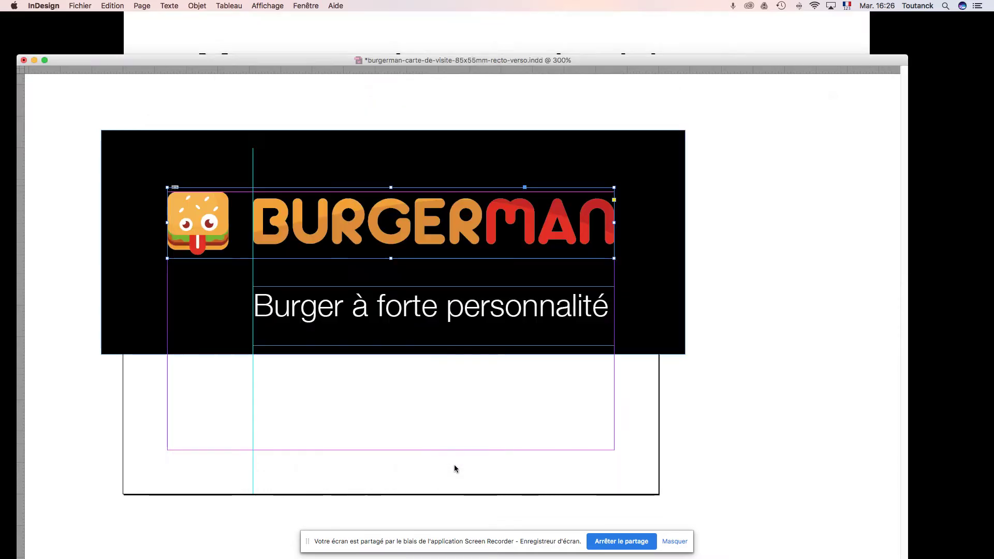
Step: Start a new CMYK colour swatch from the Fill swatch menu with Magenta 33
left_click(454, 464)
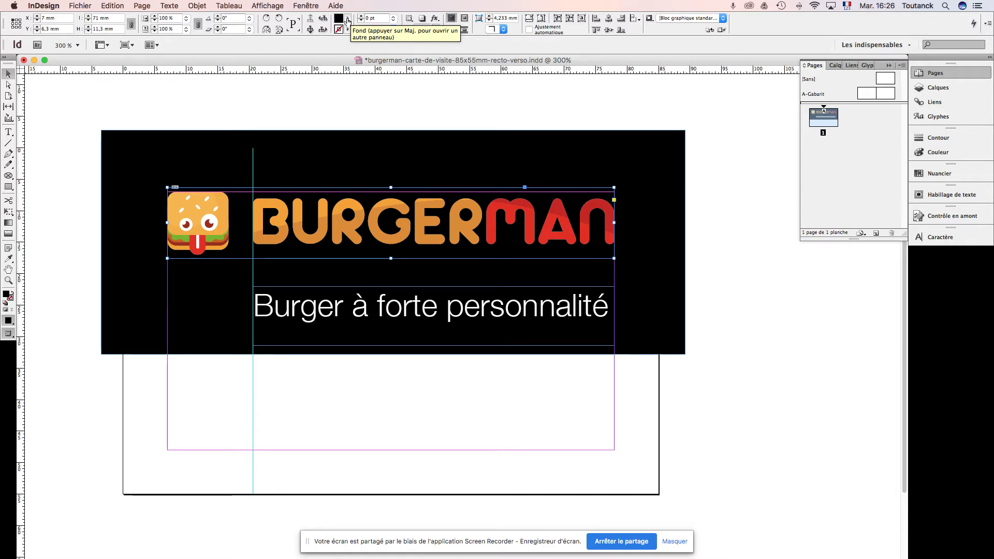
left_click(348, 21)
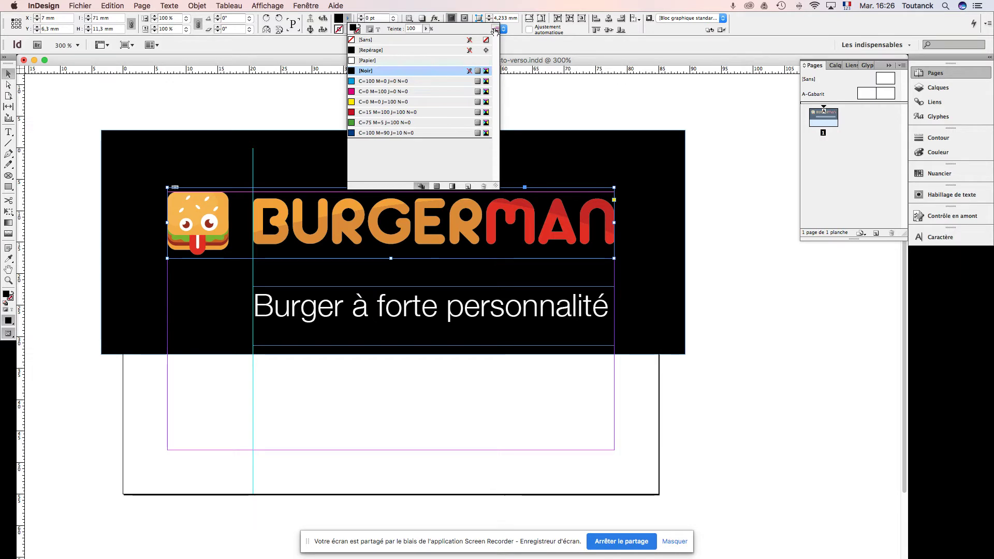
left_click(495, 30)
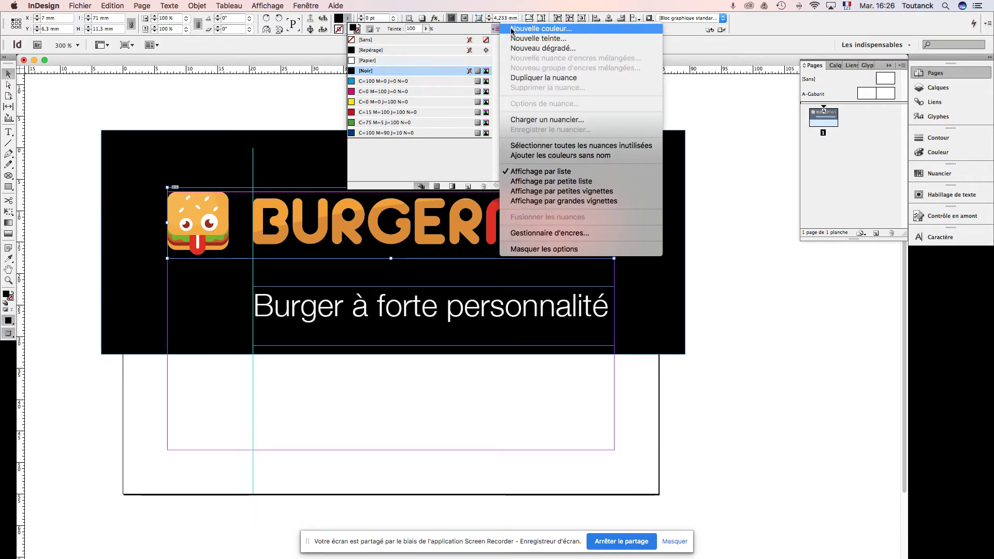
left_click(511, 30)
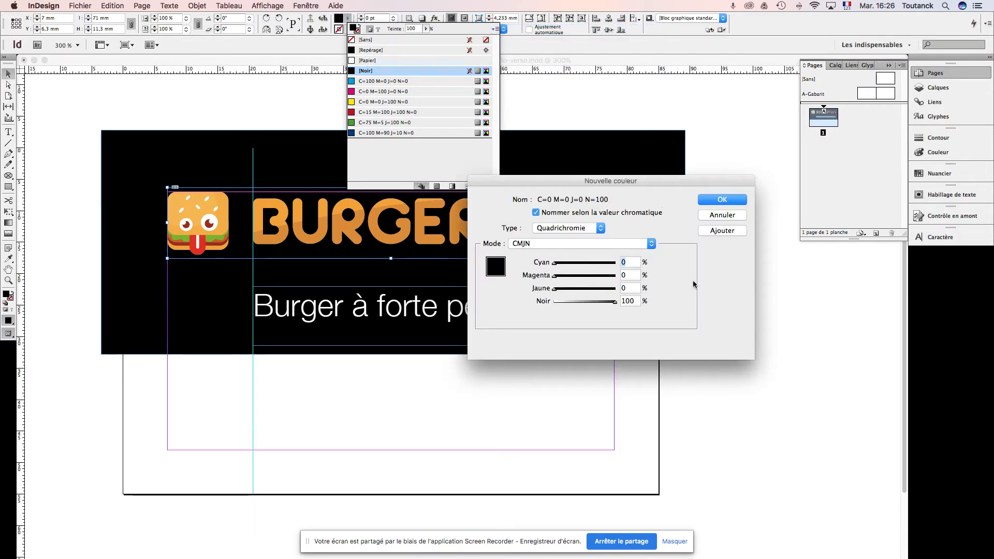
type("33")
key("Tab")
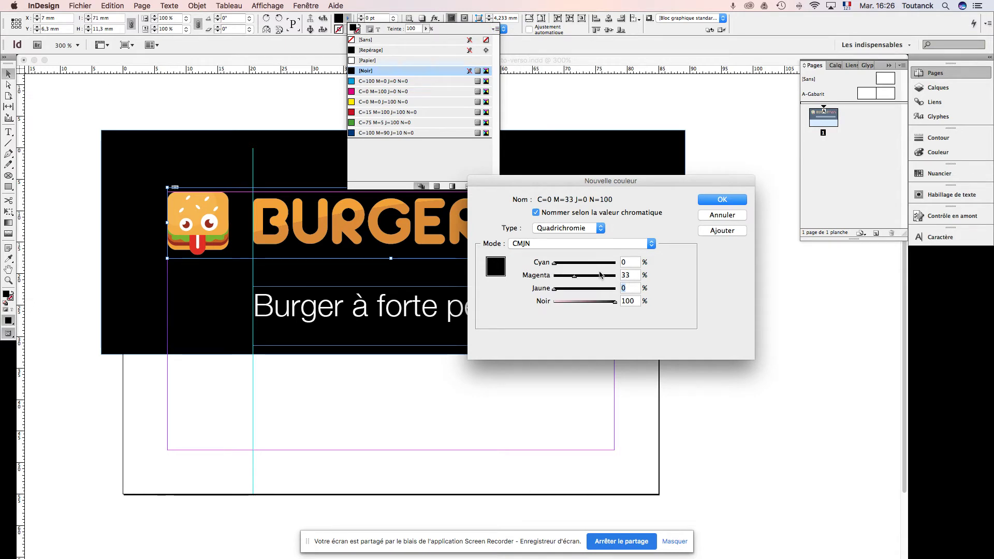
Step: Finish the swatch with Yellow 79 and Black 0, add it, and set the frame fill to None
key("super+Tab")
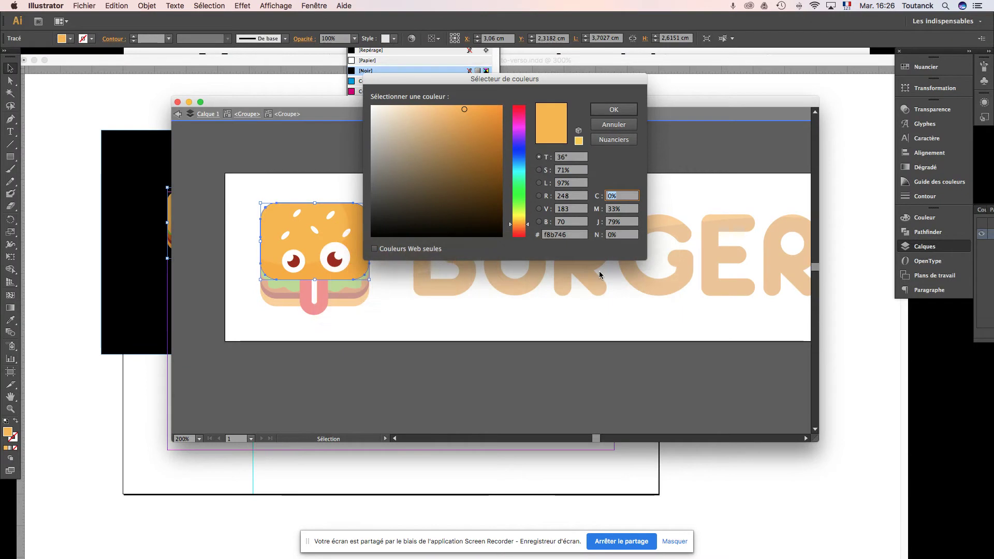
key("super+Tab")
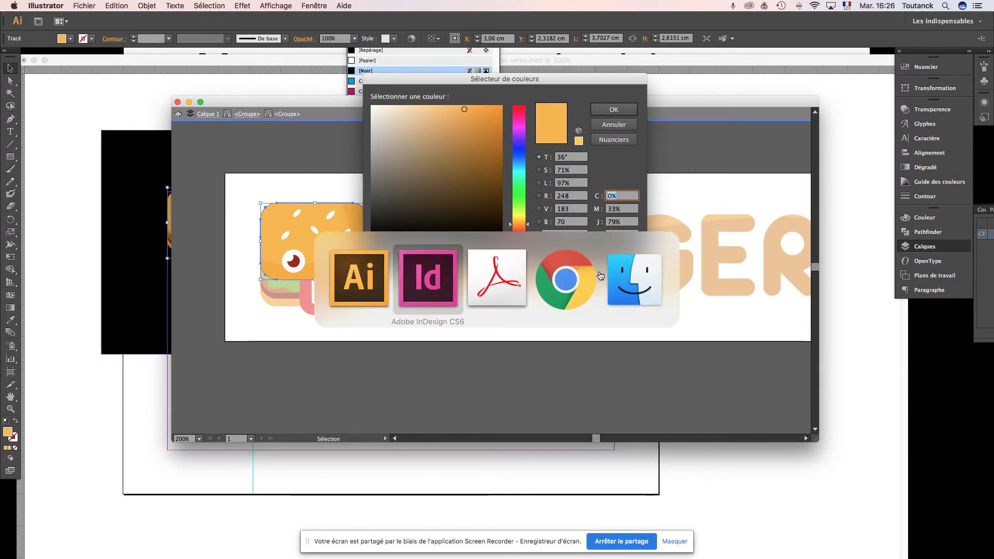
type("9")
key("Tab")
type("0")
key("Tab")
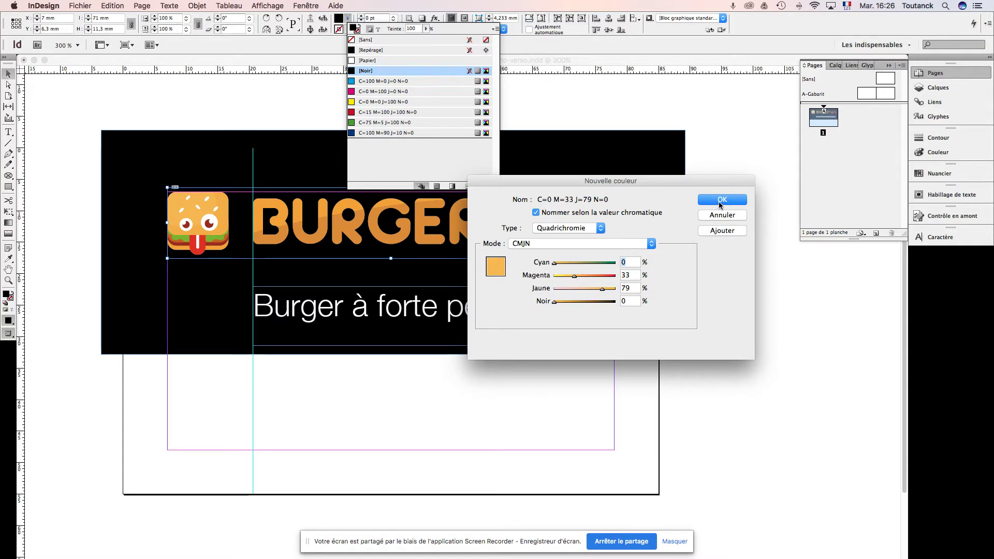
left_click(720, 202)
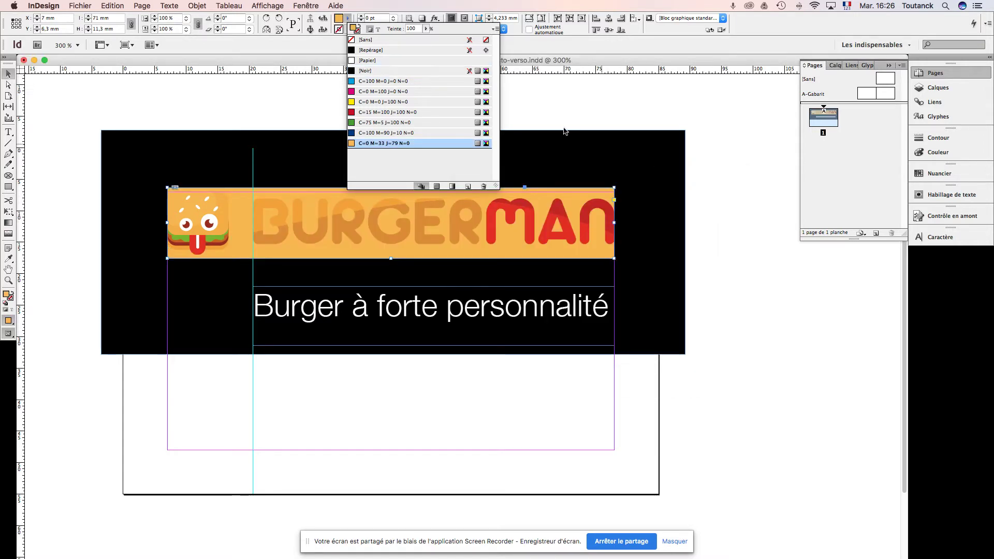
left_click(369, 42)
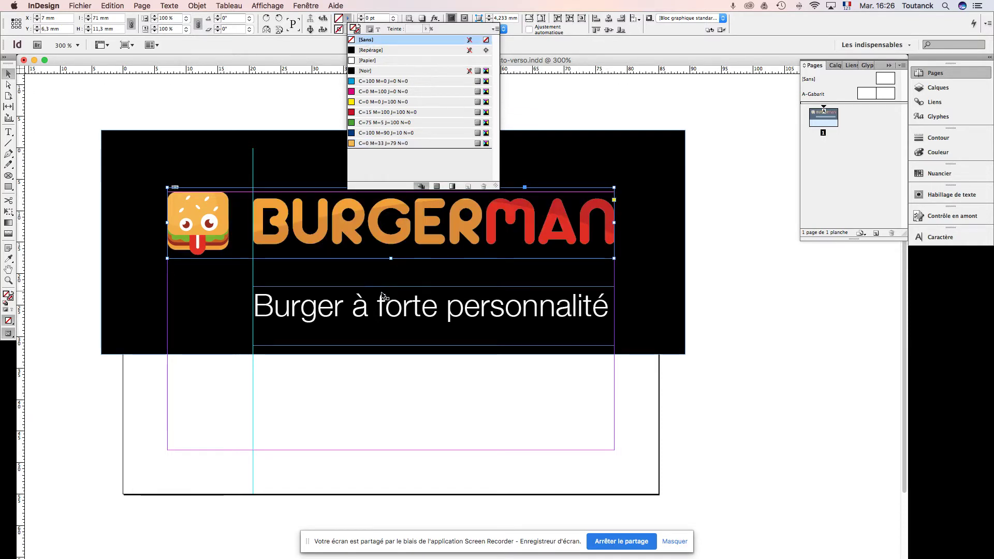
Step: Colour the words 'Burger à forte' in the C=0 M=33 J=79 N=0 orange swatch and save the card
double_click(429, 312)
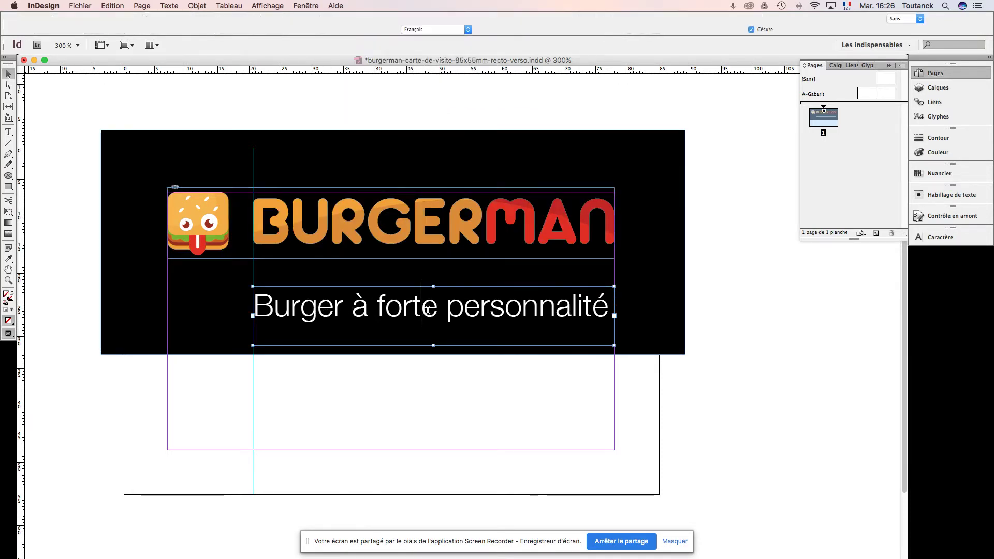
left_click_drag(439, 308, 254, 308)
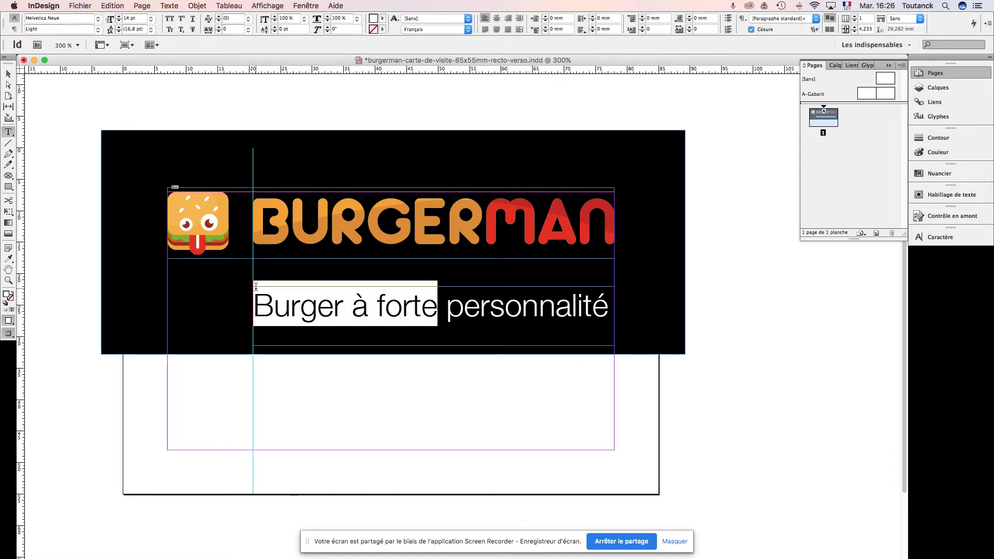
left_click(382, 21)
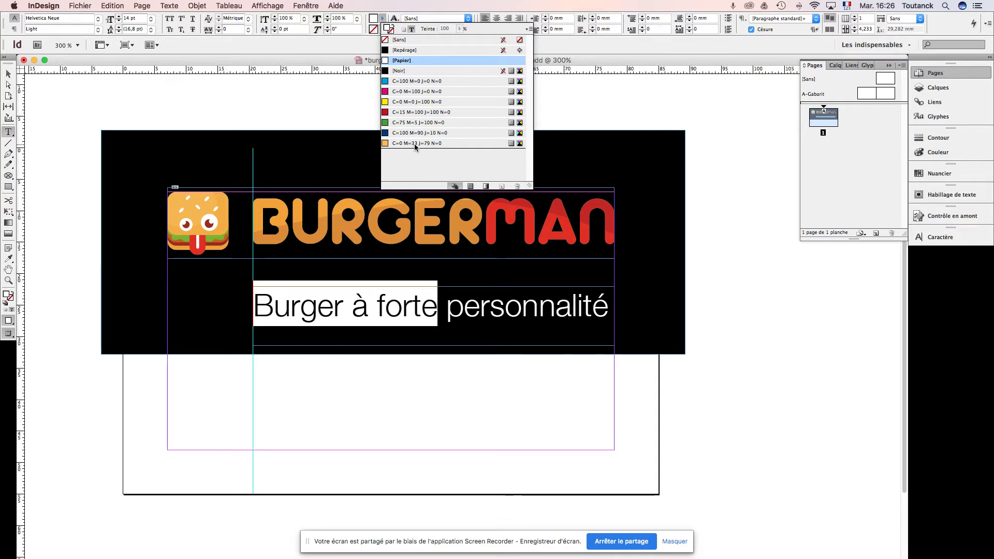
left_click(413, 144)
left_click(8, 74)
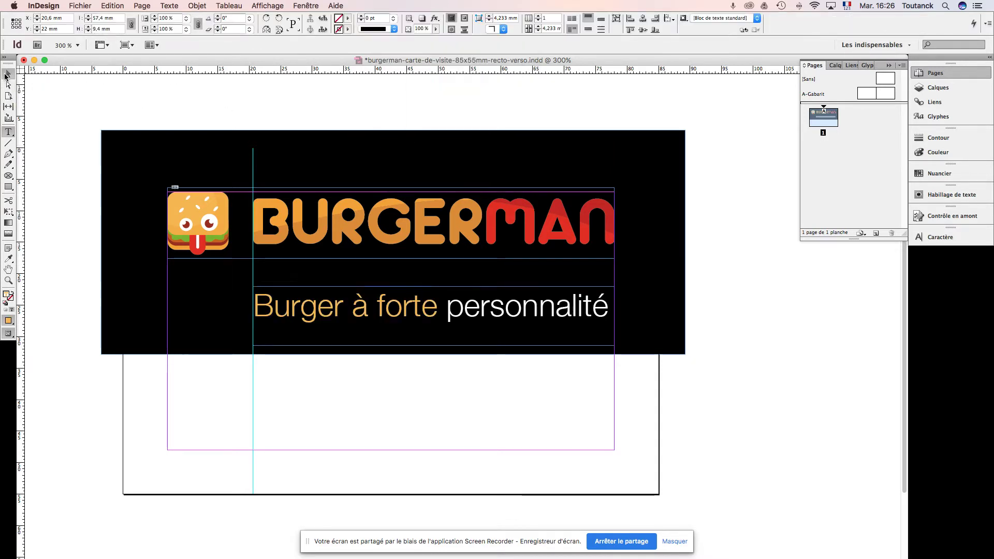
left_click(790, 375)
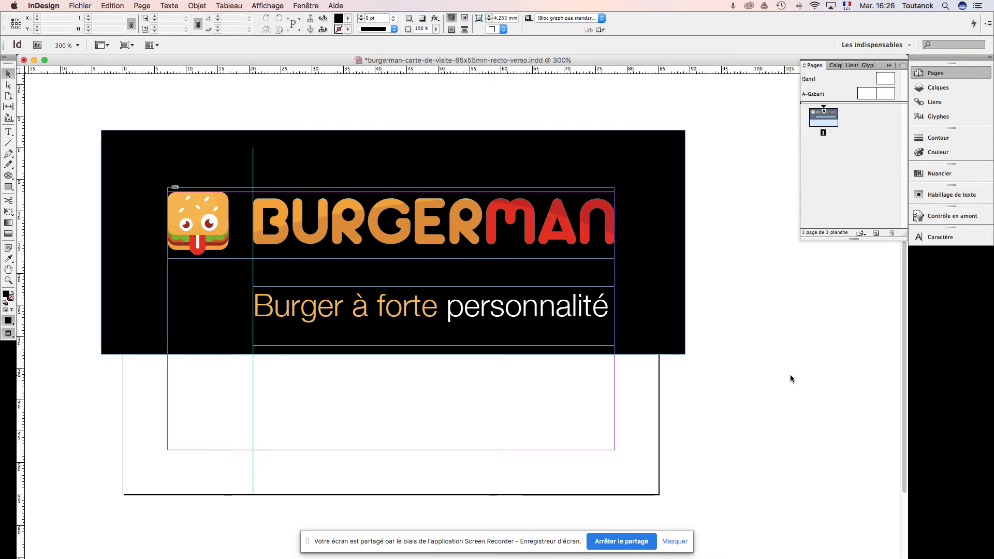
key("super+s")
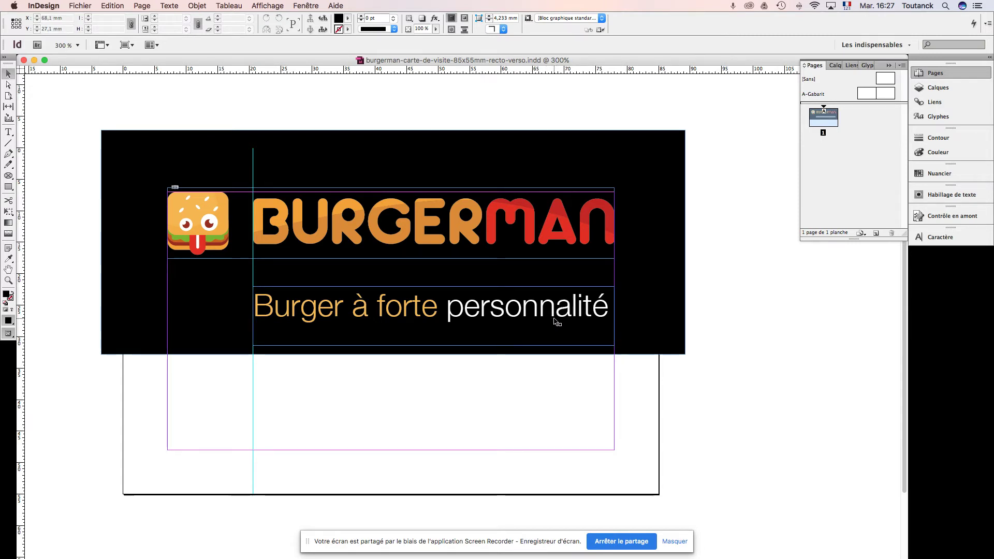
Step: Colour 'personnalité' with the red sampled by Eyedropper from the logo's MAN, dismissing the warning
left_click(9, 187)
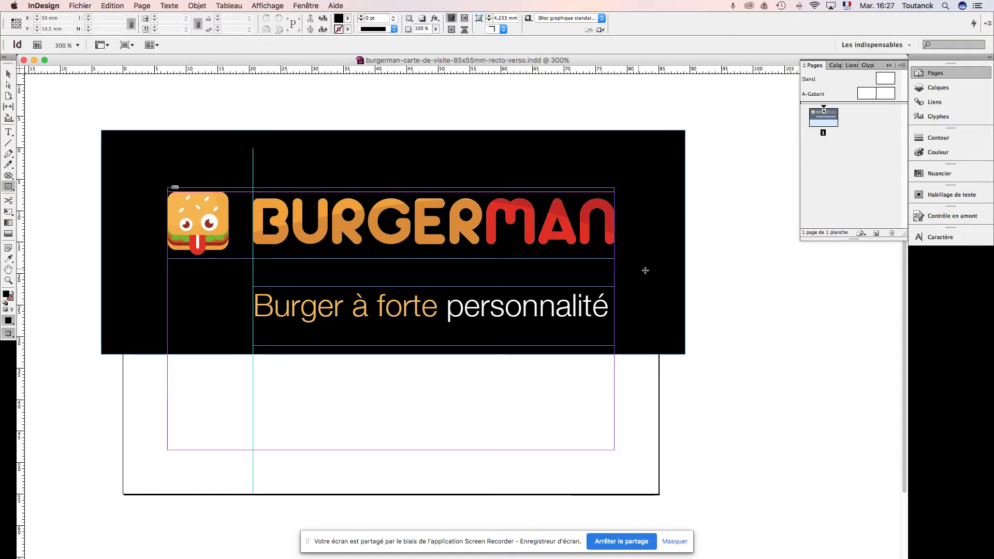
left_click(9, 132)
double_click(476, 310)
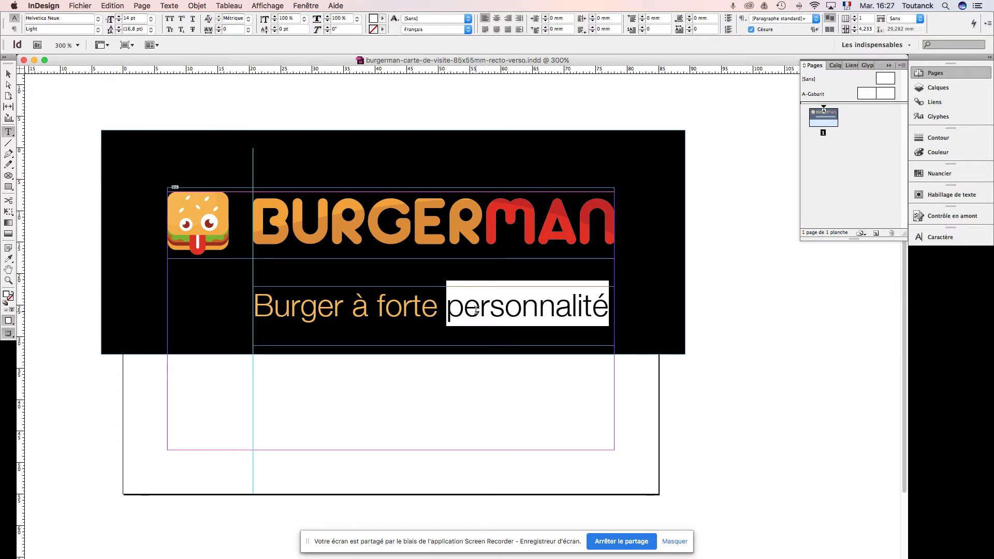
left_click(8, 258)
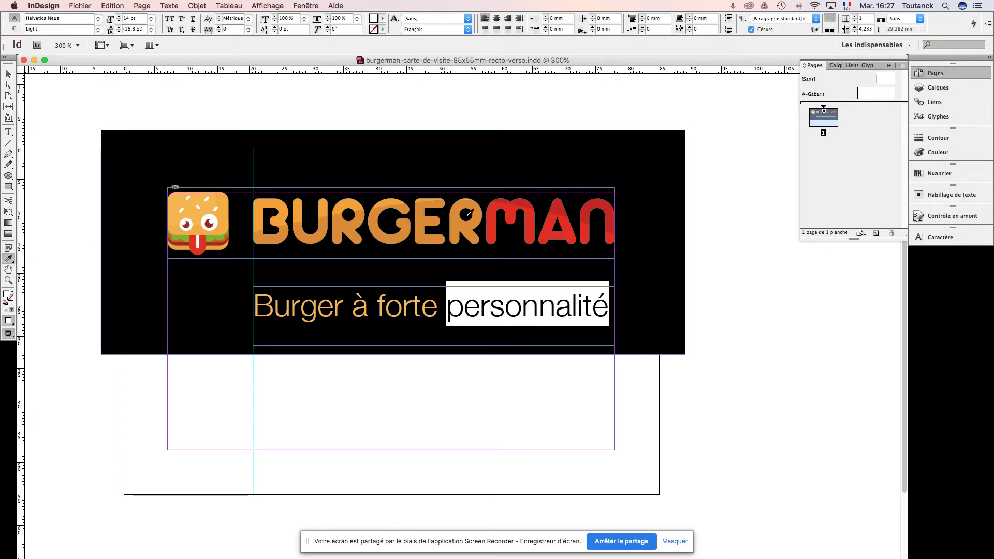
left_click(531, 213)
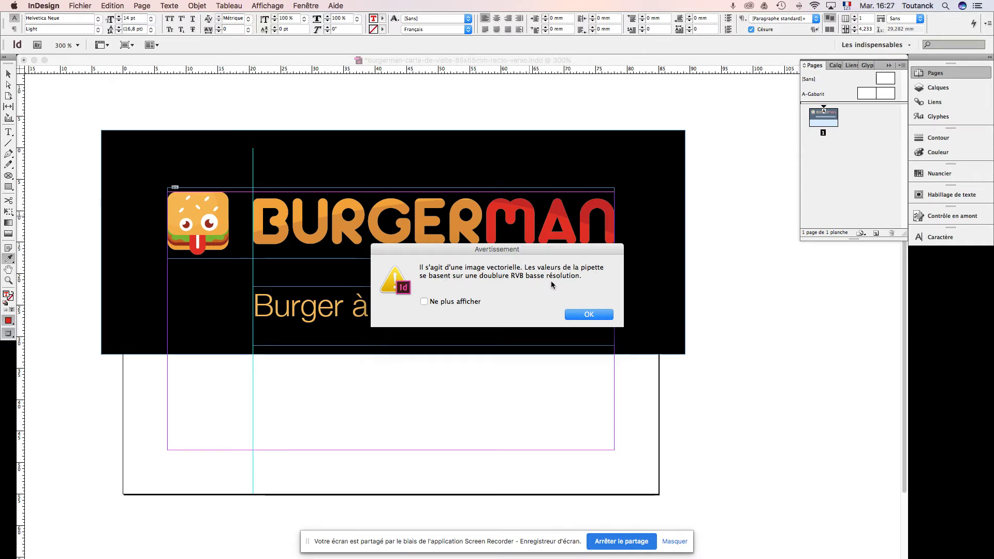
left_click(596, 315)
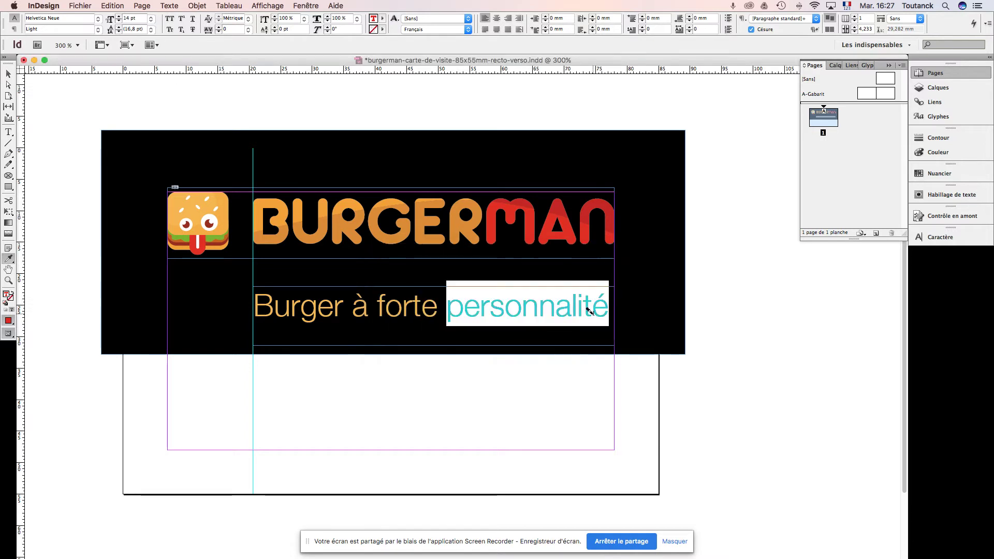
left_click(8, 74)
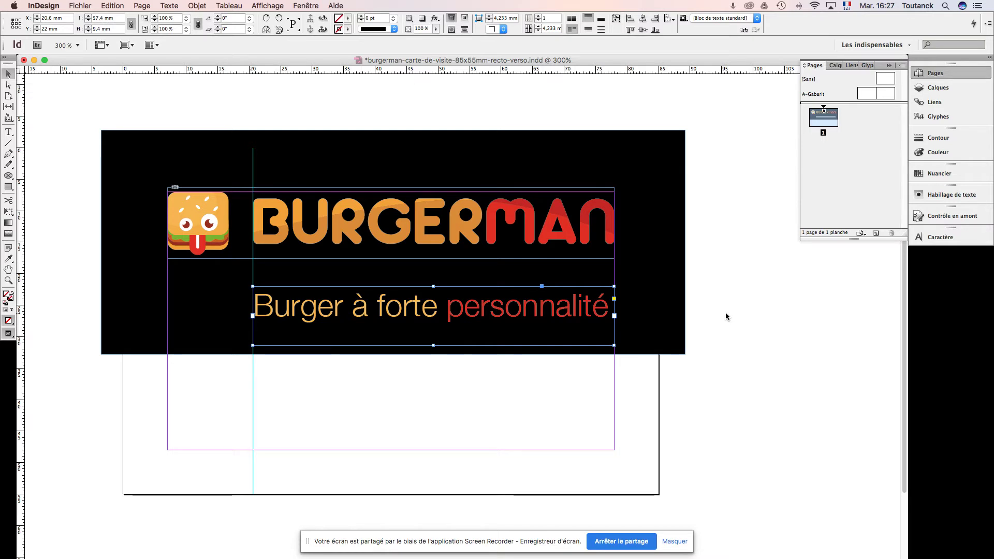
Step: Select 'personnalité' and start a new CMYK colour swatch from its red
double_click(498, 311)
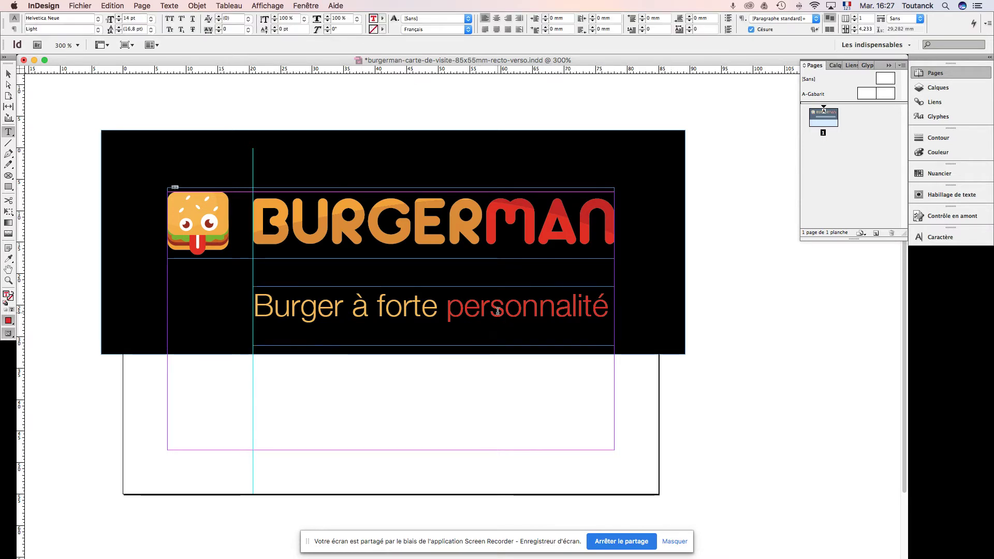
double_click(497, 311)
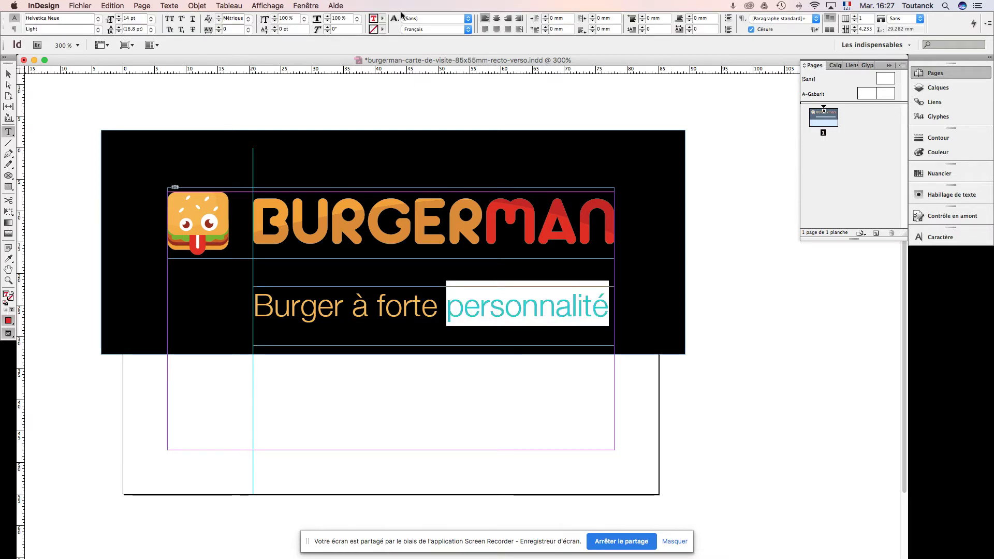
left_click(383, 22)
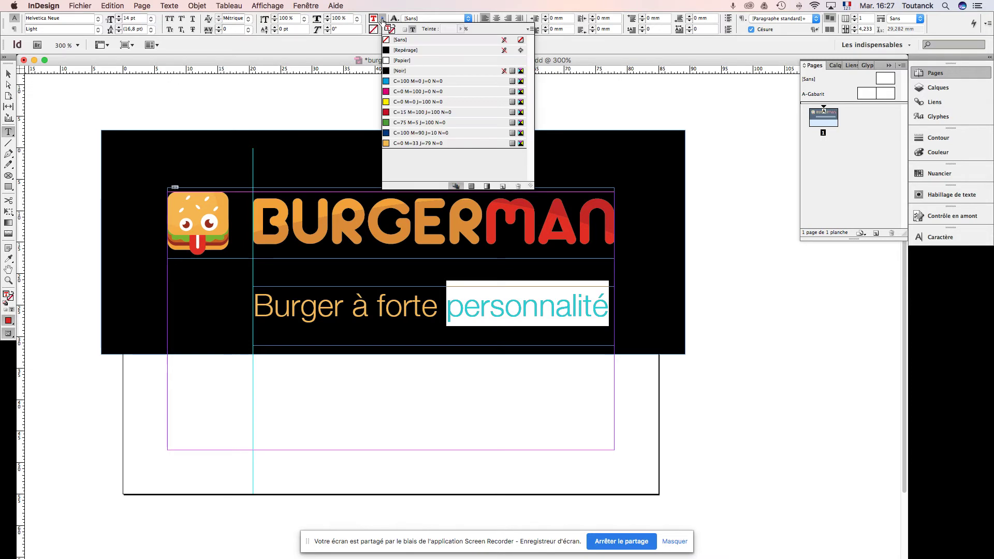
left_click(528, 30)
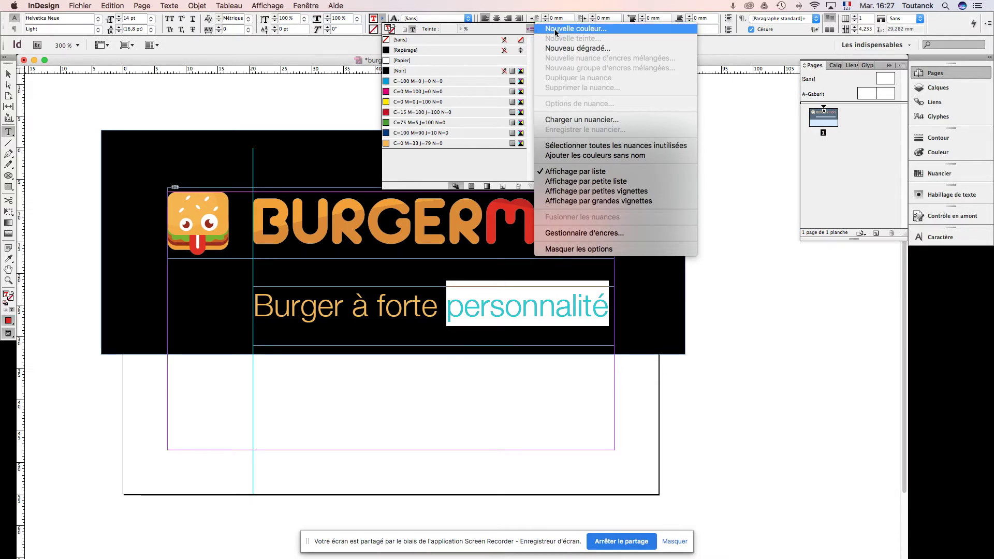
left_click(554, 29)
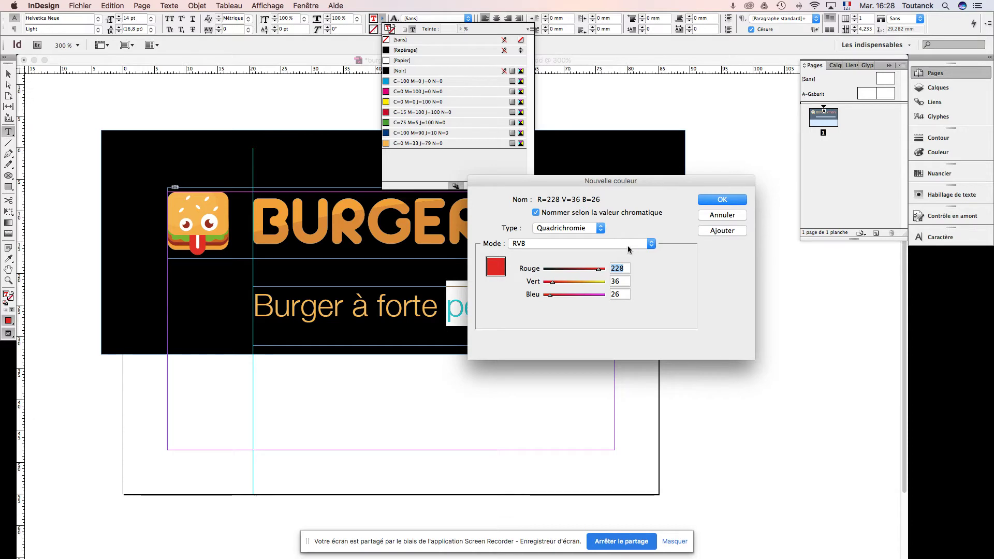
left_click(654, 246)
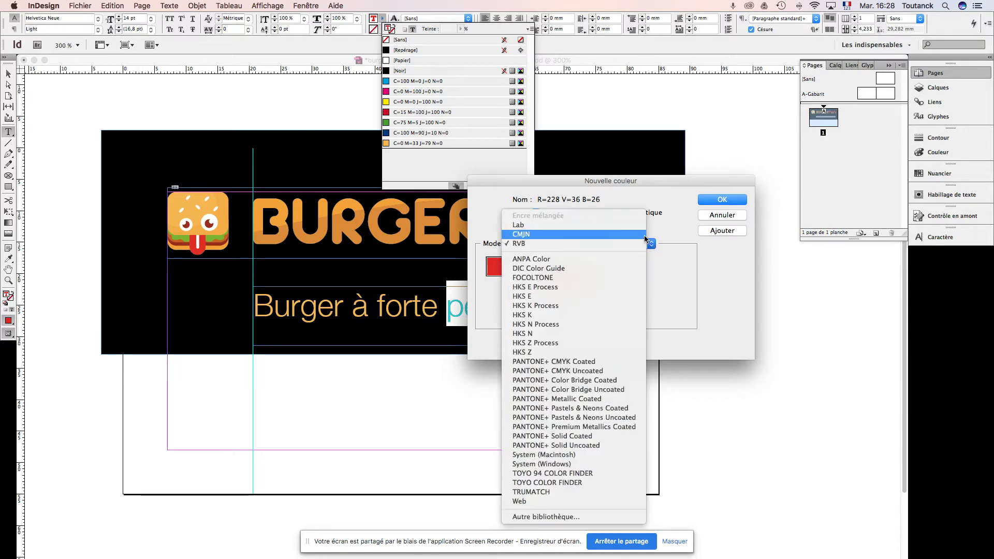
left_click(645, 240)
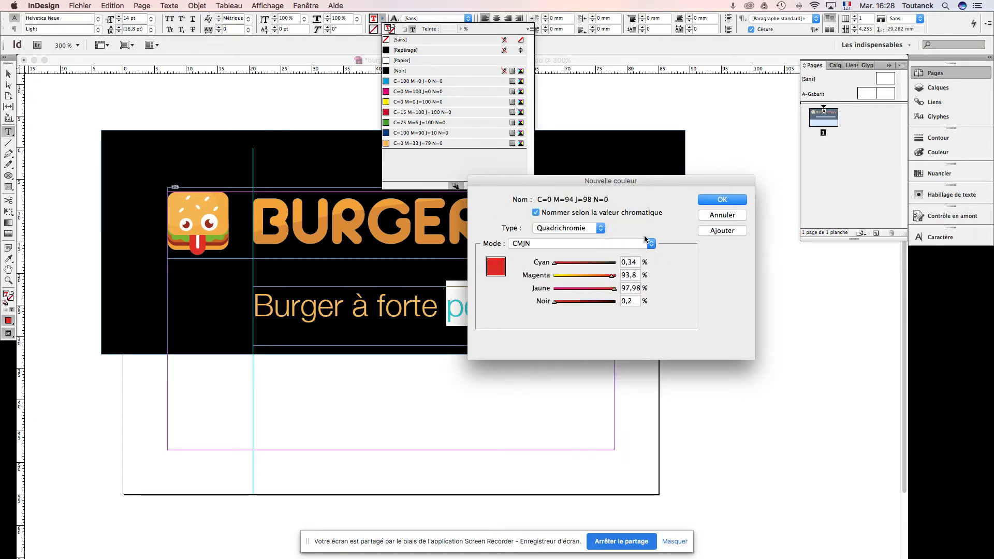
Step: Define the new red swatch as C=0 M=93 J=97 N=0 and confirm it
double_click(632, 263)
type("0")
key("Tab")
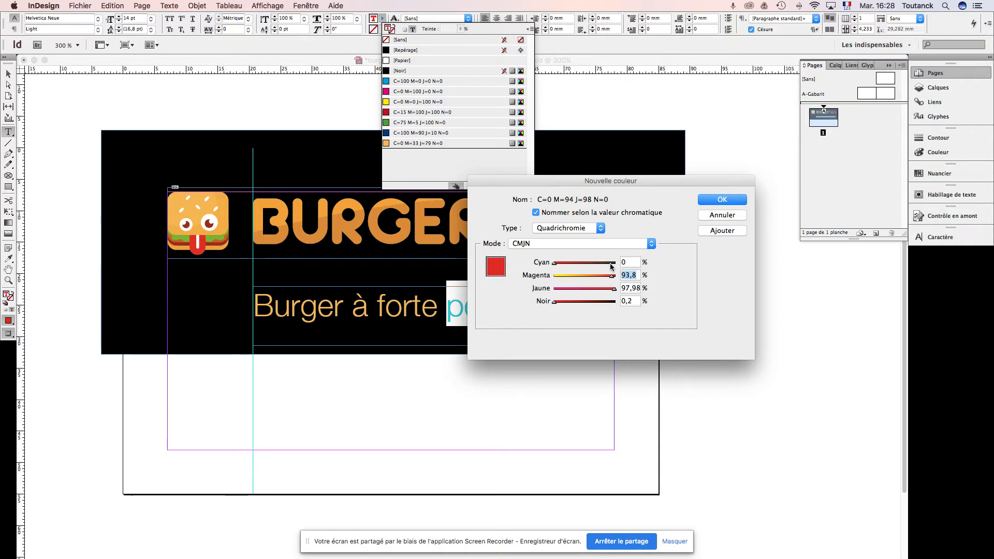
type("93")
key("Tab")
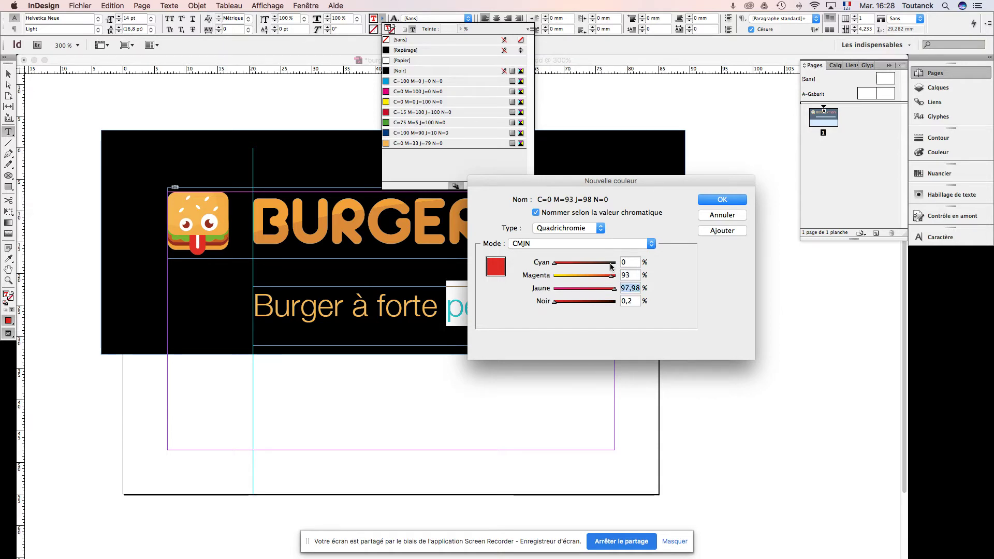
type("97")
key("Tab")
type("0")
key("Tab")
left_click(727, 196)
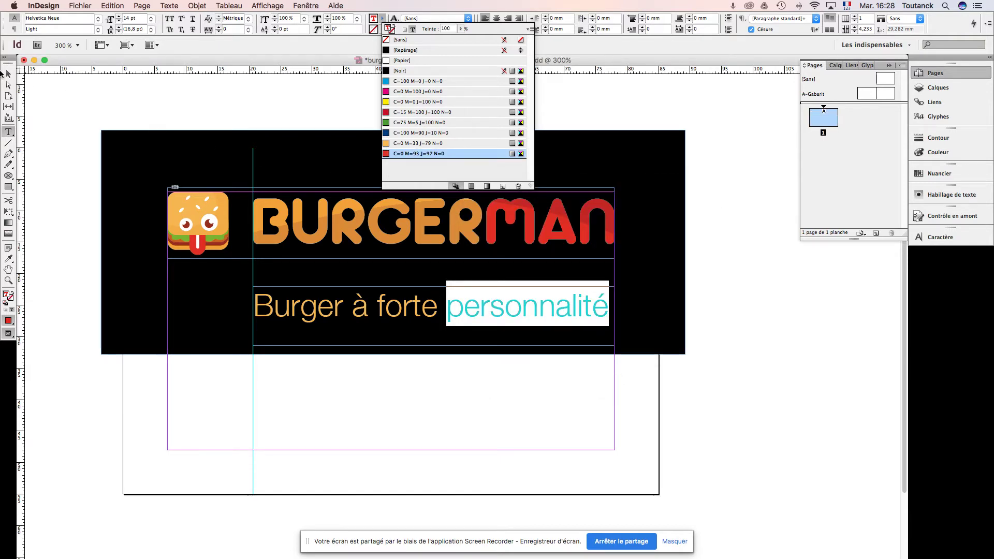
key("Escape")
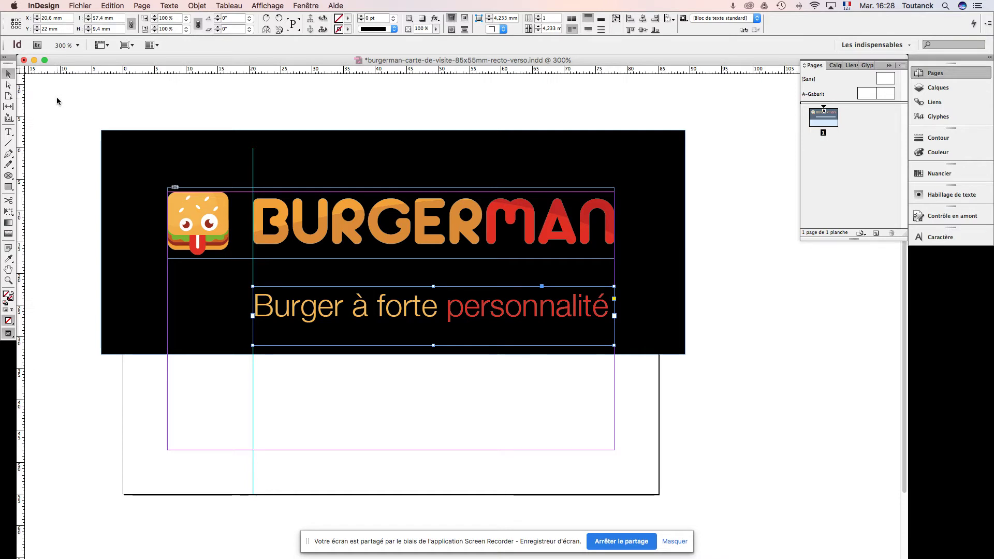
Step: Save the card with its orange-and-red slogan using Cmd+S
key("super+s")
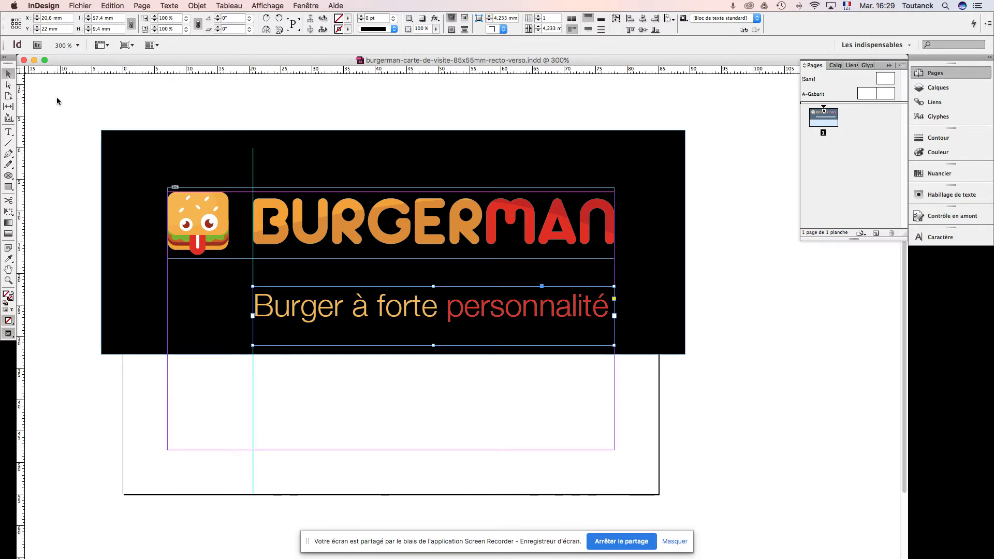
Step: In Preview mode, nudge the slogan frame up closer to the BURGERMAN logo
left_click(730, 302)
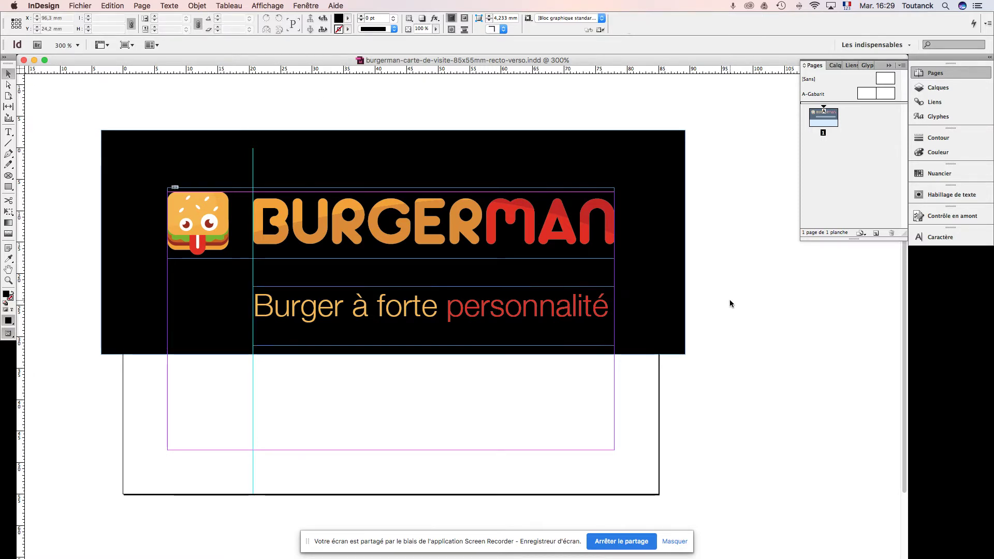
key("w")
left_click(463, 310)
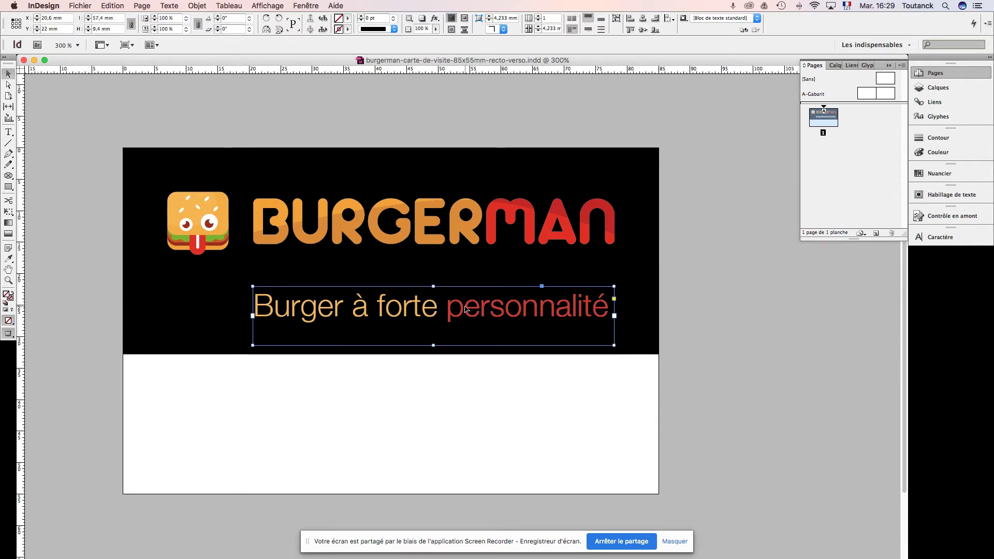
key("Up")
key("Up")
key("Up")
key("Up")
key("Up")
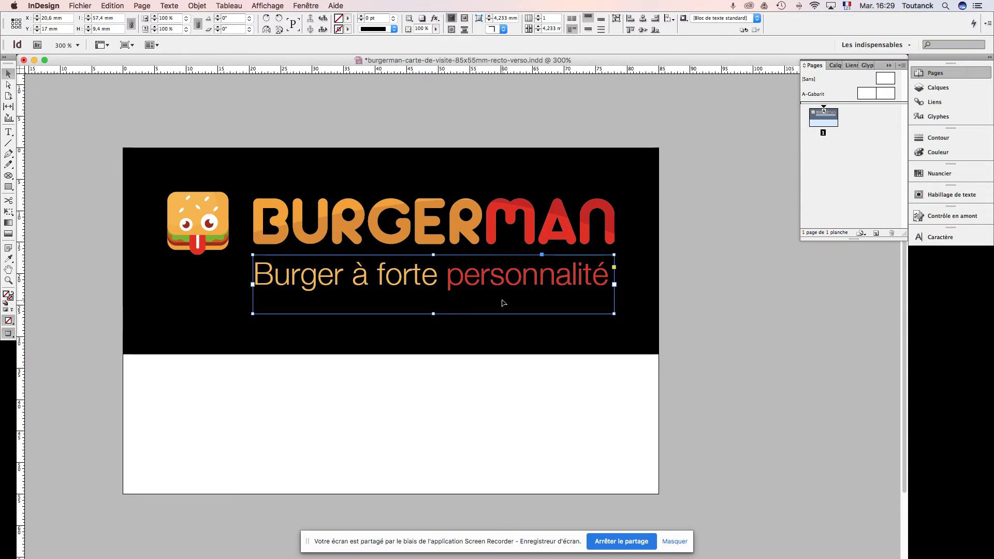
key("Down")
left_click(727, 309)
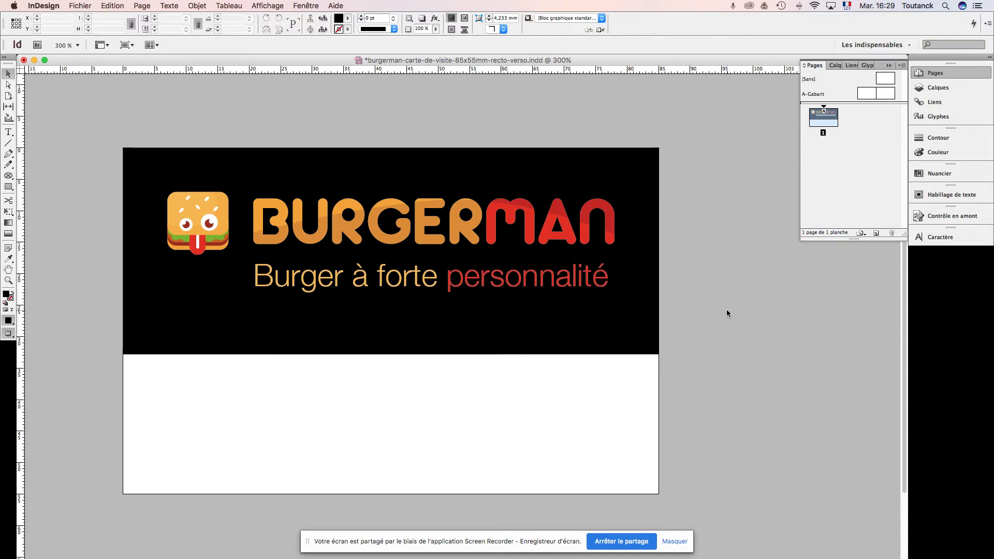
Step: Raise the black band's bottom edge to shorten it to about 32,6 mm
left_click(477, 324)
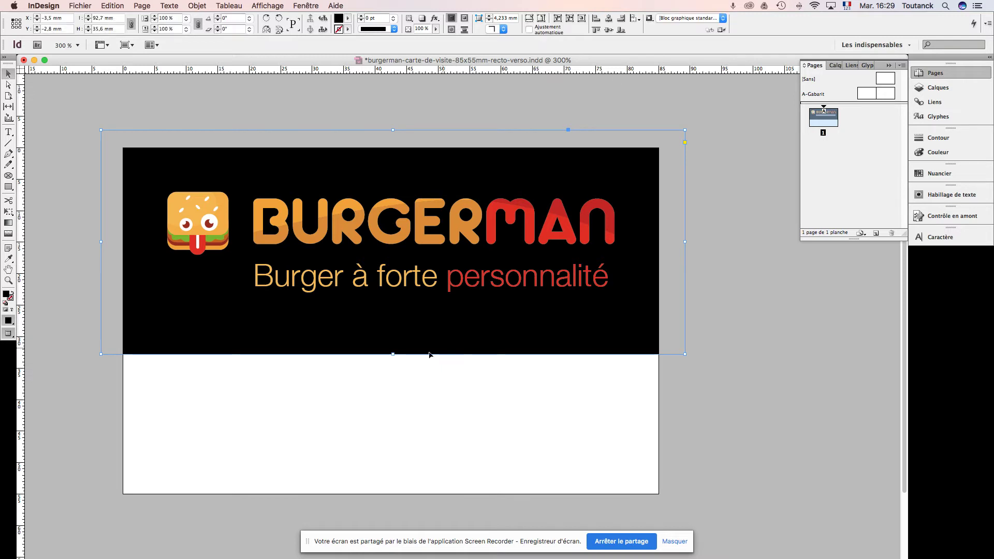
left_click_drag(393, 354, 393, 335)
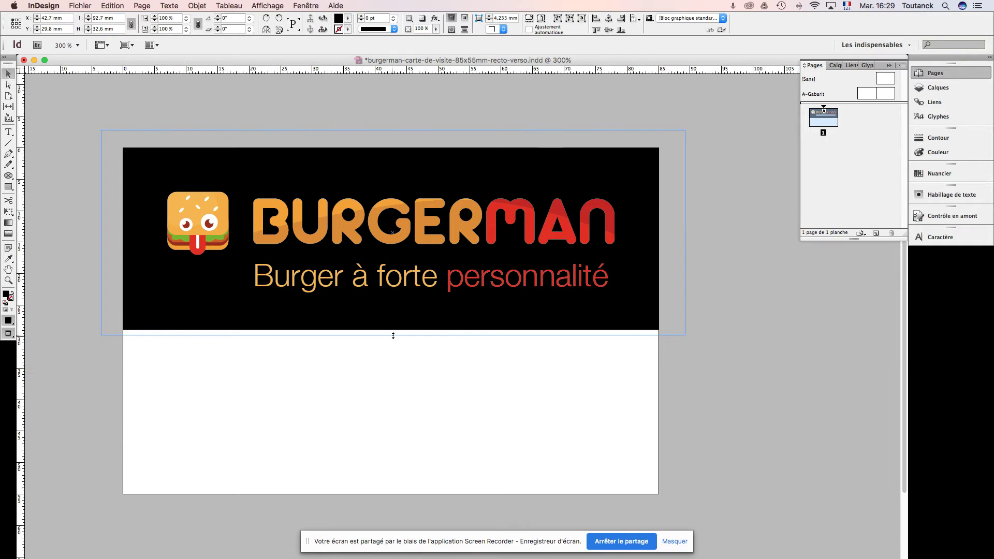
left_click(398, 369)
Step: Save, review the mockup and exercise step list slides in Acrobat, then return to InDesign
key("super+s")
key("super+Tab")
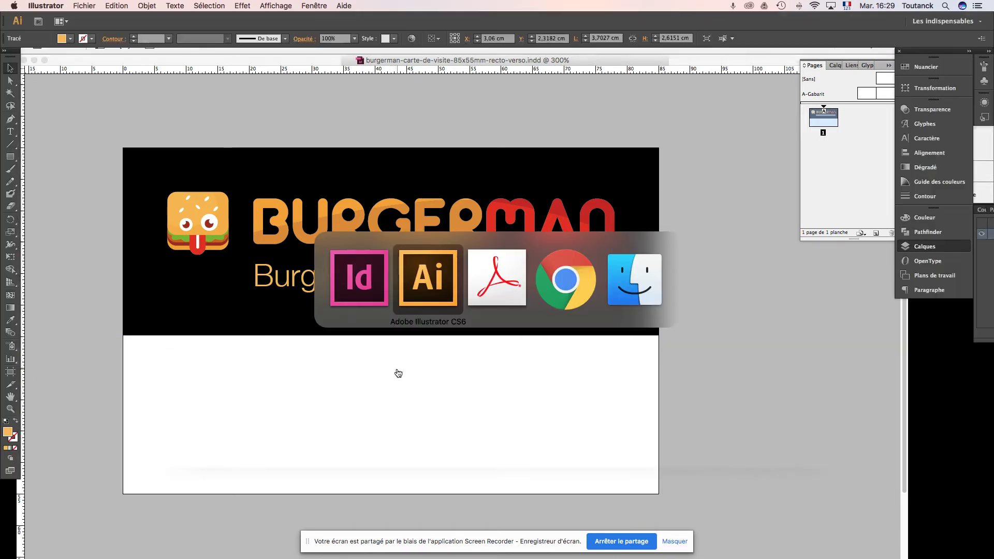
key("super+Tab")
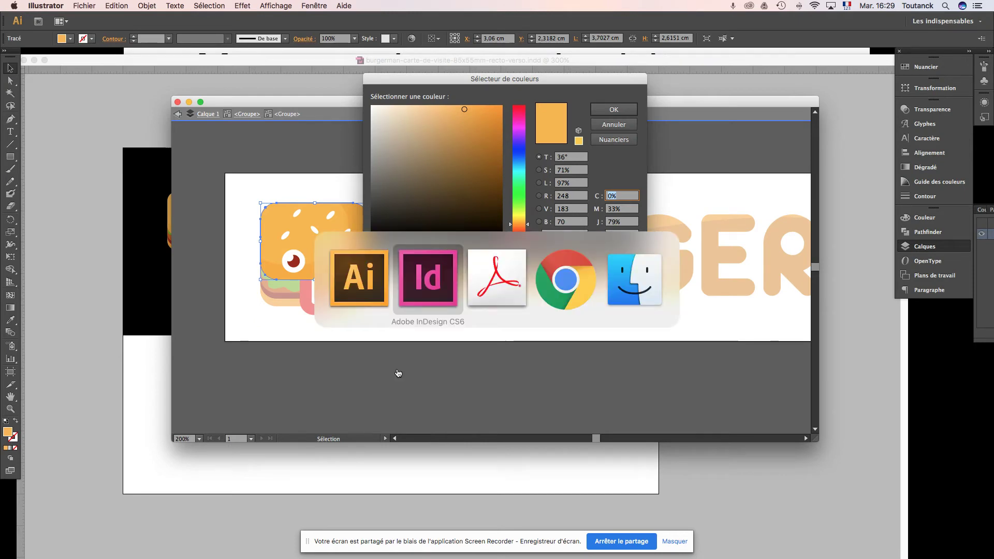
key("super+Tab")
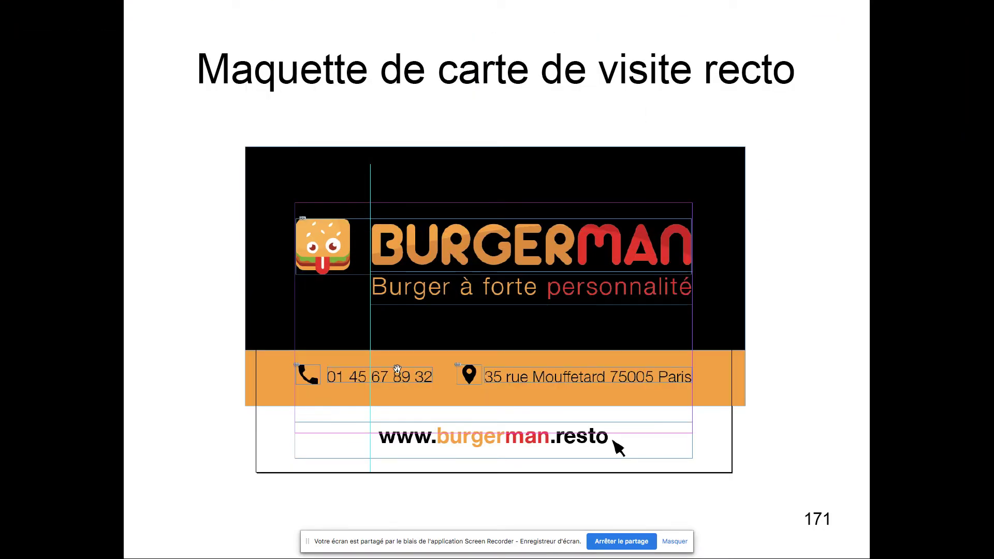
key("Left")
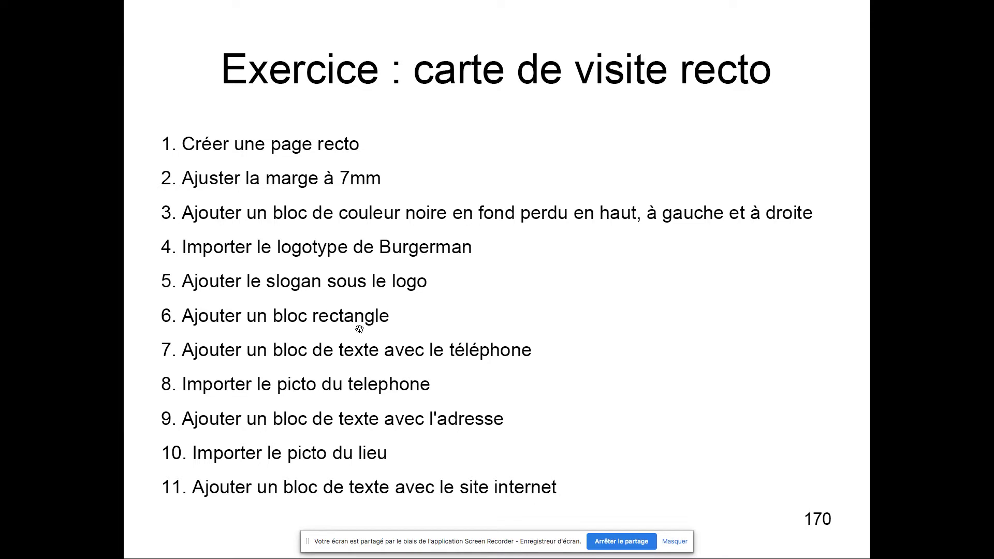
key("super+Tab")
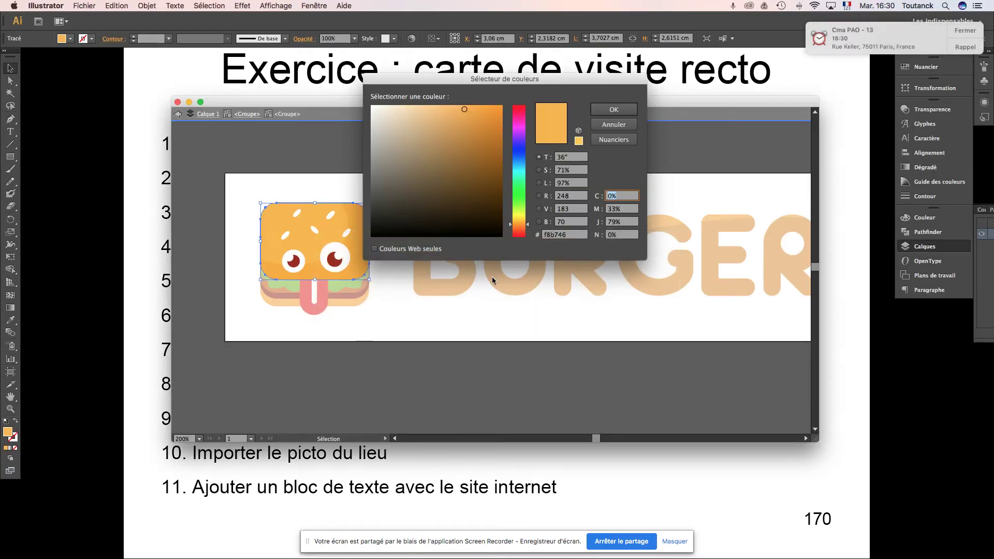
key("super+Tab")
key("super+Tab")
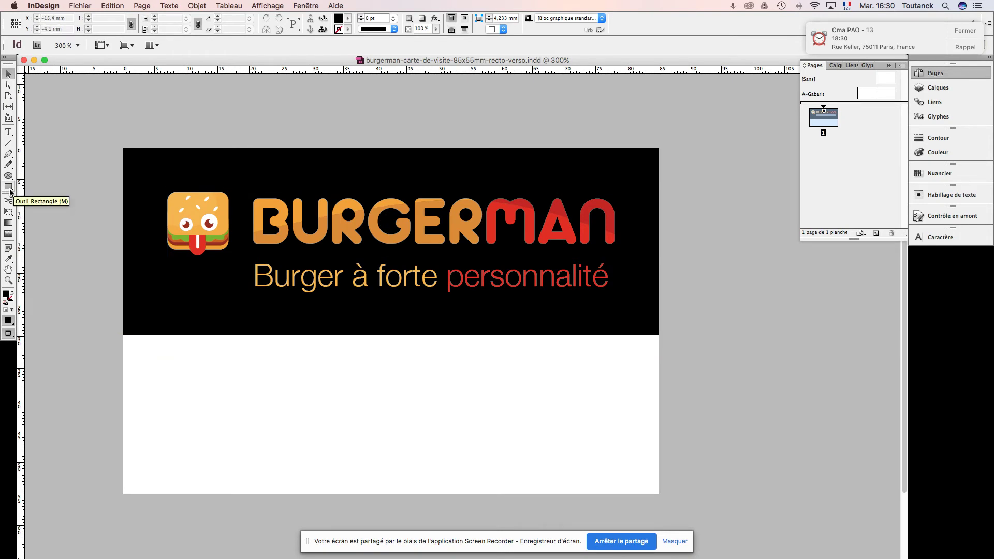
Step: Draw a 92,7 × 9,4 mm full-width band below the black band, filled with C=0 M=33 J=79 N=0 orange
key("w")
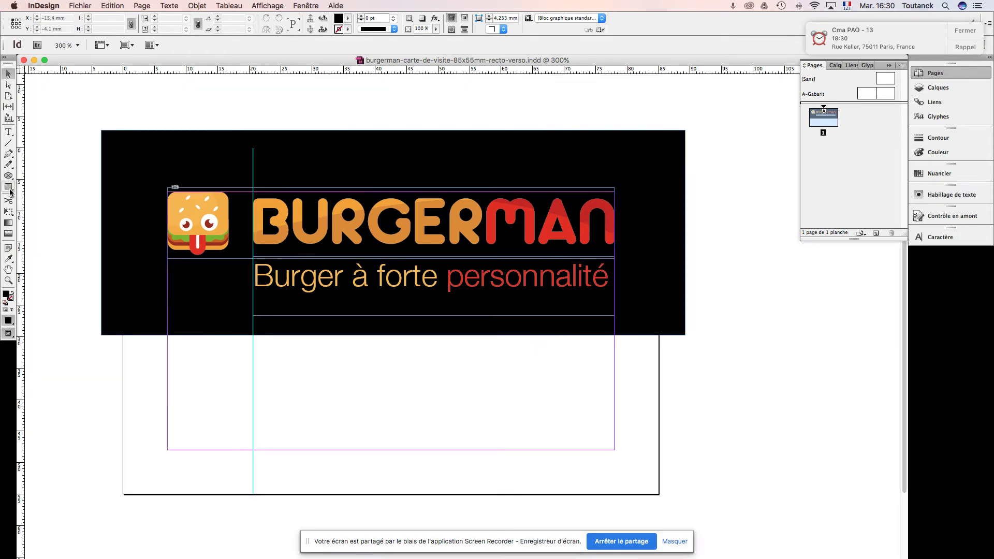
left_click(9, 190)
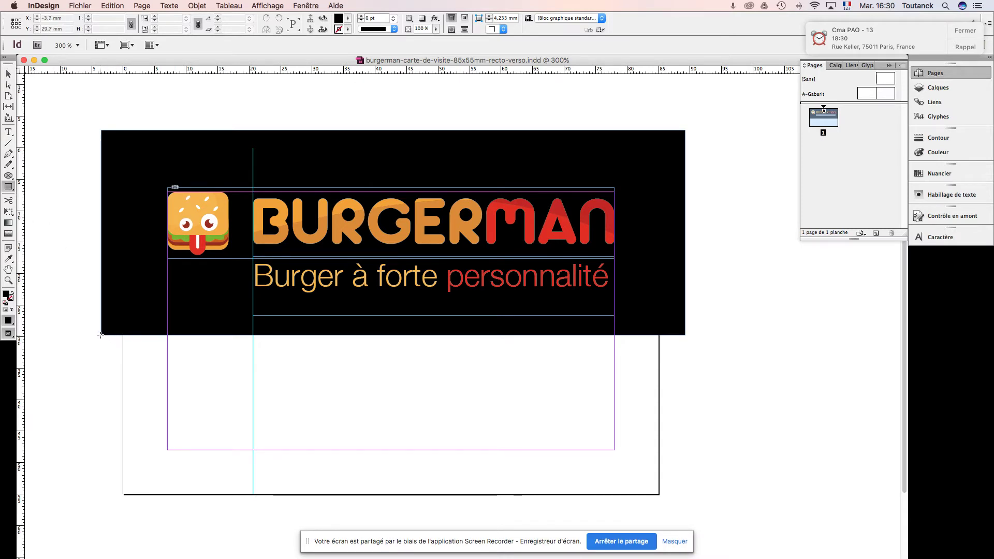
left_click_drag(100, 335, 677, 398)
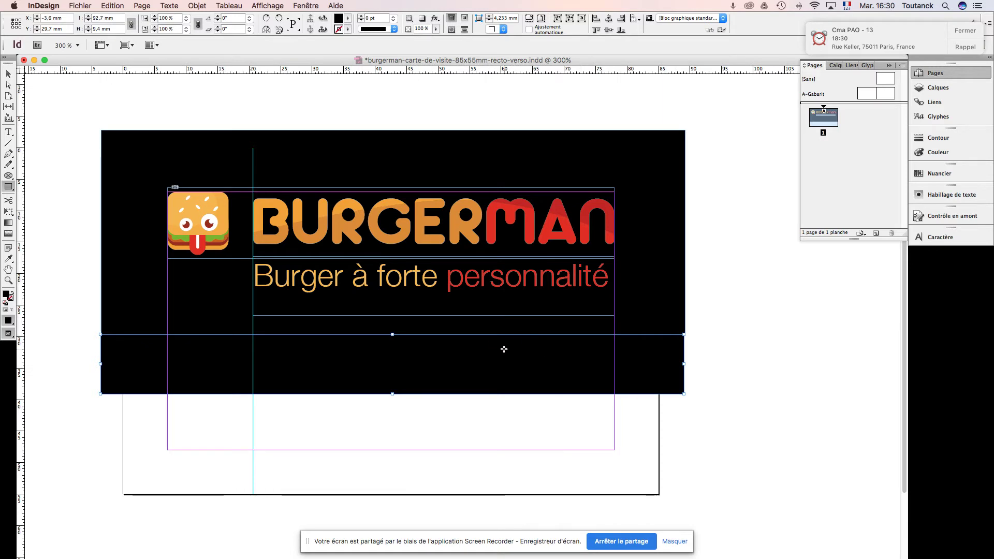
left_click(348, 18)
left_click(388, 143)
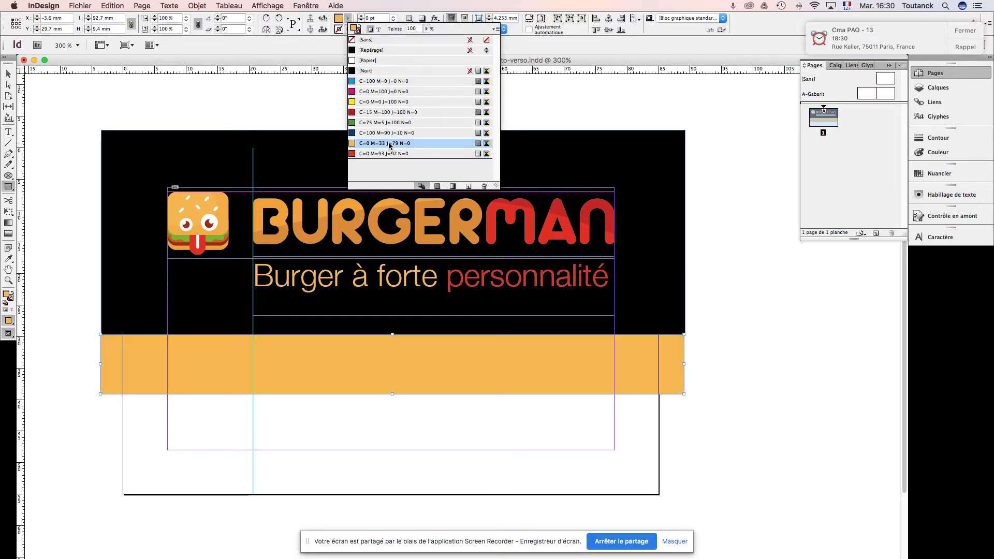
left_click(8, 74)
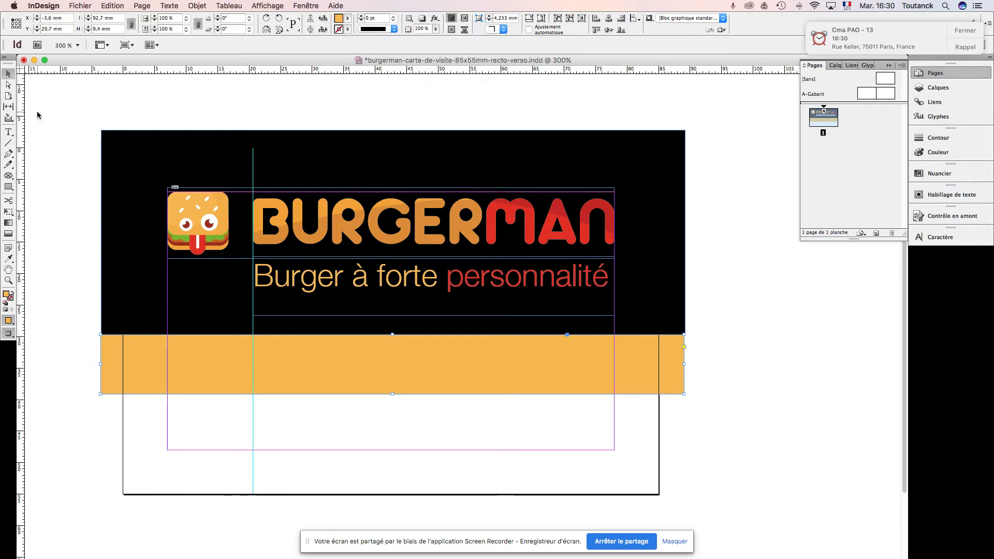
left_click(145, 133)
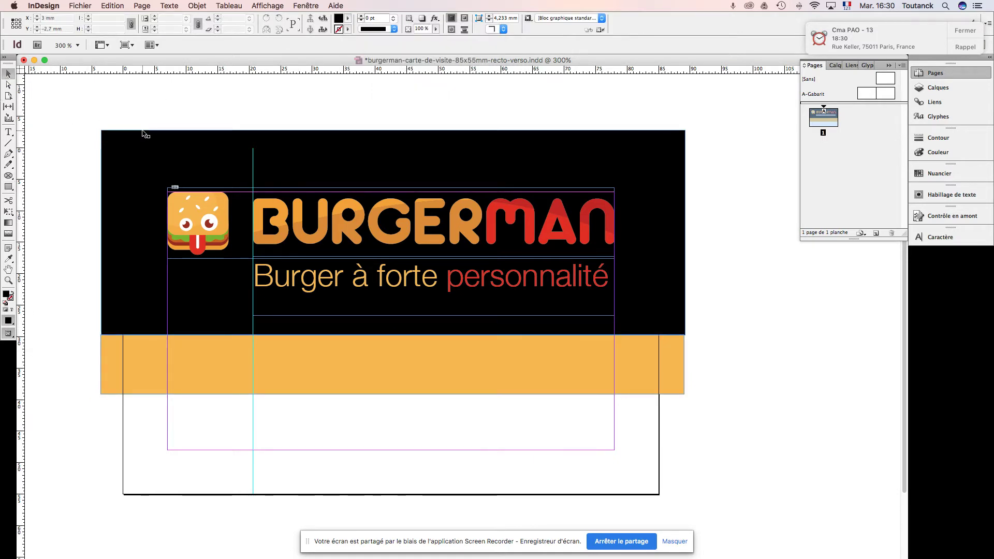
key("w")
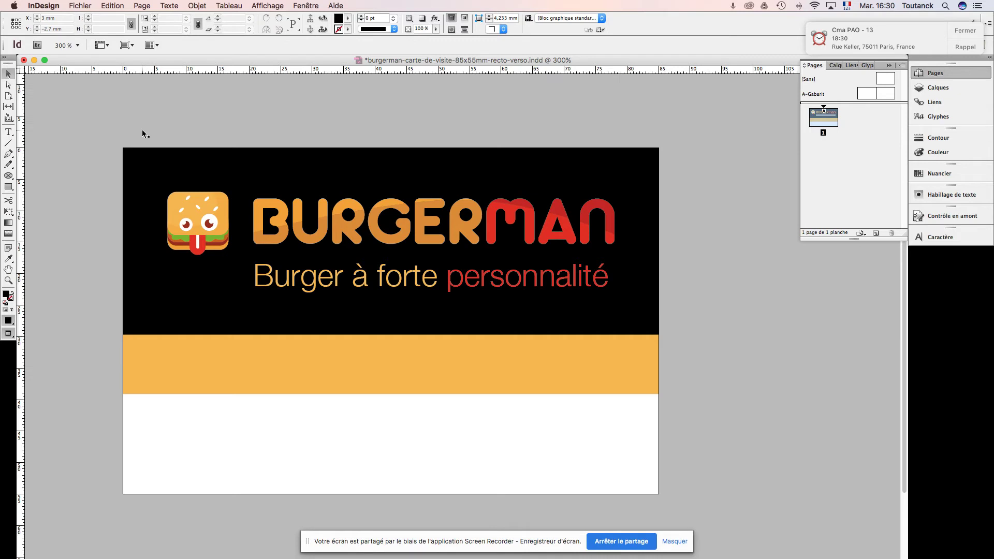
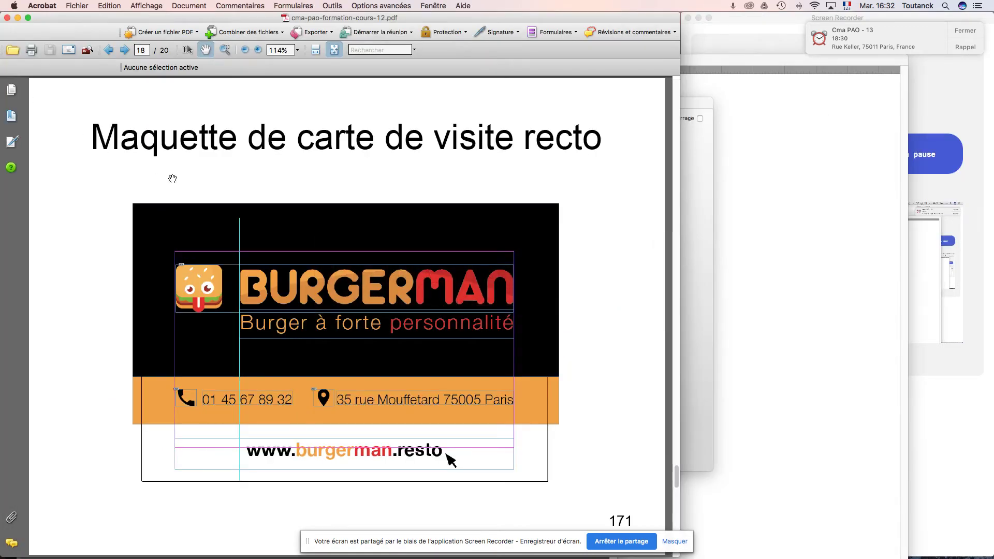
Step: Scroll back to the recto business-card exercise list on page 170, then switch to Illustrator
scroll(177, 178, "up", 2)
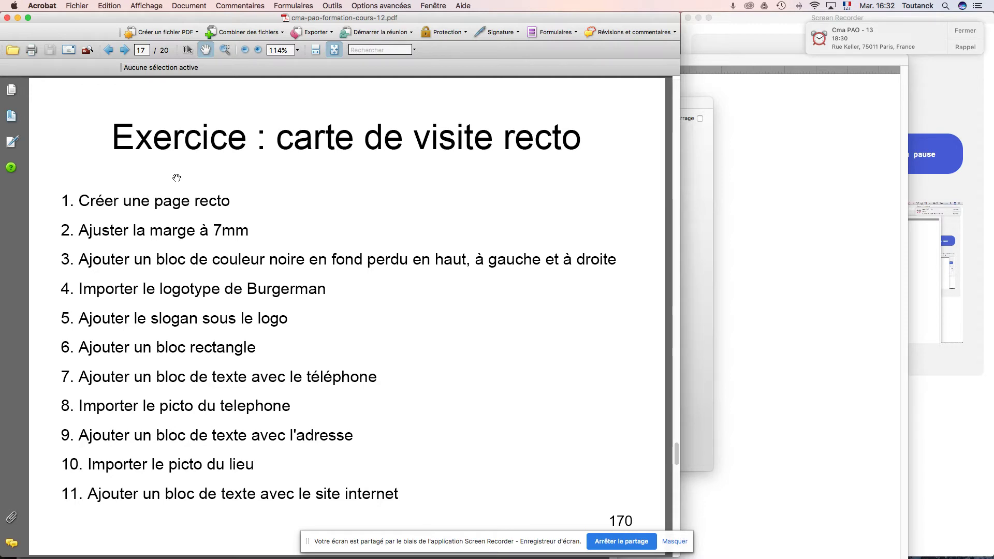
key("super+Tab")
key("super+Tab")
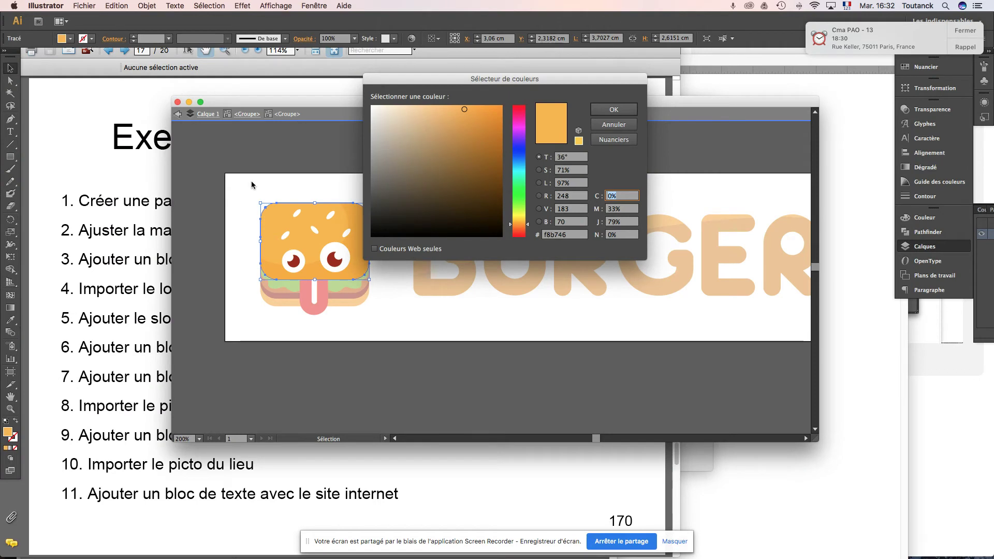
Step: Cancel Illustrator's colour picker, close burgerman-logotype.ai and return to InDesign
left_click(622, 126)
left_click(621, 127)
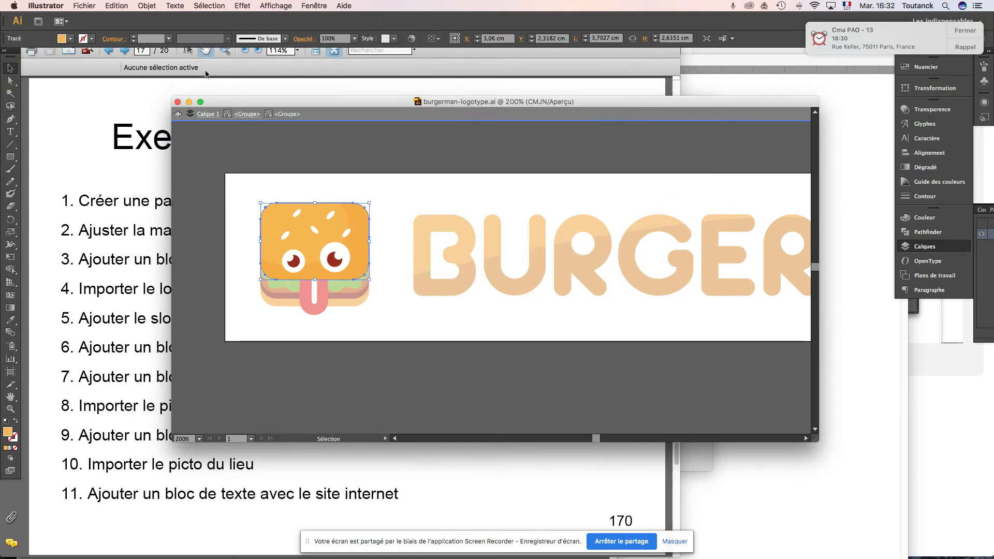
left_click(178, 102)
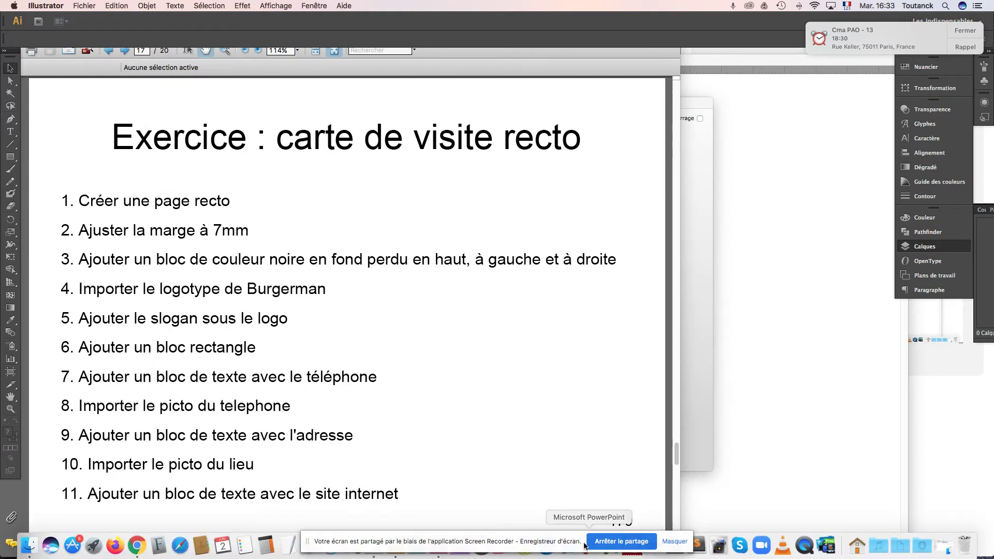
key("super+Tab")
key("super+Tab")
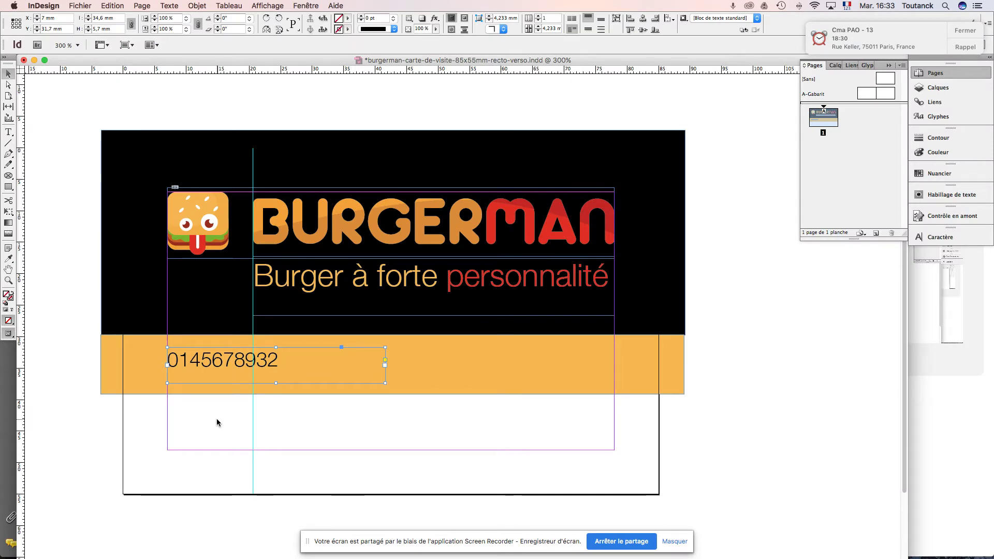
Step: Nudge the phone-number text frame 10 mm to the right
left_click(216, 418)
left_click(226, 364)
key("Right")
key("Right")
key("Right")
key("Right")
key("Right")
key("Right")
key("Right")
key("Right")
key("Right")
key("Right")
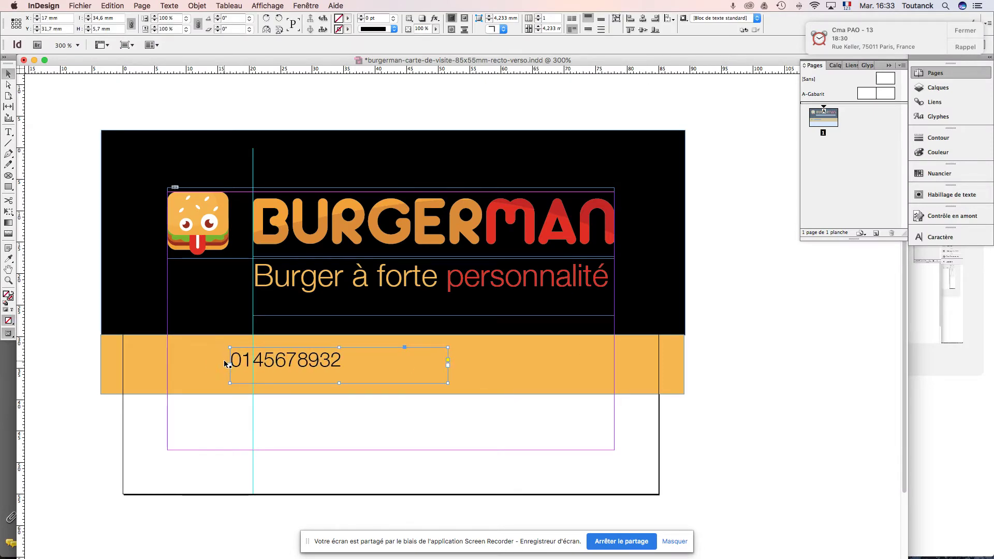
left_click(215, 443)
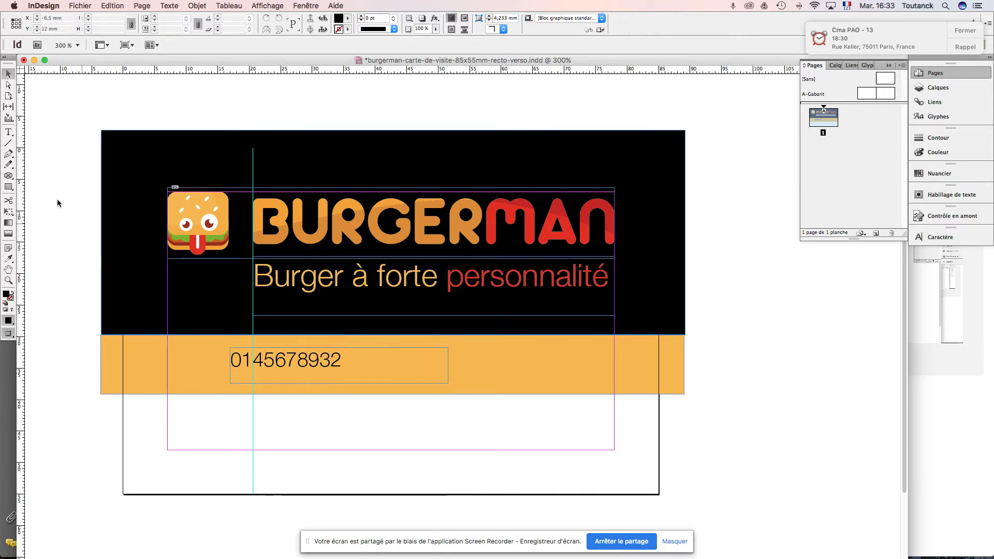
Step: Draw a small square frame with [Sans] fill at the orange band's left, then start an import
key("m")
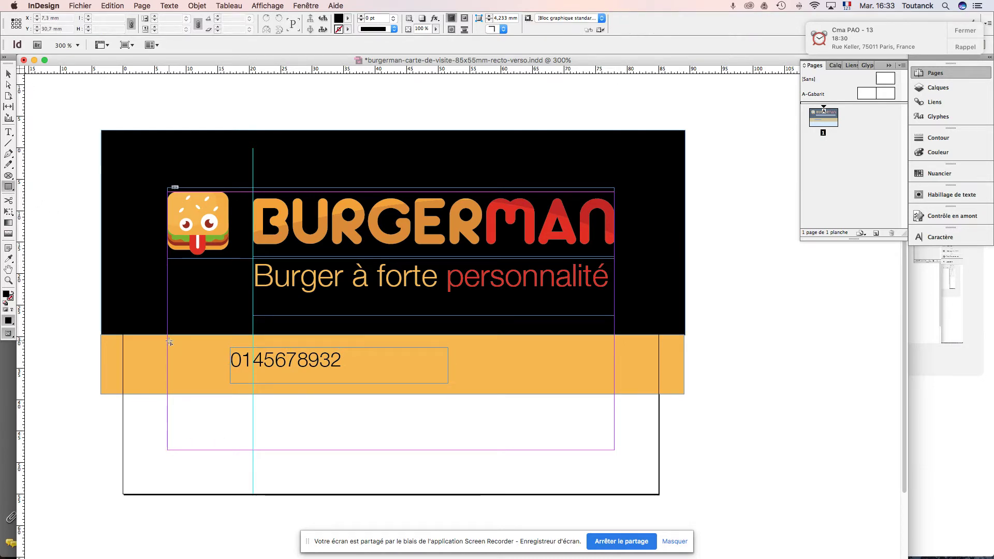
left_click_drag(168, 340, 210, 384)
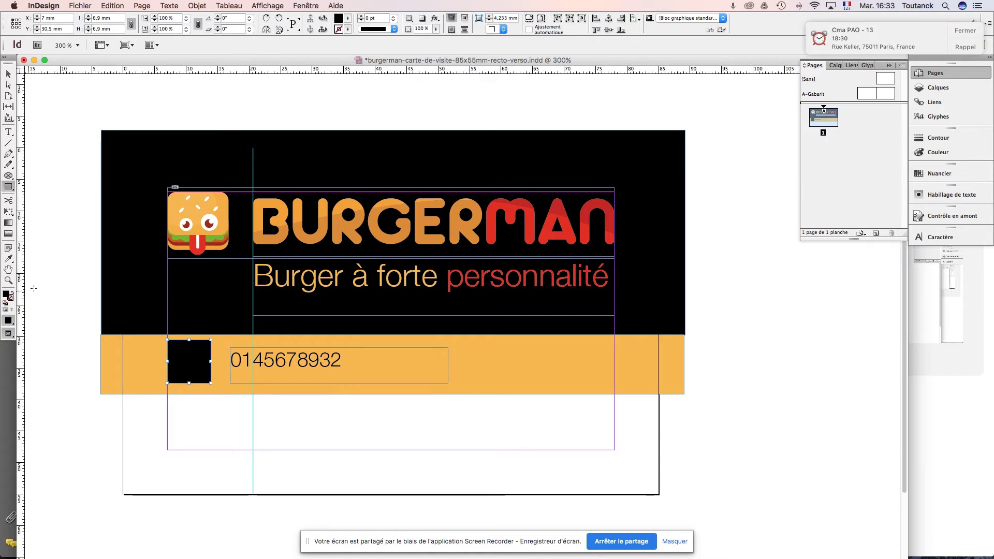
left_click(347, 19)
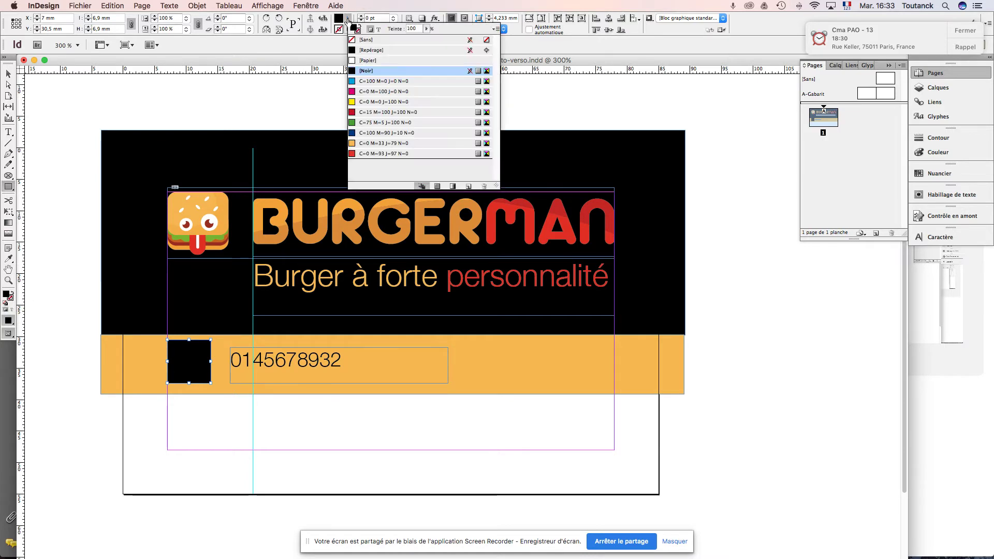
left_click(369, 40)
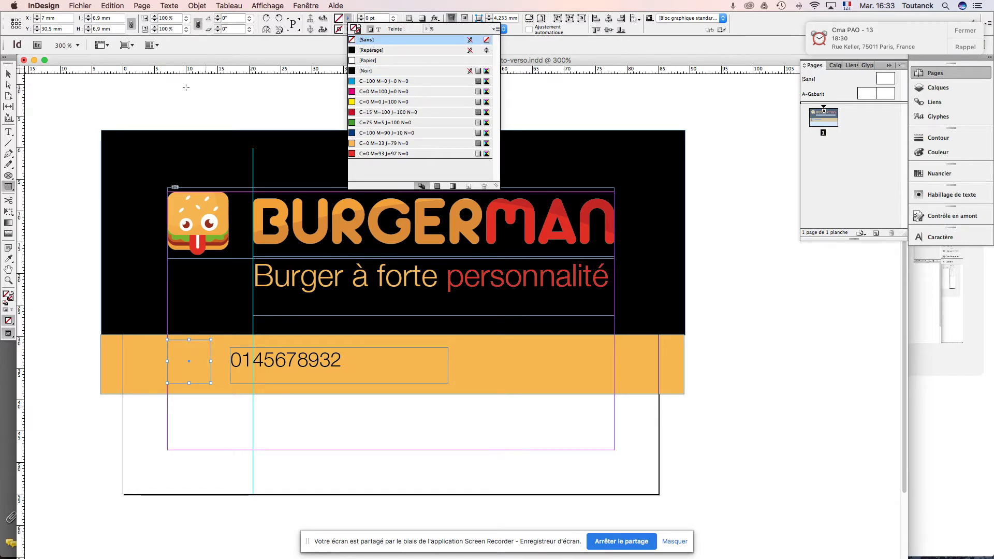
left_click(9, 75)
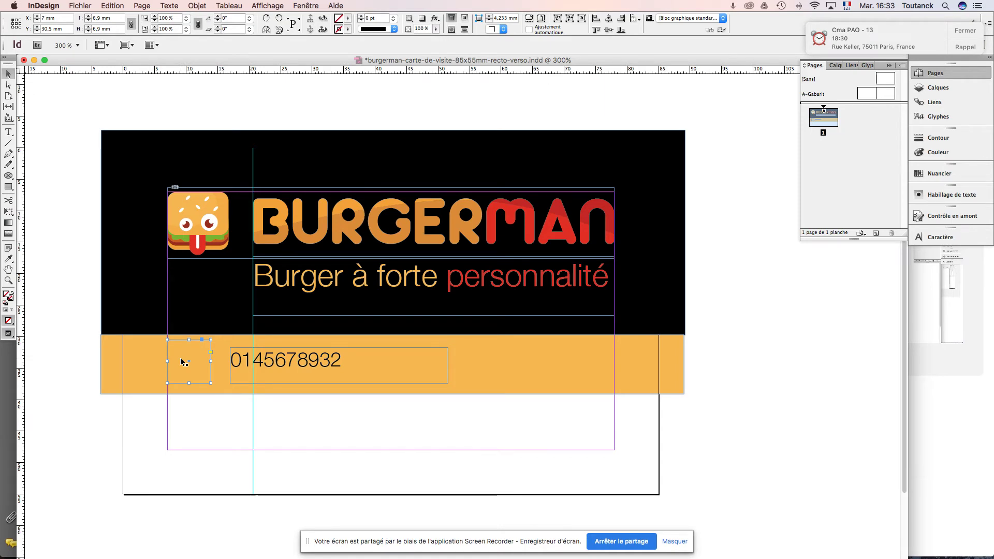
key("super+d")
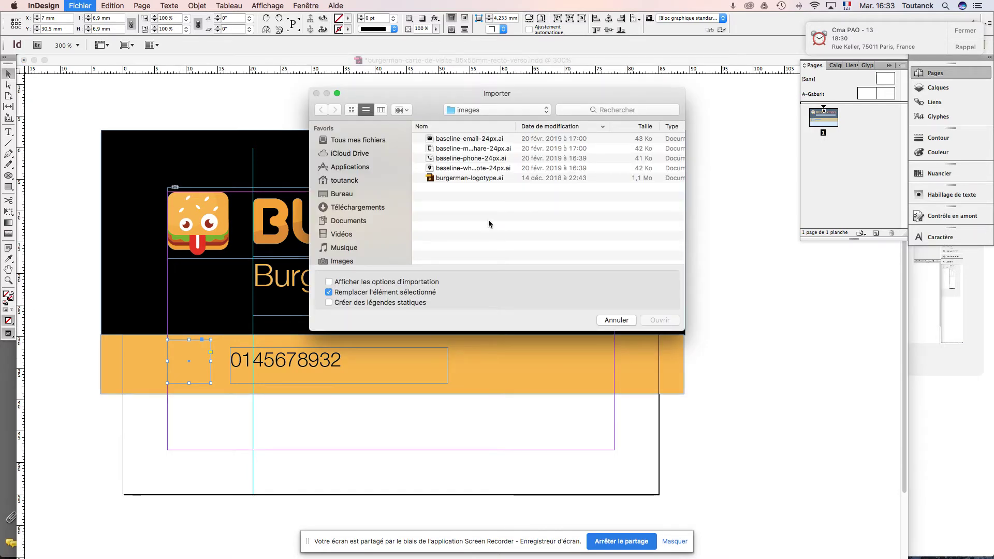
Step: Place baseline-phone-24px.ai into the square frame and render it at high-quality display
left_click(456, 158)
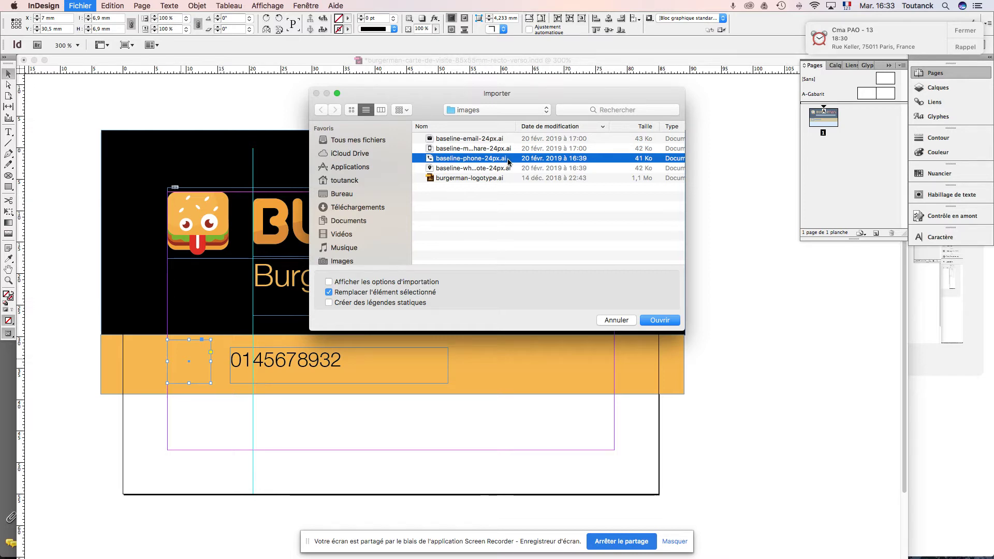
left_click(659, 320)
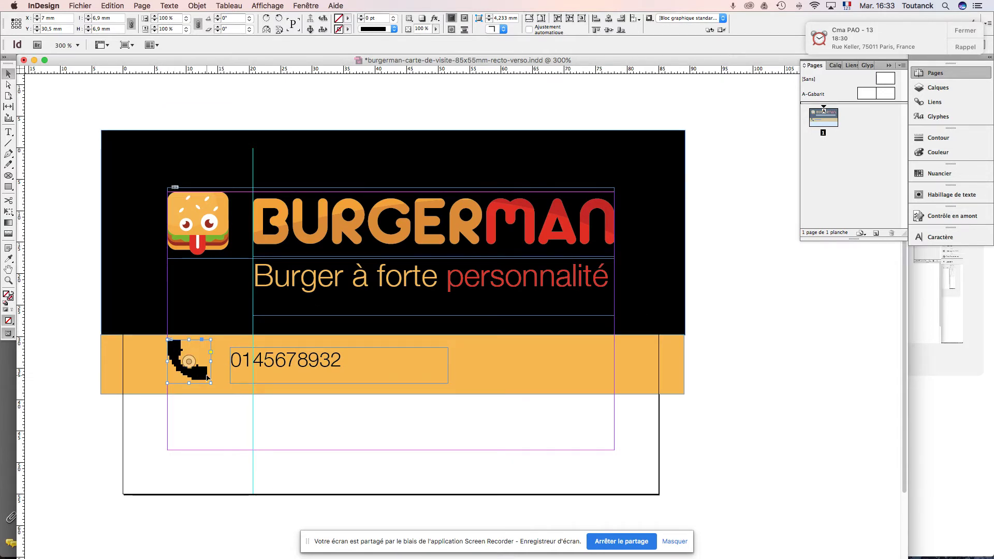
right_click(205, 378)
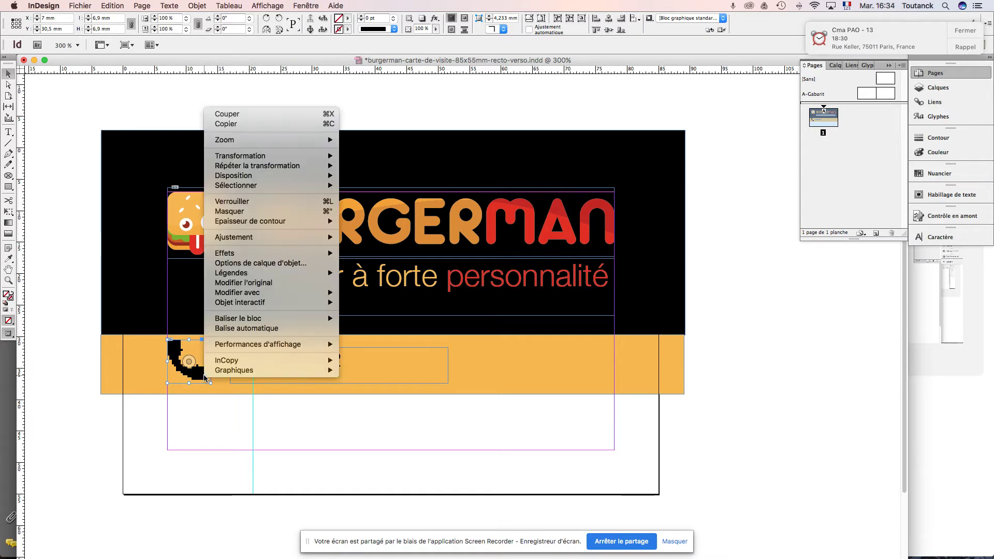
mouse_move(230, 345)
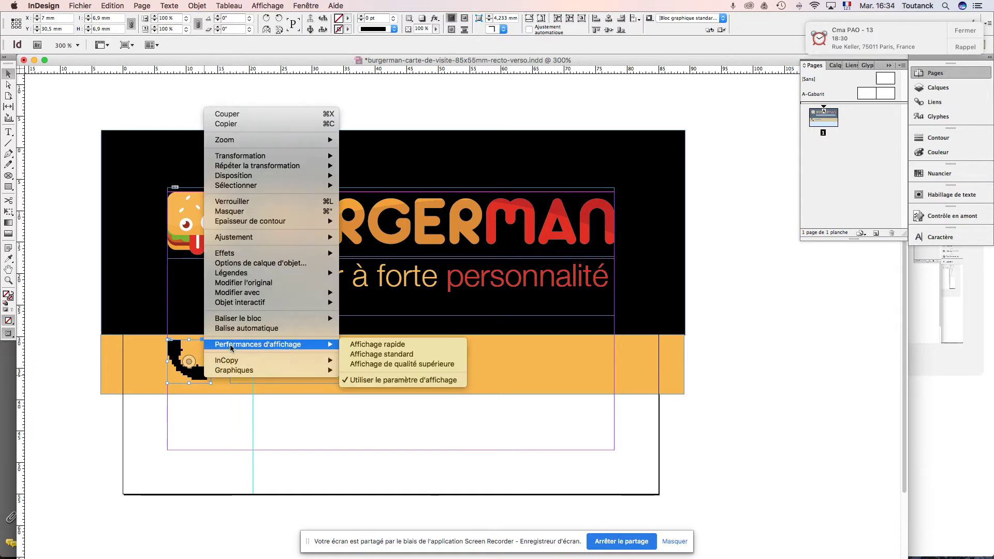
left_click(375, 364)
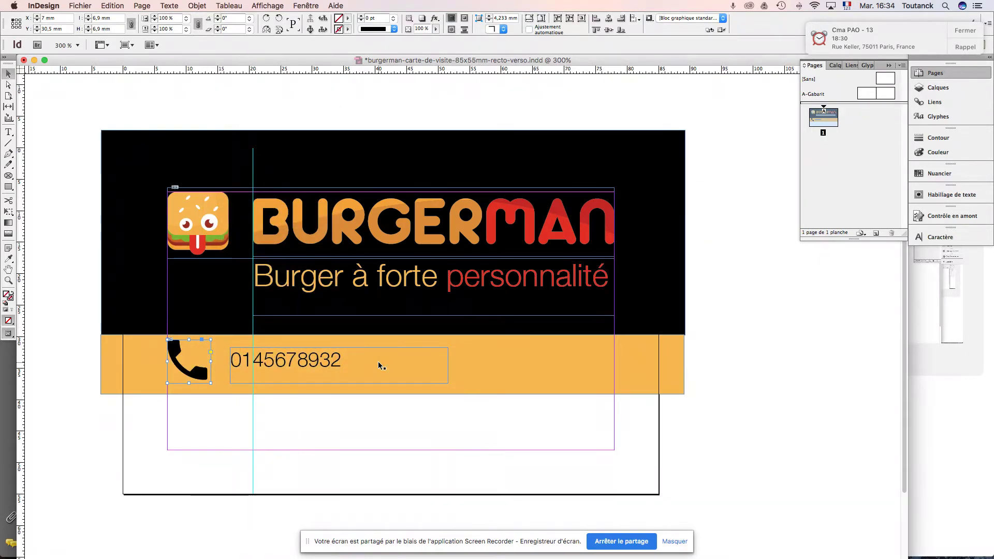
left_click(202, 443)
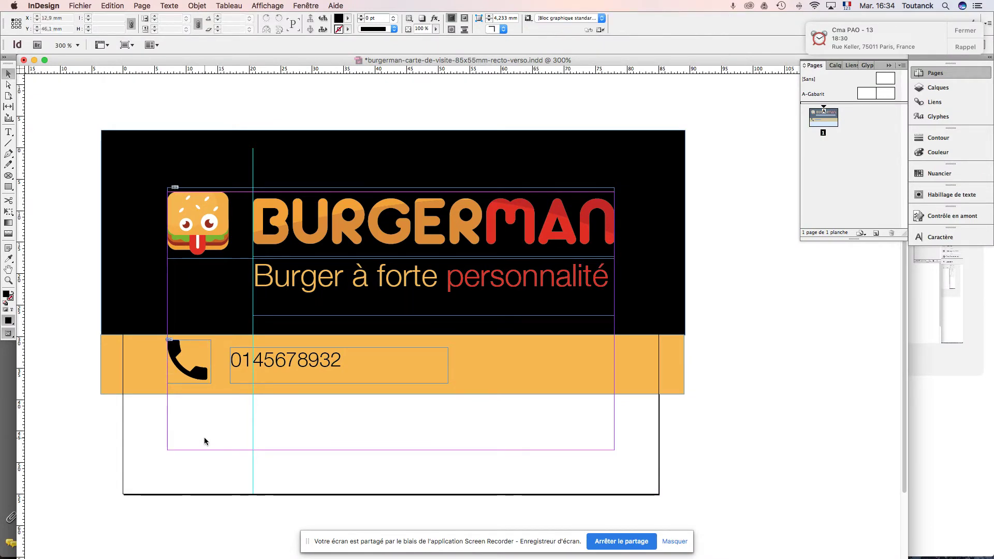
left_click(188, 352)
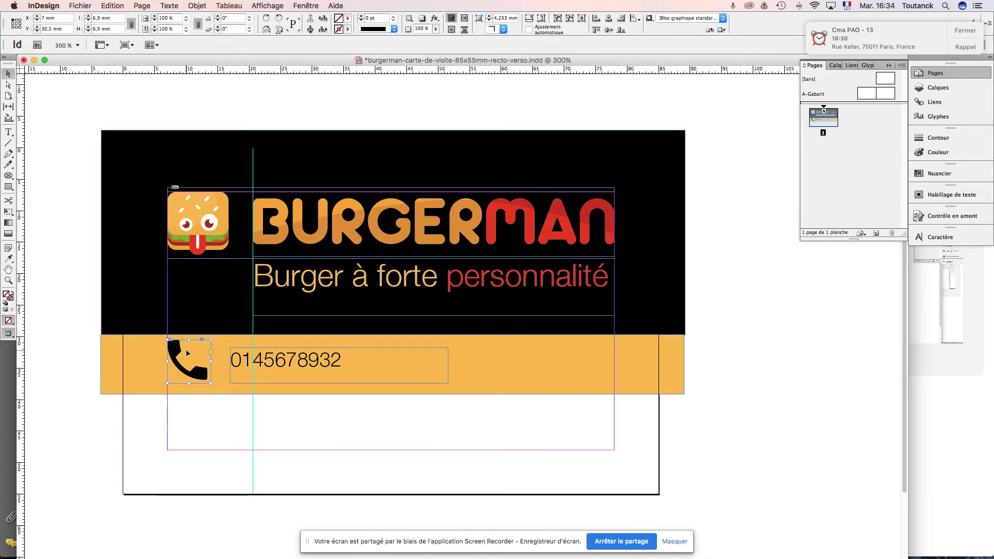
Step: Fit the phone-number text frame to its content and read its 3.07 mm height
left_click(280, 361)
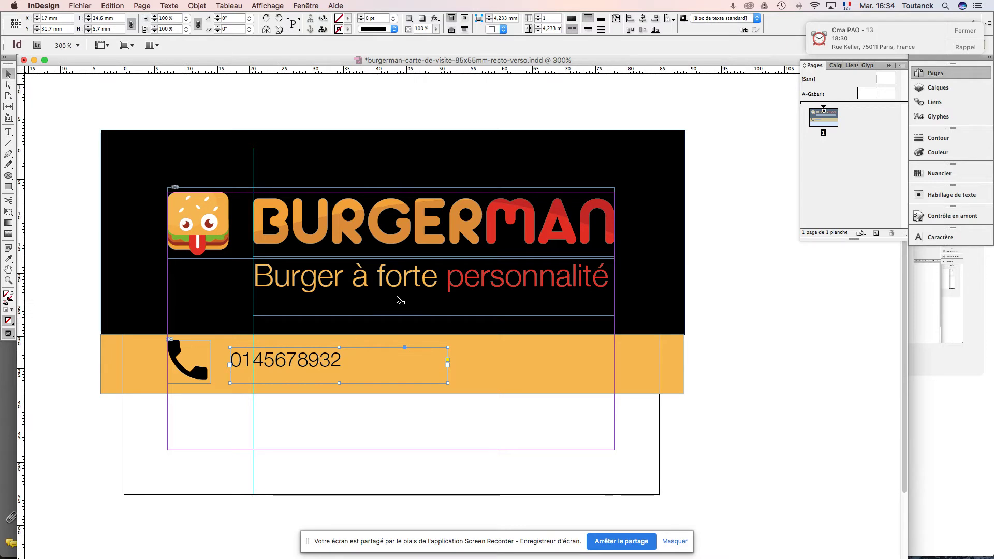
left_click(381, 210)
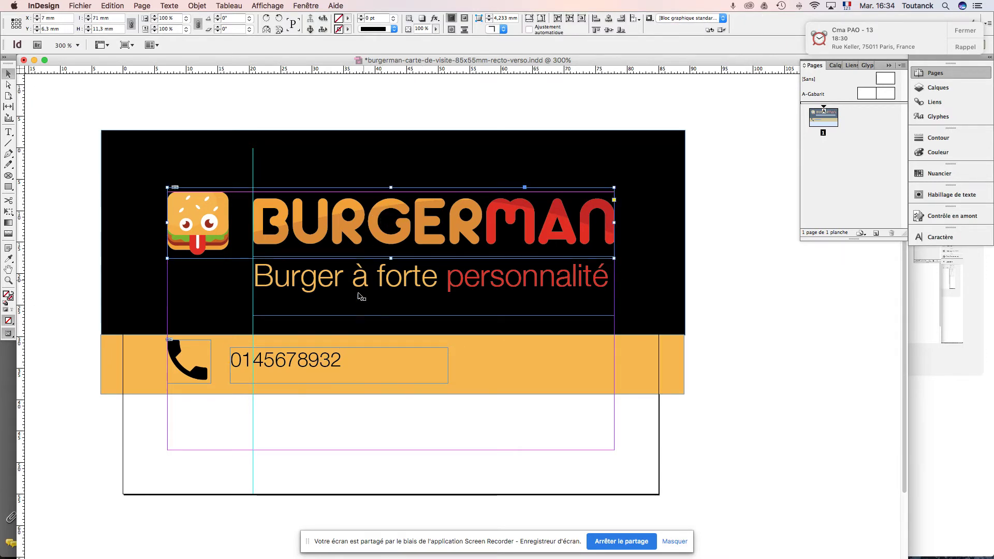
left_click(314, 361)
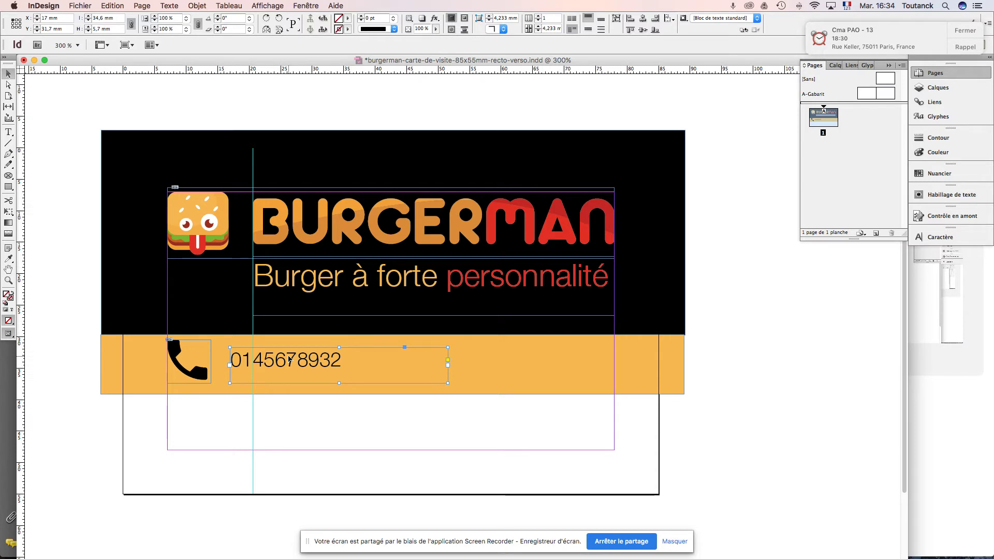
key("super+alt+c")
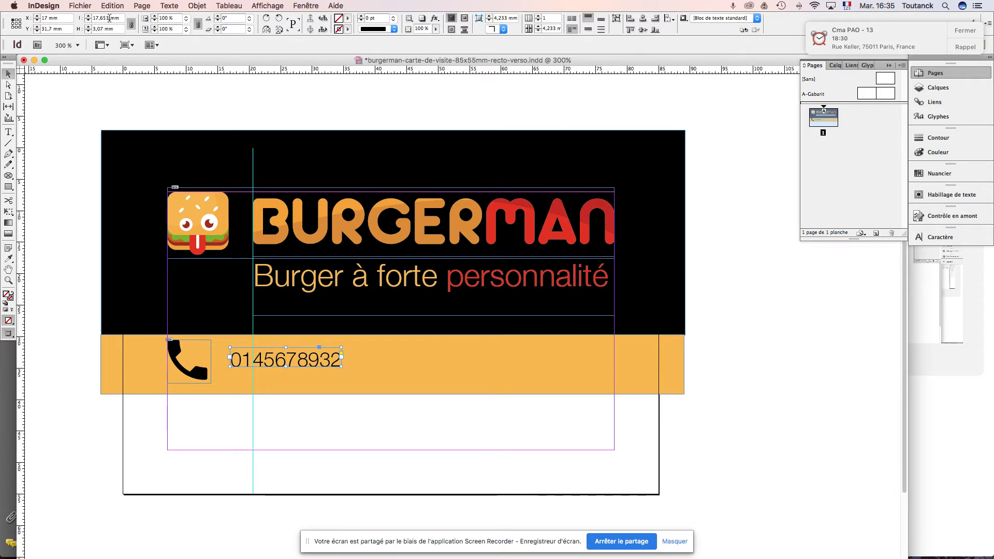
left_click(89, 29)
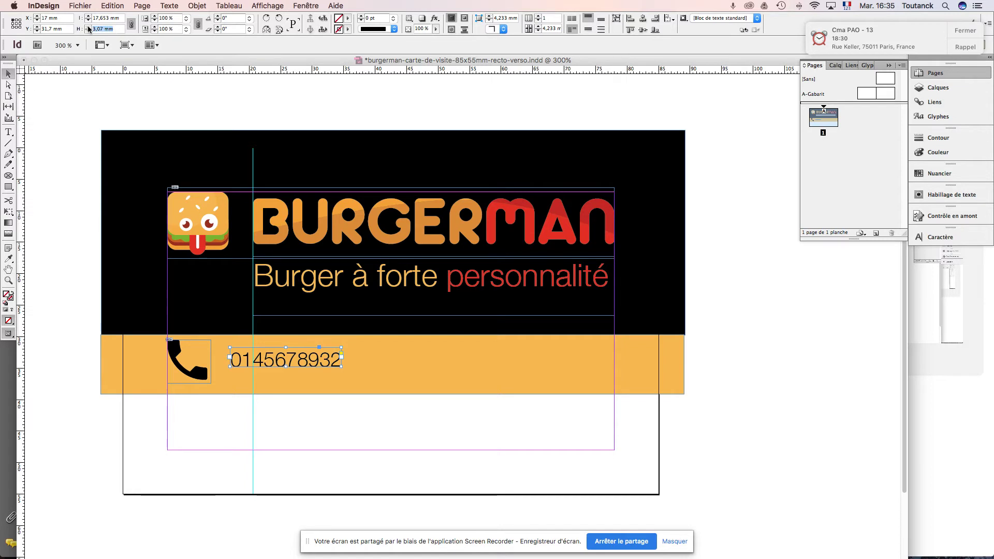
left_click(73, 237)
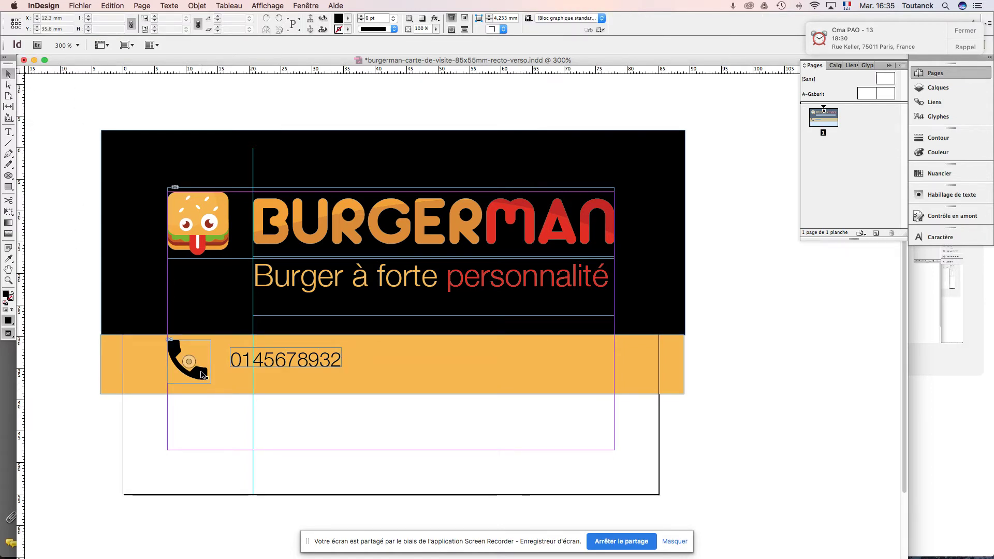
left_click(202, 374)
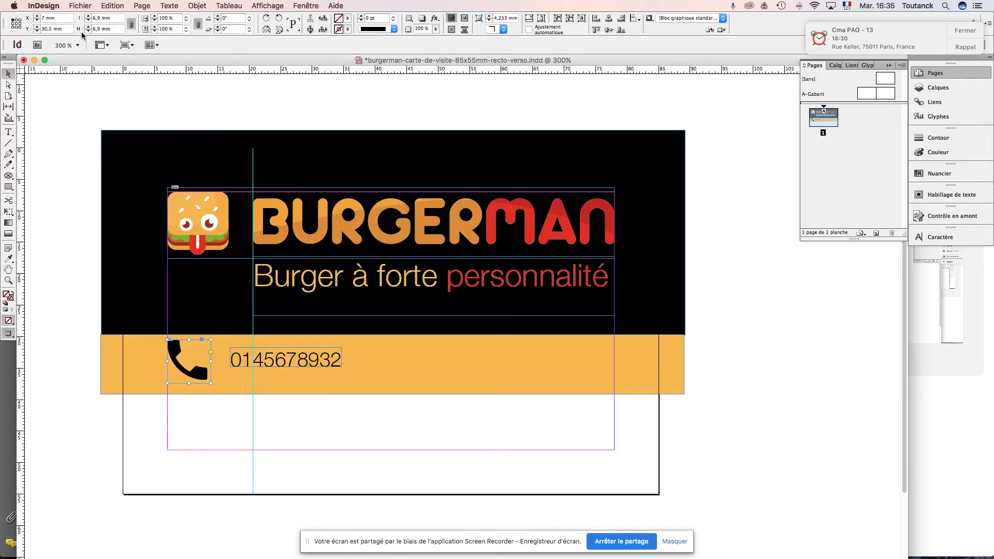
Step: Set the icon frame height to 3,07 mm and fit the handset icon proportionally inside it
left_click(105, 27)
type("3,07")
key("Return")
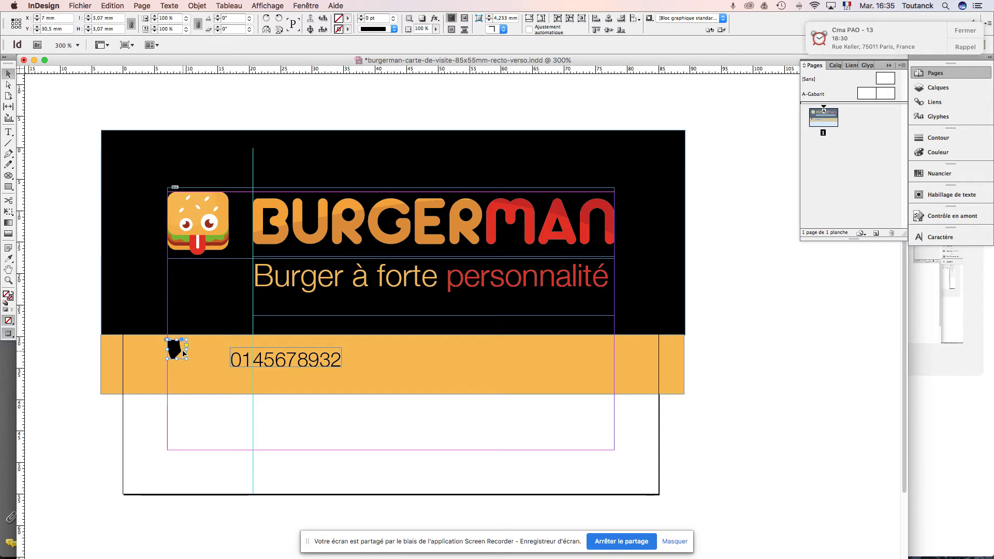
key("super+alt+shift+e")
key("super+equal")
key("super+equal")
key("super+equal")
key("super+equal")
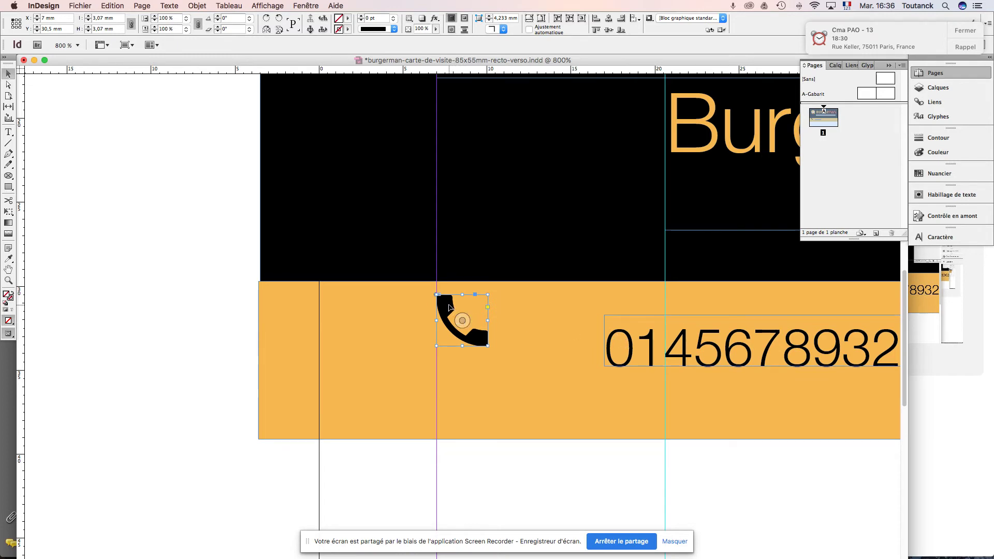
key("super+minus")
key("super+minus")
key("super+minus")
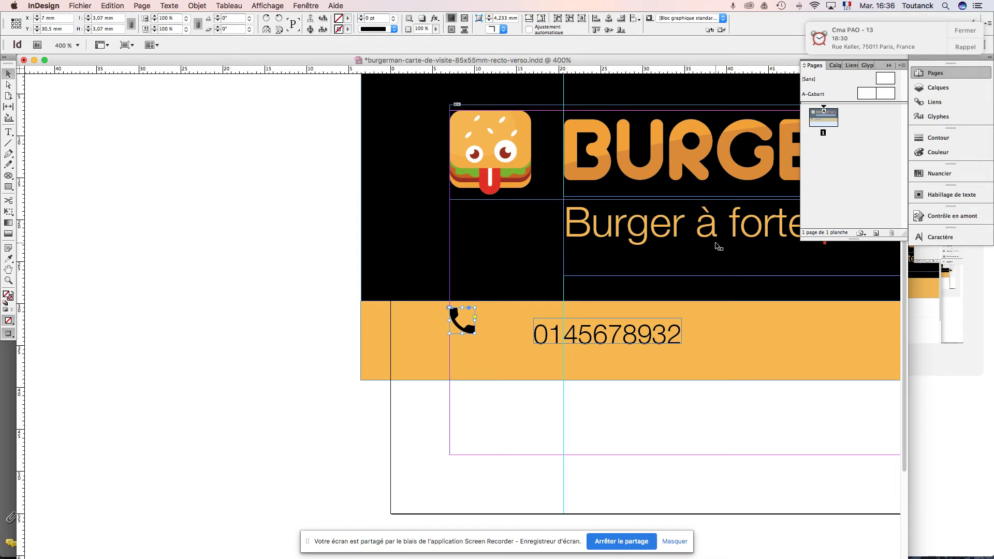
left_click_drag(704, 242, 397, 293)
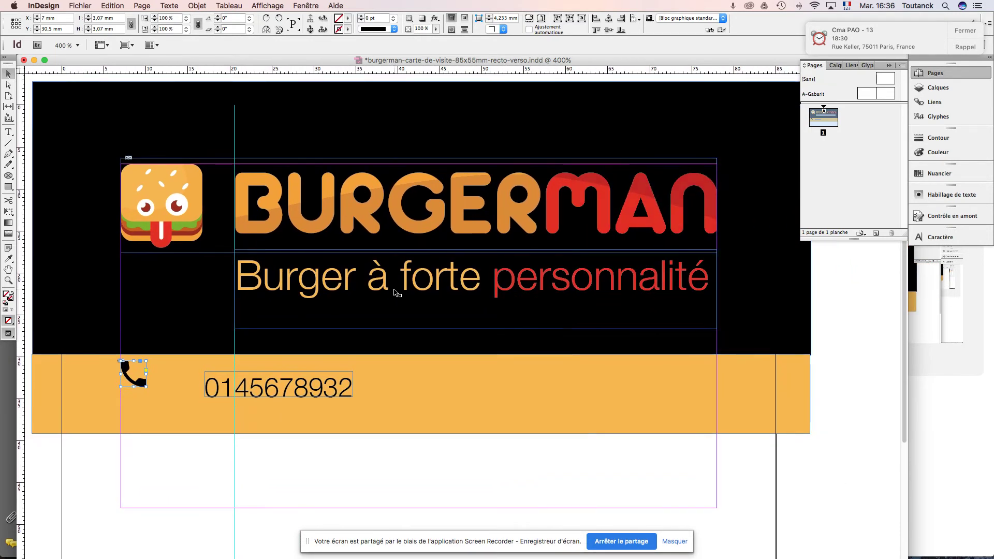
Step: Align the phone icon and number frame along their bottom edges
left_click(266, 390)
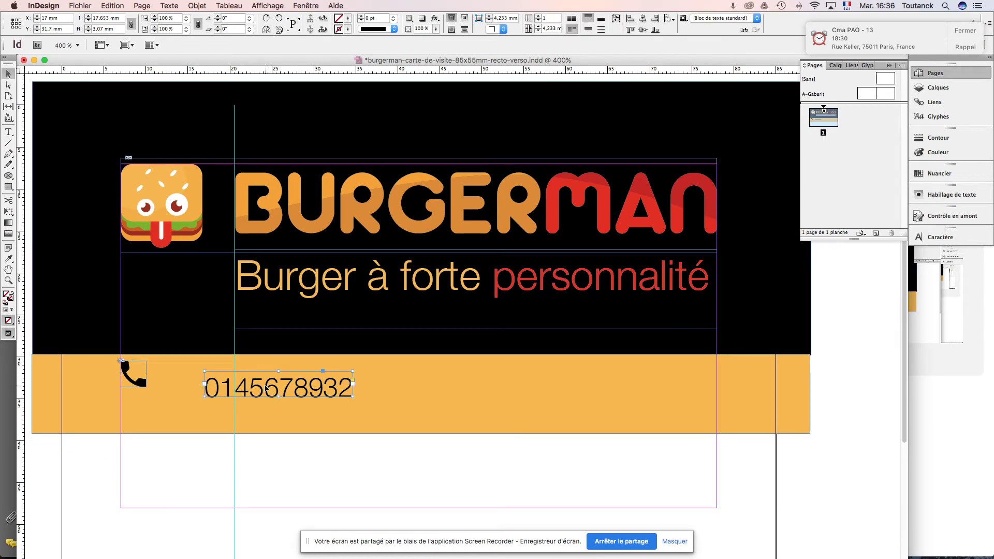
left_click(142, 384, "shift")
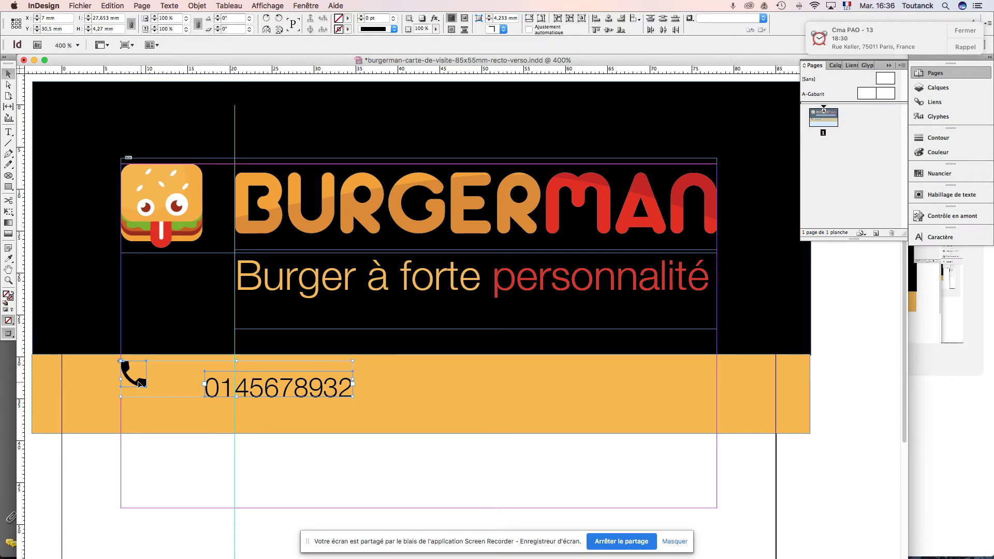
scroll(146, 378, "up", 2)
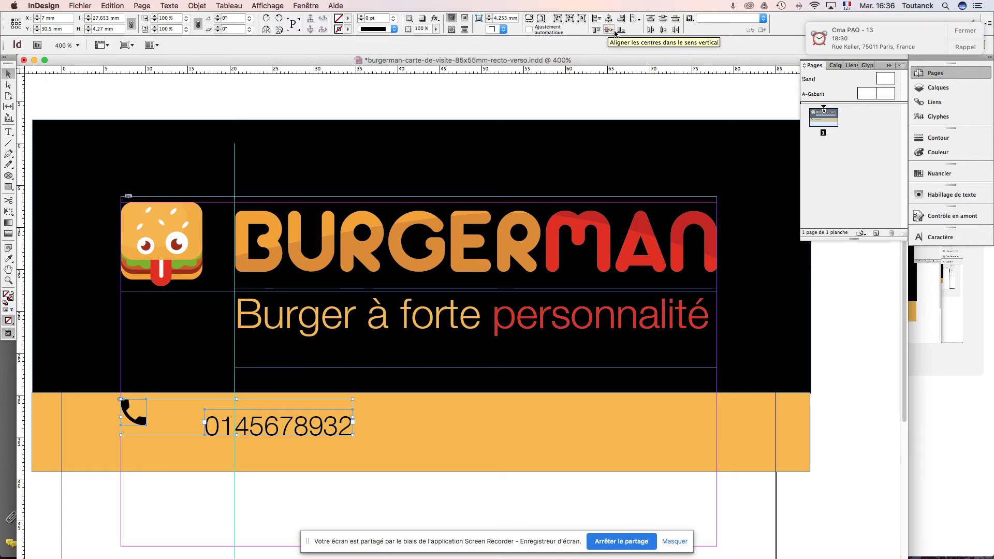
left_click(621, 32)
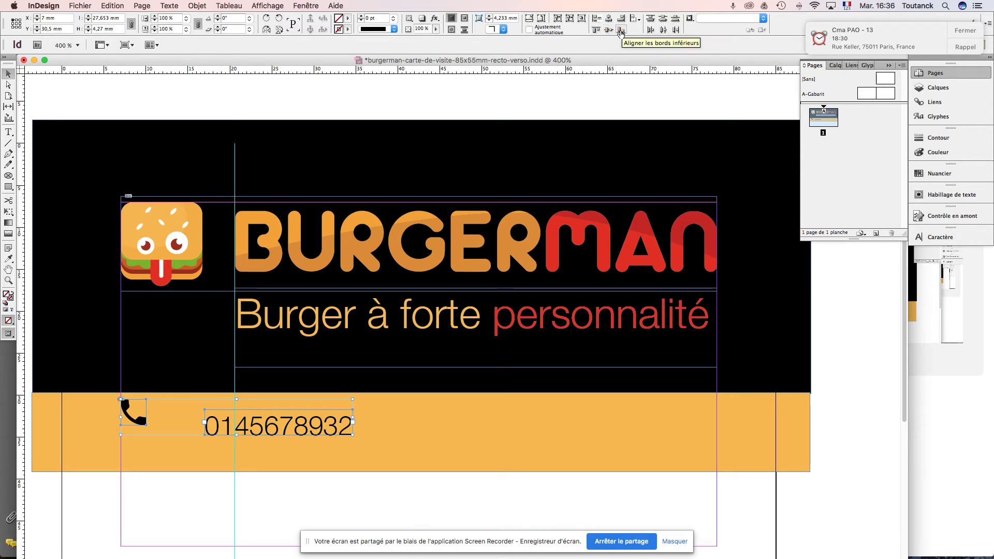
Step: Nudge the phone number 5 mm left and preview the card without guides
left_click(288, 504)
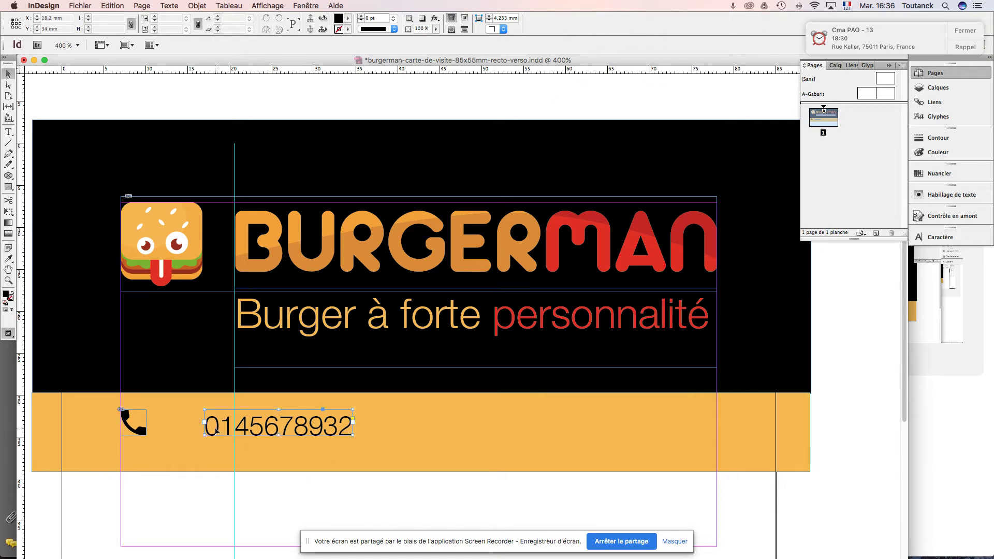
left_click(216, 430)
scroll(216, 431, "down", 5)
scroll(216, 431, "right", 10)
left_click_drag(158, 333, 502, 399)
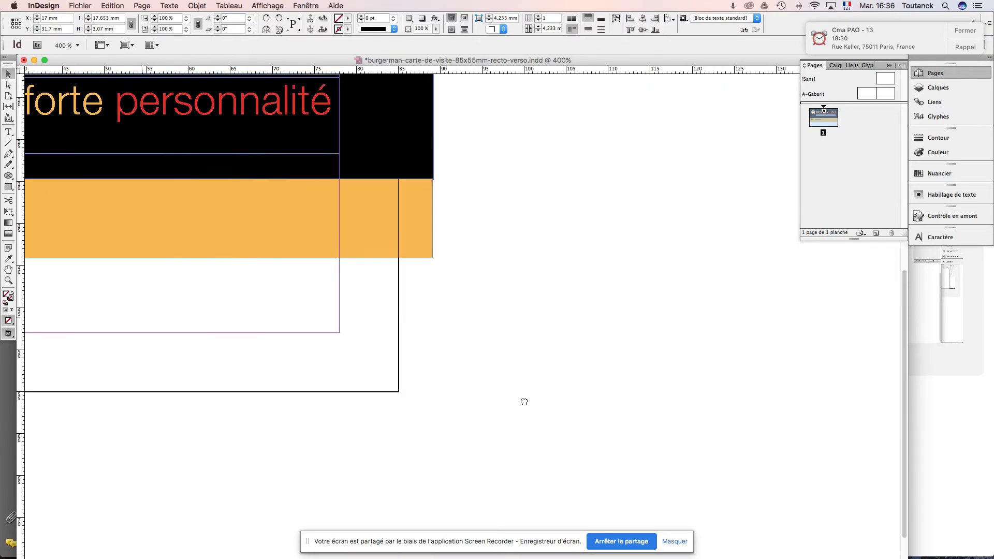
scroll(502, 400, "left", 10)
scroll(503, 399, "up", 3)
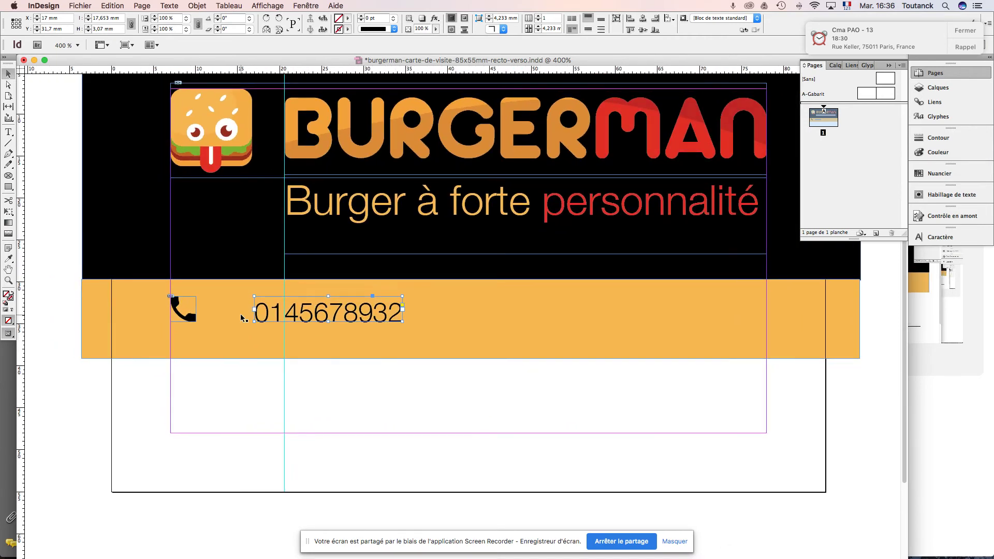
key("Left")
key("Left")
key("Left")
key("Left")
key("Left")
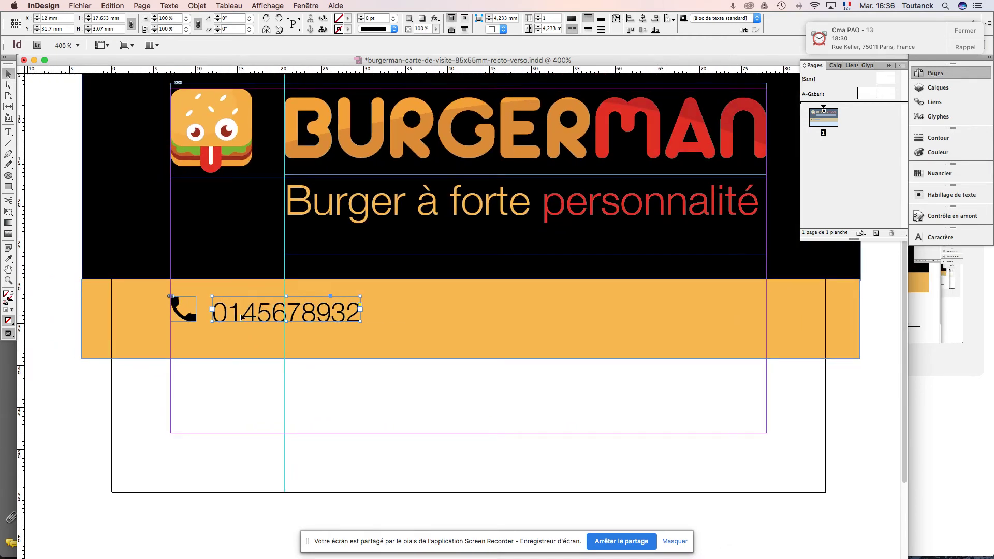
key("w")
Step: Fine-tune the phone number's position so it sits just beside the icon
left_click(217, 393)
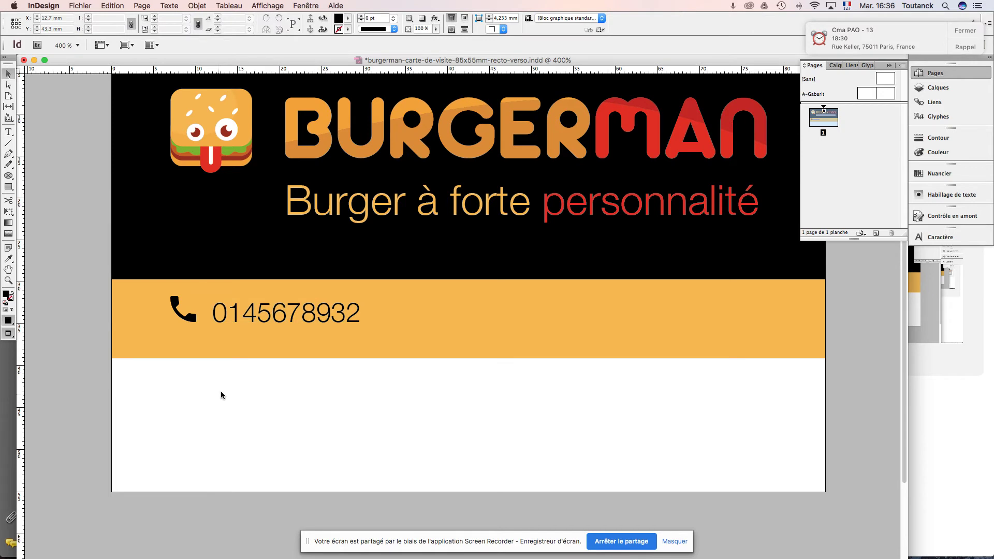
left_click_drag(253, 312, 234, 313)
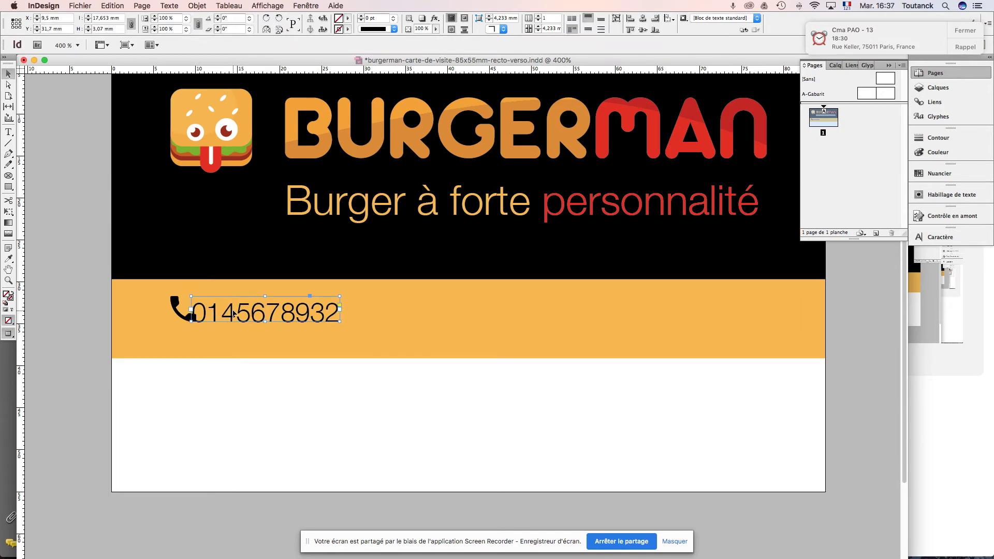
key("Right")
key("Right")
key("Right")
key("Right")
key("Right")
key("Right")
key("Right")
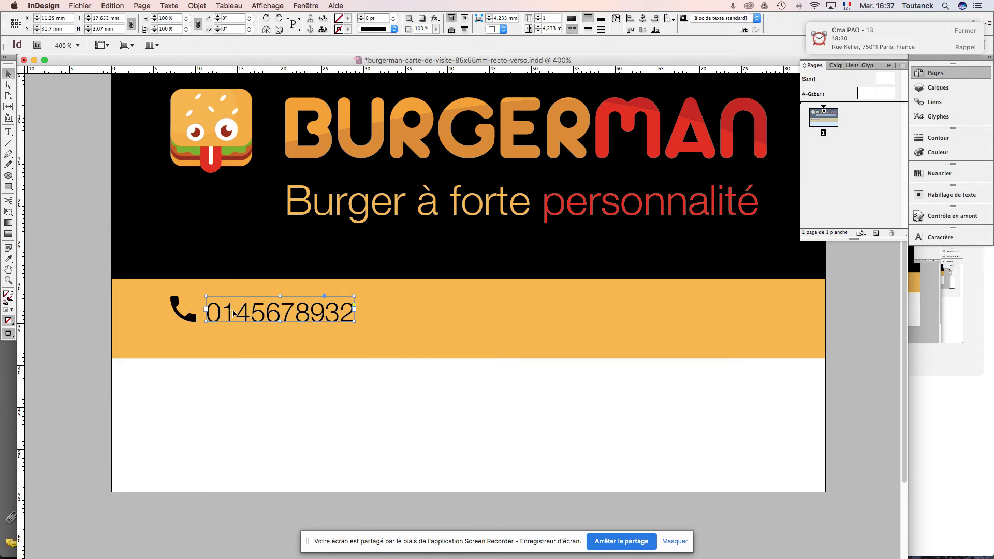
left_click(192, 317, "shift")
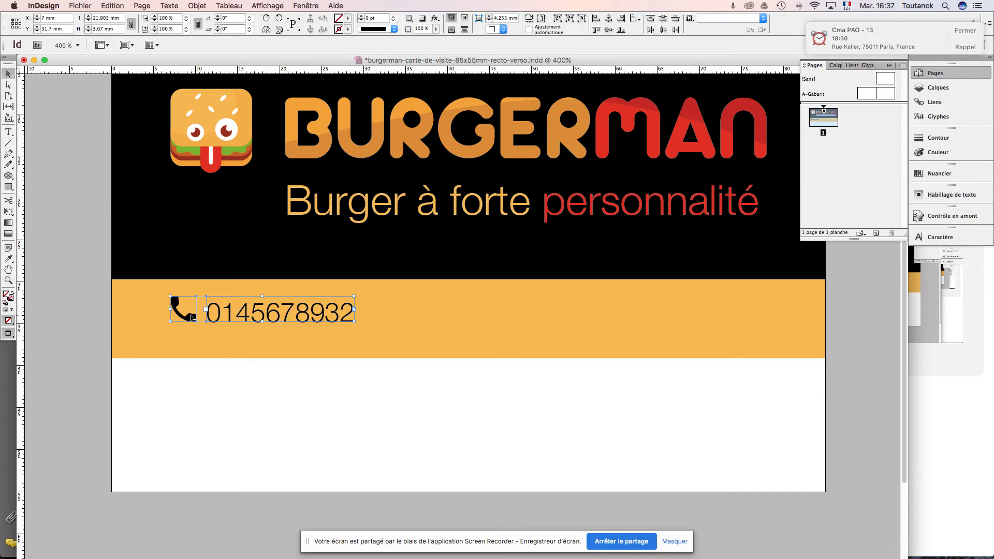
left_click(236, 396)
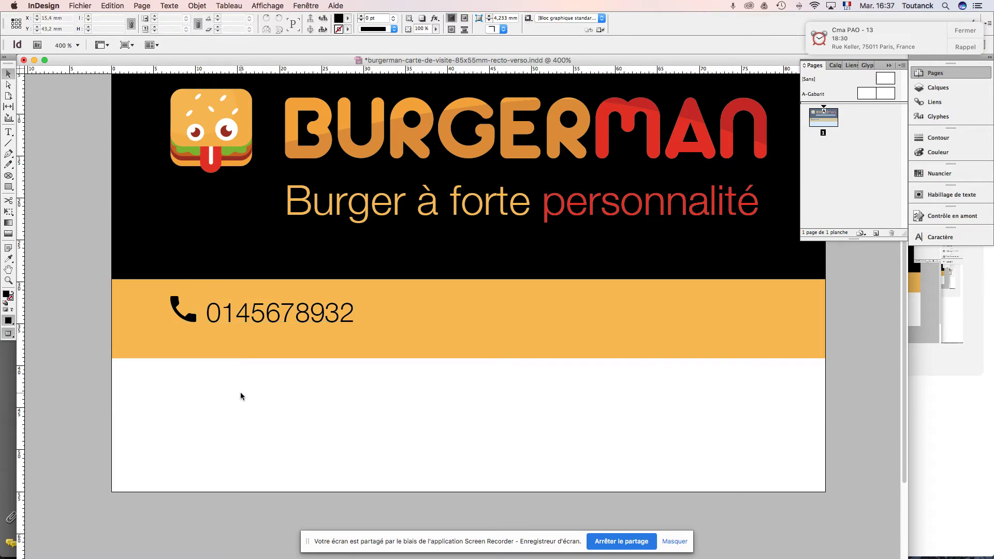
key("super+Tab")
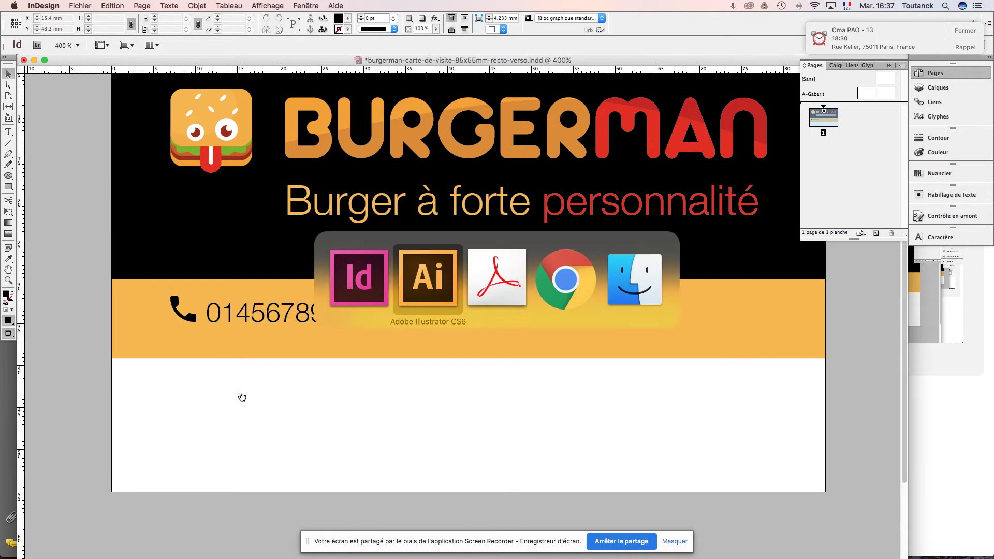
key("super+Tab")
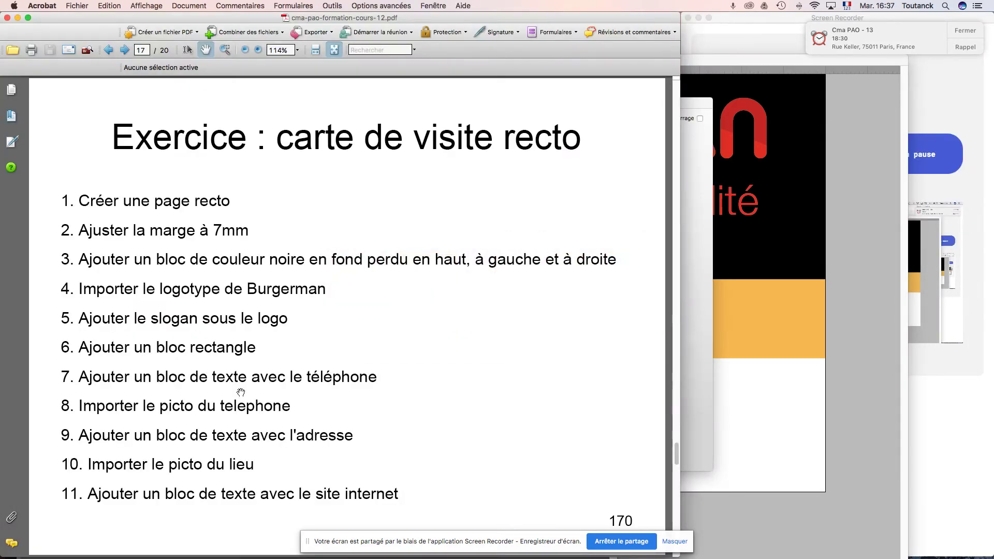
scroll(241, 392, "down", 2)
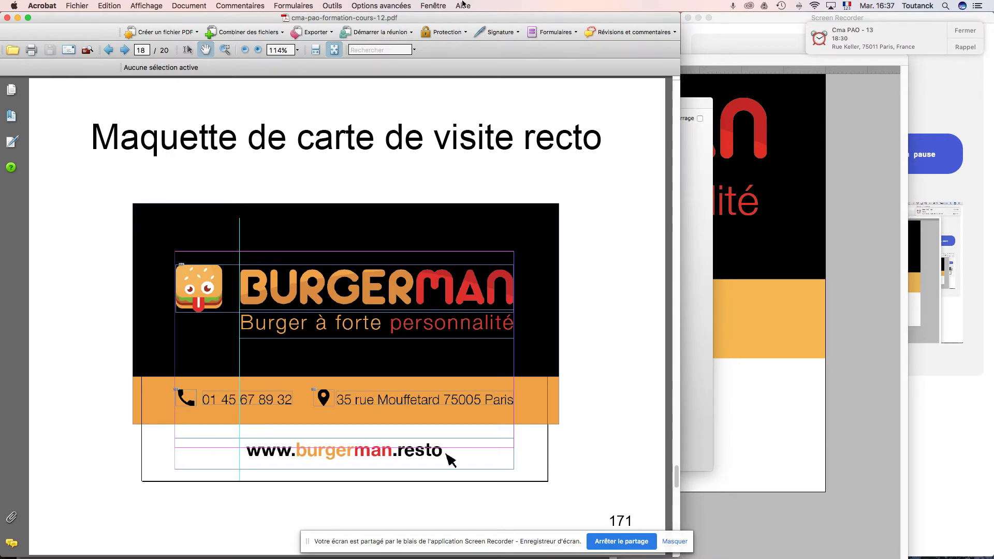
left_click_drag(431, 22, 577, 33)
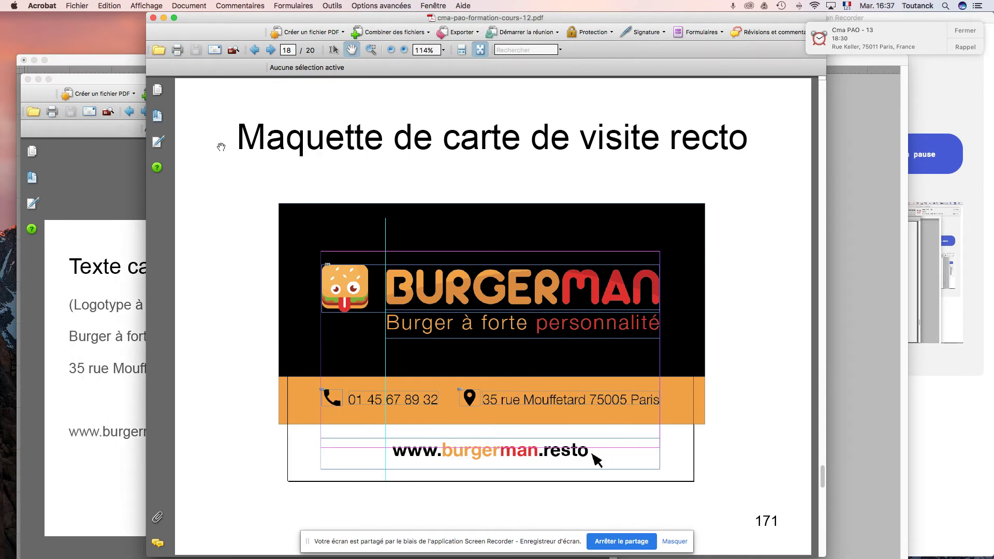
left_click(98, 177)
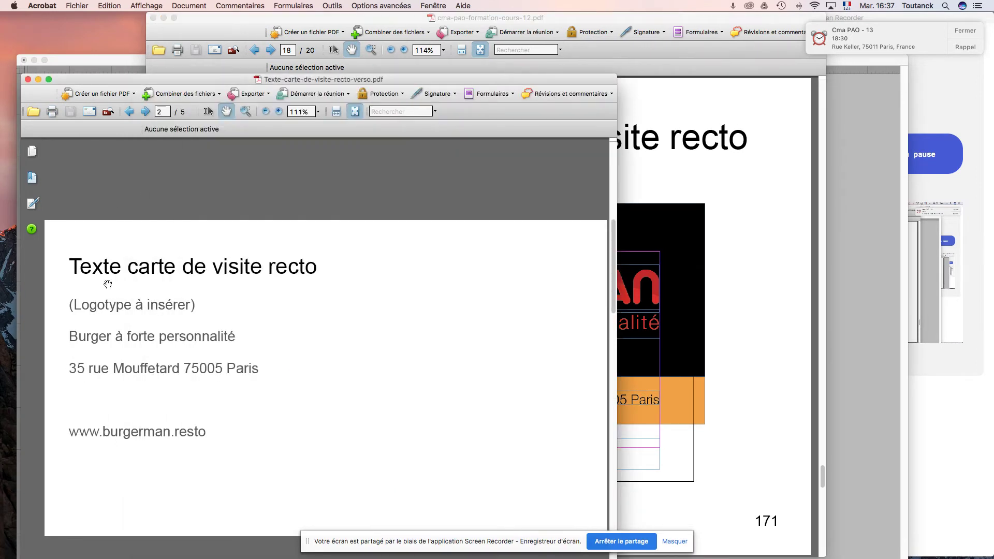
left_click(558, 17)
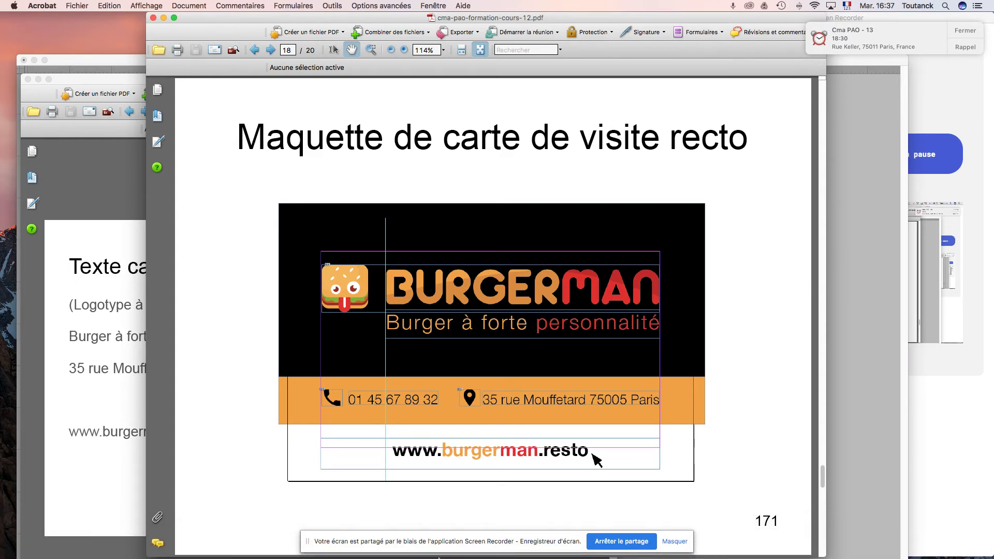
key("super+Tab")
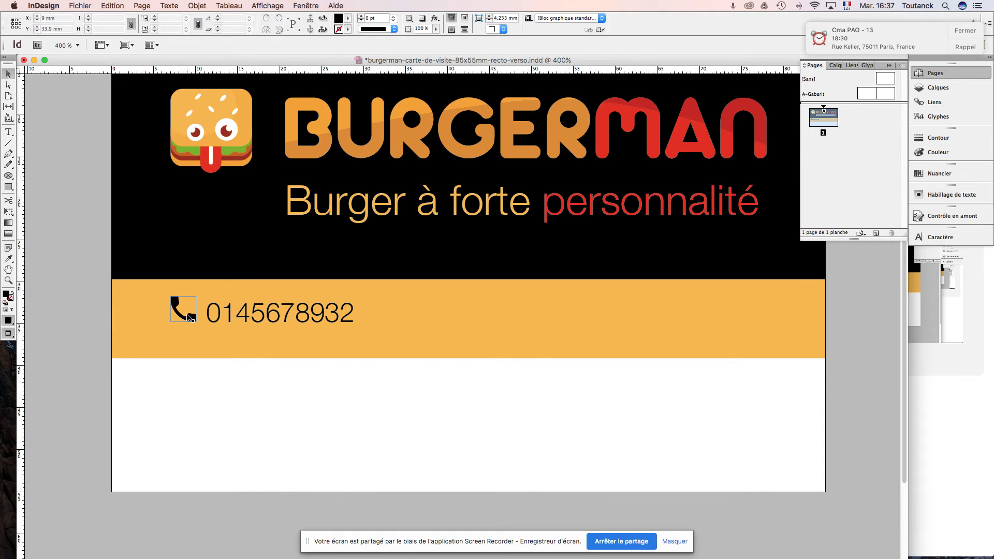
Step: Group the phone icon with the number and check the icon is selectable inside the group
key("super+minus")
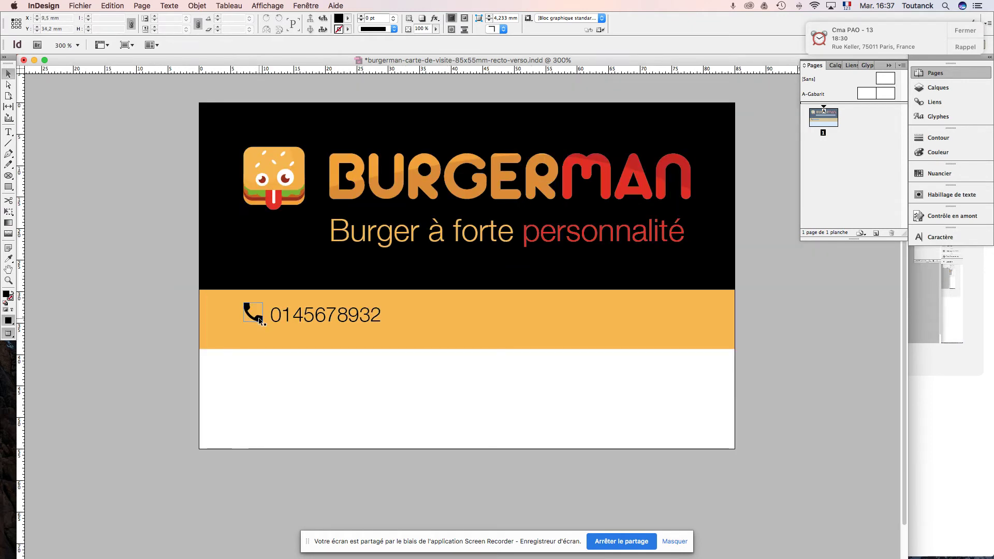
left_click(261, 320)
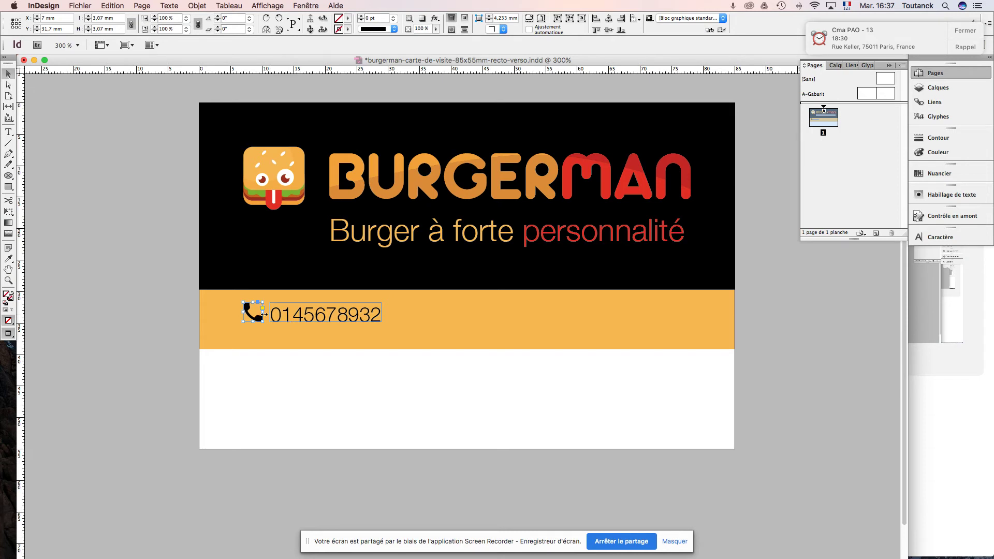
left_click(300, 317)
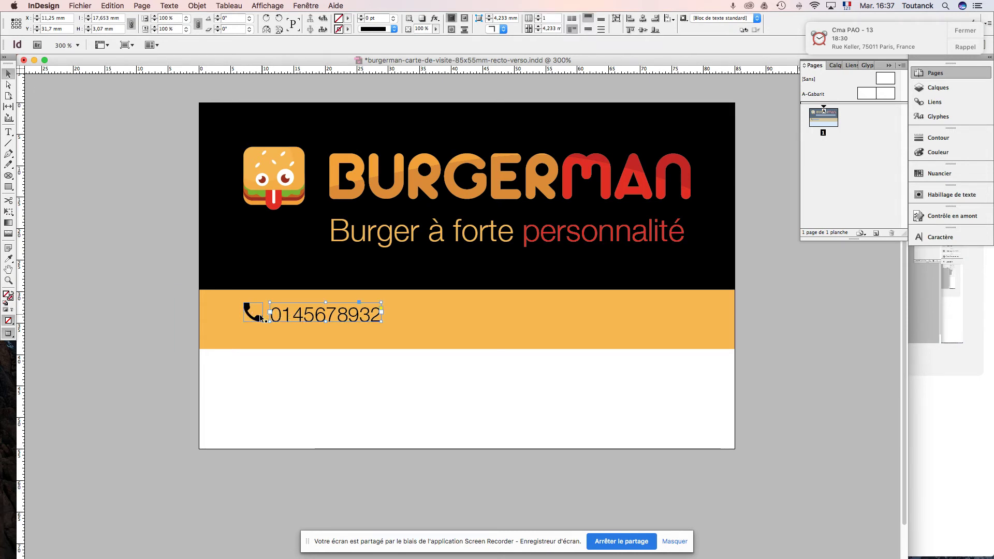
left_click(256, 319, "shift")
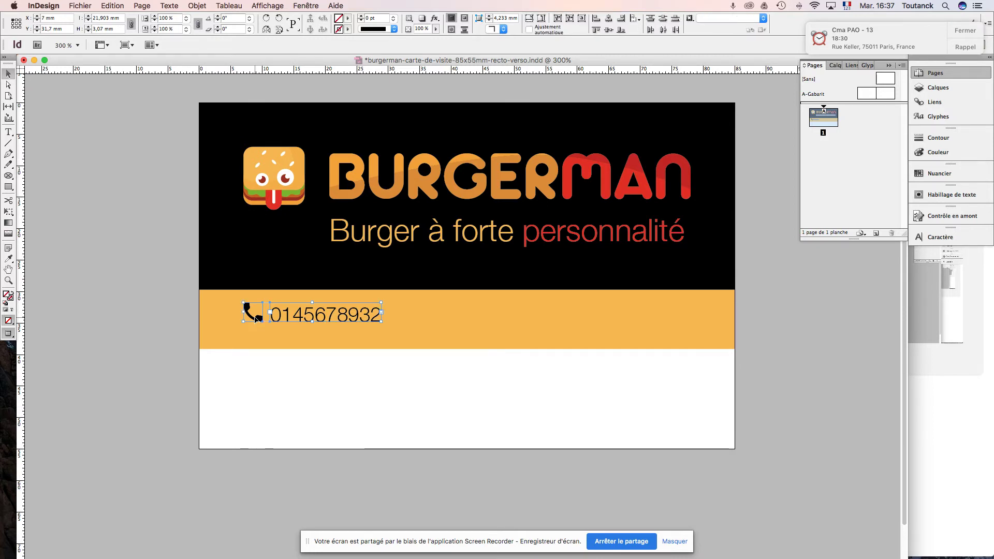
key("super+g")
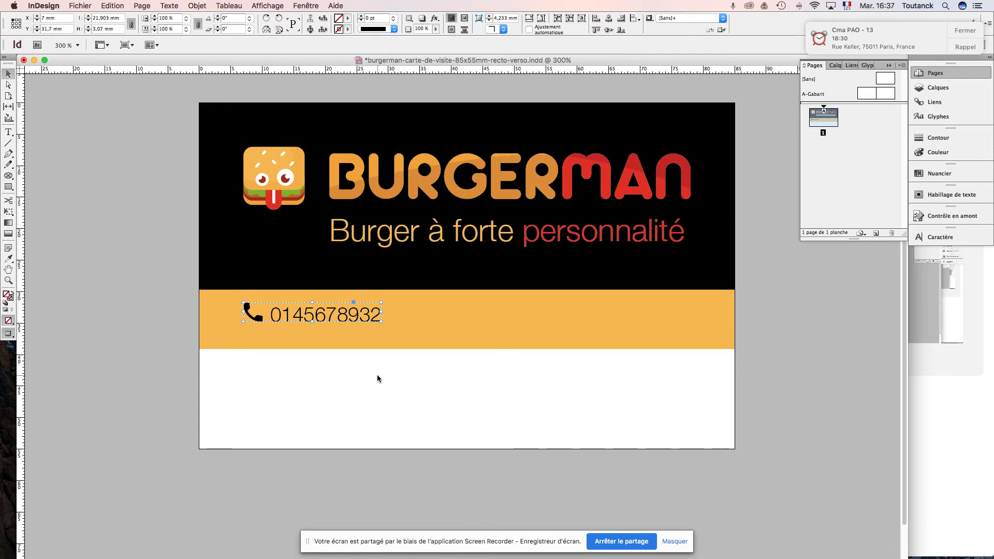
key("super+equal")
key("super+equal")
key("super+equal")
key("super+equal")
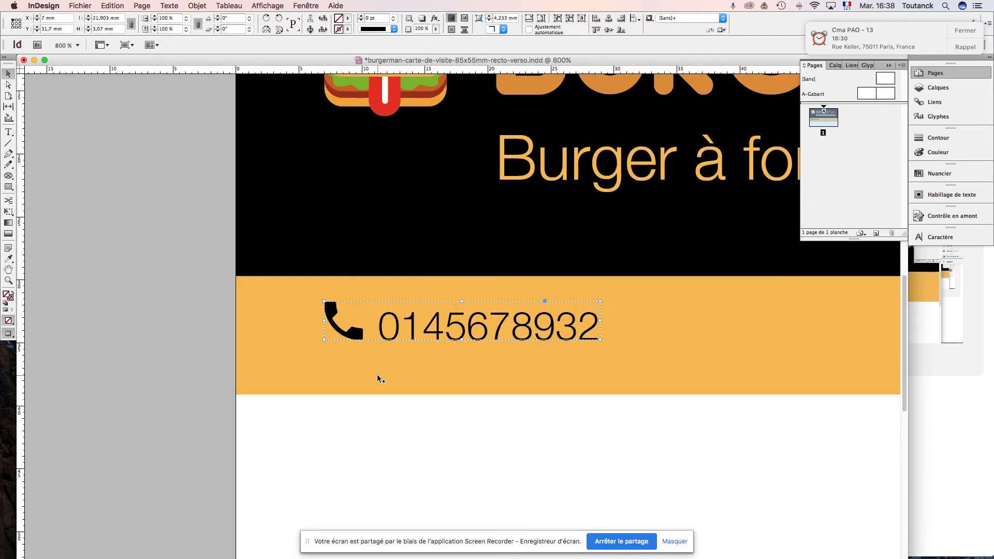
left_click(358, 443)
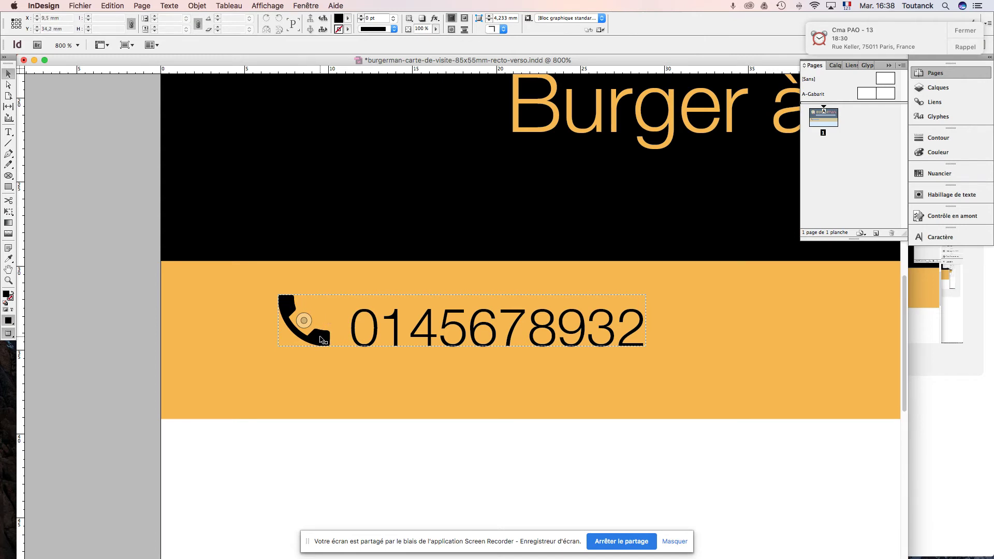
double_click(321, 340)
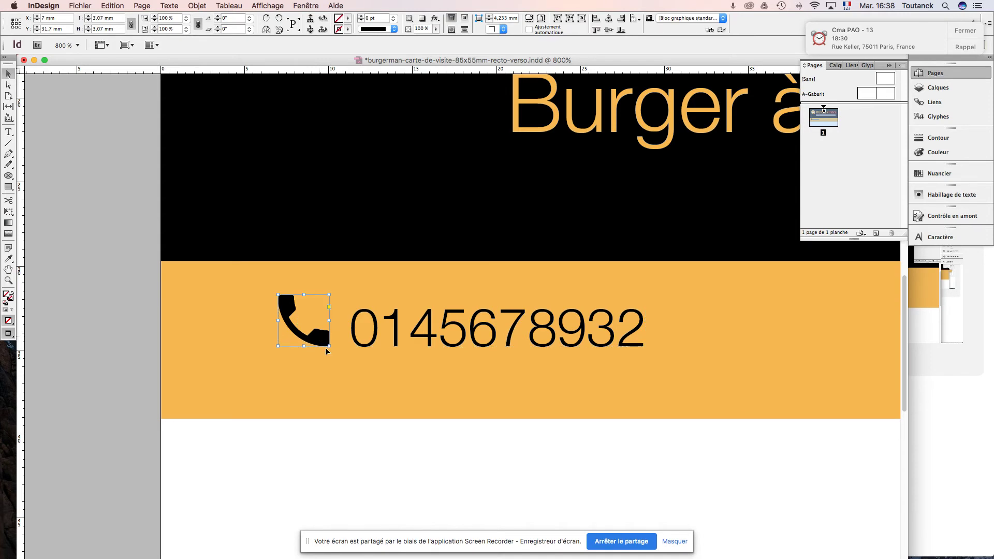
left_click(331, 437)
left_click(373, 340)
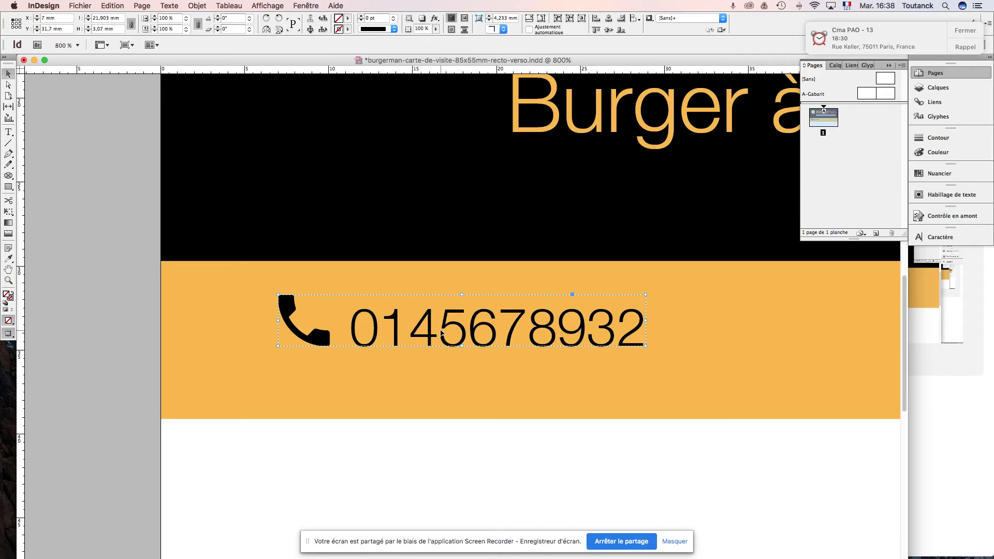
key("super+shift+a")
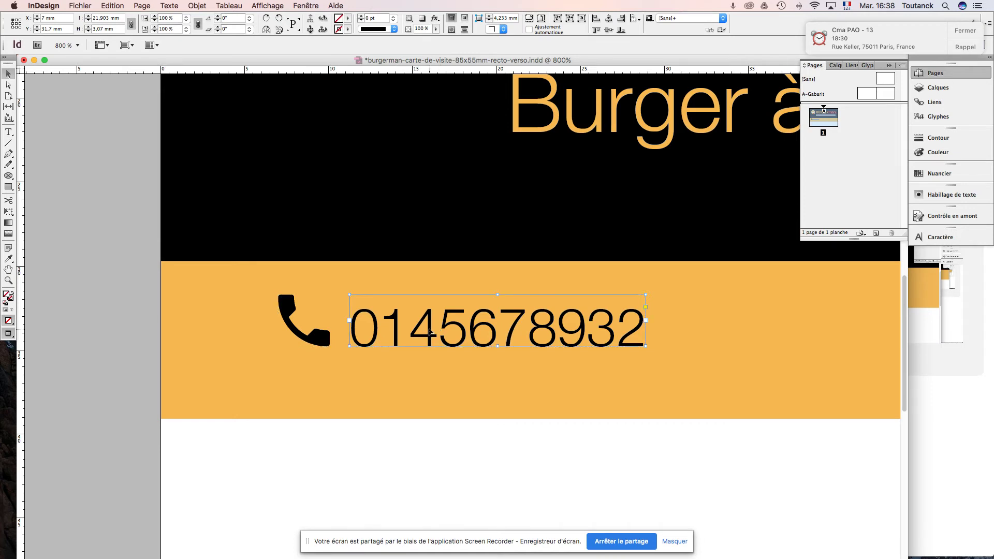
left_click(409, 333)
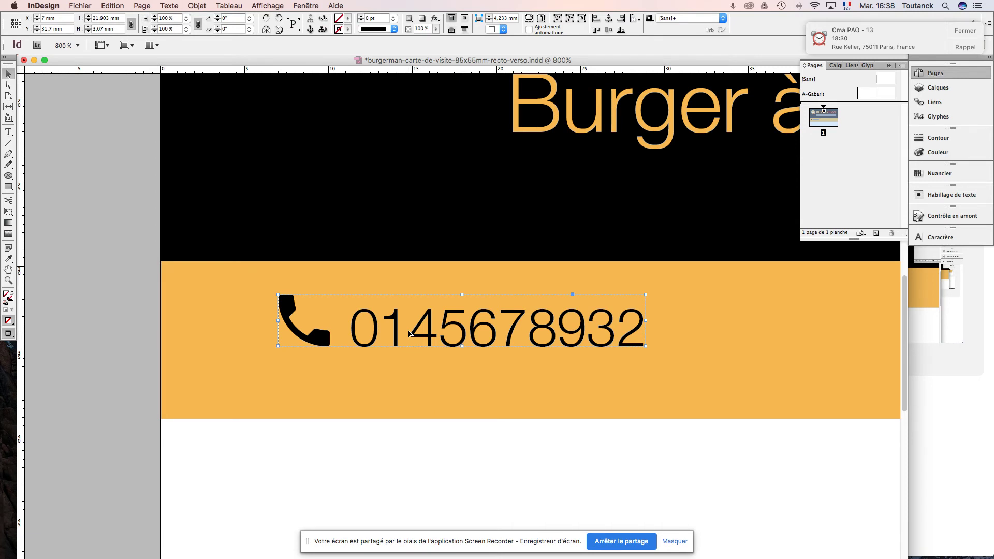
Step: Ungroup and regroup the icon with the number, then nudge the group down and back up
key("super+shift+g")
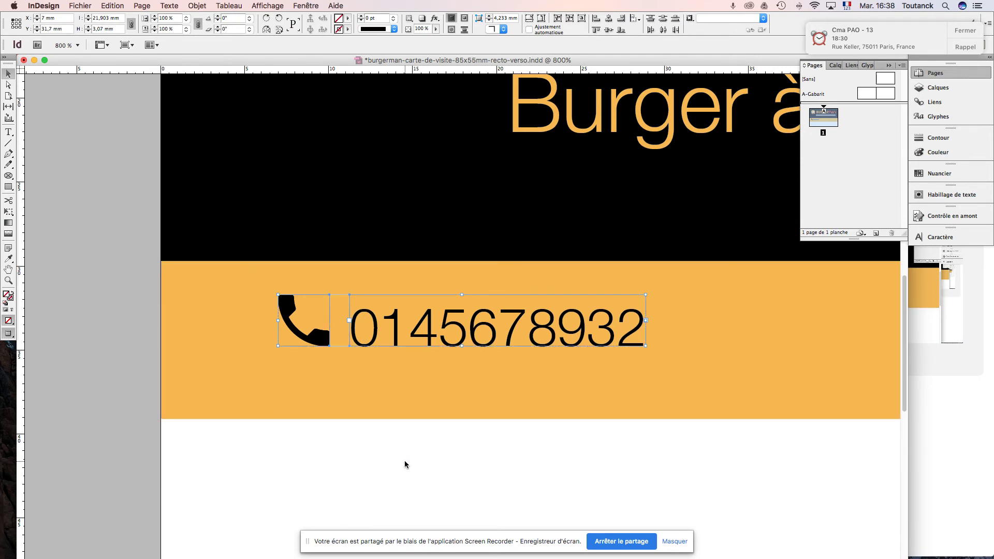
left_click(405, 462)
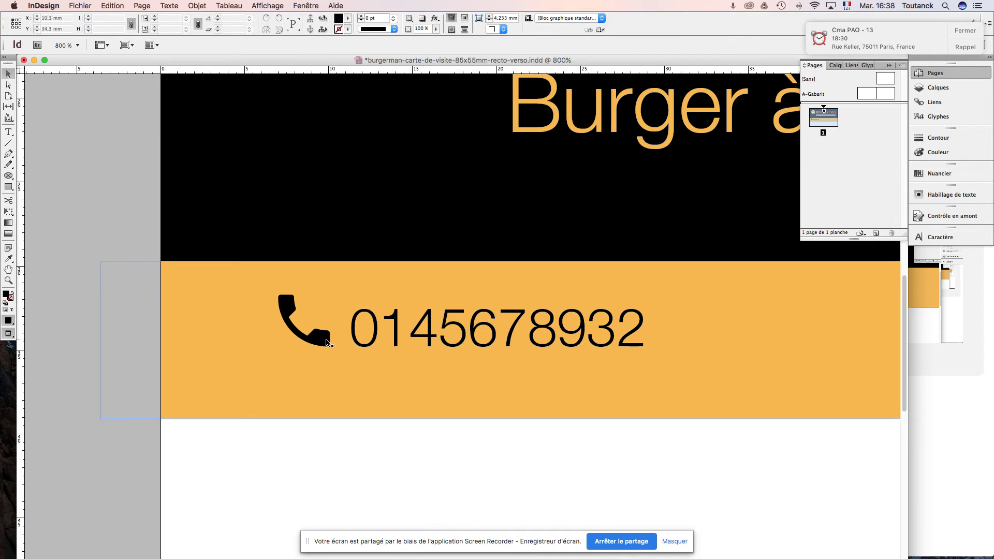
left_click(303, 322)
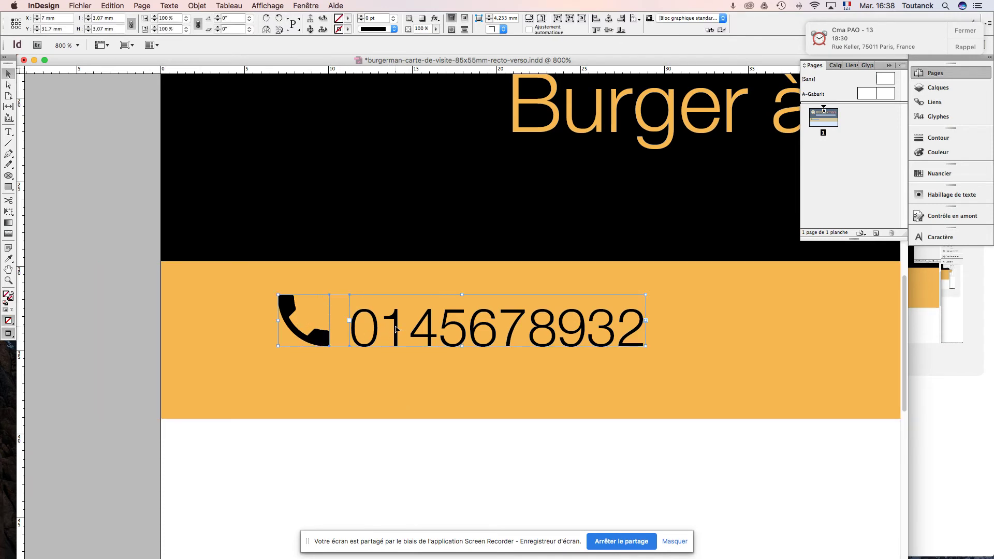
left_click(396, 329, "shift")
key("super+g")
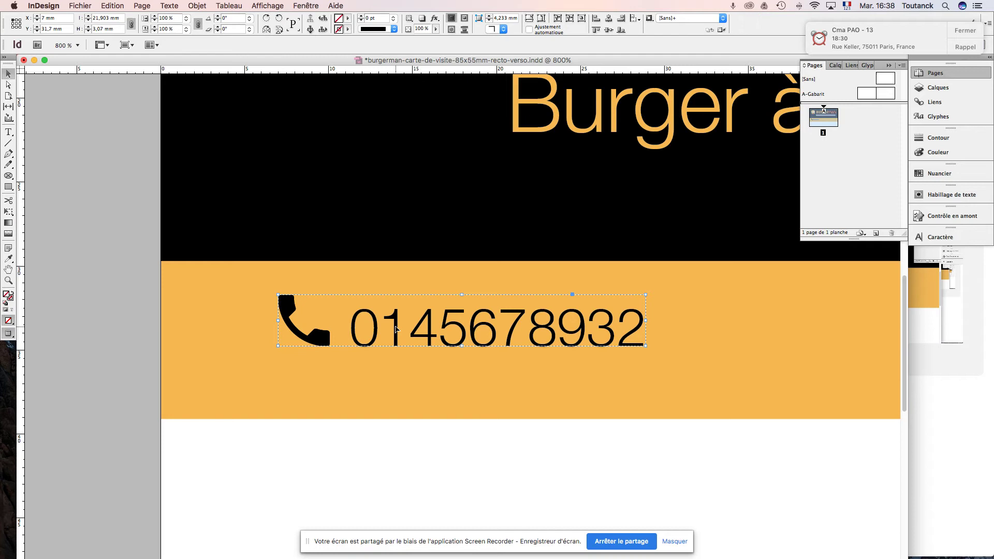
key("super+minus")
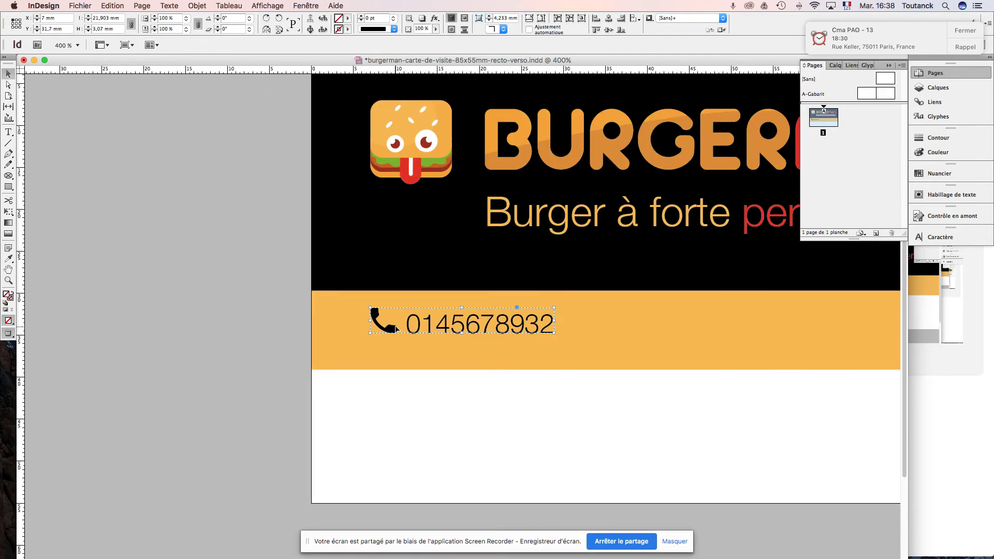
key("shift+Down")
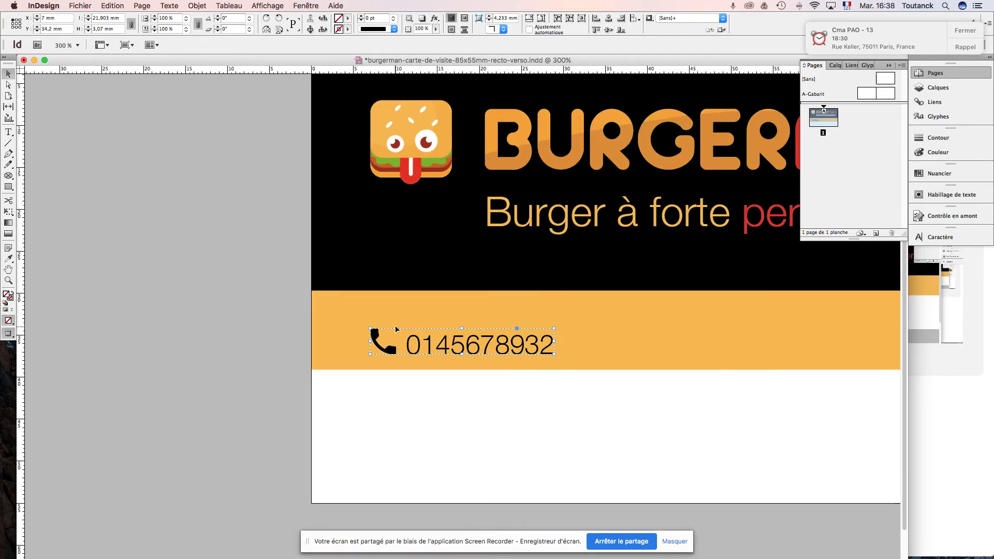
key("super+minus")
key("shift+Up")
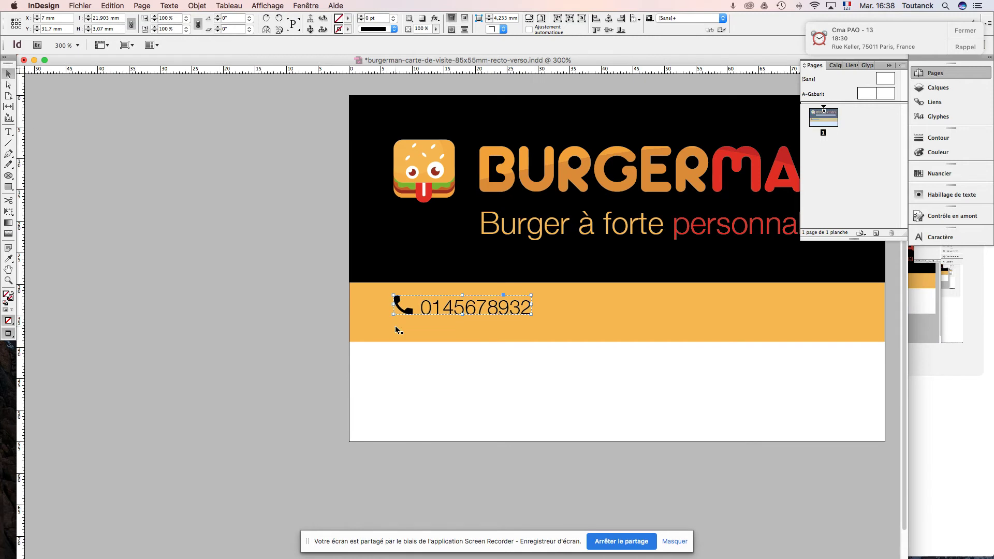
left_click_drag(612, 322, 456, 351)
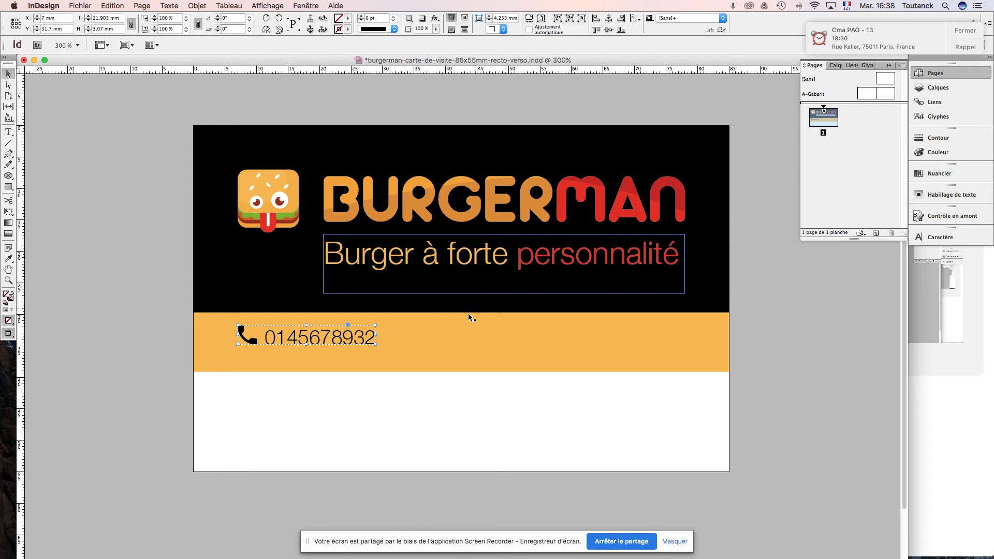
Step: Align the phone group to the orange band's vertical centre
left_click(442, 335)
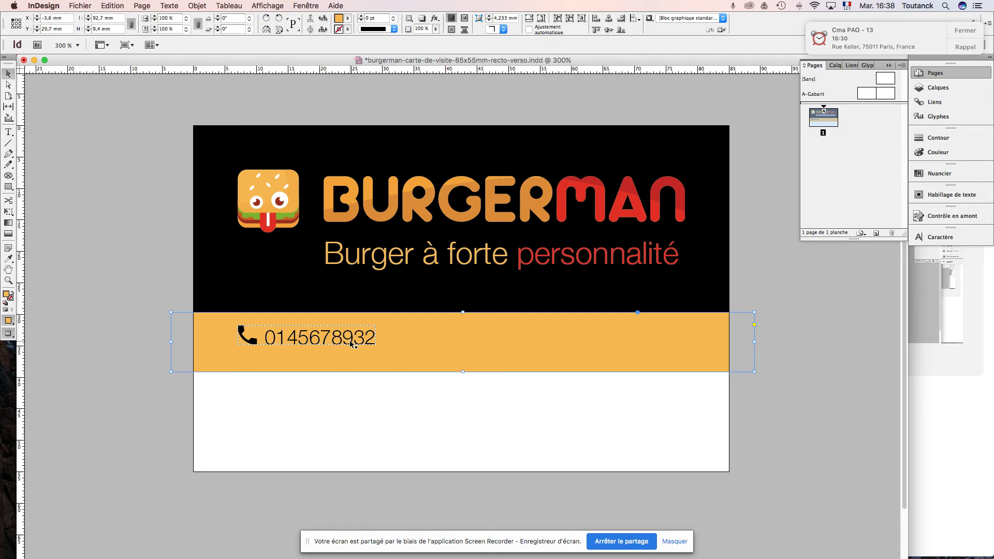
left_click(350, 341, "shift")
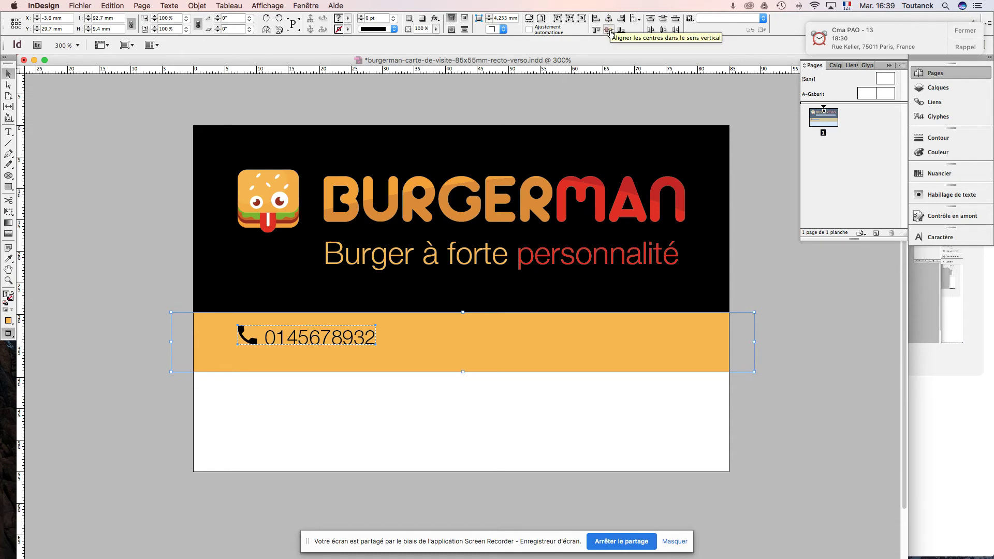
left_click(610, 31)
left_click(396, 375)
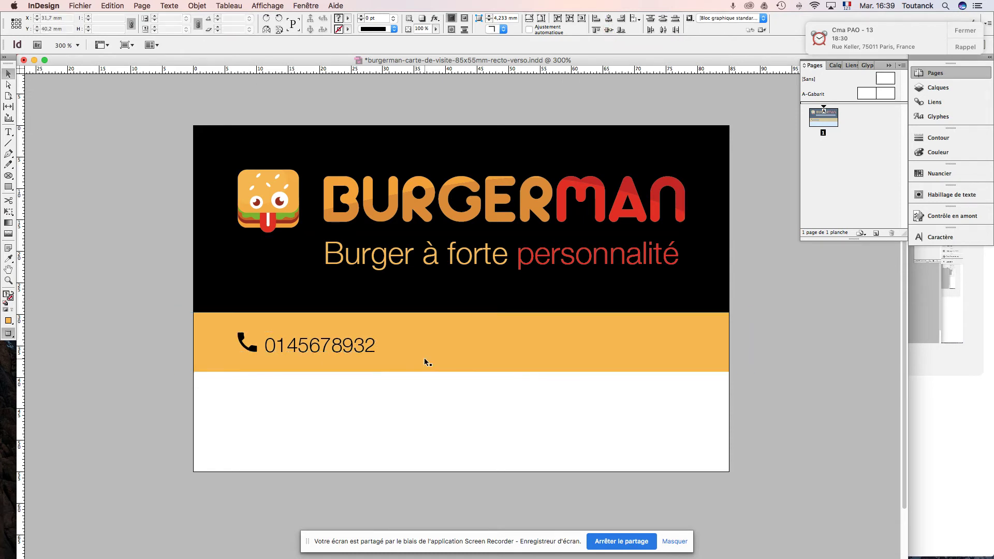
Step: Move the phone group up slightly to refine its position on the band
left_click(325, 350)
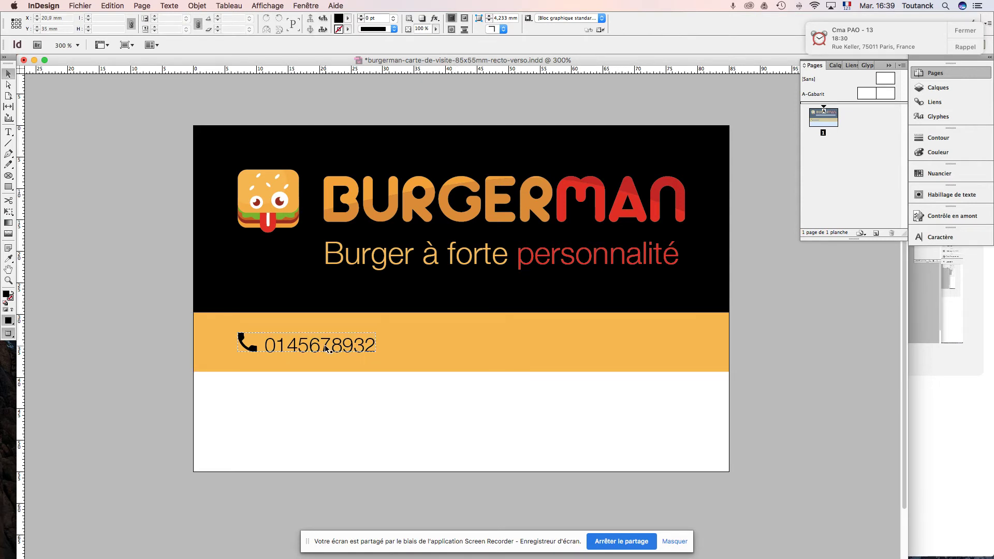
left_click(383, 414)
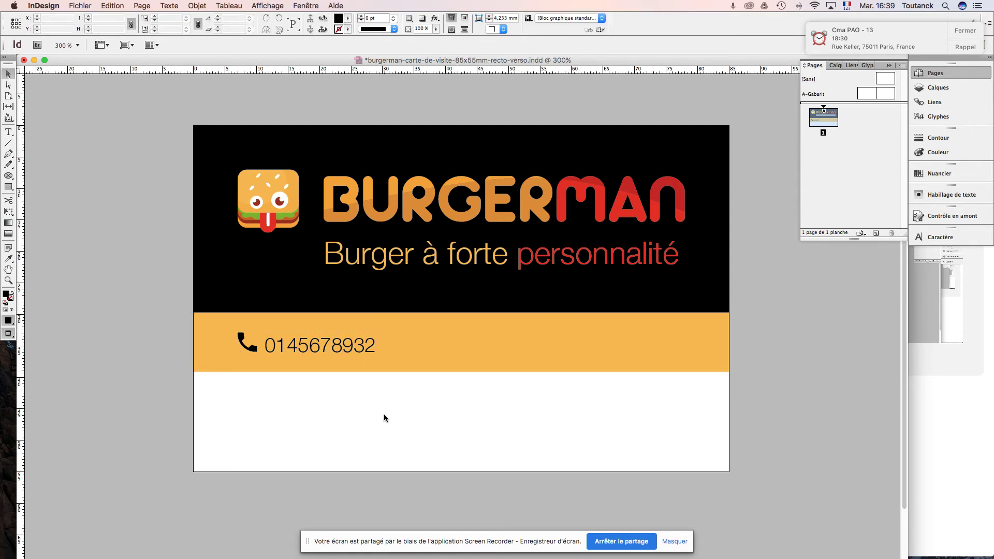
left_click(348, 351)
left_click_drag(348, 351, 348, 348)
left_click(343, 393)
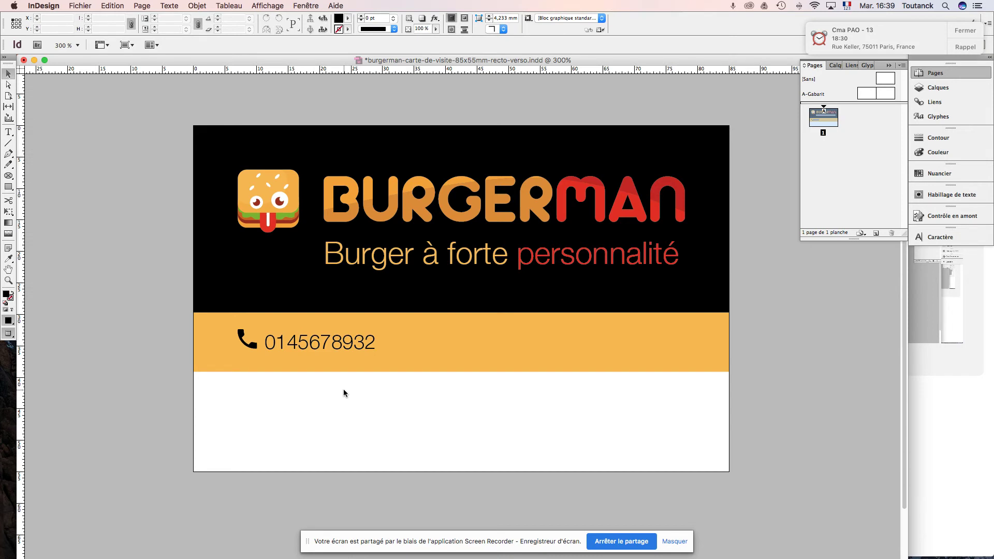
left_click(326, 339)
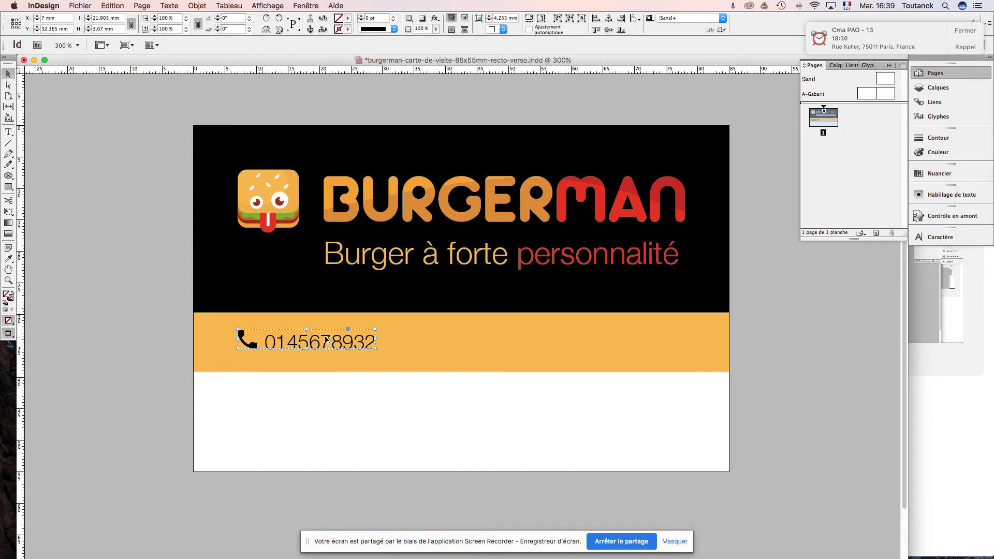
Step: Duplicate the phone group to the right at X 37 mm and select the copy's icon
key("alt+shift+Right")
key("alt+shift+Right")
key("alt+shift+Right")
key("alt+shift+Right")
key("alt+shift+Right")
key("alt+shift+Right")
key("alt+shift+Right")
key("alt+shift+Right")
key("alt+shift+Right")
key("alt+shift+Right")
key("alt+shift+Right")
key("alt+shift+Right")
key("alt+shift+Right")
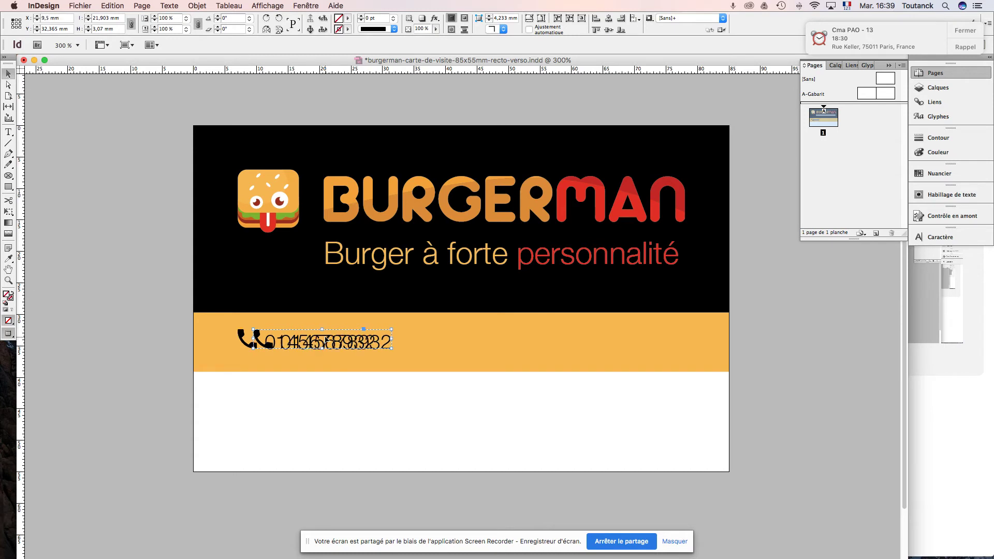
key("shift+Left")
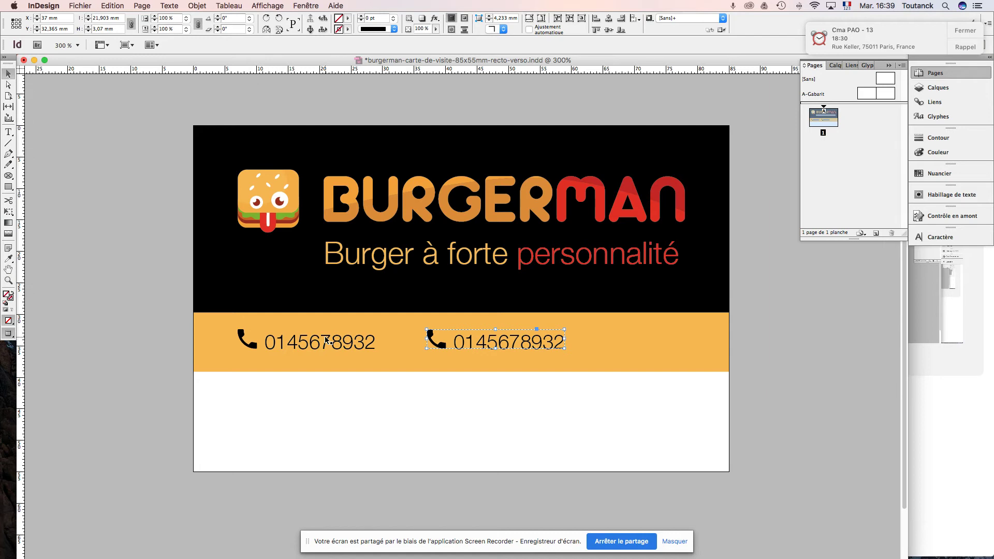
key("super+equal")
key("super+equal")
key("super+equal")
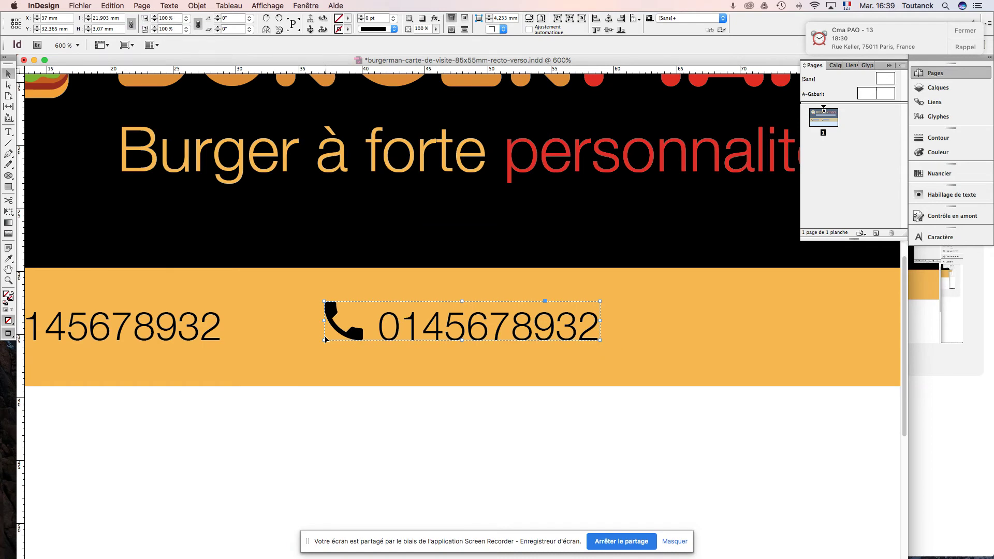
left_click(394, 446)
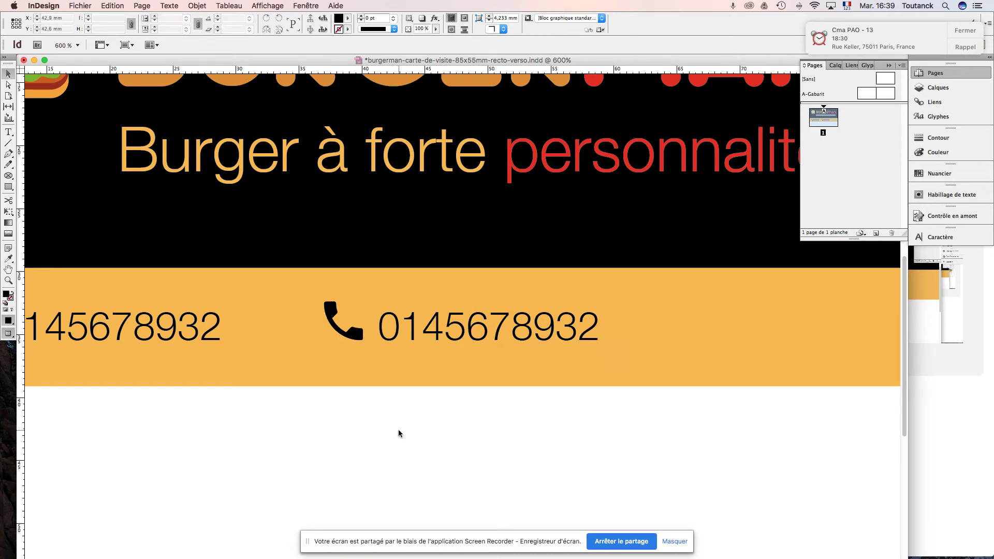
left_click(351, 333)
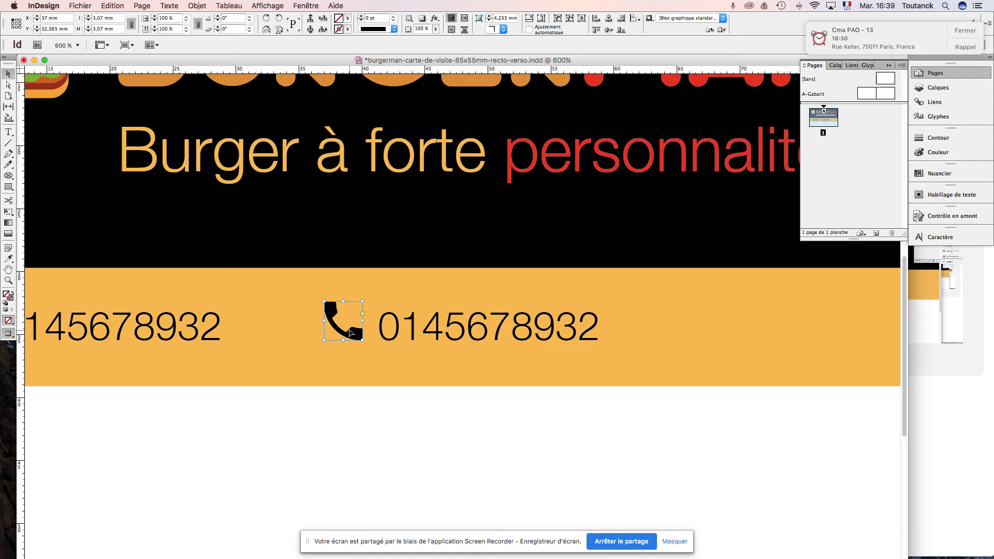
Step: Replace the phone icon in the copied group with baseline-where_to_vote-24px.ai using Replace Selected Item
key("super+d")
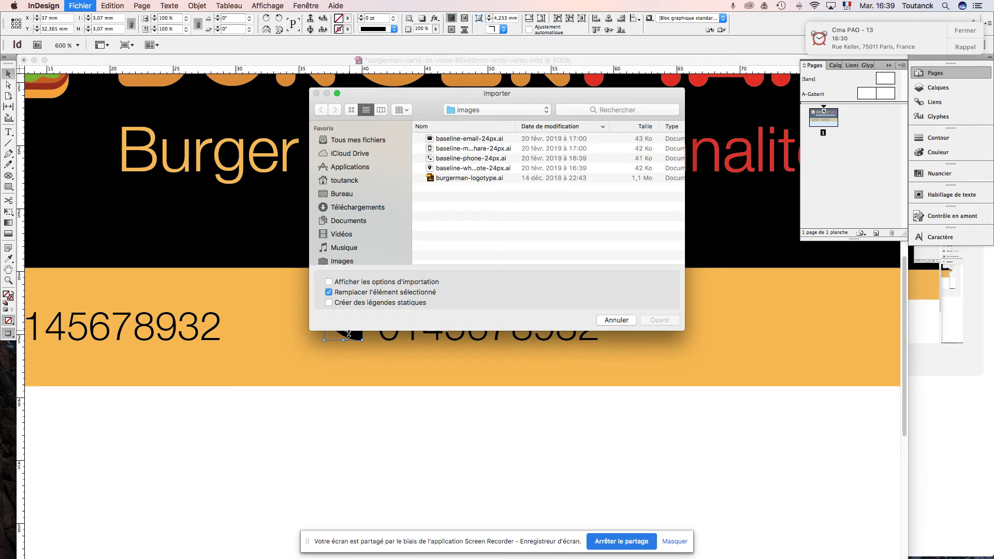
scroll(357, 334, "down", 5)
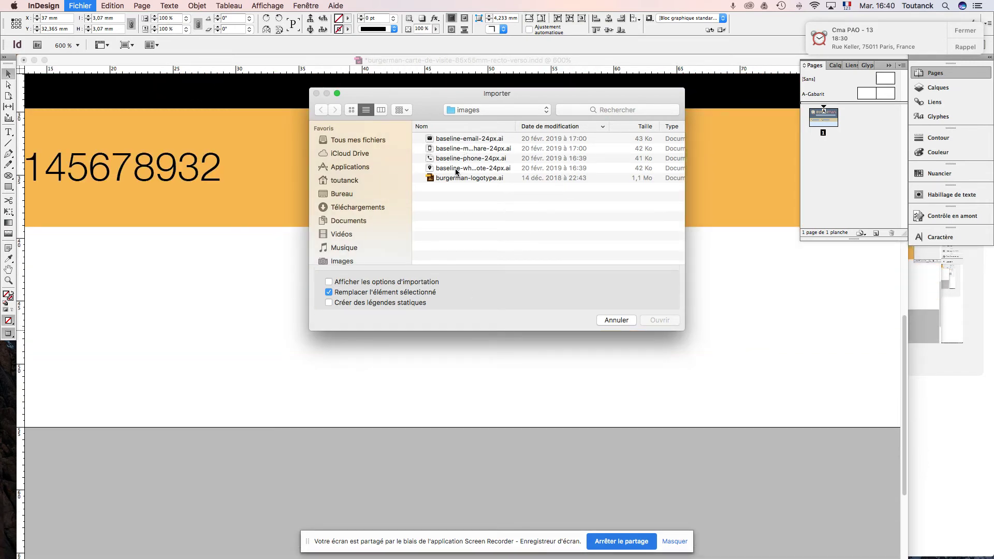
left_click_drag(516, 127, 578, 124)
left_click(493, 169)
left_click(660, 320)
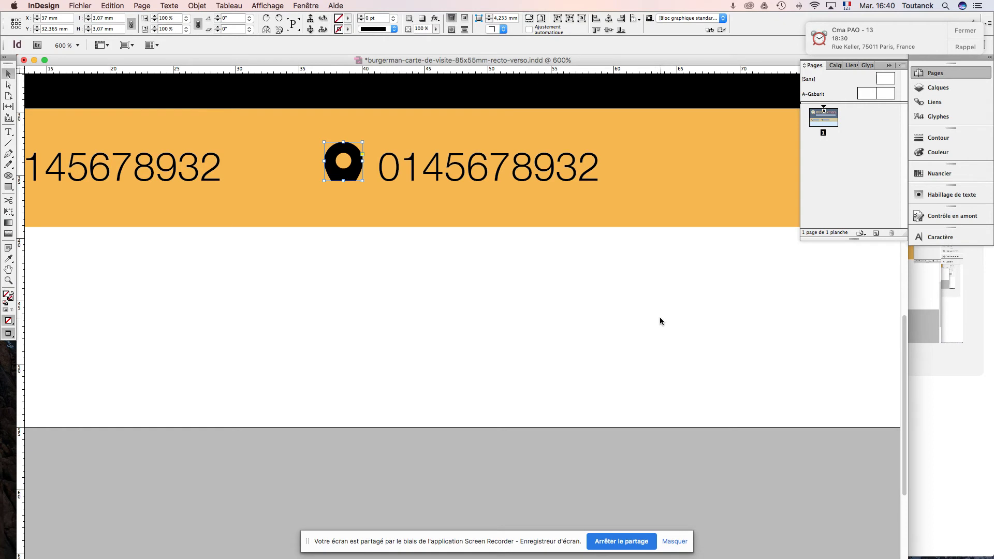
key("super+minus")
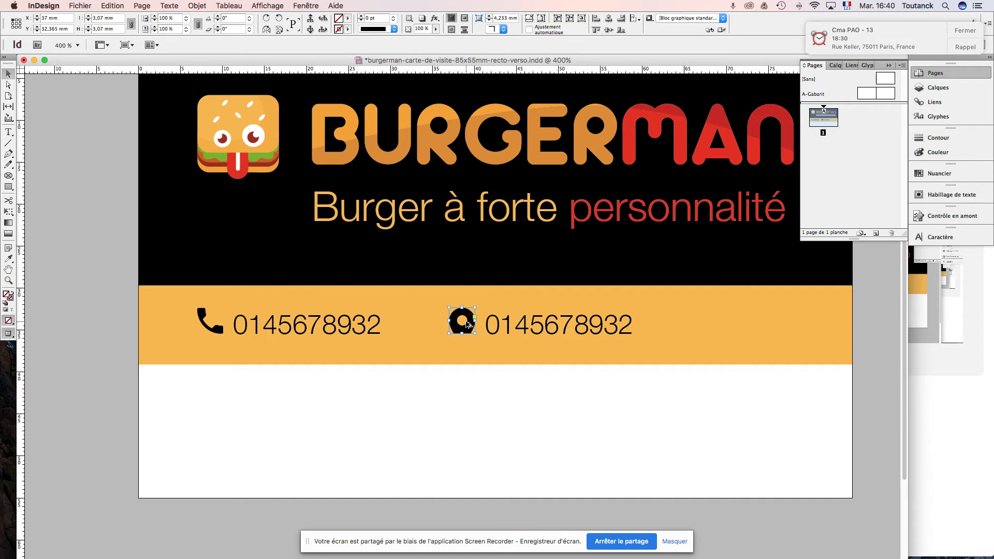
left_click(520, 401)
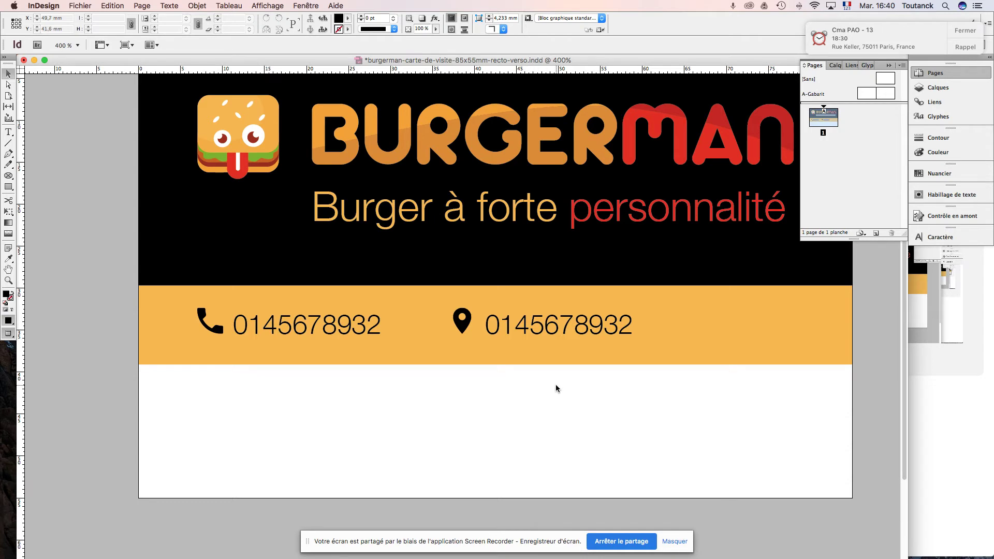
left_click(563, 325)
Step: Widen the second number's text frame inside the pin group
double_click(568, 325)
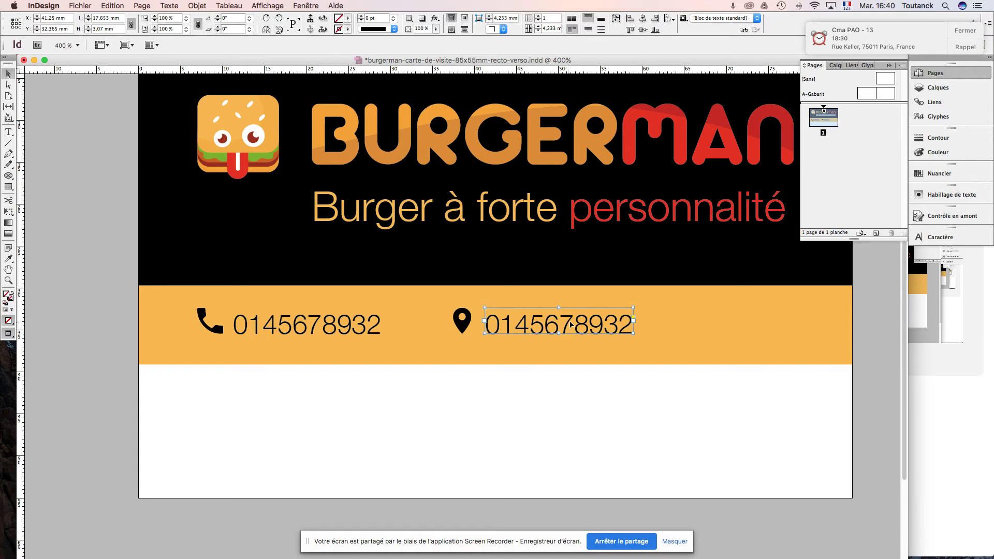
left_click_drag(695, 322, 550, 309)
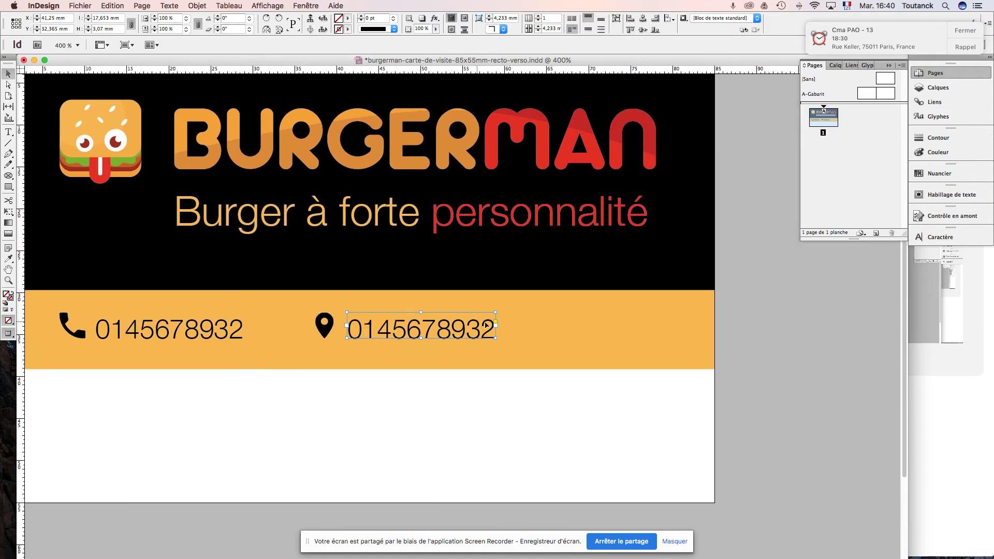
left_click_drag(496, 325, 656, 328)
left_click(456, 433)
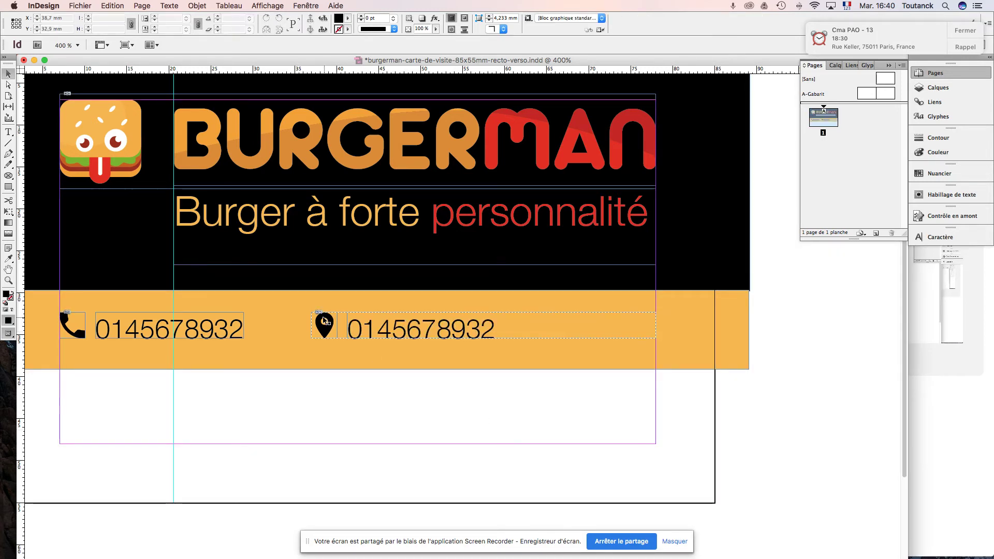
Step: Nudge the pin-and-number group slightly to the left
left_click(328, 328)
key("shift+Left")
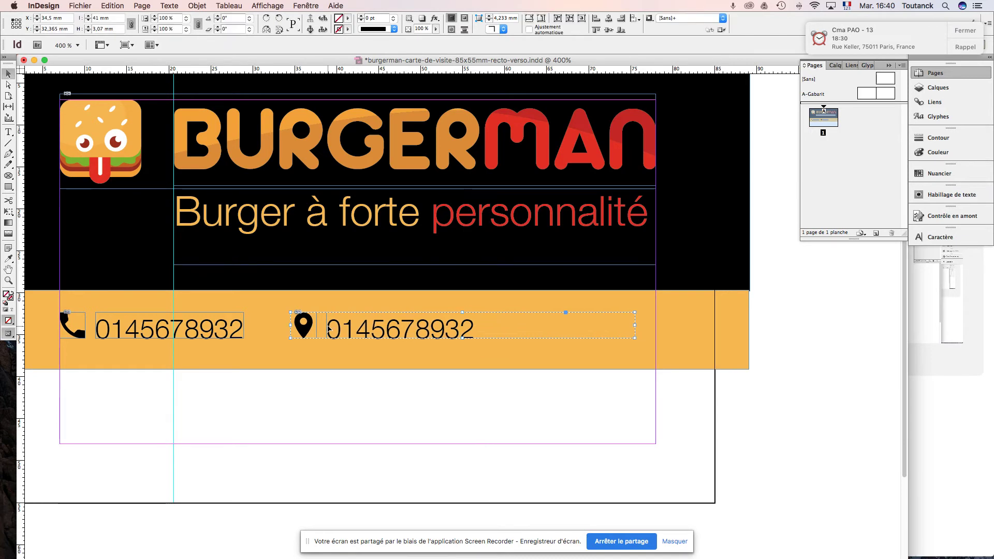
key("shift+Left")
key("shift+Right")
key("Left")
key("Left")
key("Left")
key("Left")
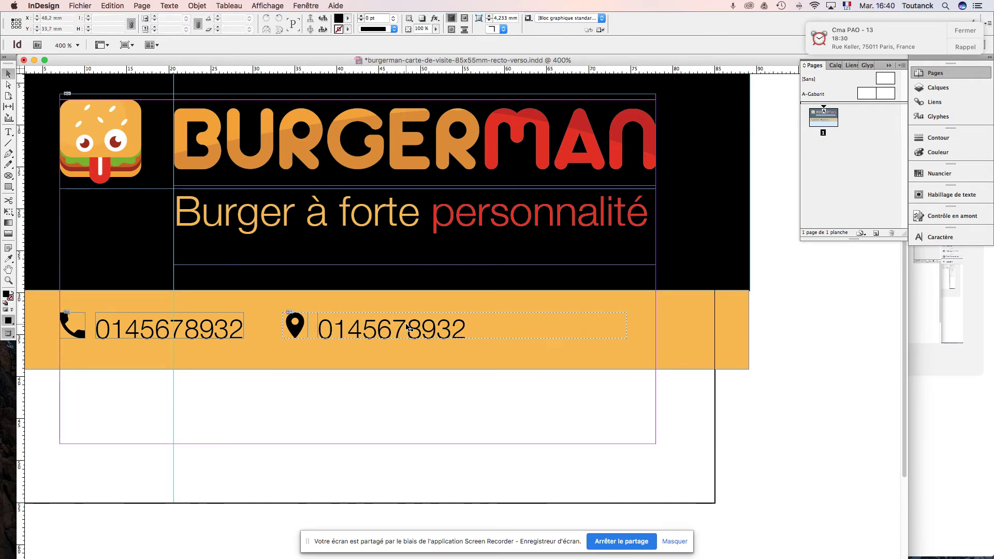
Step: Stretch the number frame to the right margin guide, about 40.25 mm wide
double_click(427, 332)
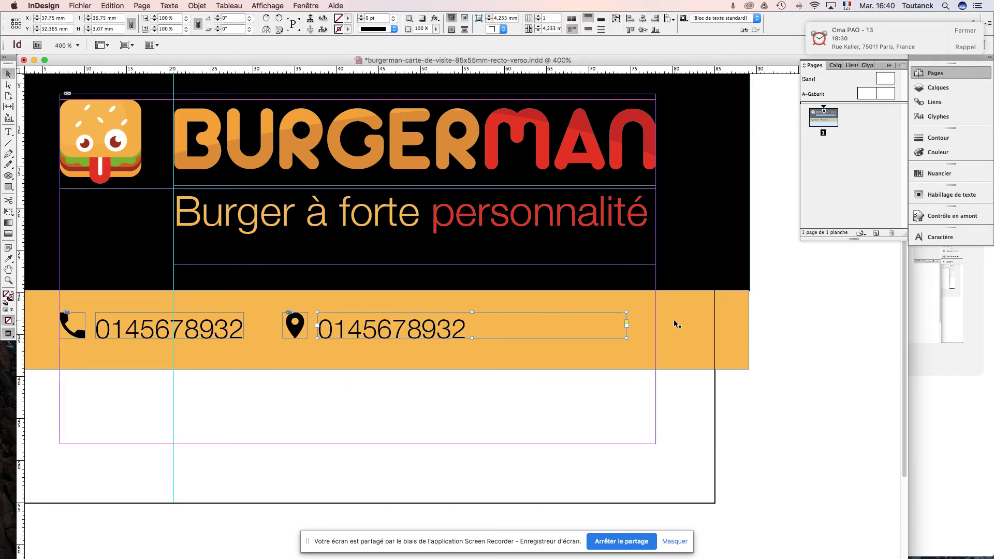
left_click_drag(626, 329, 657, 331)
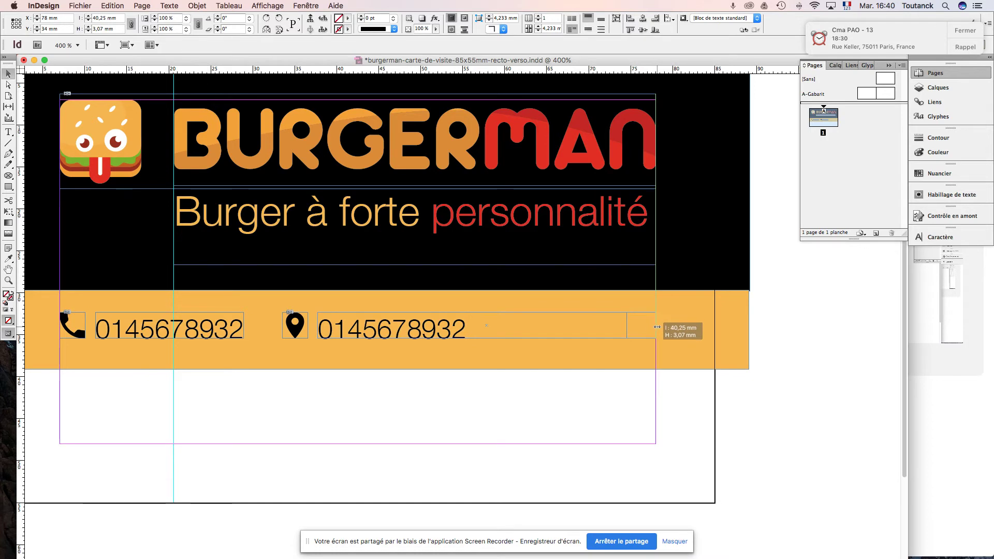
left_click(549, 422)
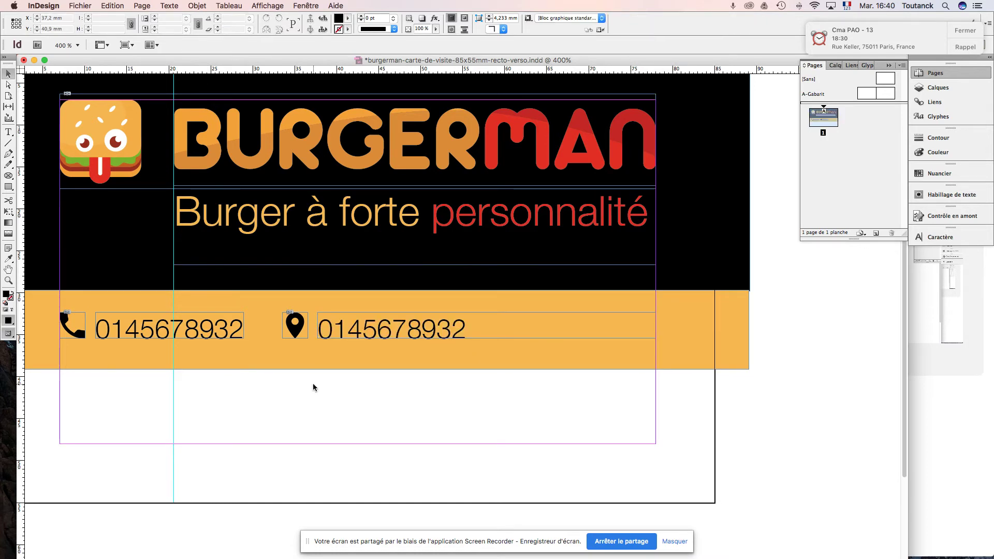
key("super+Tab")
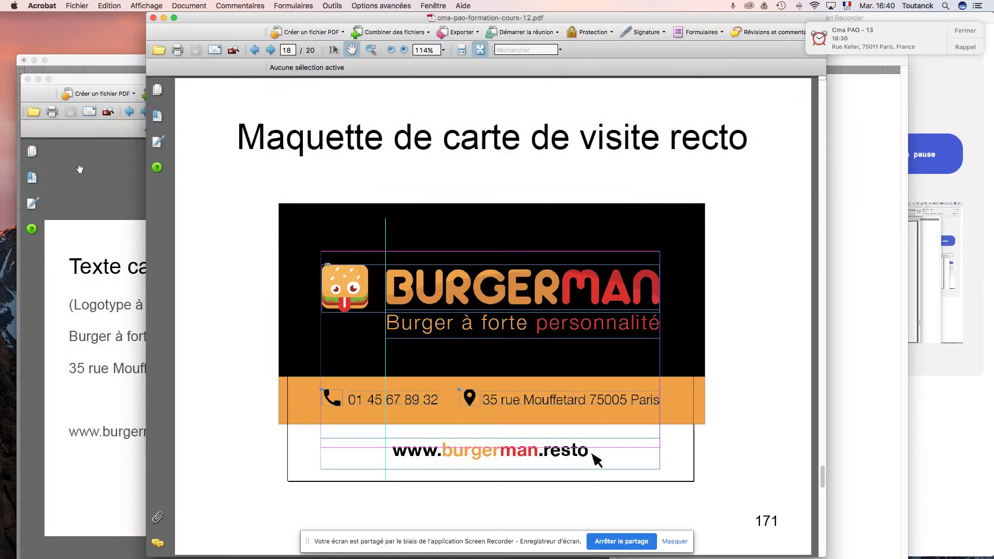
Step: Select the street address line in Acrobat's card text PDF with the Select tool
left_click(80, 170)
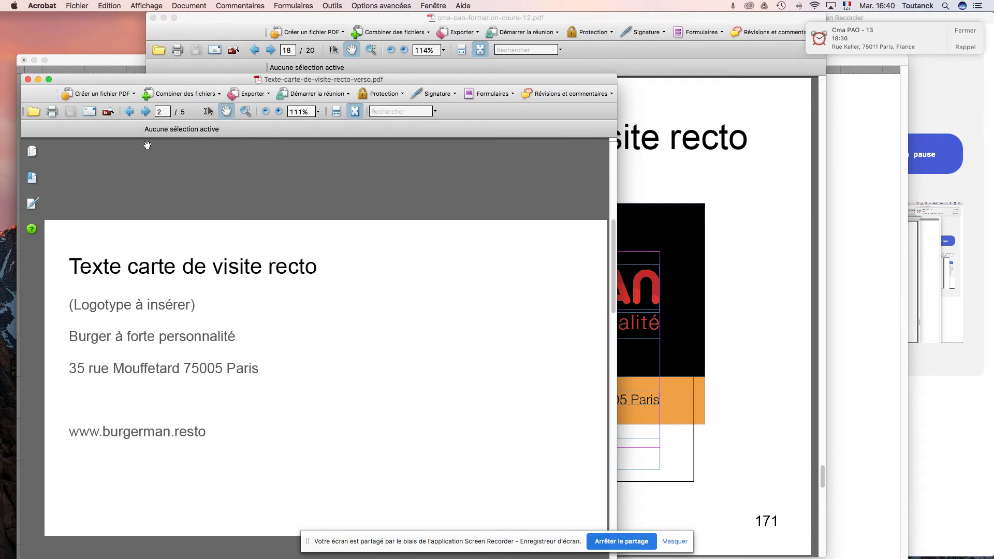
left_click(208, 113)
left_click_drag(70, 369, 254, 371)
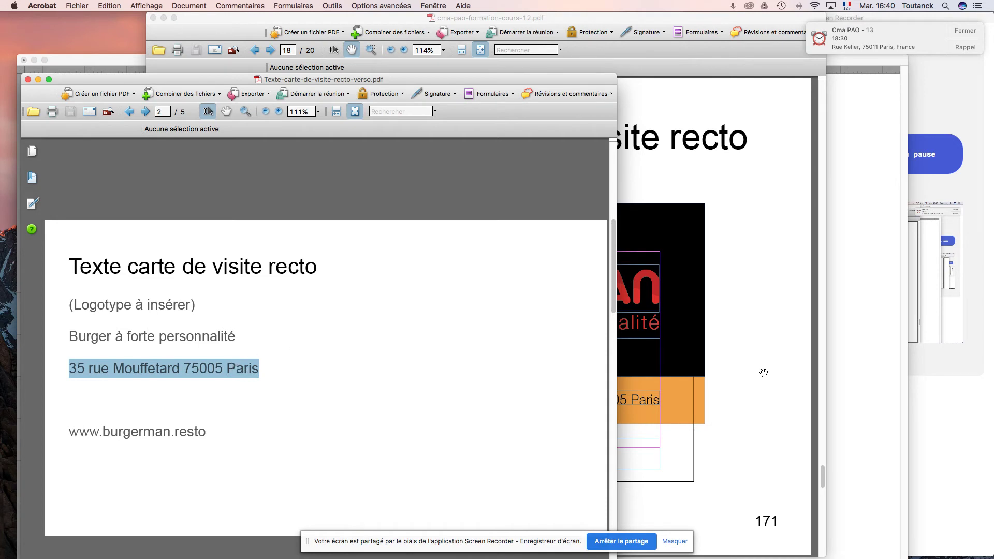
left_click(756, 391)
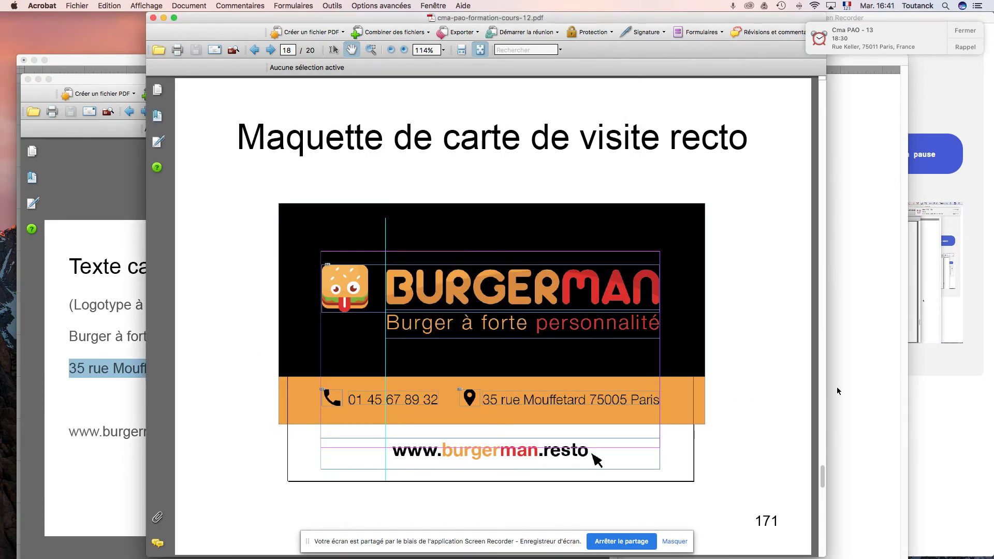
left_click(864, 379)
Step: Paste the street address over the duplicated phone number beside the pin
left_click(412, 337)
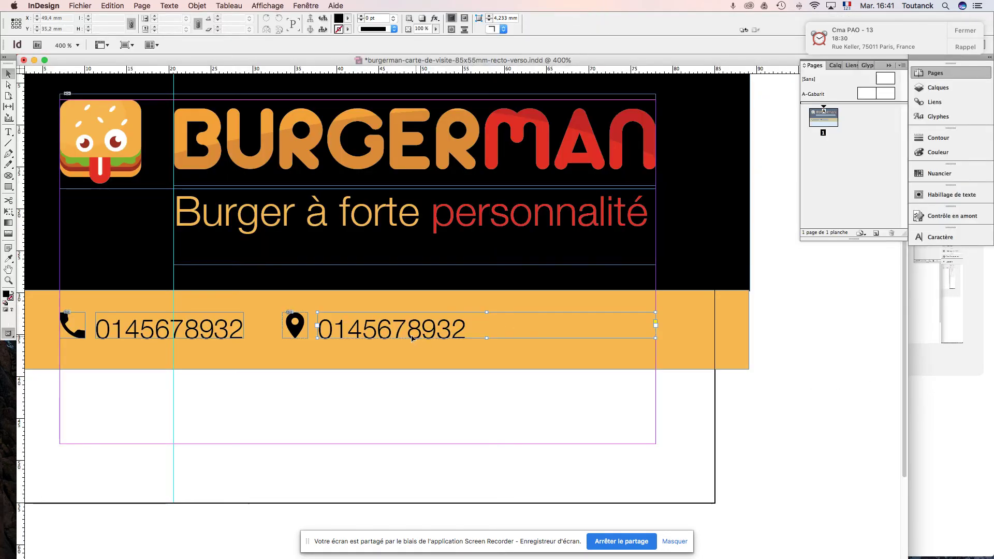
double_click(378, 331)
double_click(377, 331)
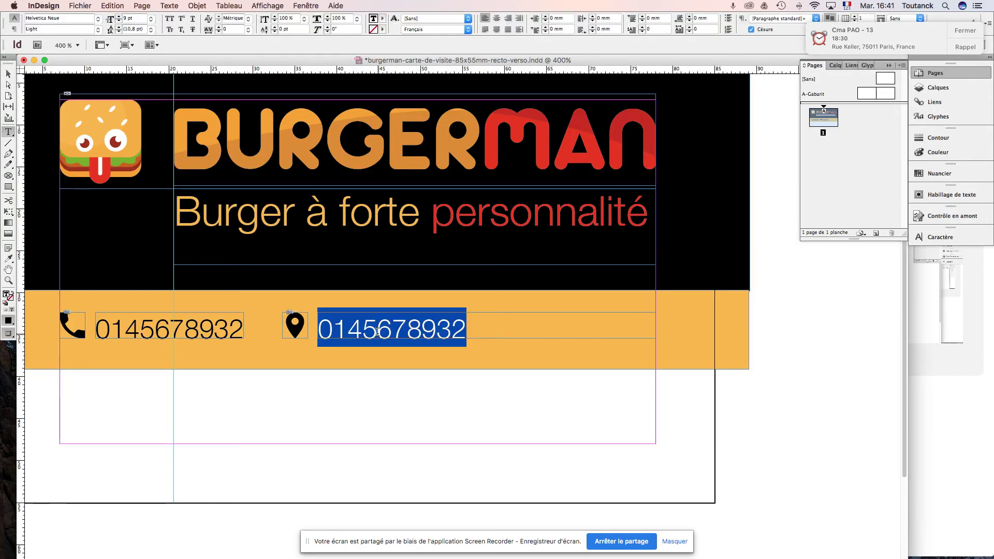
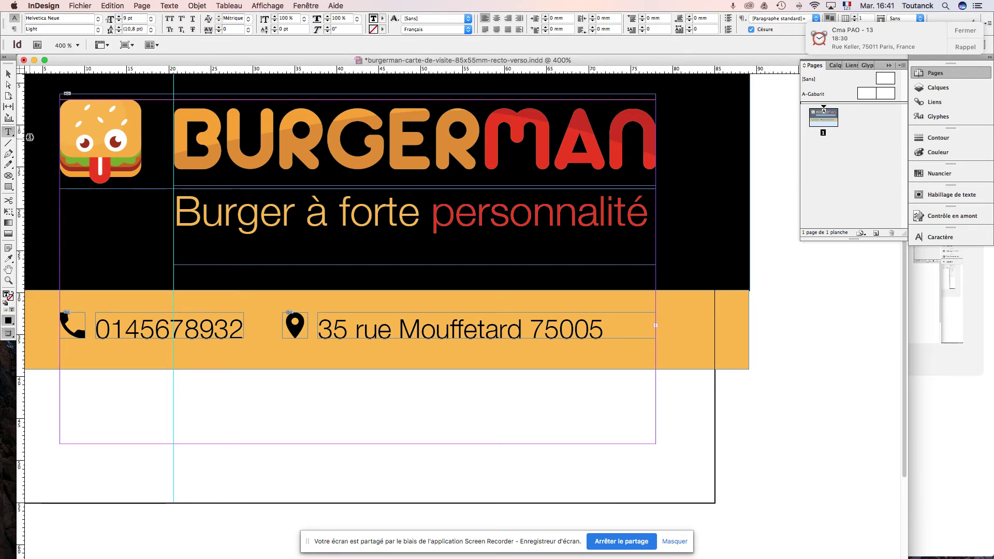
Step: Move the pin-and-address group left and widen the address frame so the full address shows
left_click(8, 74)
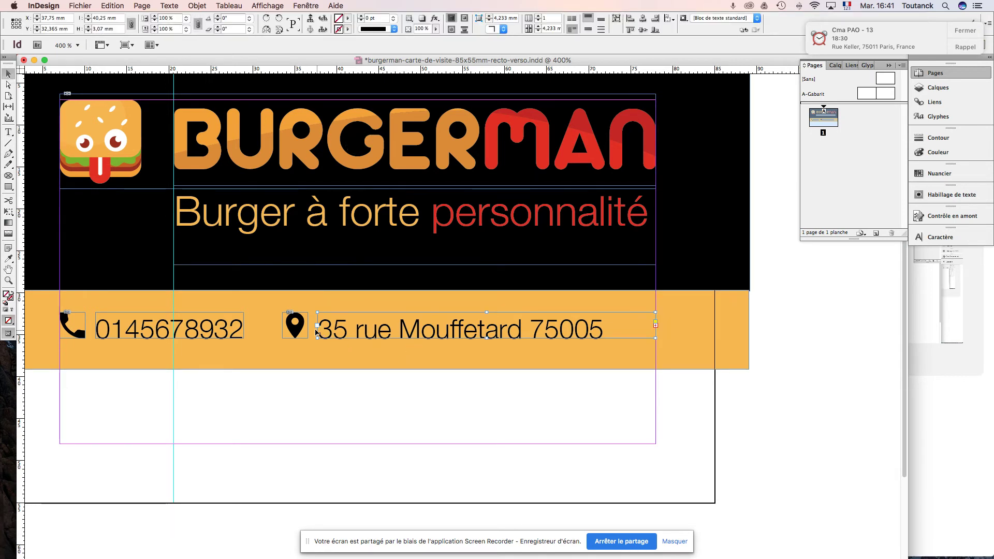
left_click(301, 327)
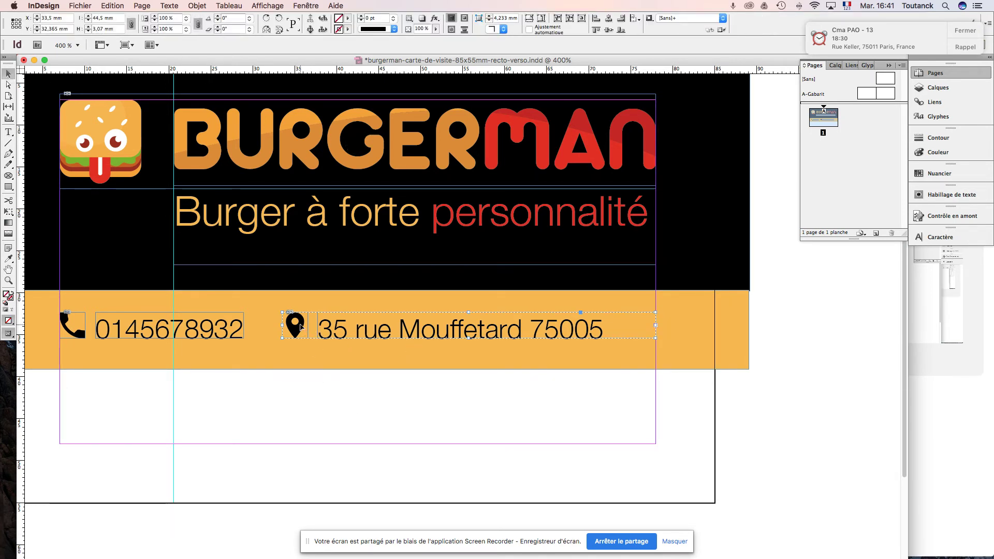
left_click_drag(301, 327, 280, 326)
double_click(634, 326)
left_click_drag(635, 325, 656, 327)
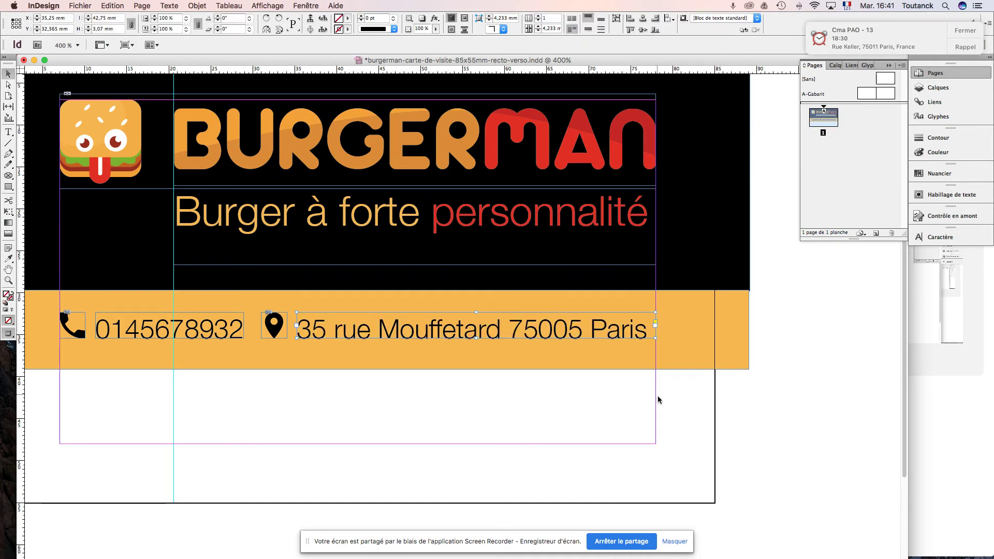
left_click(732, 425)
key("w")
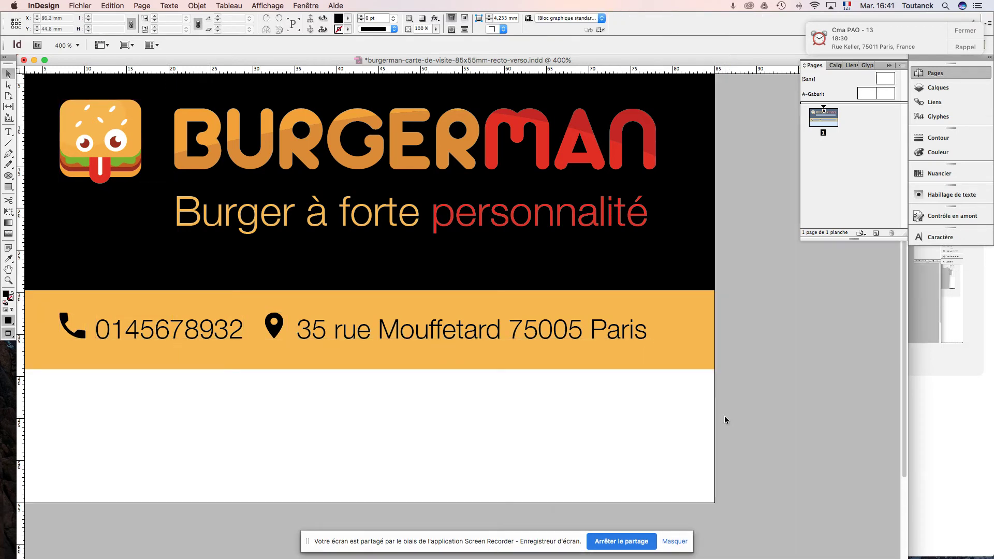
key("super+minus")
key("super+minus")
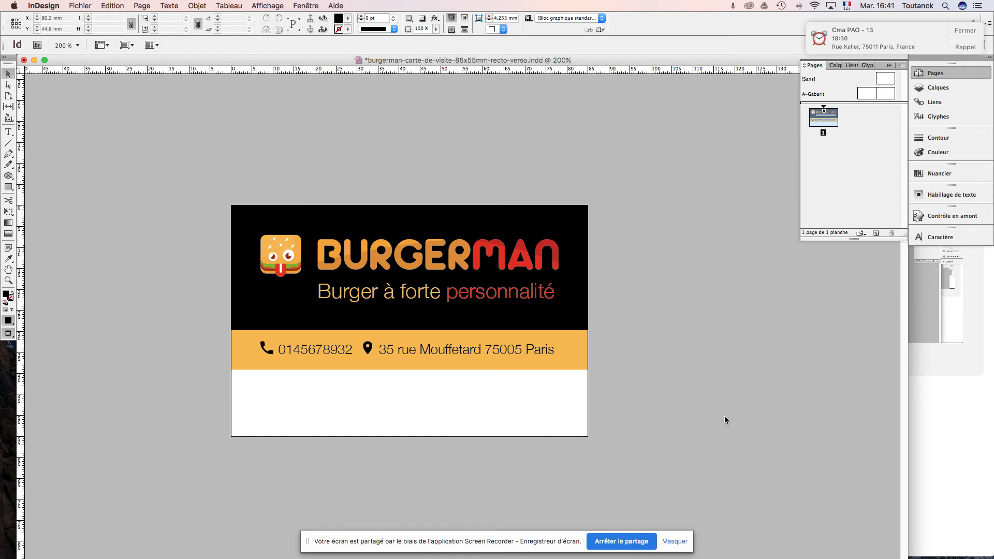
Step: Nudge the location pin one step right toward the address and save the card document
key("super+equal")
key("super+equal")
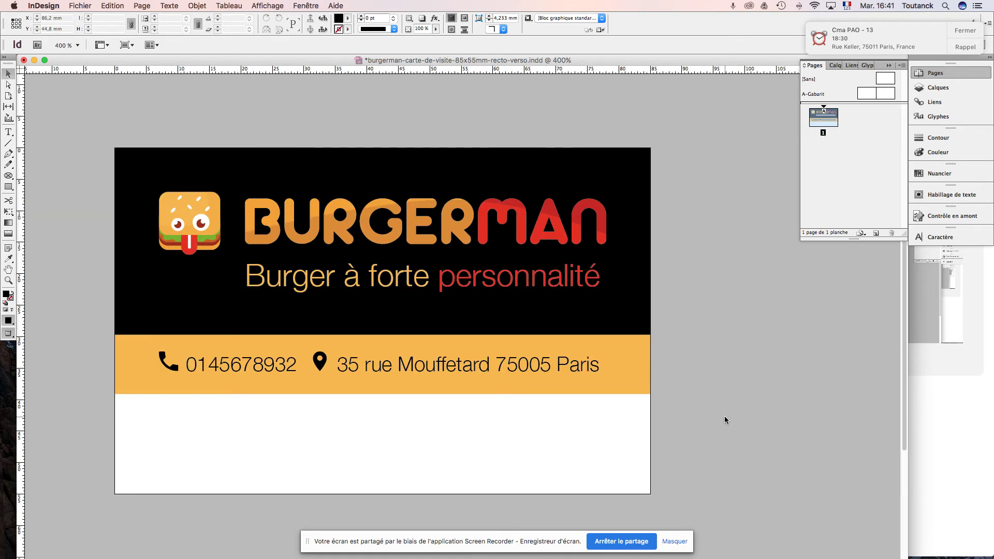
left_click(278, 378)
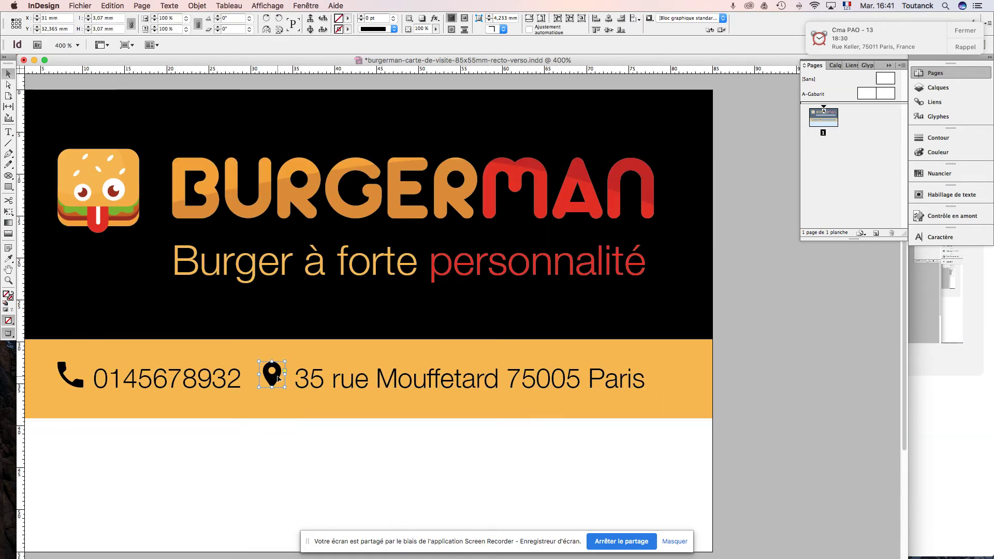
key("Right")
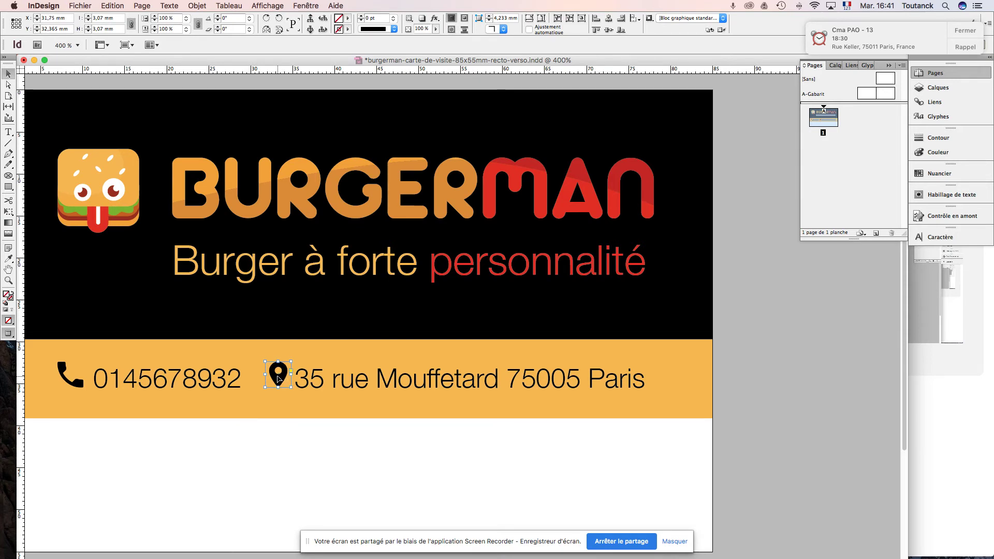
scroll(287, 424, "right", 3)
scroll(296, 467, "up", 2)
left_click(293, 474)
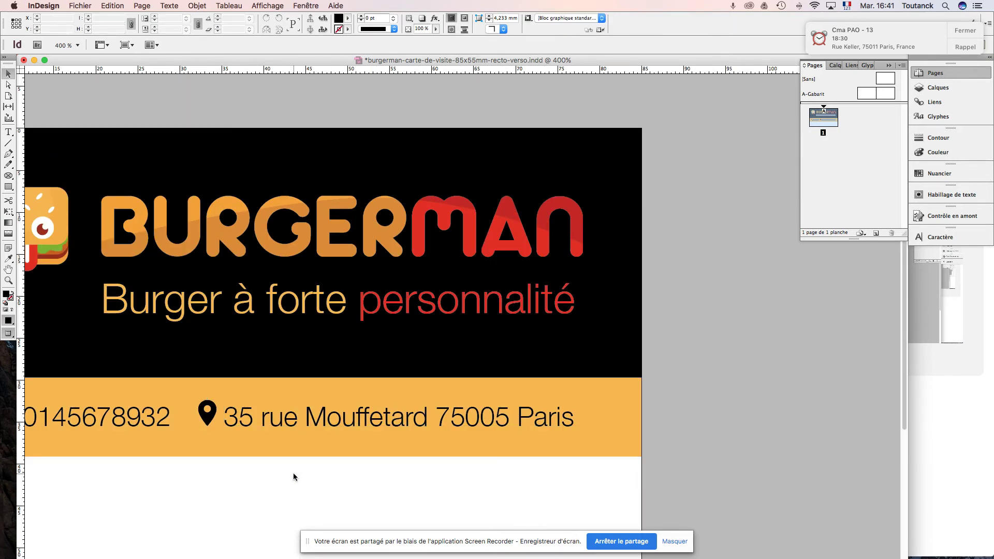
key("super+minus")
key("super+minus")
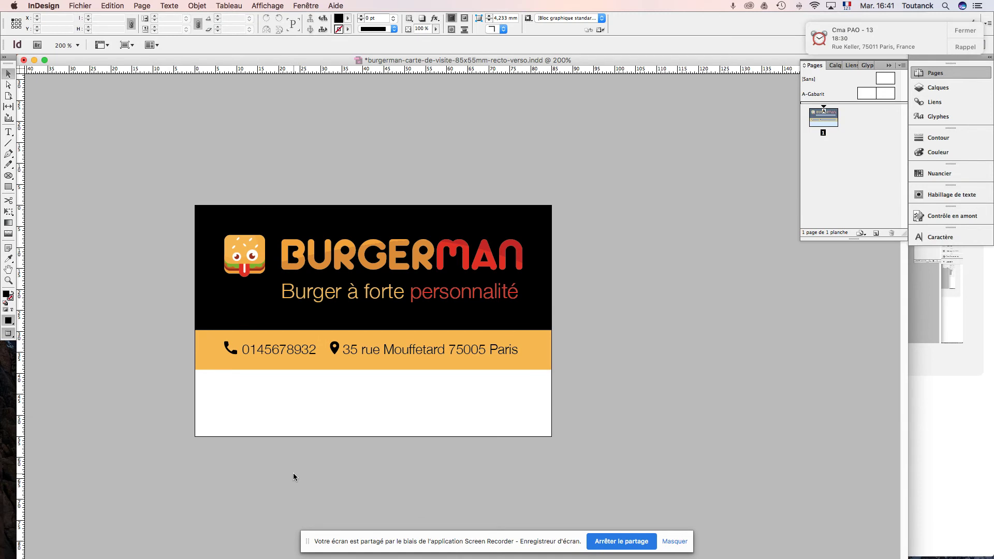
key("super+s")
key("super+Tab")
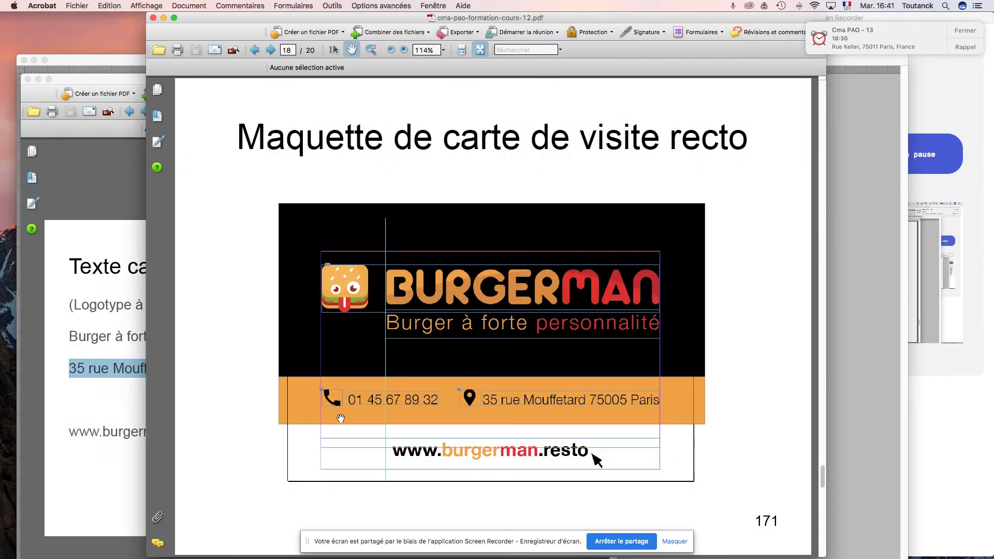
key("Left")
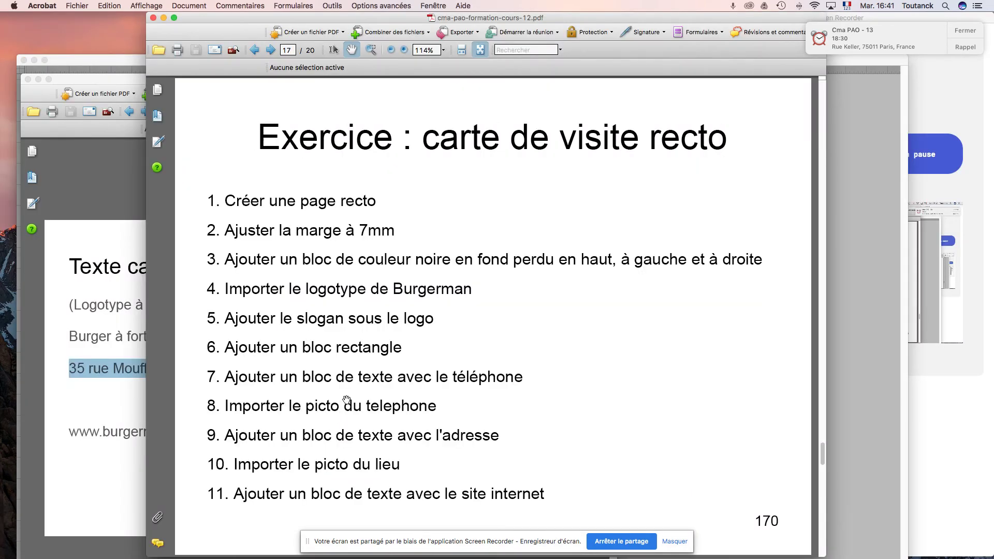
key("Right")
key("Right")
key("Right")
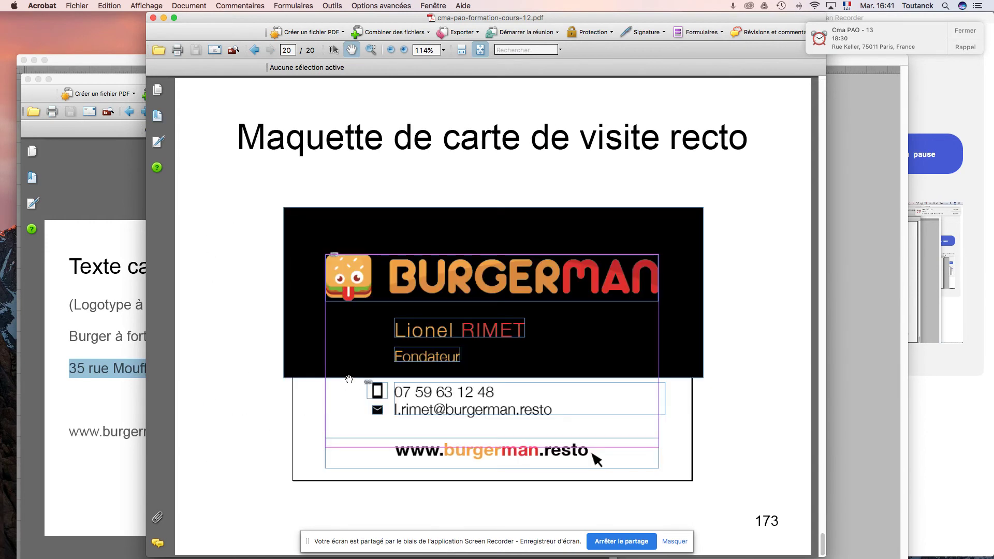
key("Left")
key("Left")
key("Left")
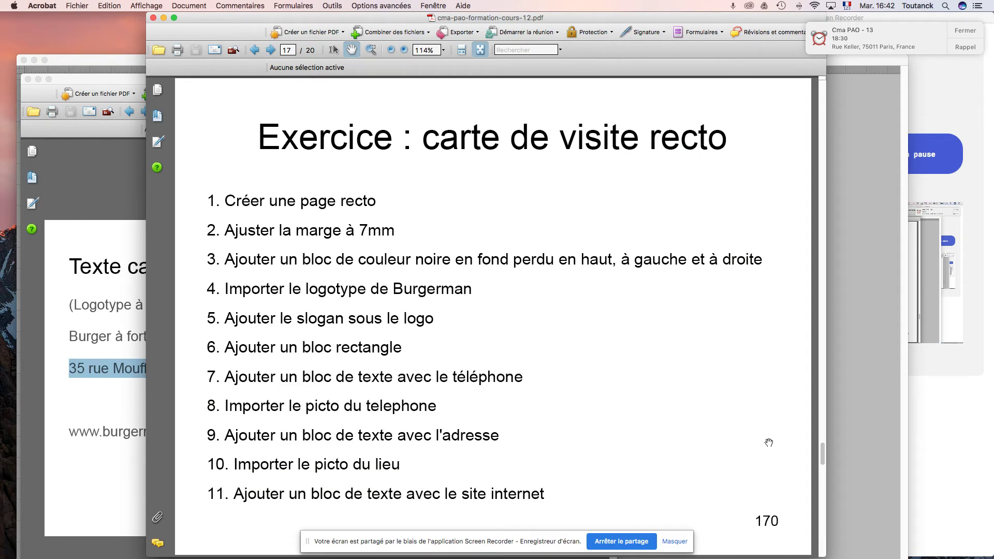
left_click(86, 467)
left_click(85, 467)
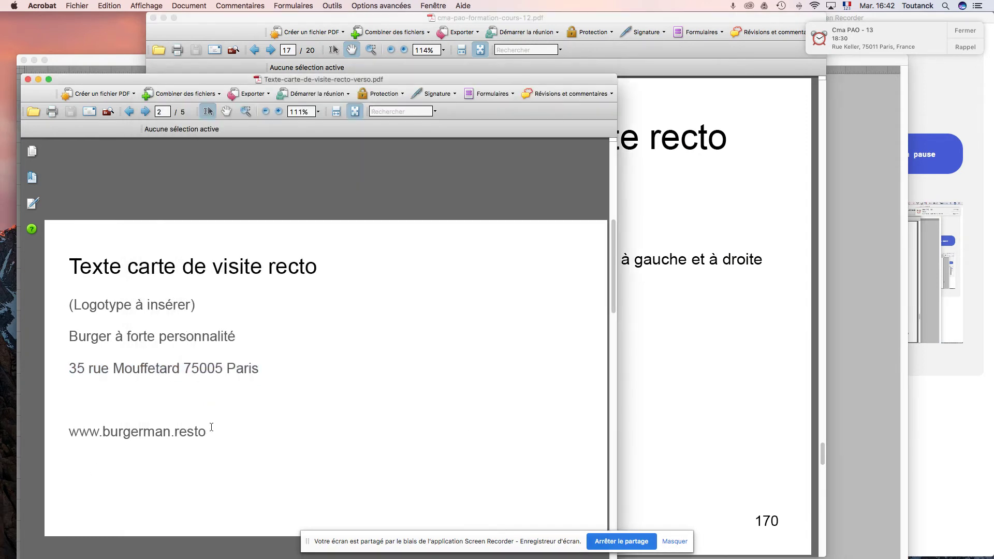
left_click_drag(206, 433, 67, 431)
key("super+c")
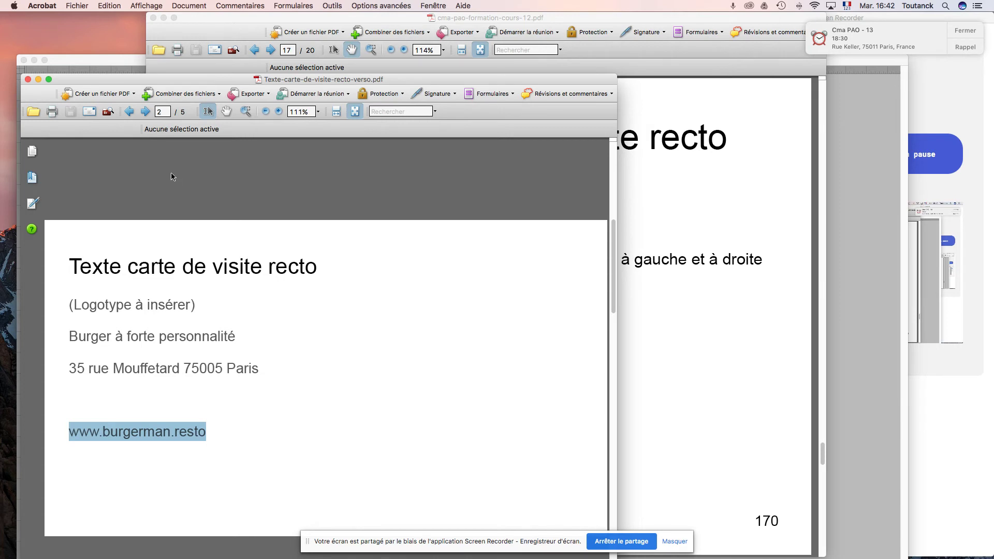
left_click(109, 6)
left_click(115, 54)
left_click(350, 216)
left_click(862, 402)
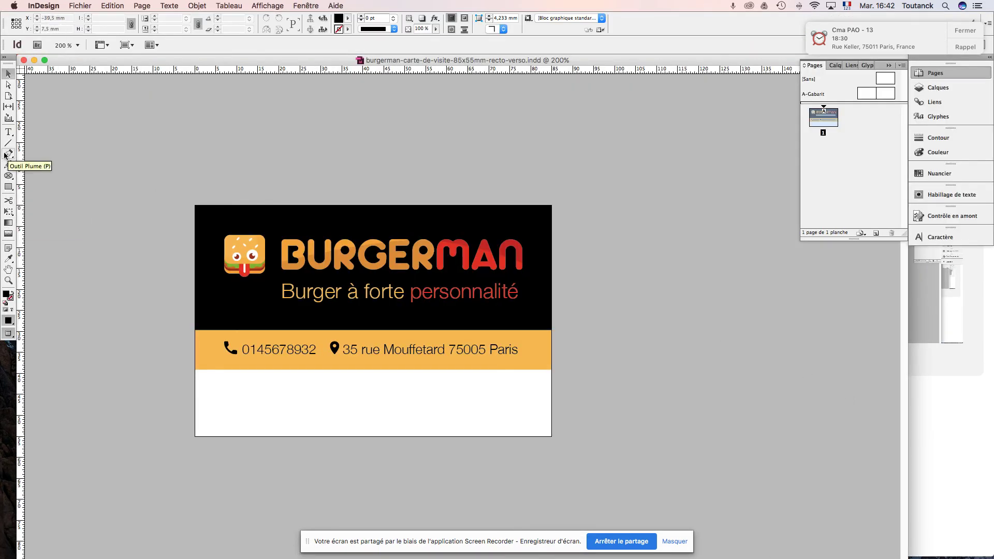
left_click(9, 133)
key("w")
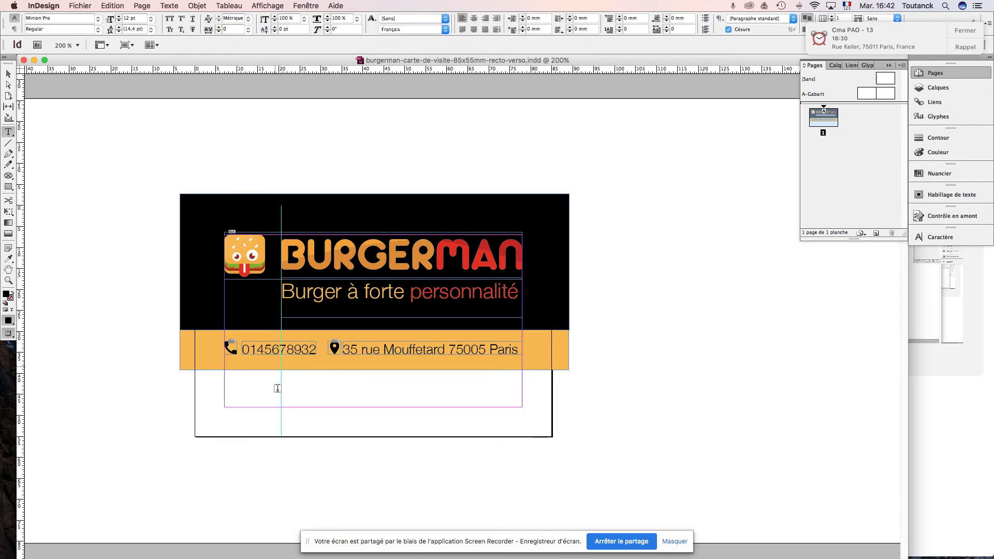
left_click_drag(224, 387, 523, 407)
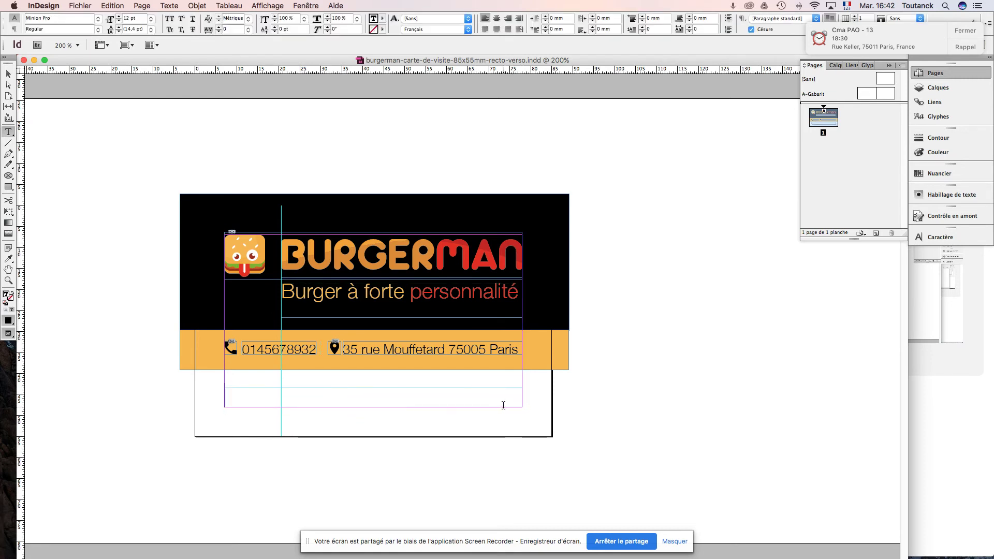
key("super+v")
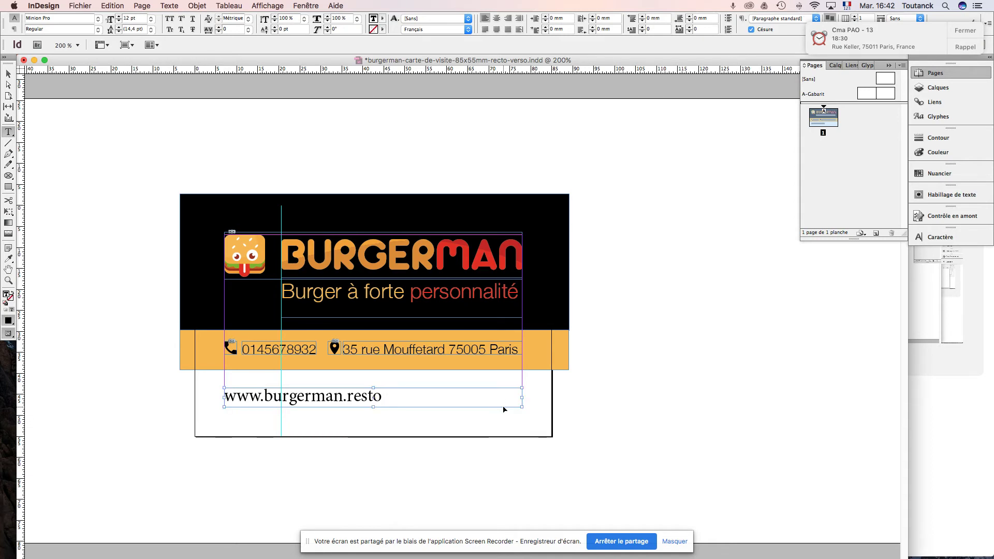
Step: Apply the tagline's font and orange colour to the web address with the Eyedropper
key("super+a")
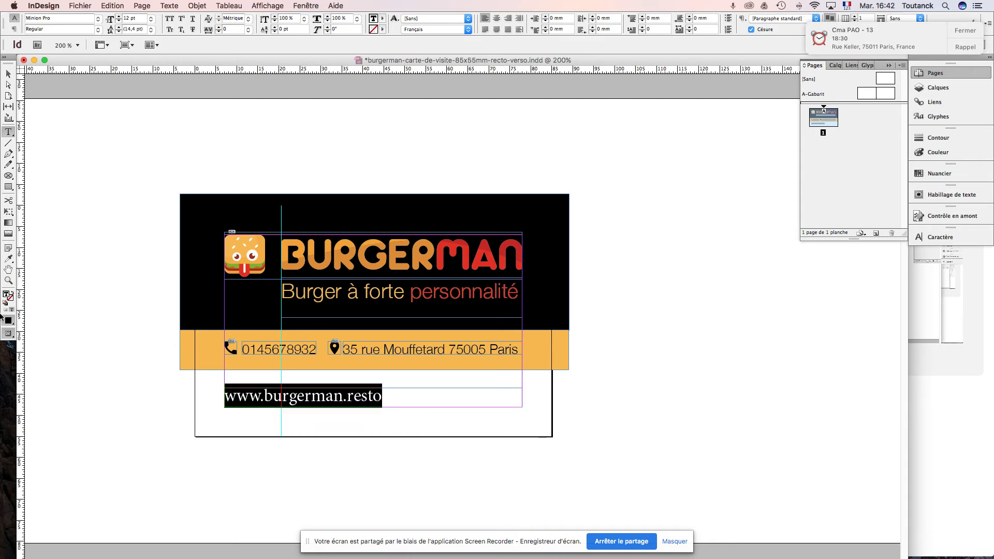
left_click(9, 260)
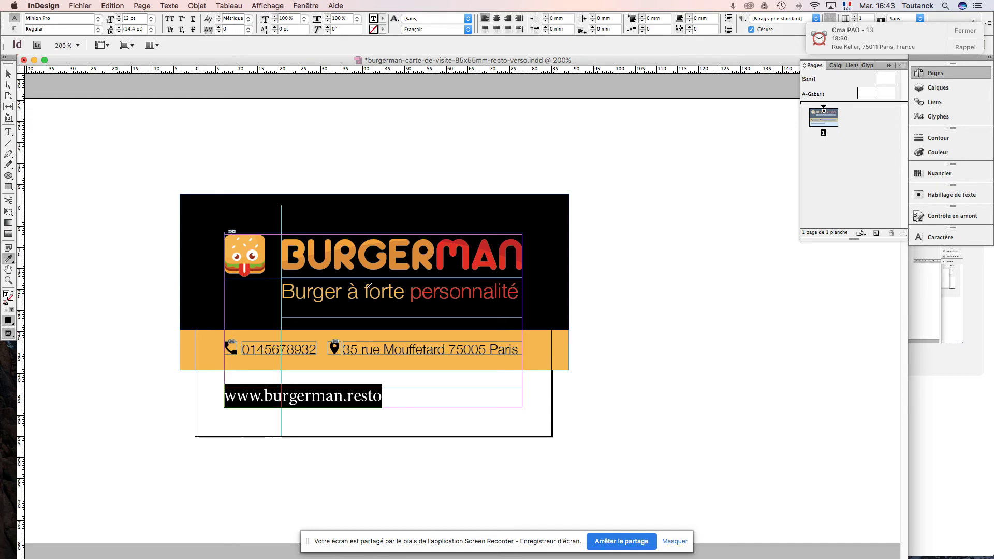
left_click(368, 286)
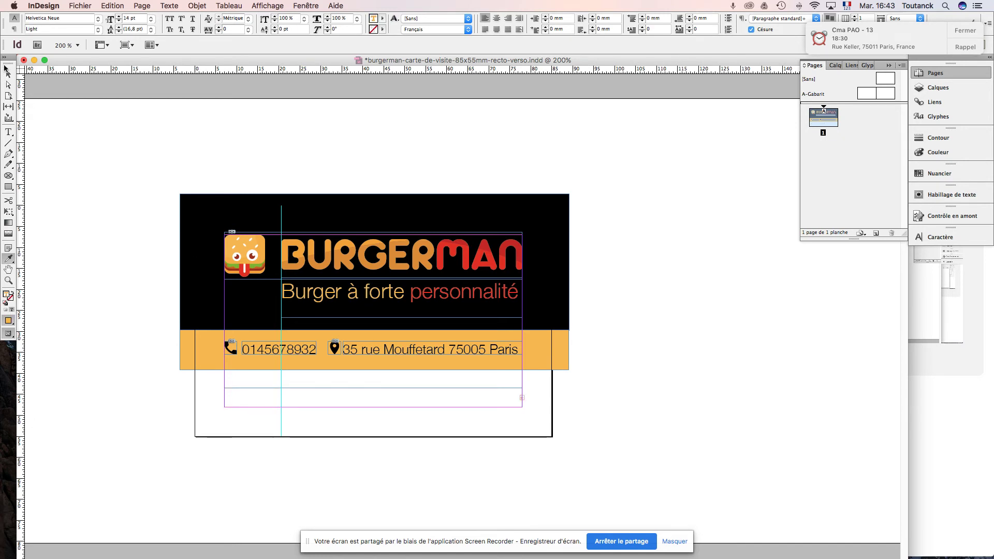
Step: Enlarge the web address frame by dragging its bottom handle down
left_click(8, 74)
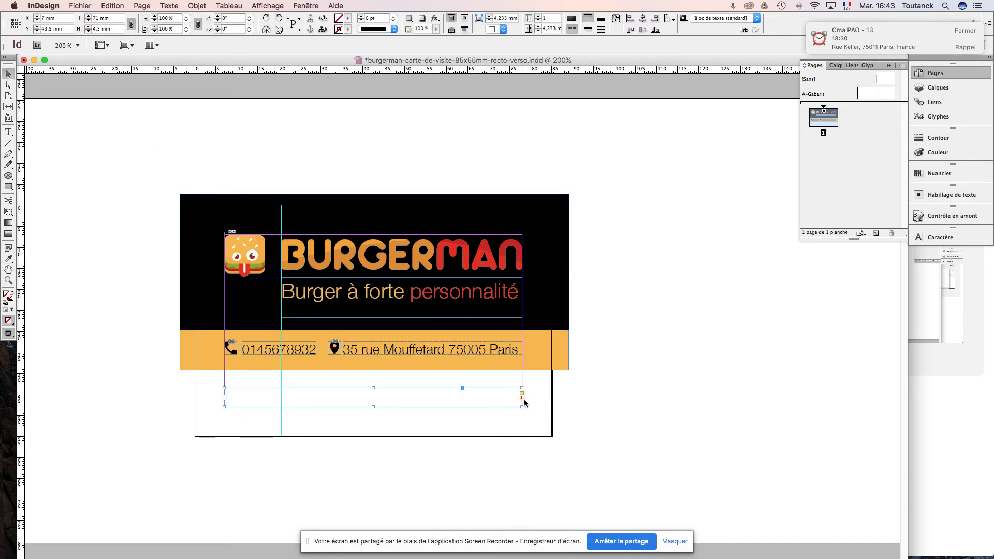
key("super+equal")
key("super+equal")
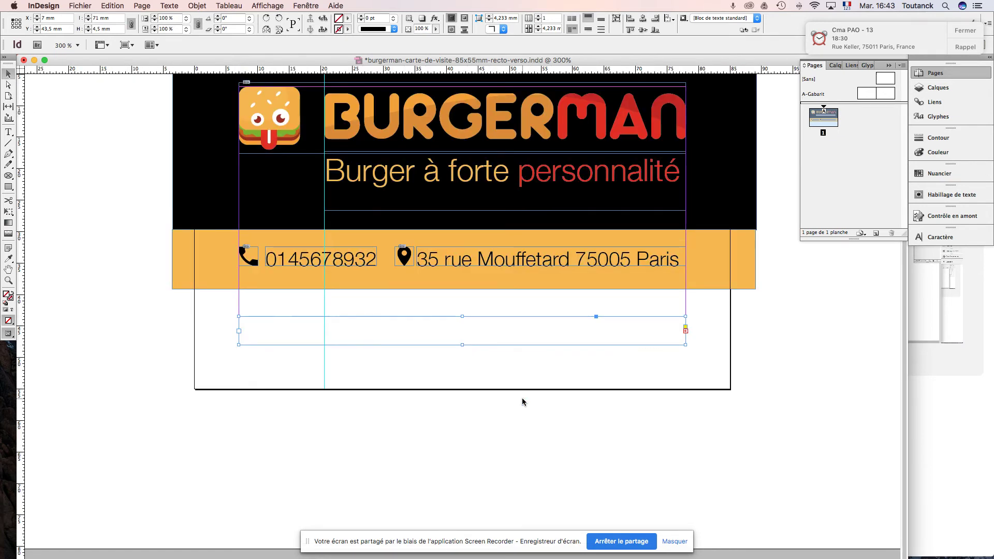
scroll(663, 342, "right", 3)
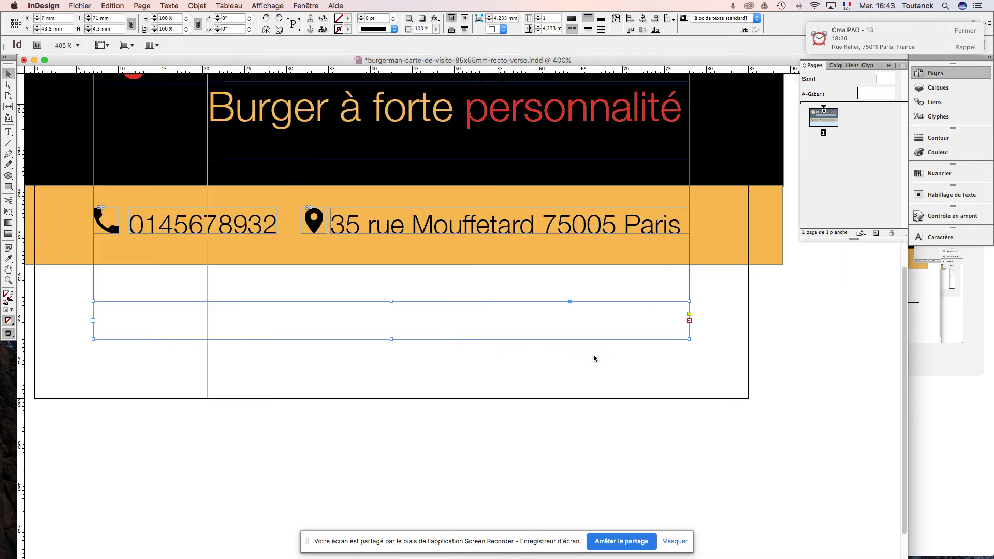
mouse_move(391, 340)
left_mouse_down()
mouse_move(390, 372)
mouse_move(395, 355)
left_mouse_up()
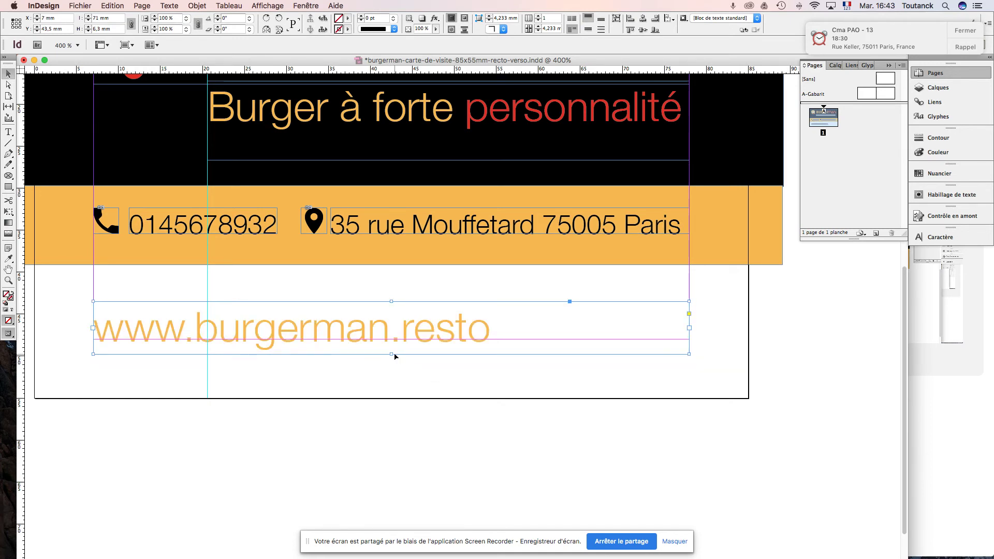
key("super+Tab")
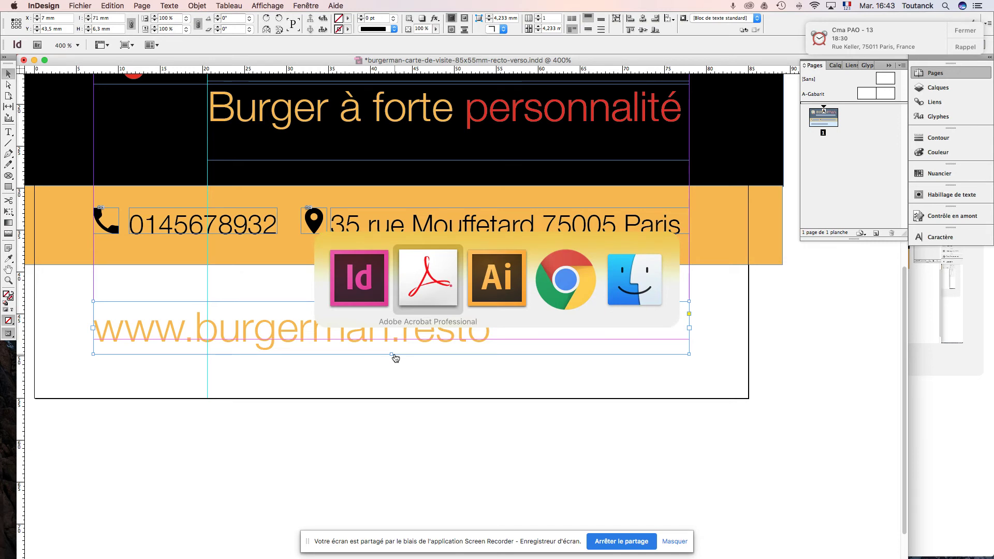
Step: Advance the course PDF to slide 171 with the finished front-side card mockup
scroll(395, 357, "down", 5)
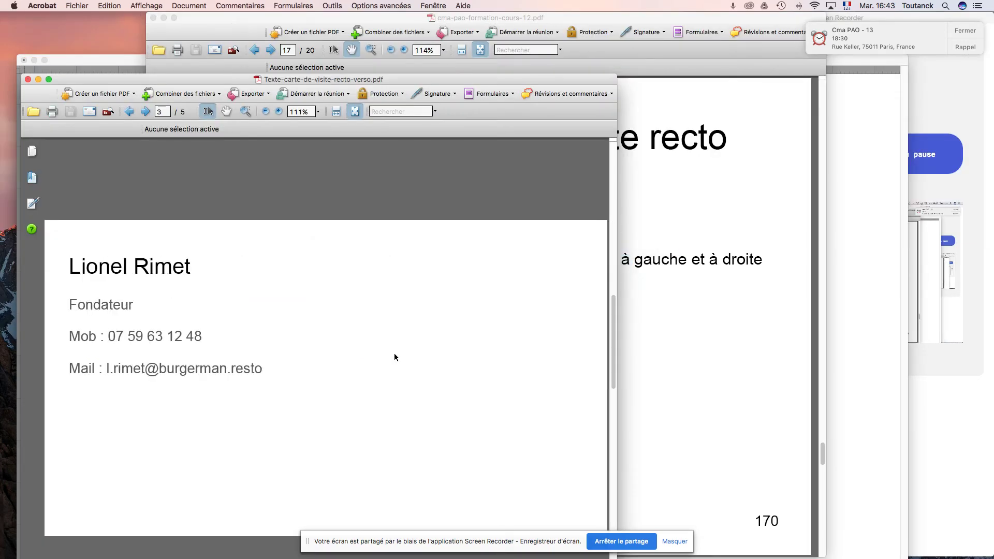
left_click(583, 22)
key("Right")
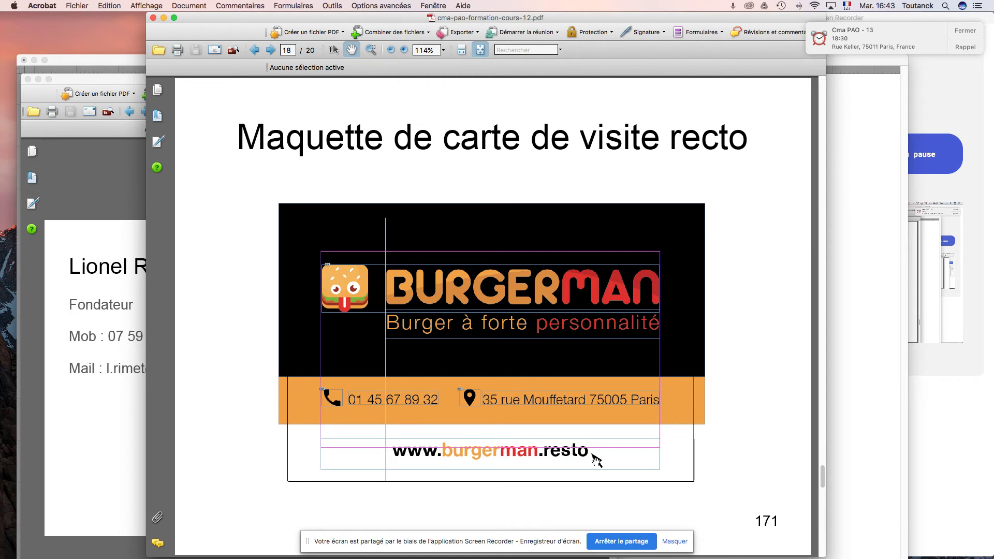
key("super+Tab")
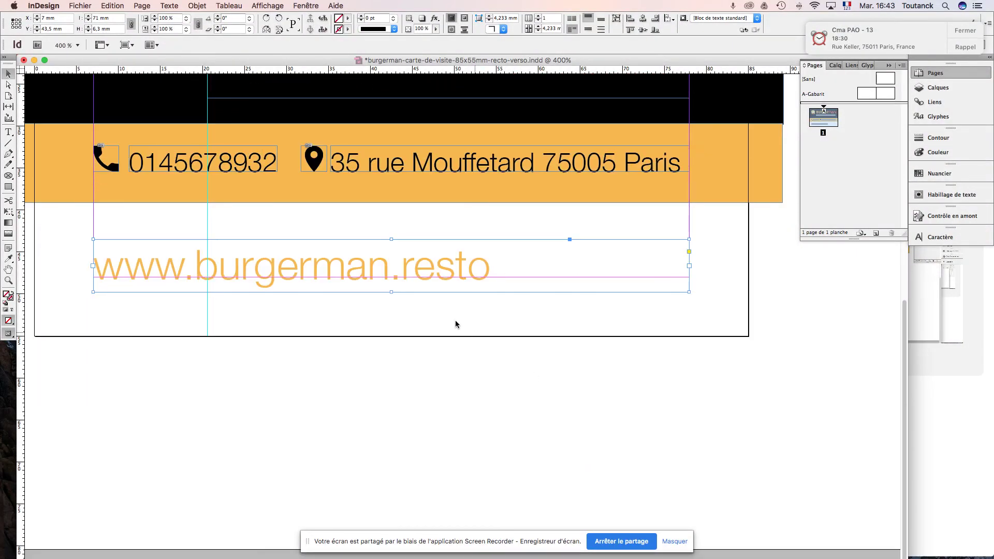
Step: Colour the letters 'man' in the web address red
double_click(313, 271)
left_click_drag(312, 271, 385, 272)
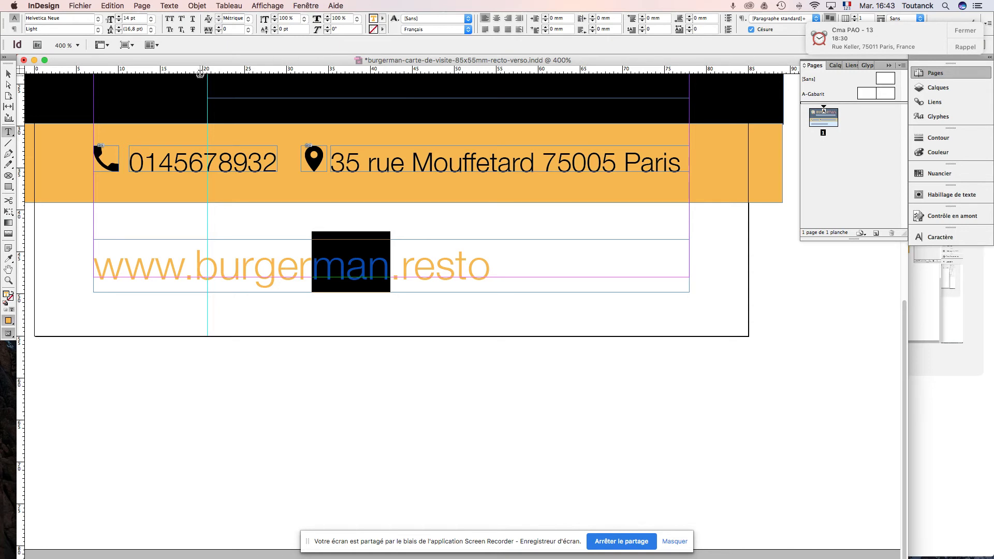
left_click(382, 19)
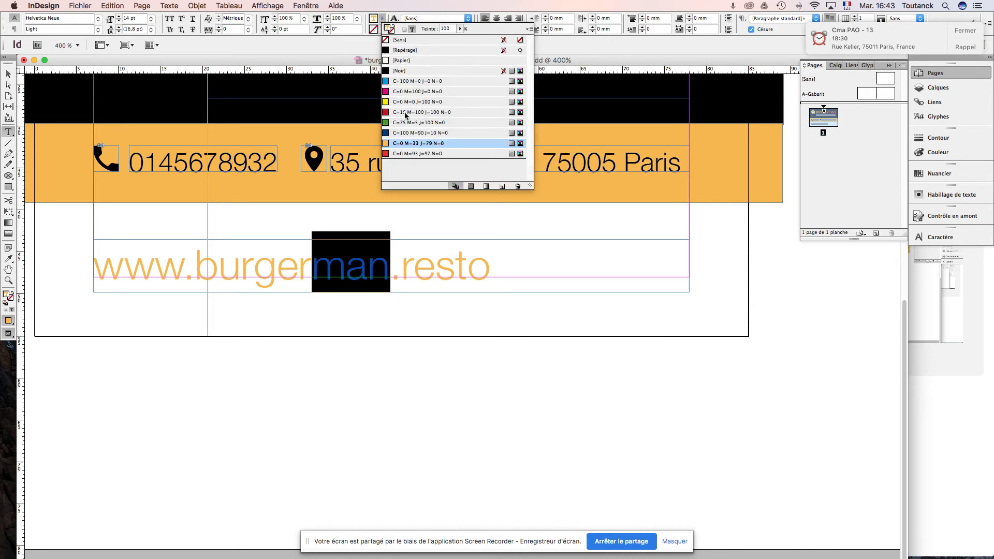
left_click(402, 154)
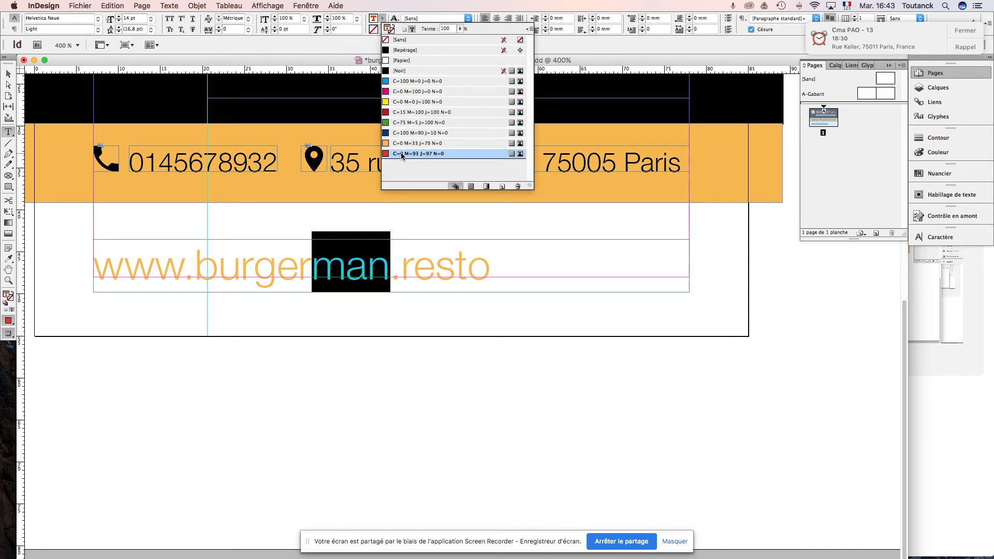
left_click(341, 271)
left_click_drag(195, 270, 61, 248)
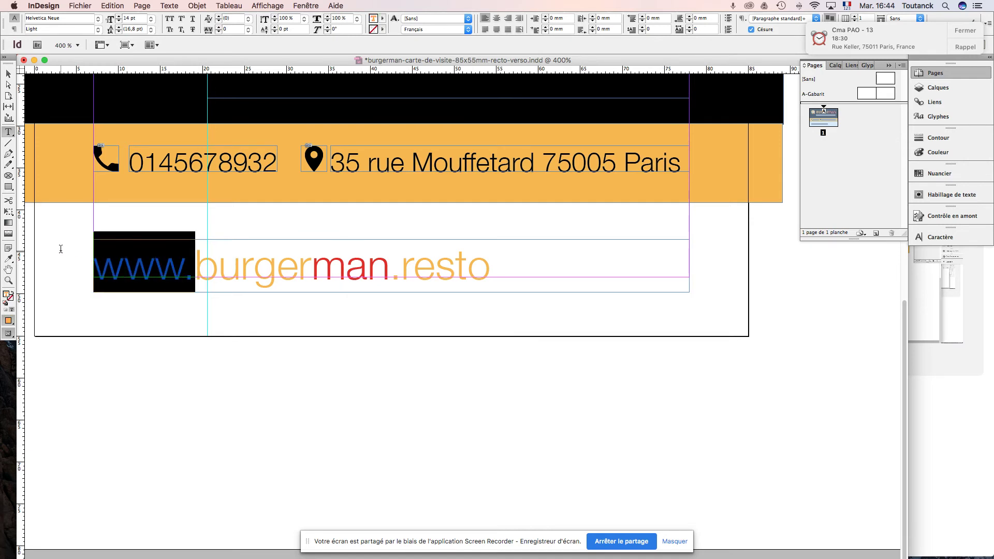
left_click(383, 19)
left_click(398, 71)
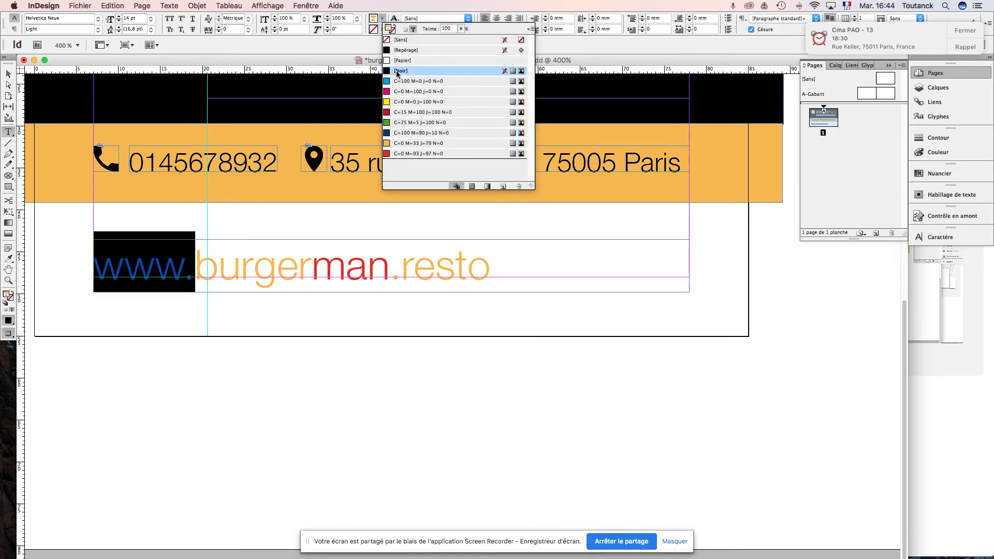
left_click(392, 269)
left_click_drag(391, 270, 489, 277)
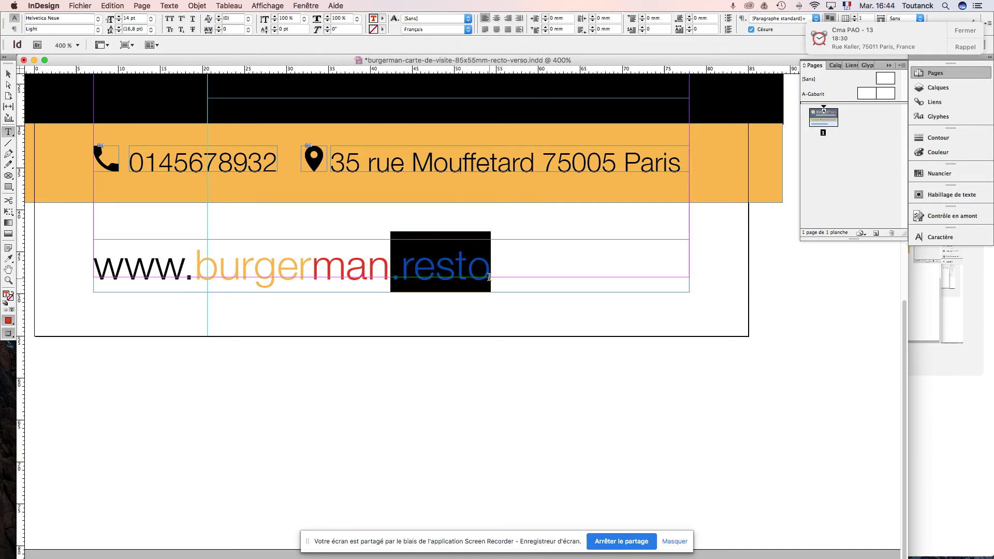
left_click(382, 19)
left_click(402, 71)
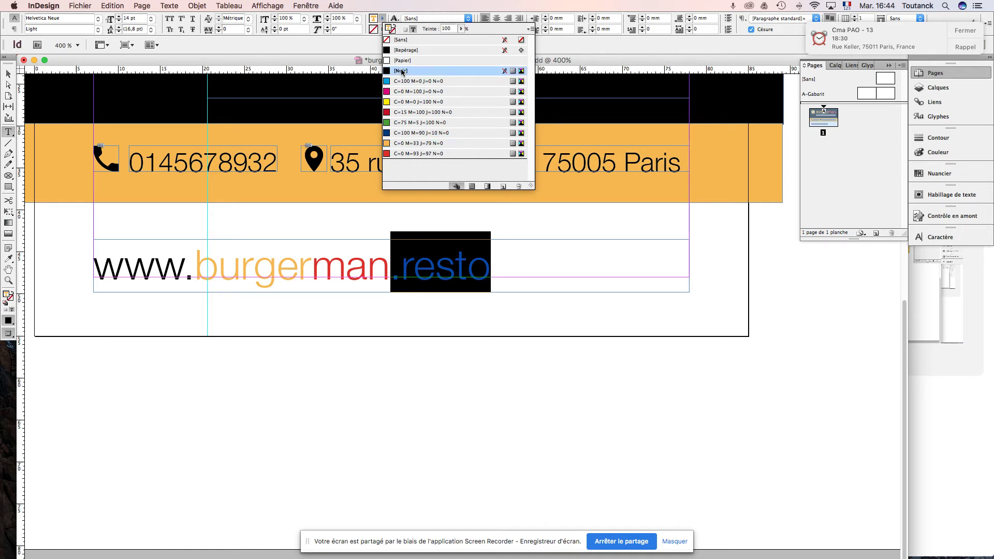
Step: Make the whole web address Bold and centre-aligned in its frame
left_click(8, 74)
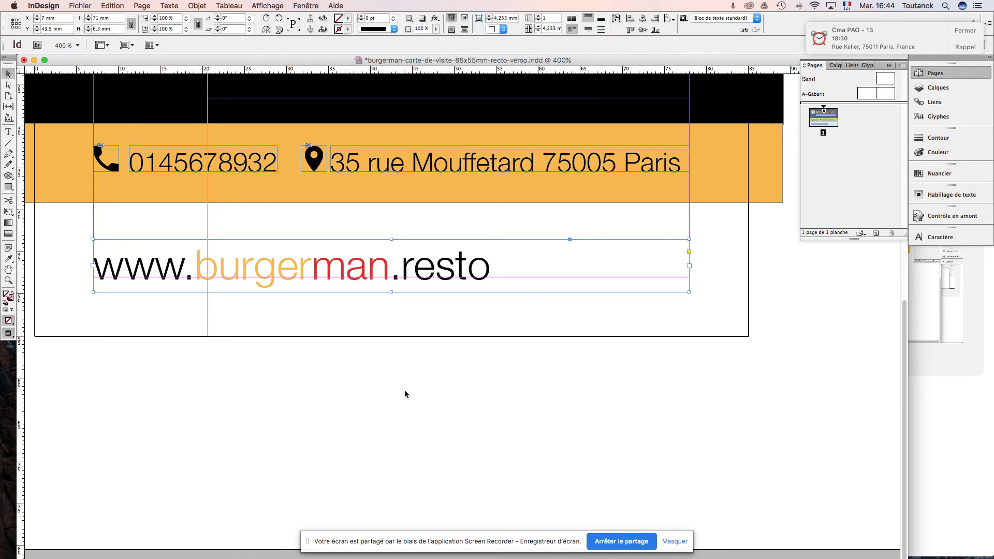
double_click(336, 264)
key("super+a")
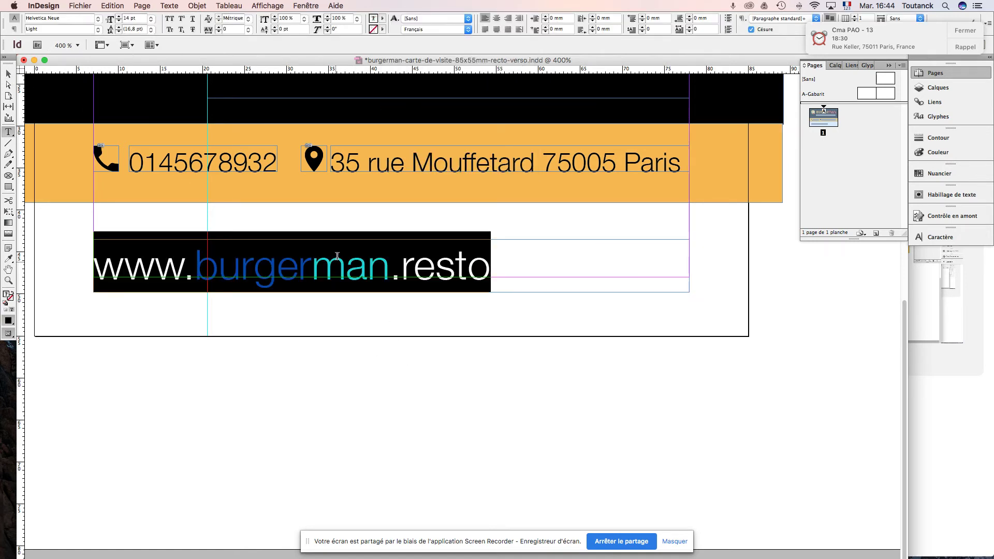
left_click(97, 31)
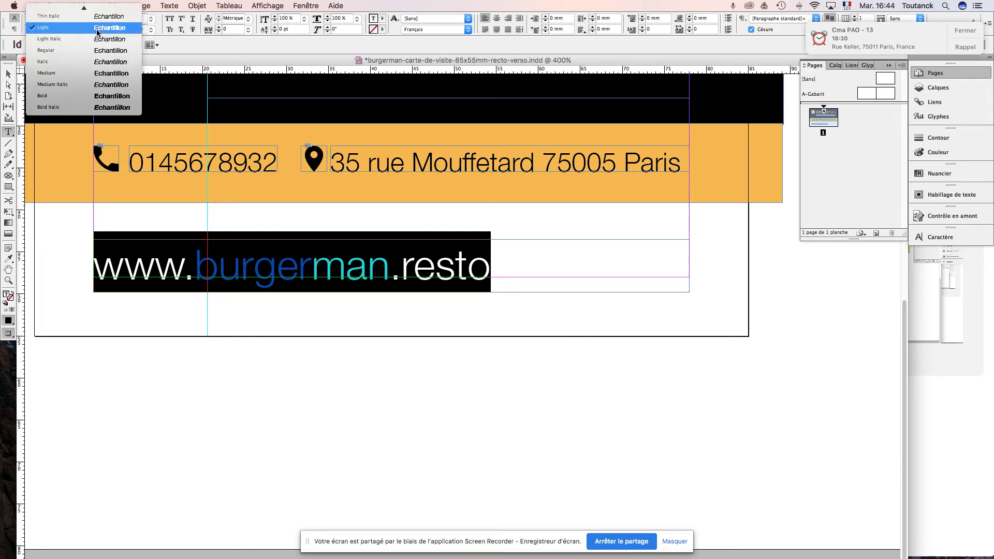
left_click(72, 94)
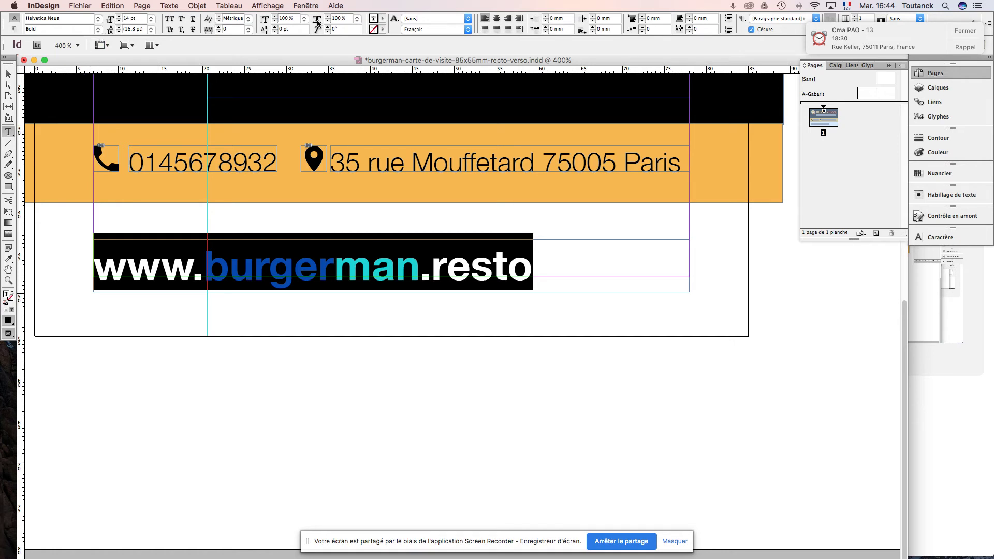
left_click(495, 19)
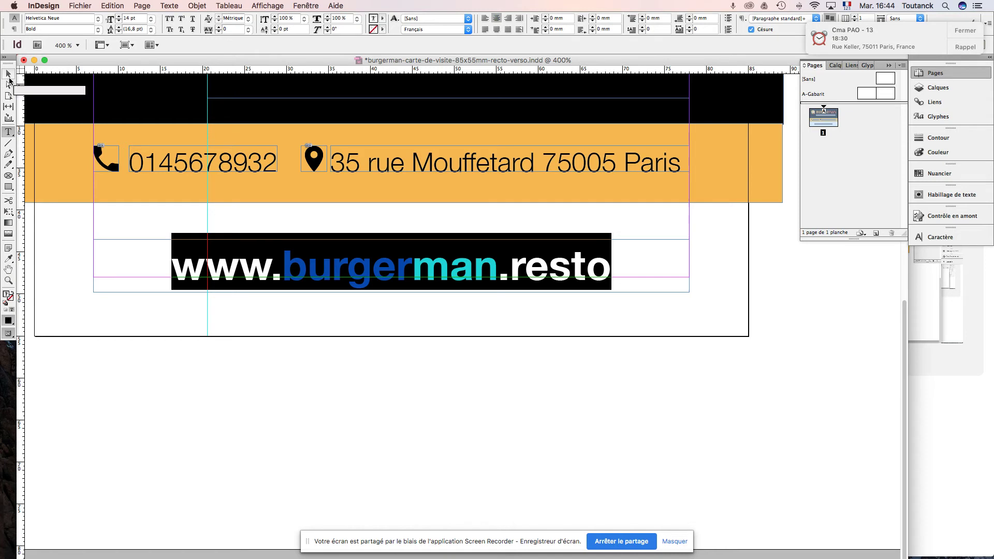
left_click(8, 75)
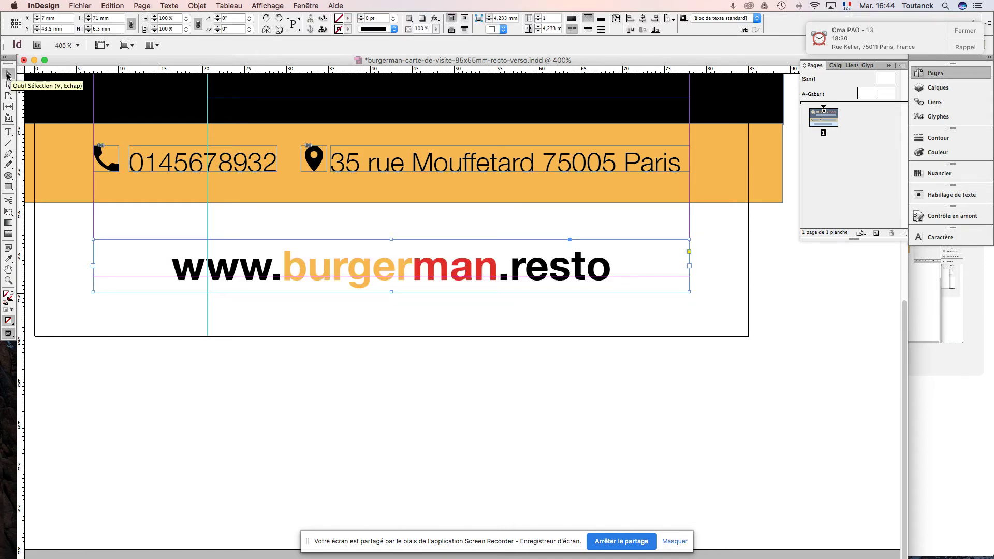
Step: Nudge the web address frame up slightly and view the card in Preview mode
key("Up")
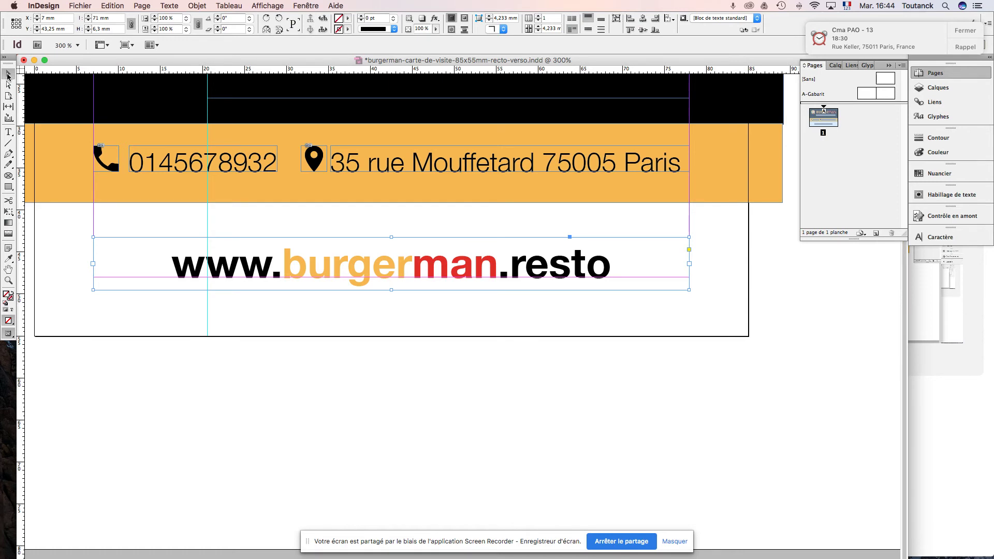
key("super+minus")
key("w")
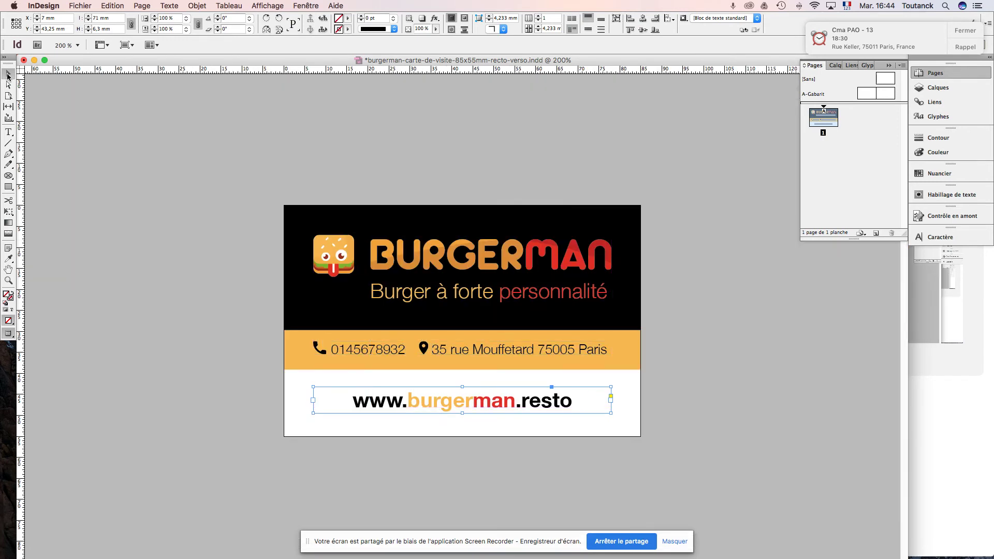
left_click(737, 280)
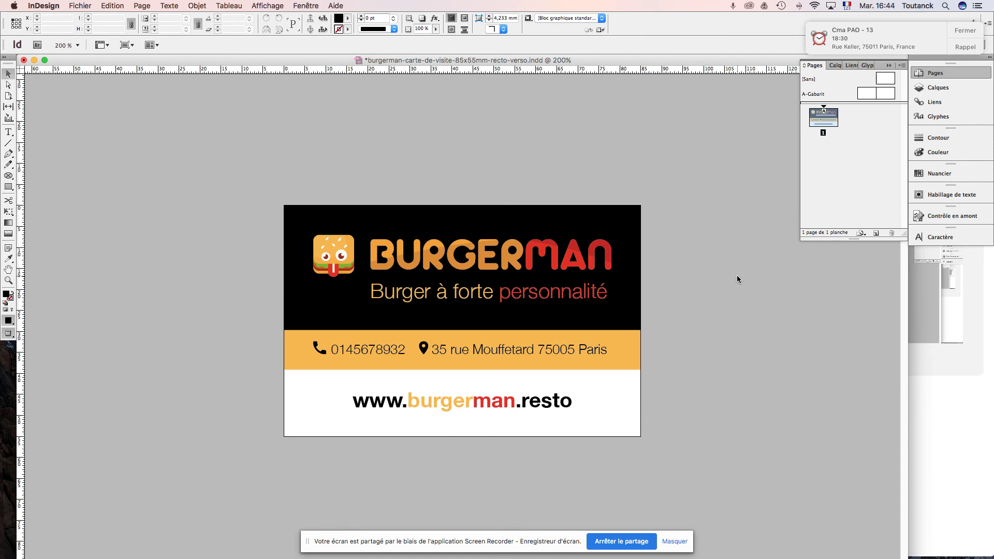
key("super+Tab")
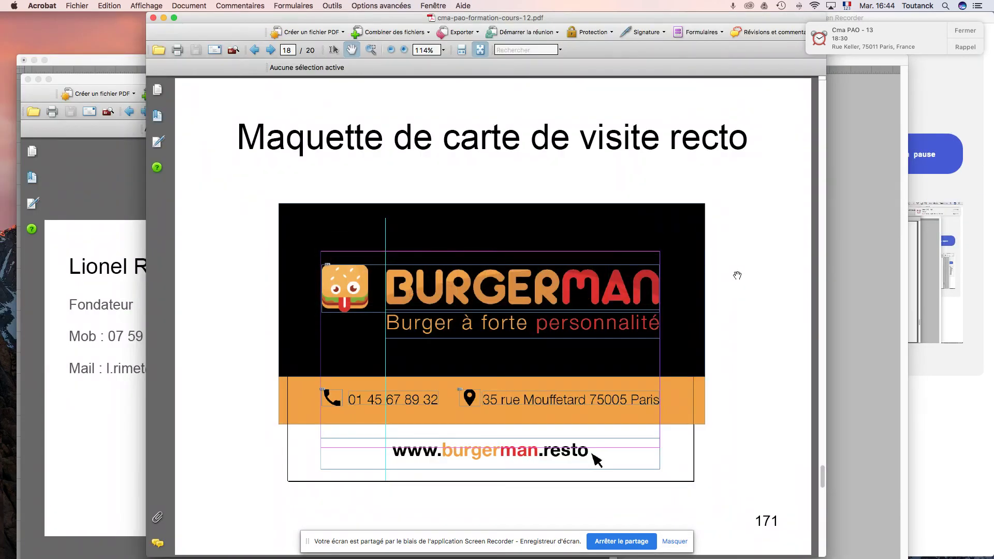
Step: Return to the InDesign card after comparing it with the slide 171 mockup
key("super+Tab")
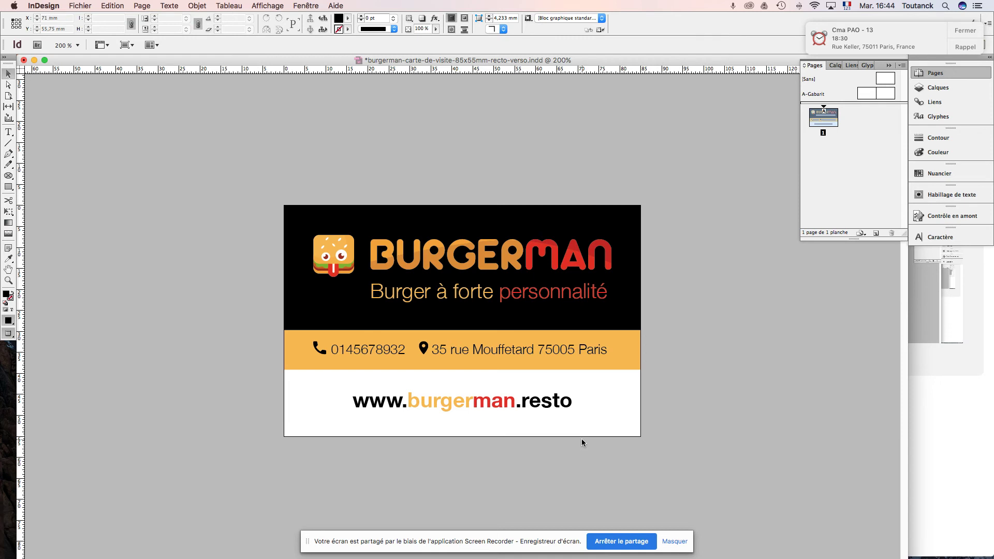
key("super+equal")
left_click_drag(689, 300, 605, 282)
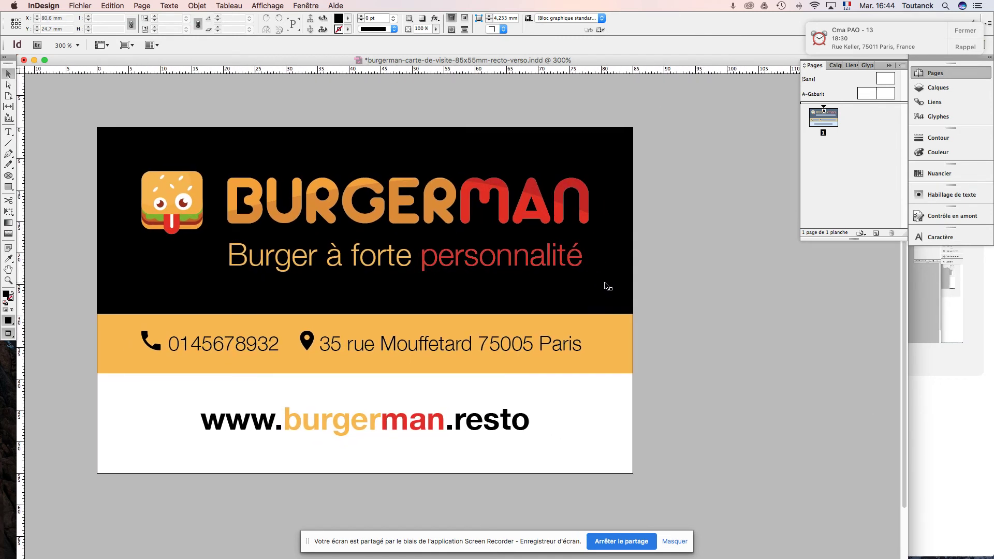
key("super+s")
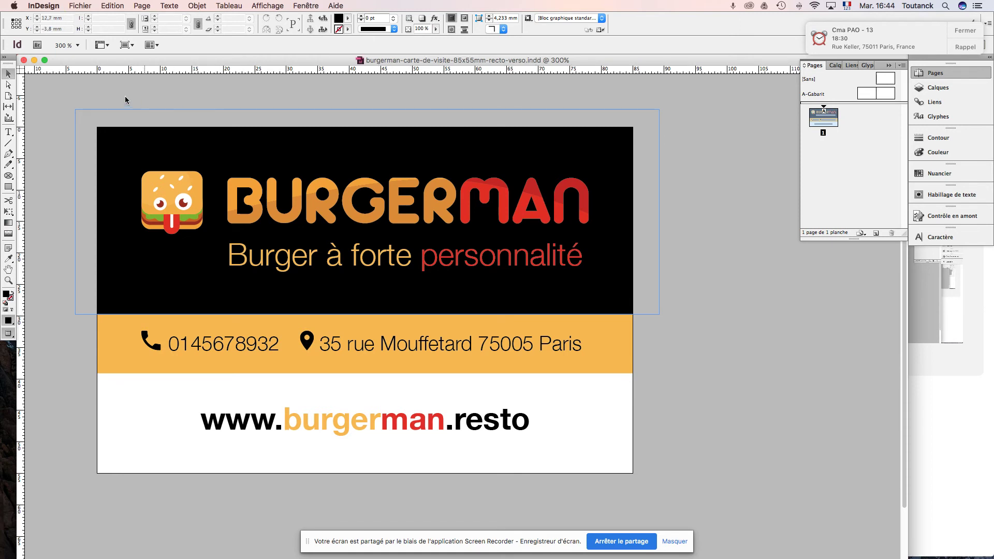
left_click(9, 144)
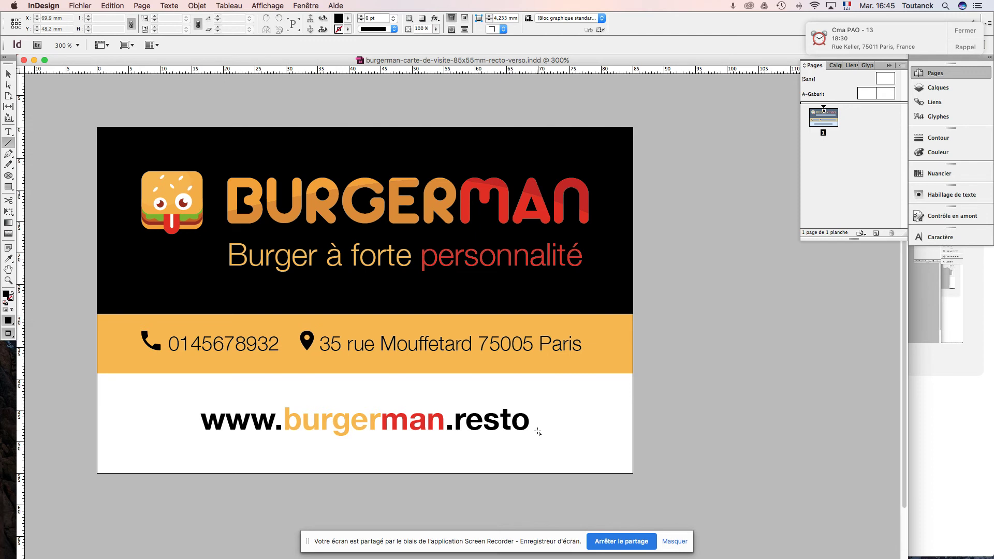
left_click_drag(539, 432, 555, 446)
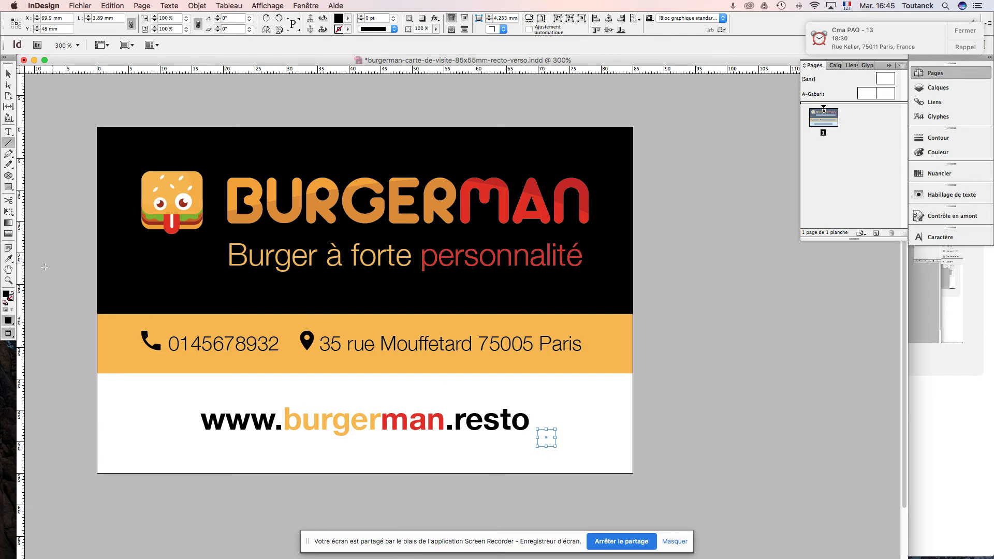
Step: Give the line a black 1 pt stroke with flat ends and a curved start arrowhead
left_click(12, 293)
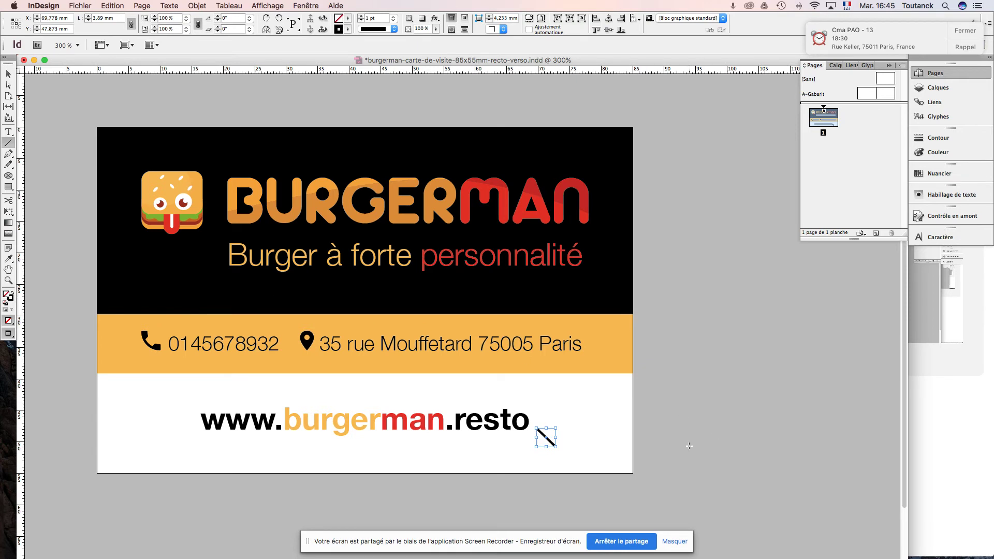
left_click(942, 139)
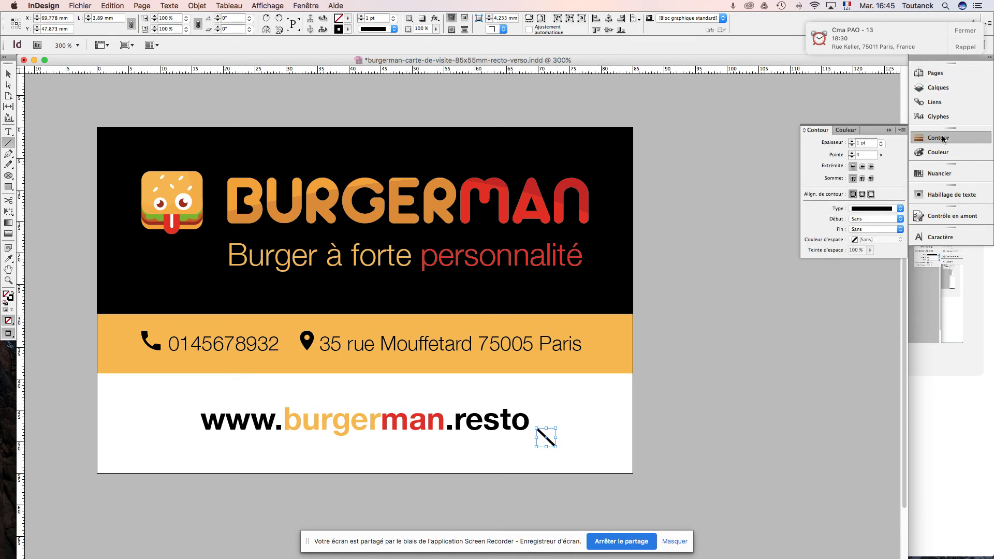
left_click(852, 142)
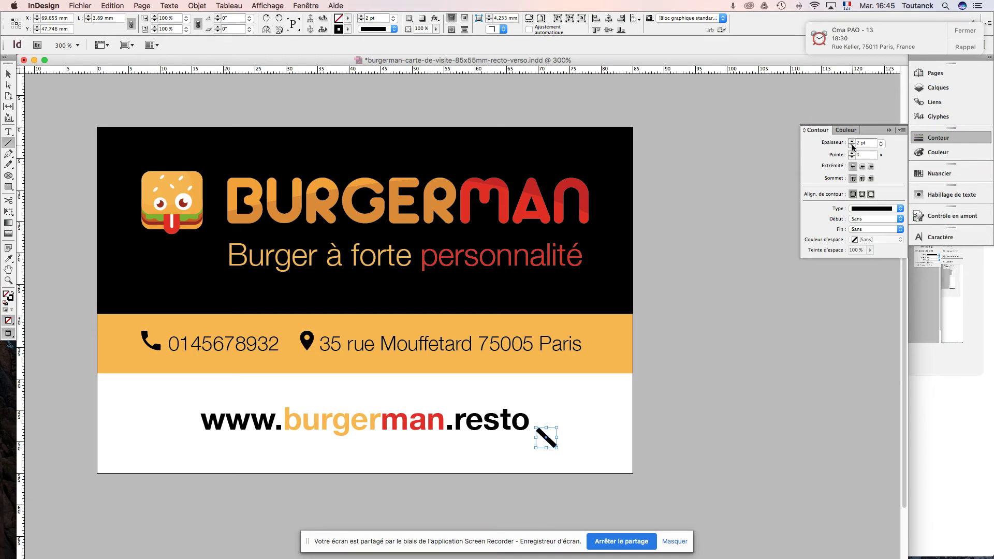
left_click(852, 146)
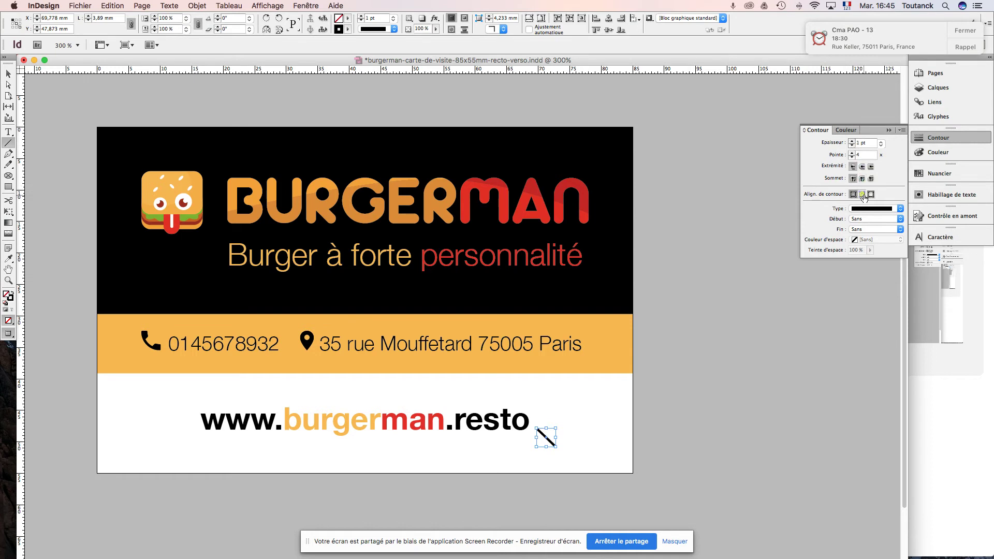
left_click(863, 167)
left_click(871, 167)
left_click(853, 166)
left_click(898, 210)
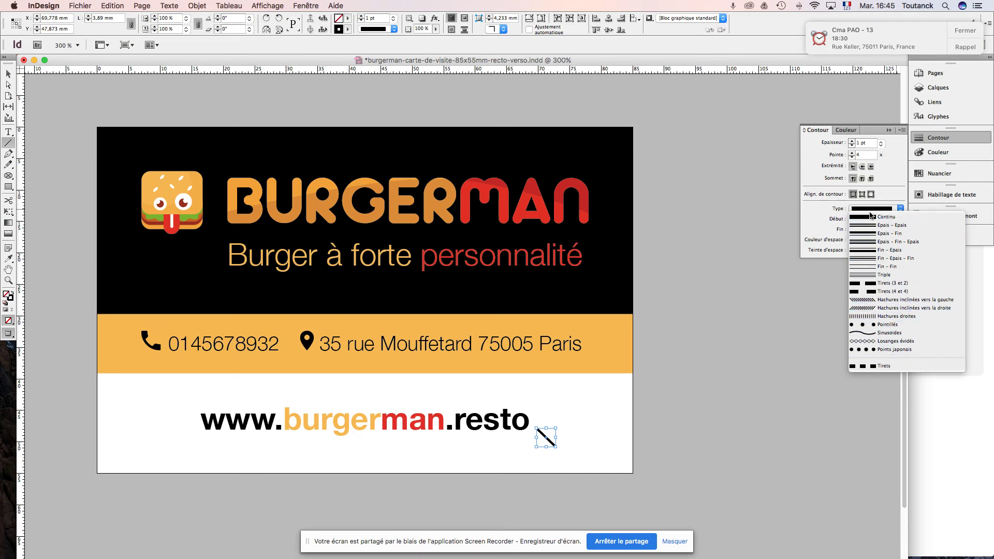
left_click(892, 195)
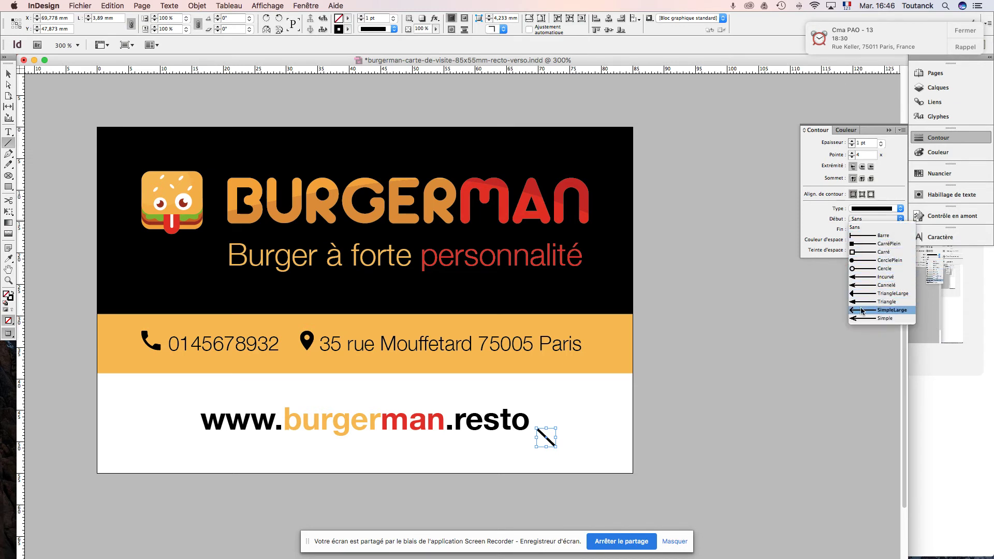
left_click(865, 278)
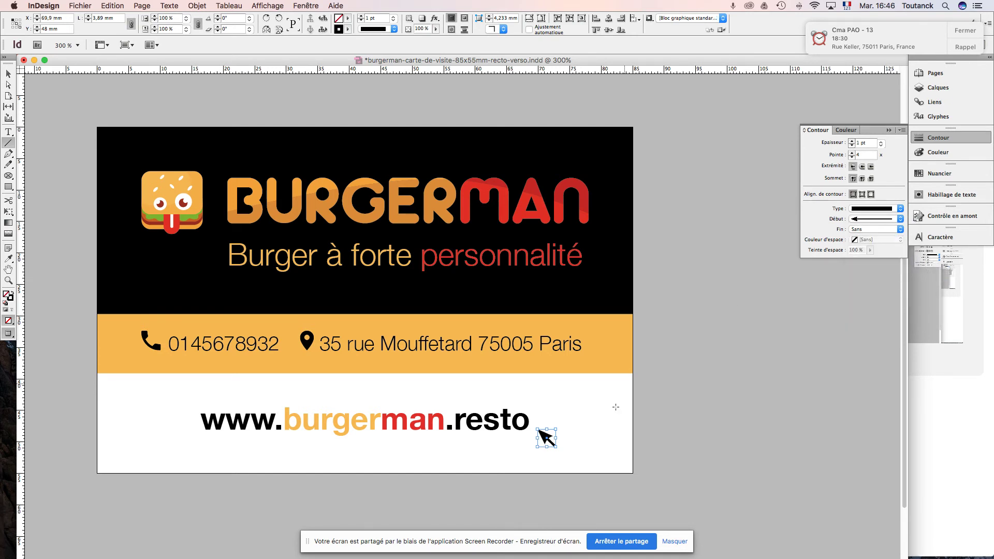
Step: Shorten the arrow by pulling its endpoint back with Direct Selection
key("v")
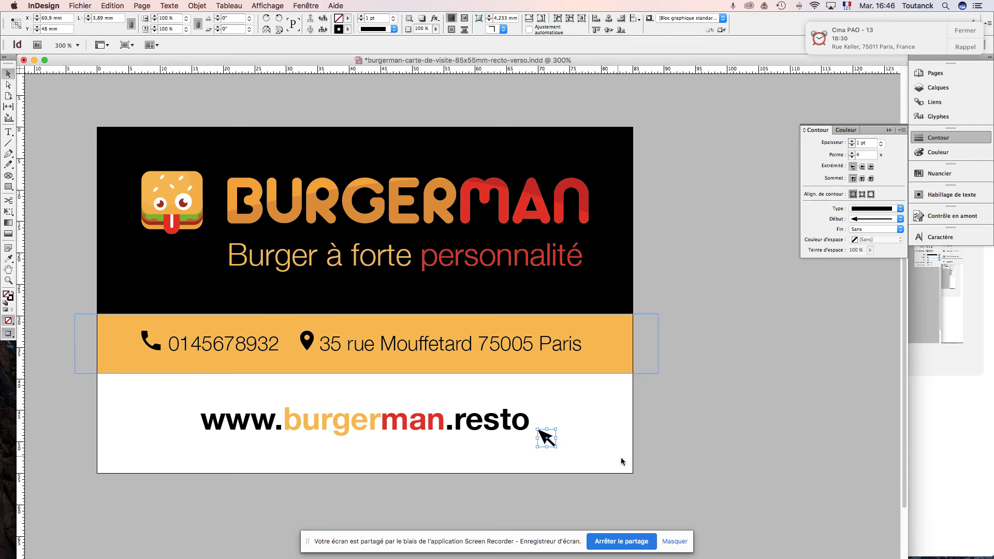
left_click(606, 436)
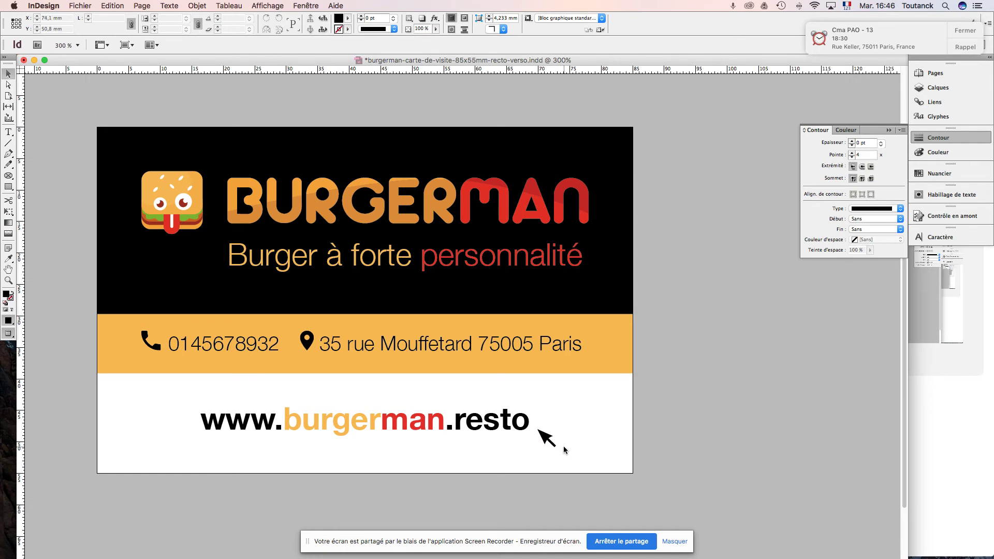
key("a")
left_click(555, 448)
left_click_drag(555, 447, 551, 442)
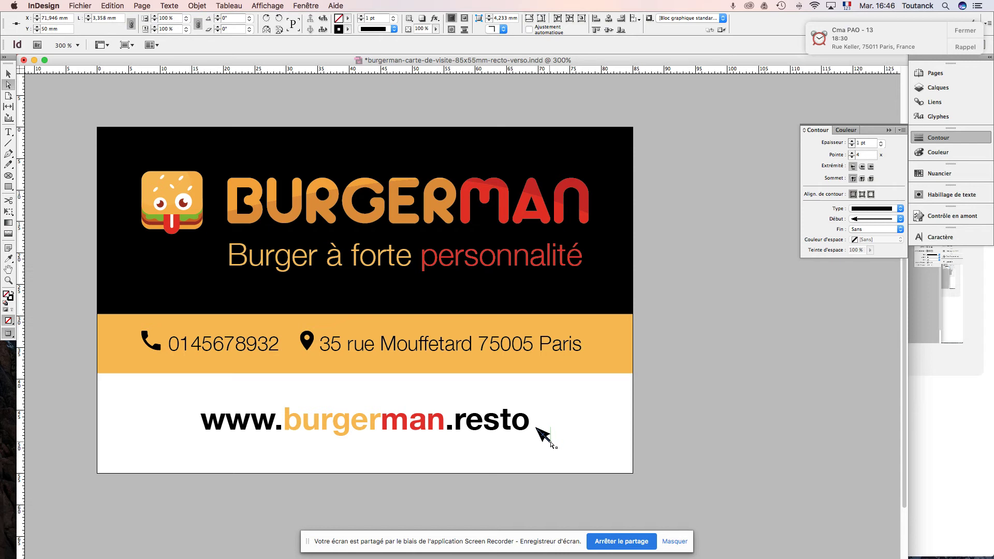
Step: Zoom out, save the card document and switch to the course PDF
left_click(576, 442)
key("super+minus")
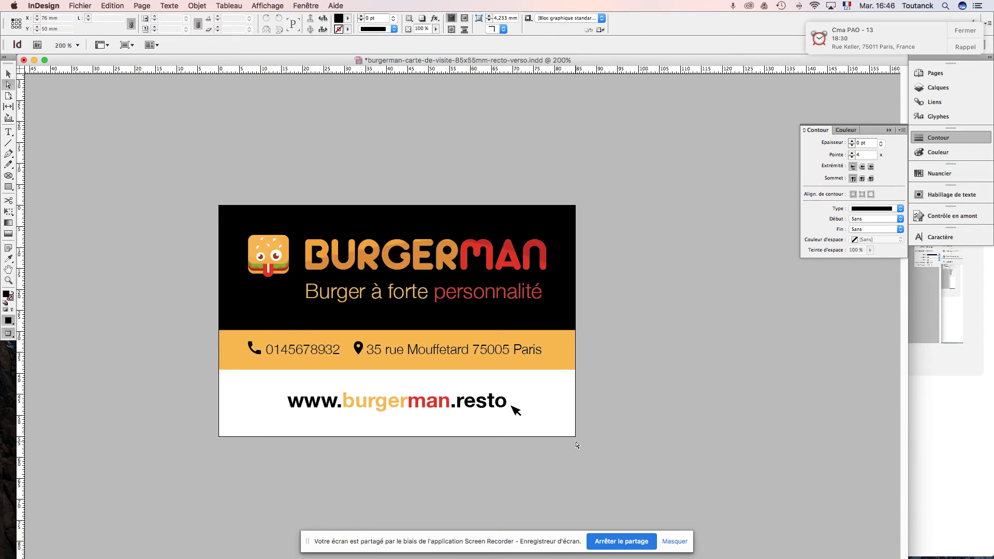
key("super+s")
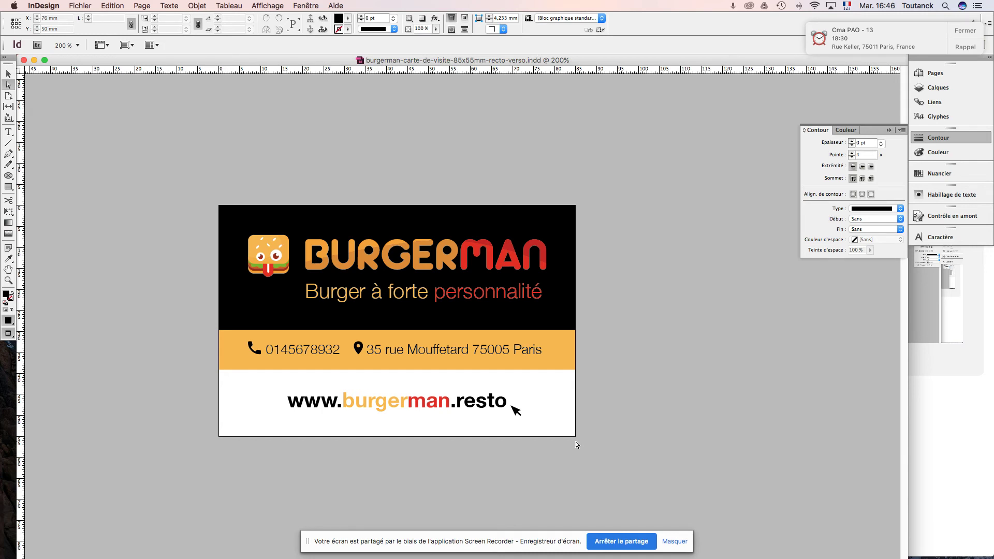
key("super+Tab")
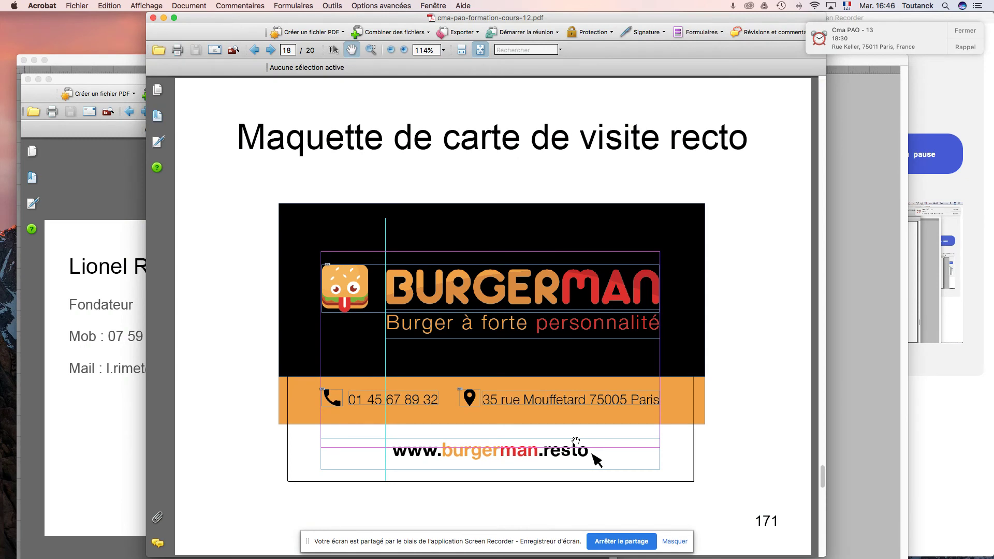
Step: Reposition and widen the Acrobat window, then view the verso card mockup page
scroll(576, 441, "down", 1)
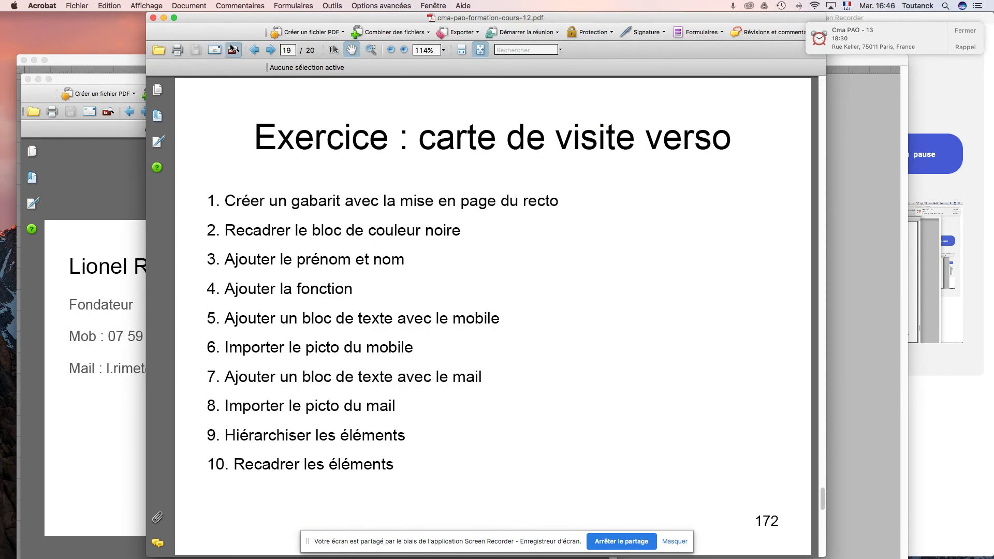
left_click_drag(207, 19, 115, 19)
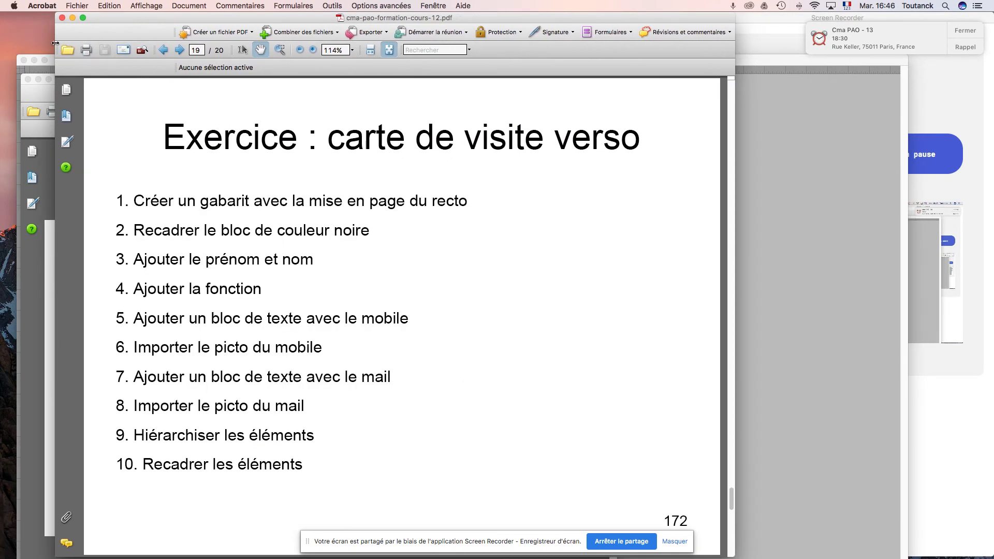
left_click_drag(53, 35, 1, 35)
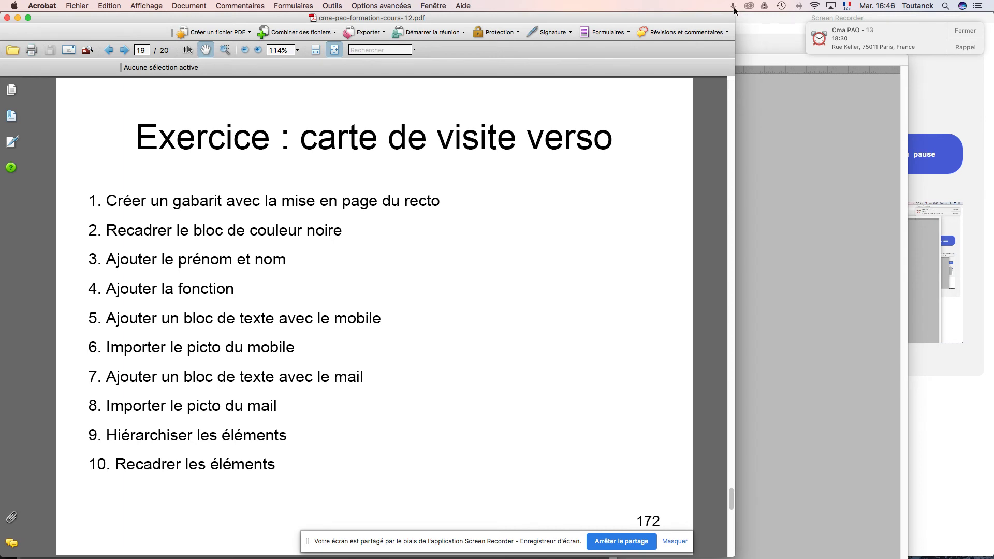
left_click_drag(746, 14, 776, 14)
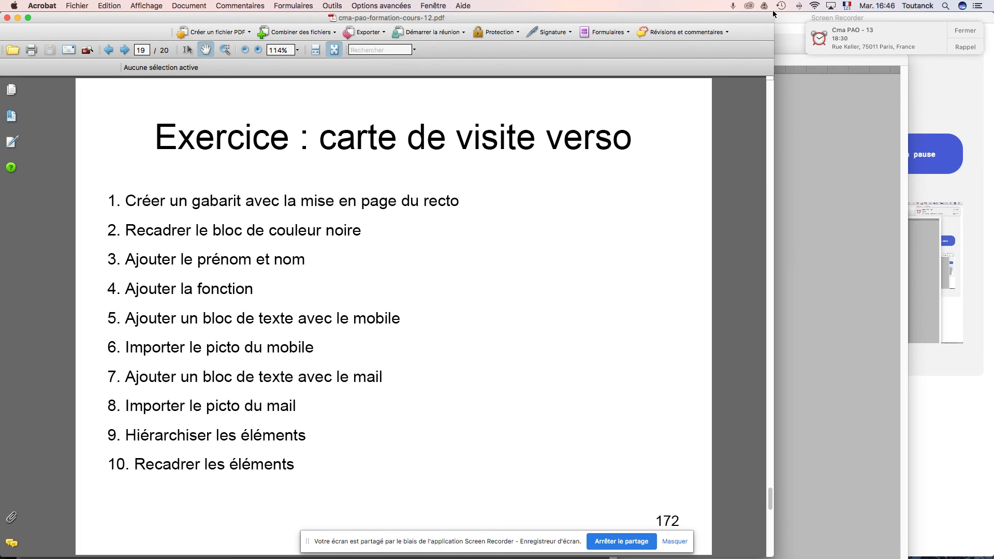
left_click(797, 345)
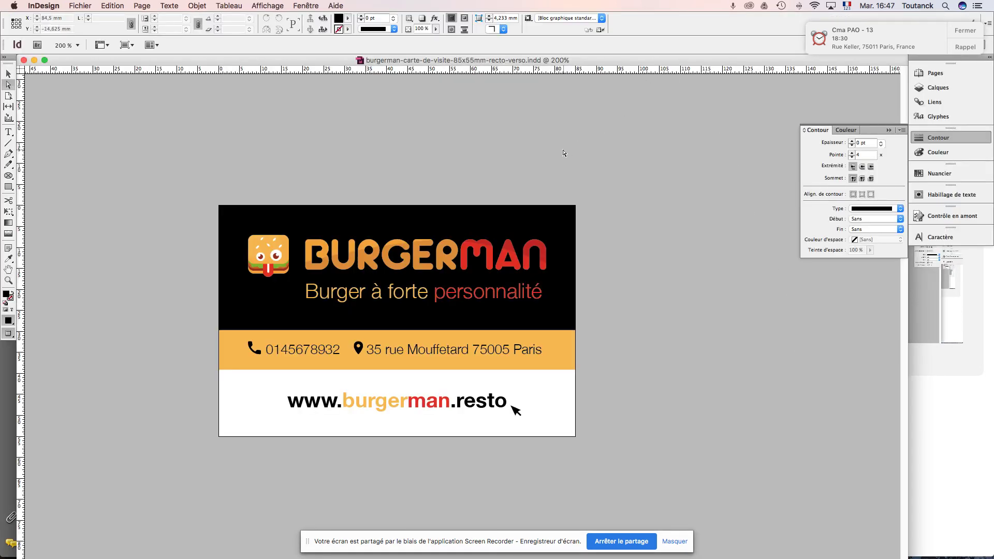
key("super+Tab")
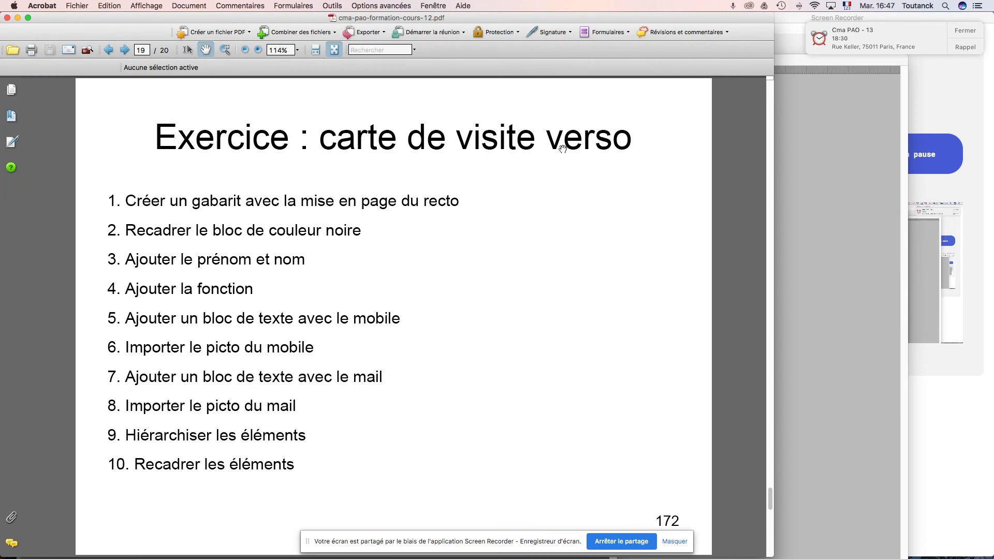
key("Right")
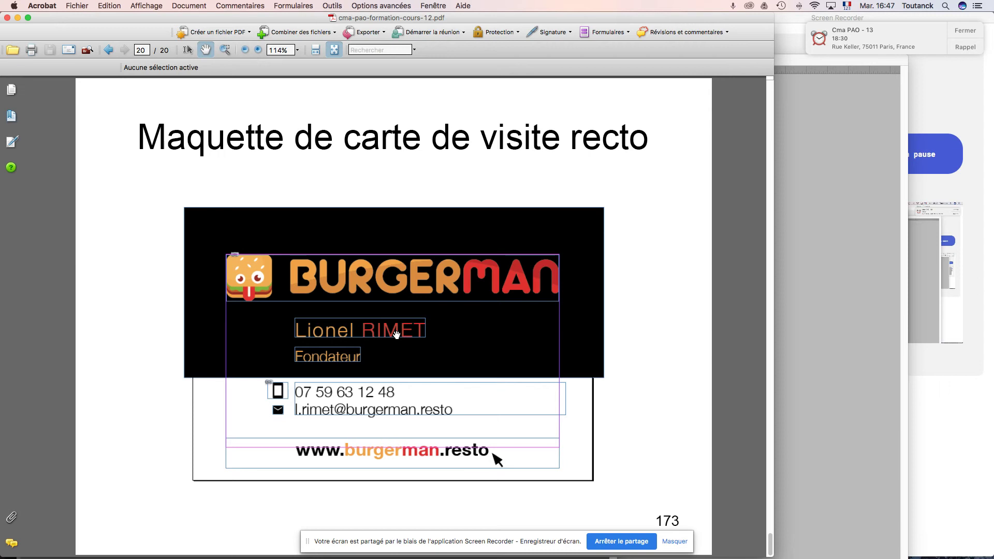
Step: Return to the InDesign card and show the Pages panel
key("super+Tab")
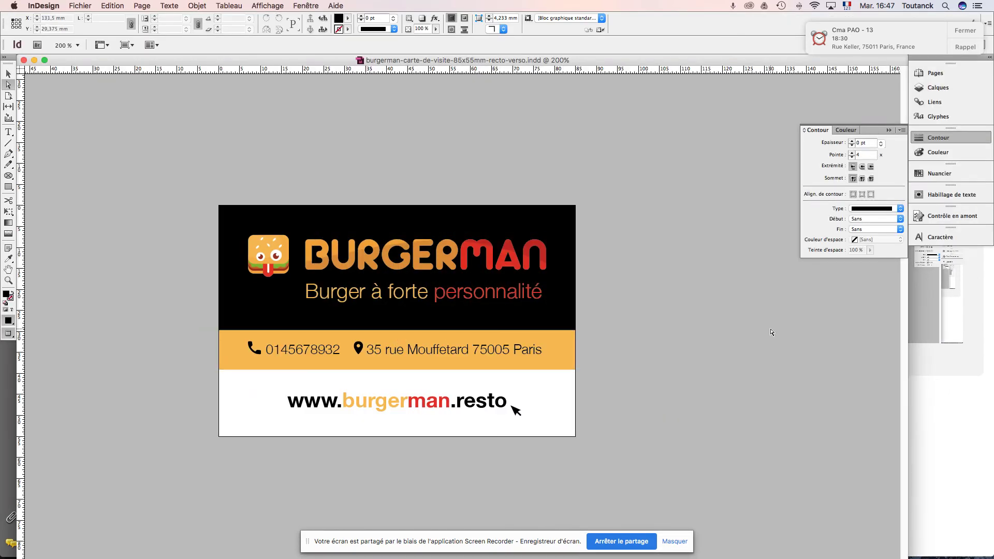
scroll(772, 332, "left", 3)
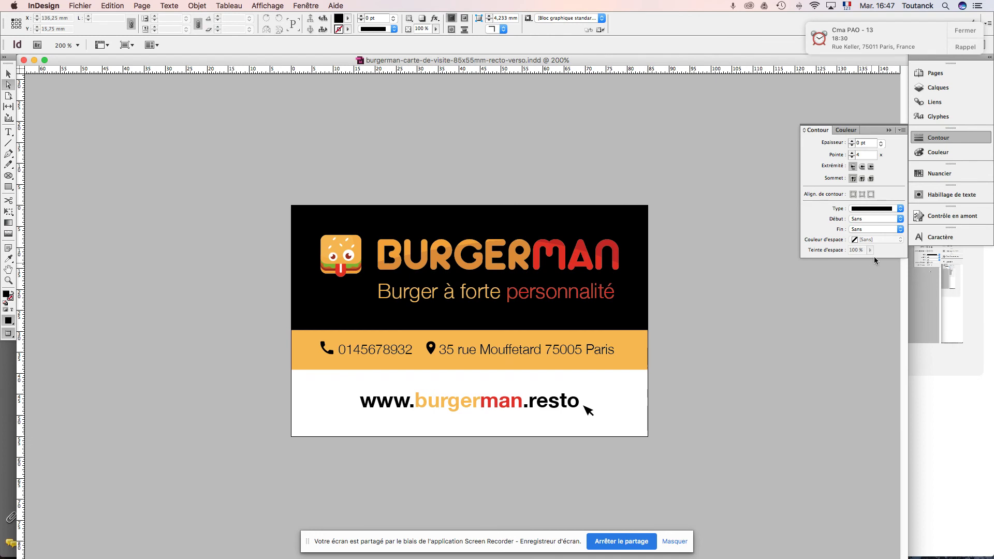
left_click(930, 78)
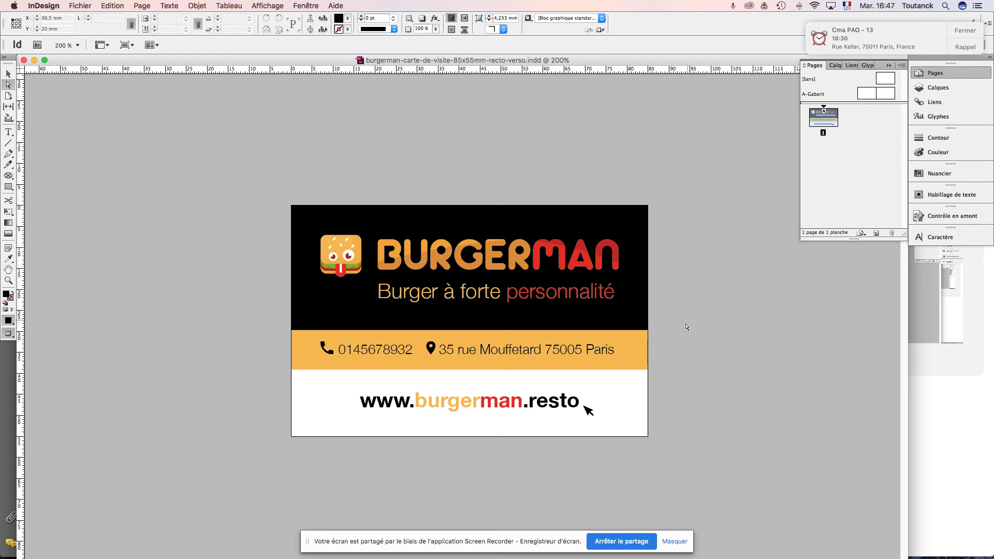
Step: Marquee-select every card element on page 1 and remove them
left_click(9, 74)
left_click_drag(159, 152, 682, 459)
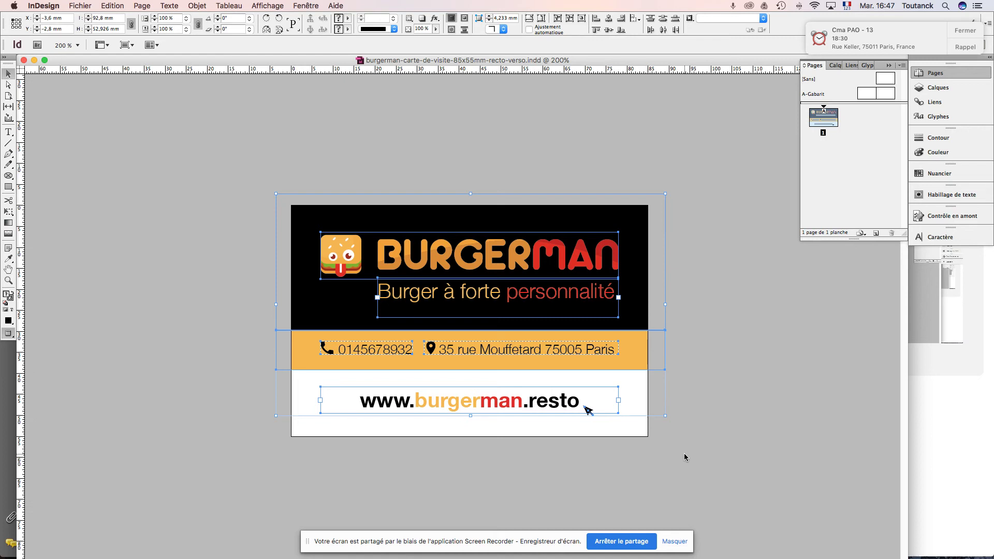
key("Delete")
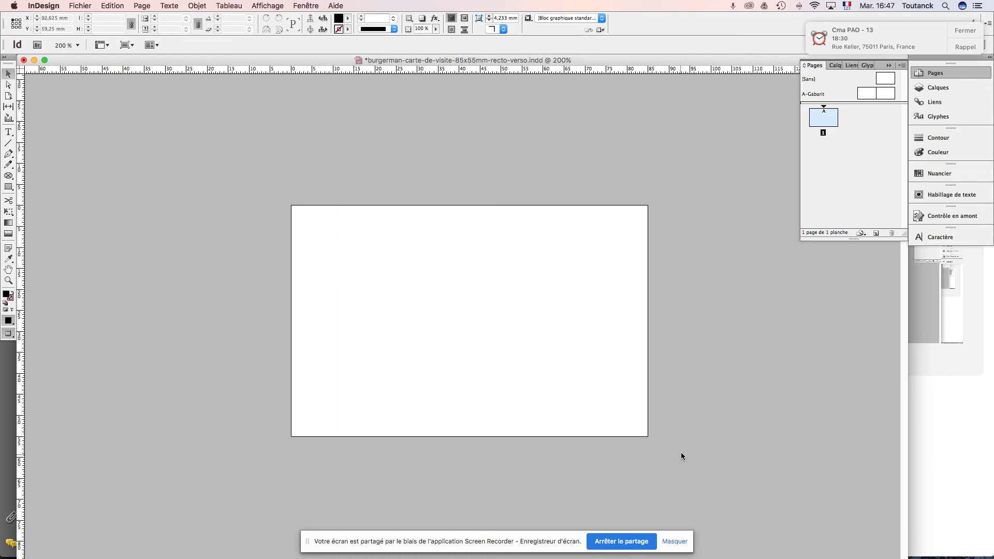
Step: Paste the card onto A-Gabarit and nudge it flush with the top-left edge and bleed
double_click(867, 95)
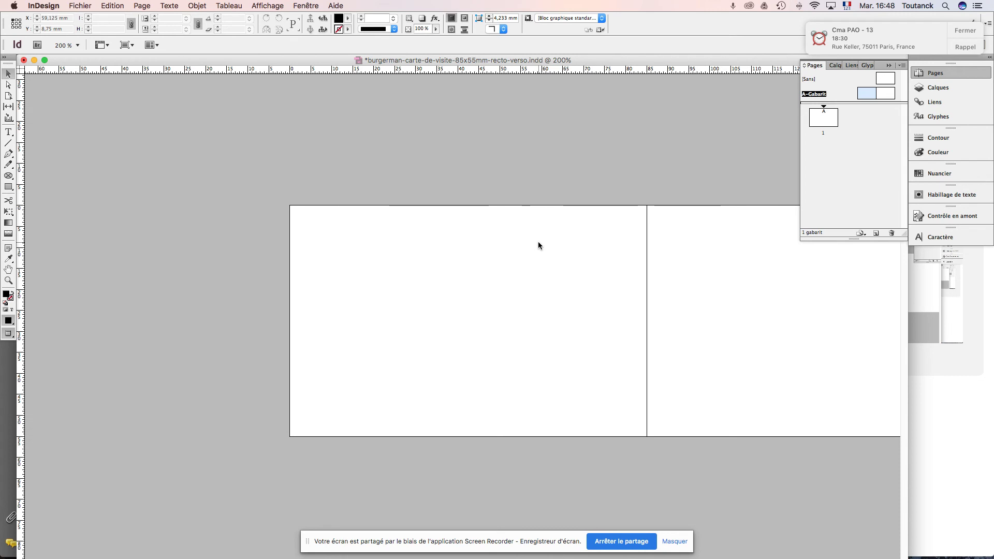
key("super+z")
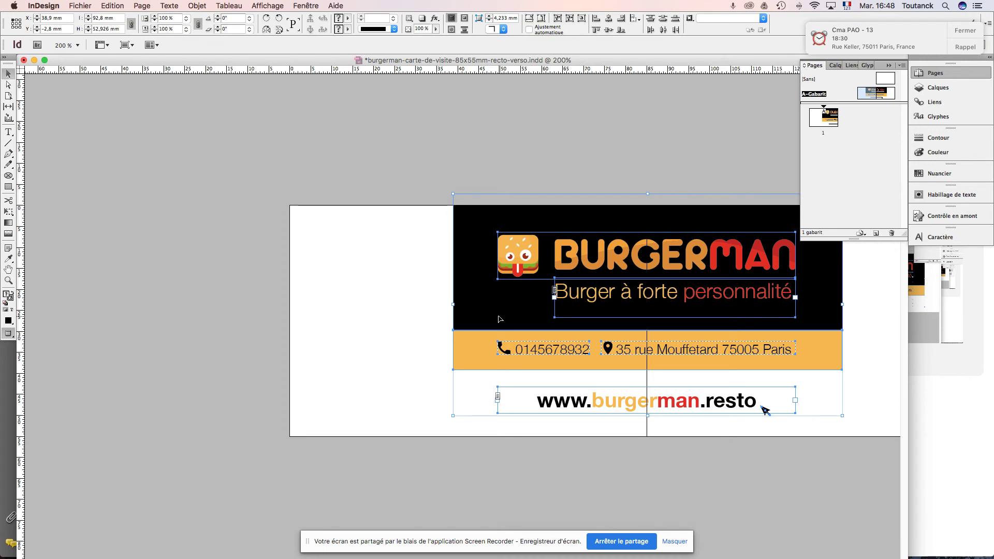
key("shift+Left")
key("shift+Left")
key("shift+Left")
key("shift+Left")
key("shift+Left")
key("shift+Left")
key("shift+Left")
key("shift+Left")
key("shift+Left")
key("shift+Left")
key("shift+Left")
key("shift+Left")
key("shift+Left")
key("shift+Left")
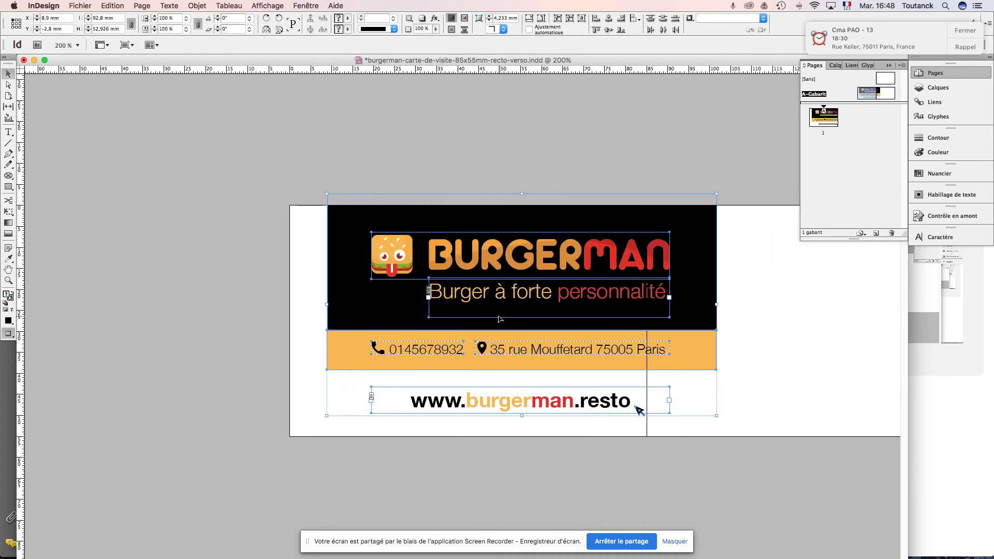
key("shift+Left")
key("shift+Left")
key("shift+Left")
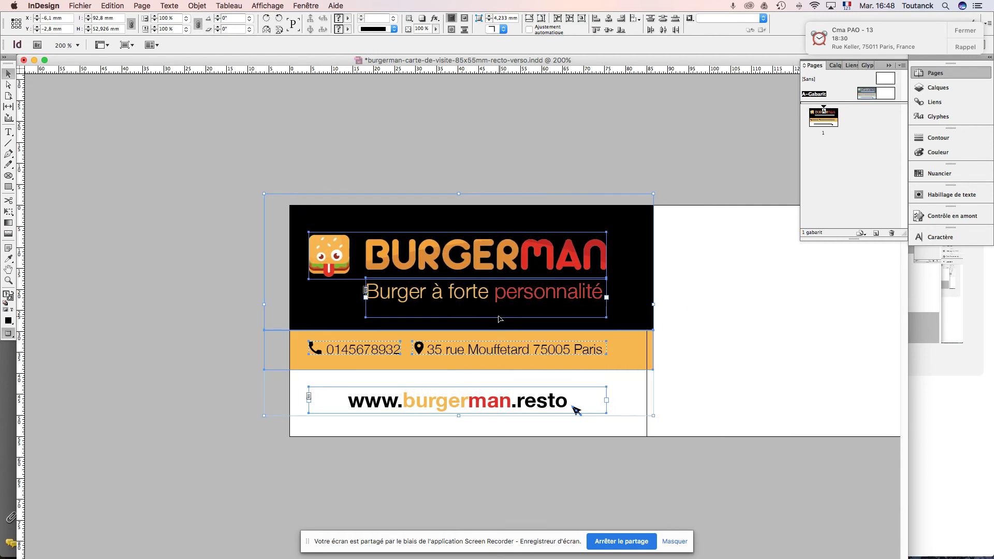
key("w")
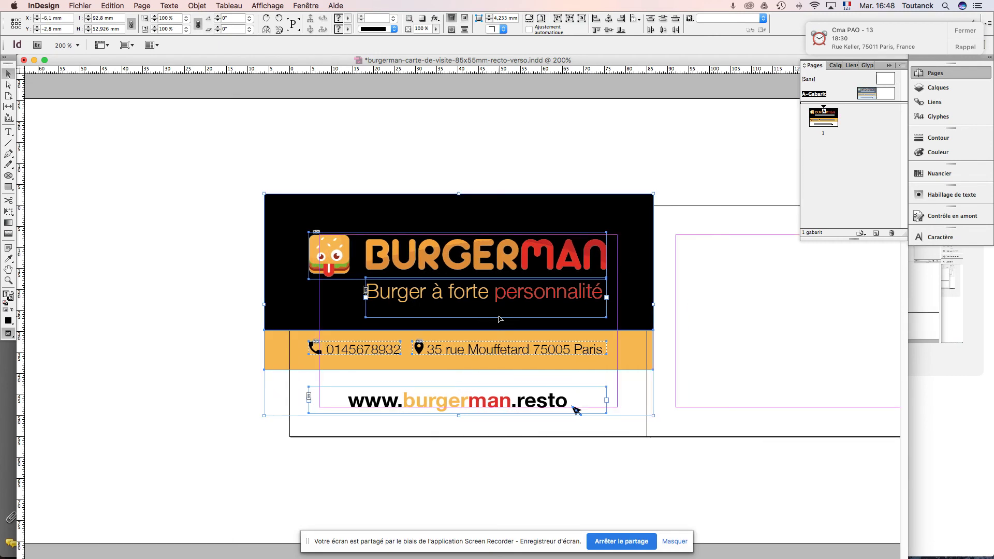
key("shift+Right")
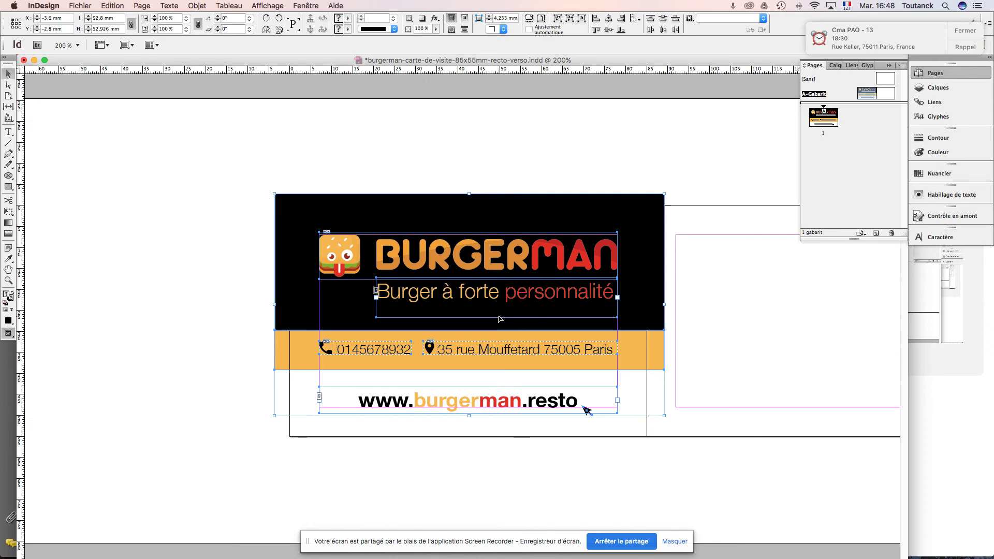
key("Down")
key("Down")
key("Down")
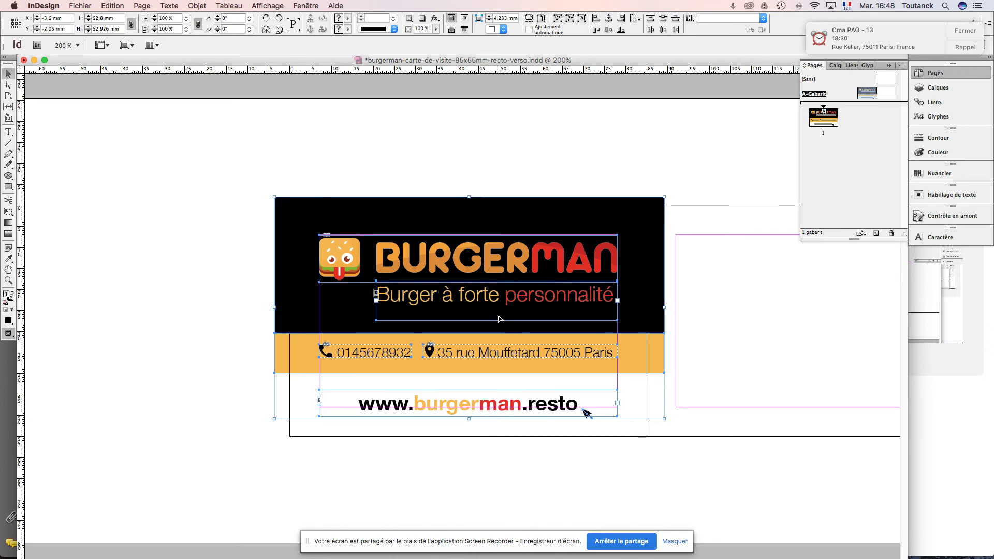
key("Up")
key("Up")
key("Up")
key("Up")
key("Down")
left_click(666, 151)
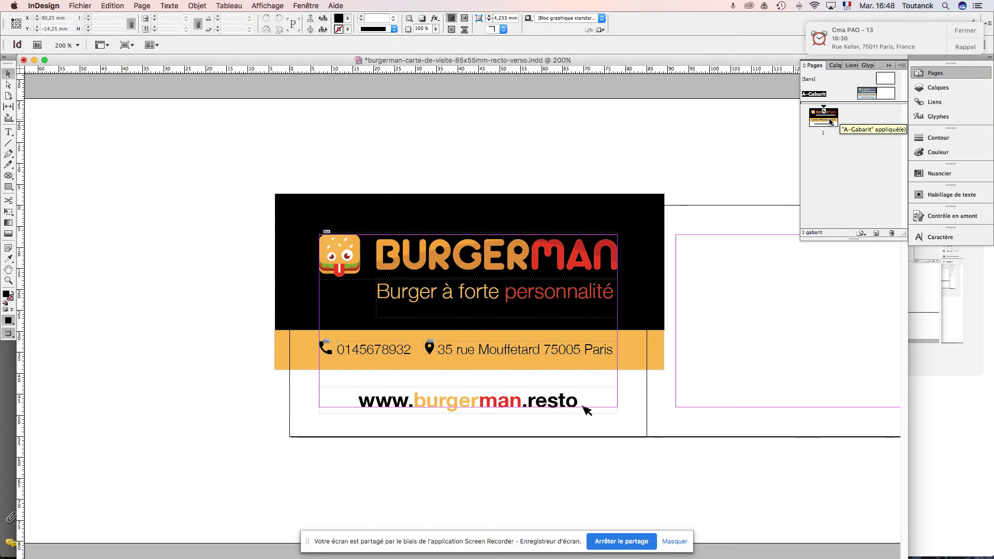
double_click(830, 122)
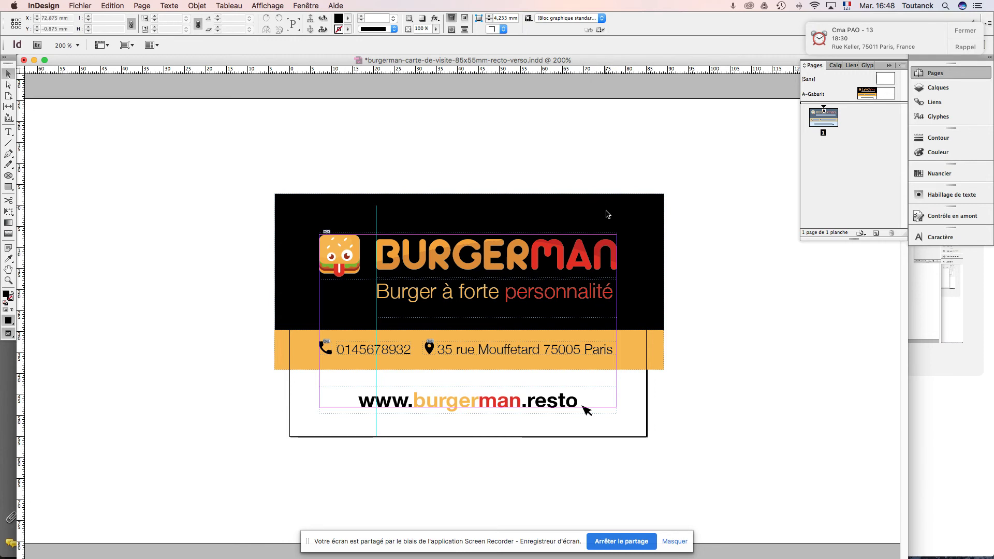
left_click(579, 253)
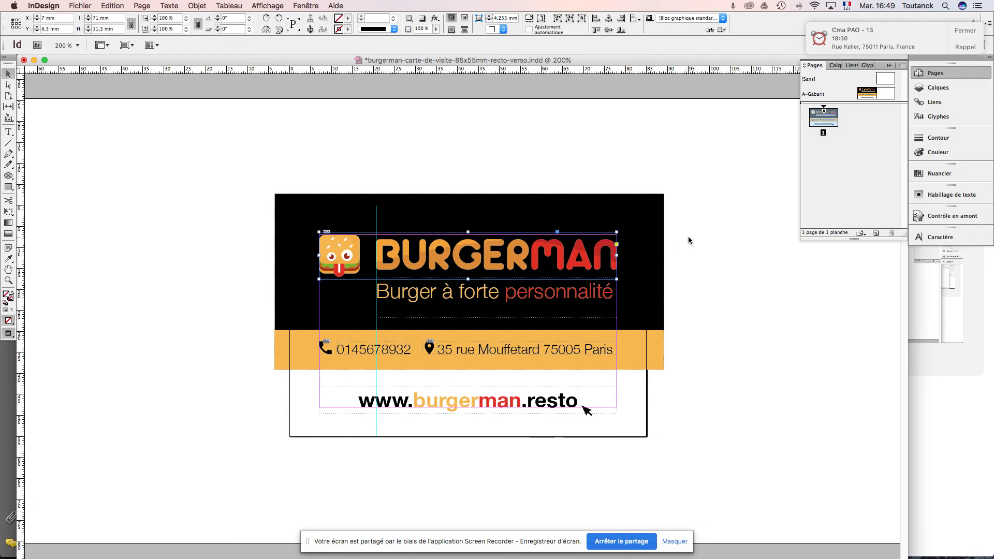
left_click(585, 295)
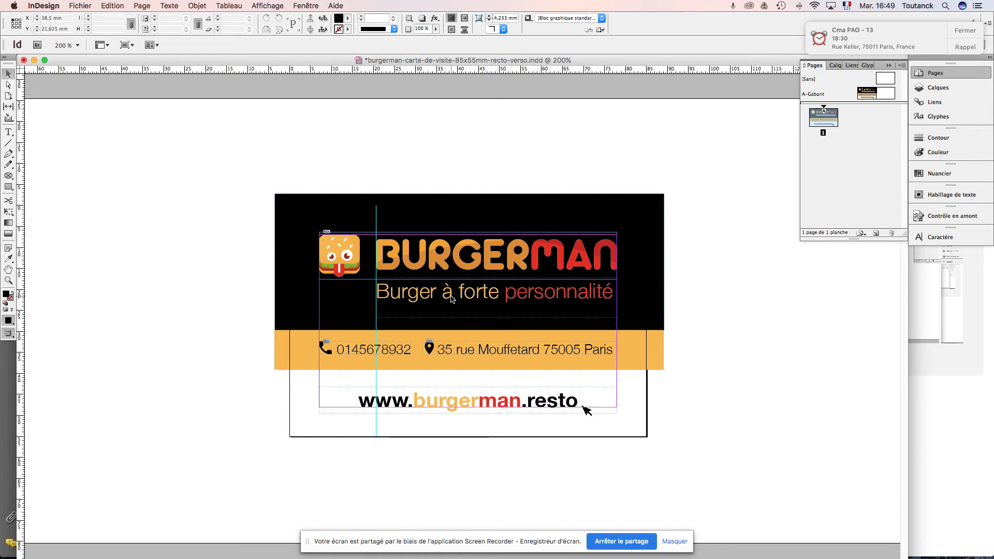
left_click(452, 299)
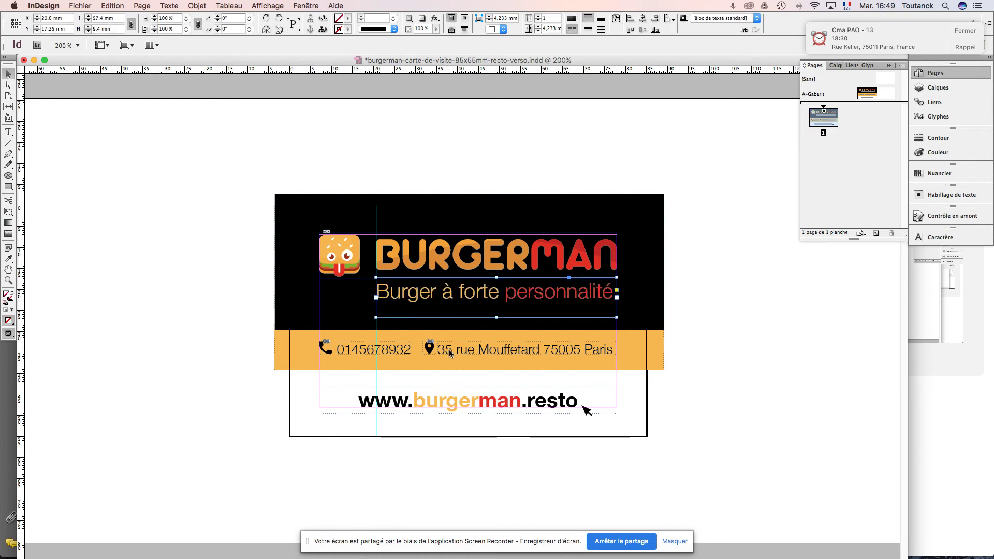
left_click(443, 350, "shift")
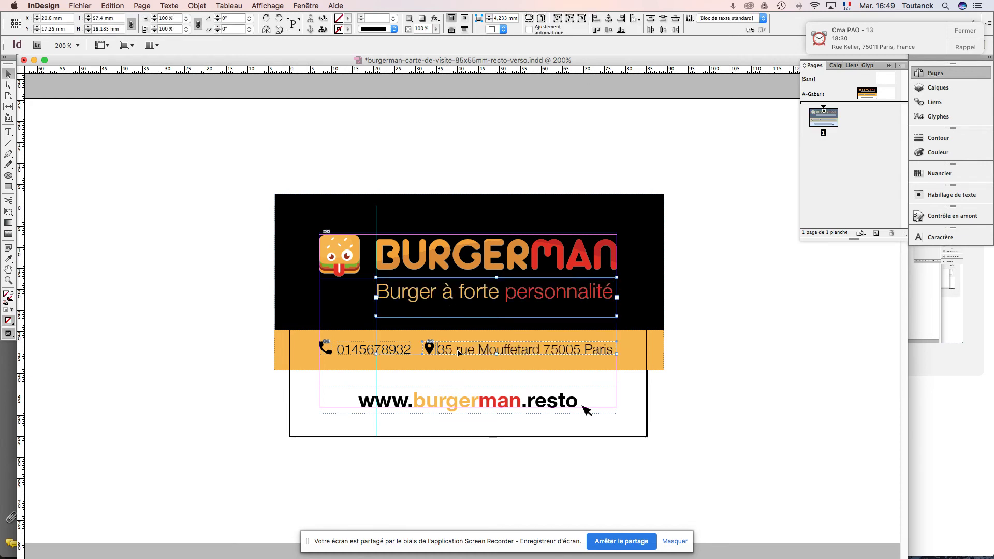
left_click(365, 351, "shift")
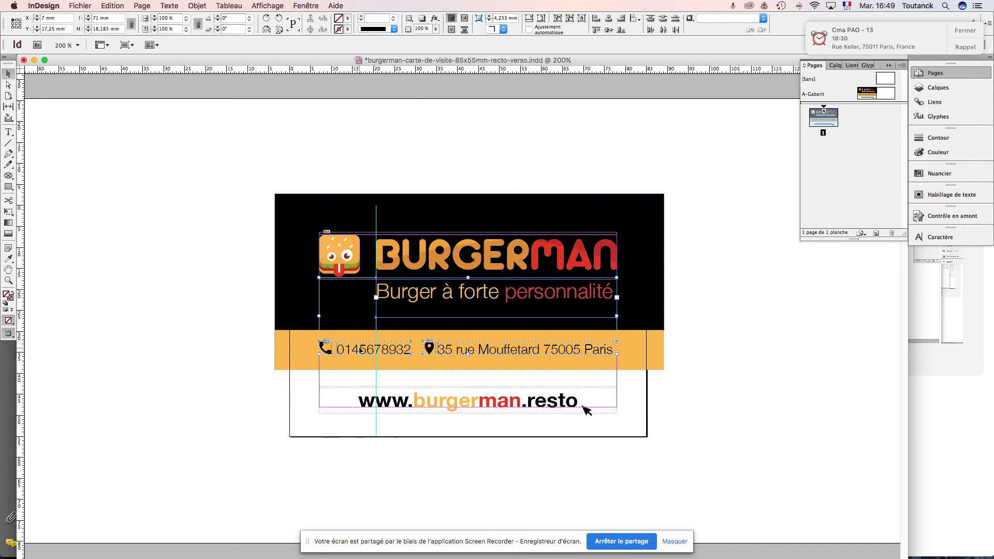
left_click(325, 352, "shift")
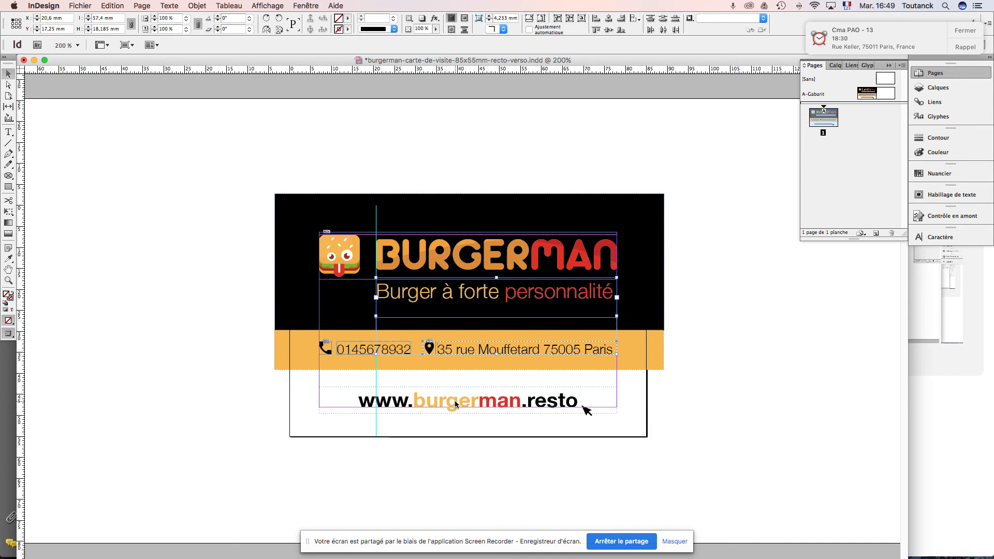
left_click(587, 412, "shift")
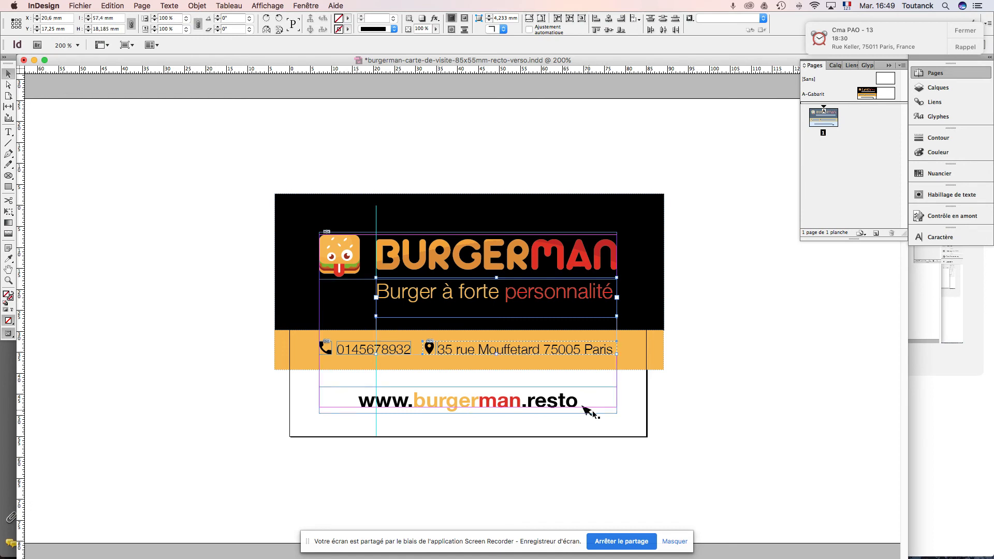
left_click(595, 423)
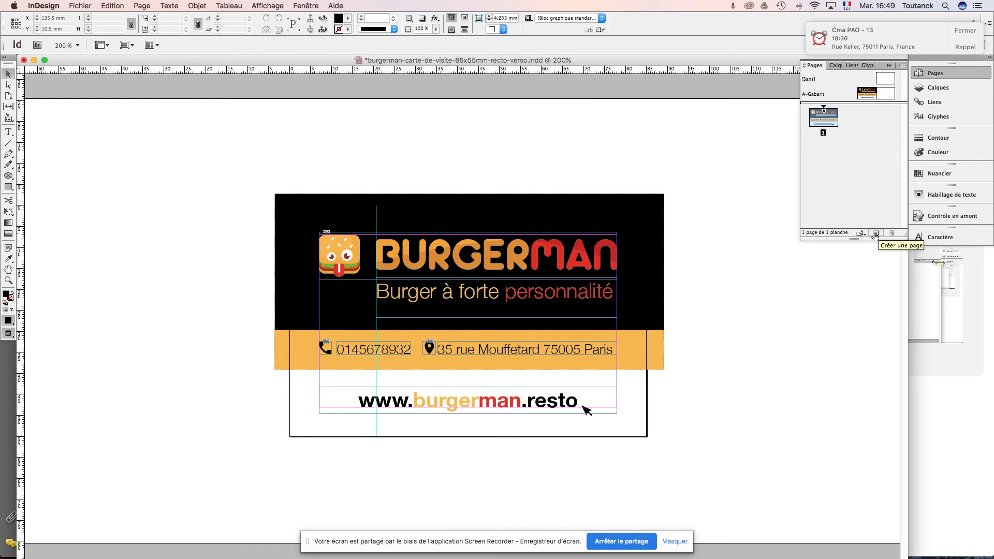
Step: Create page 2 from the Pages panel and frame it in the view
left_click(876, 236)
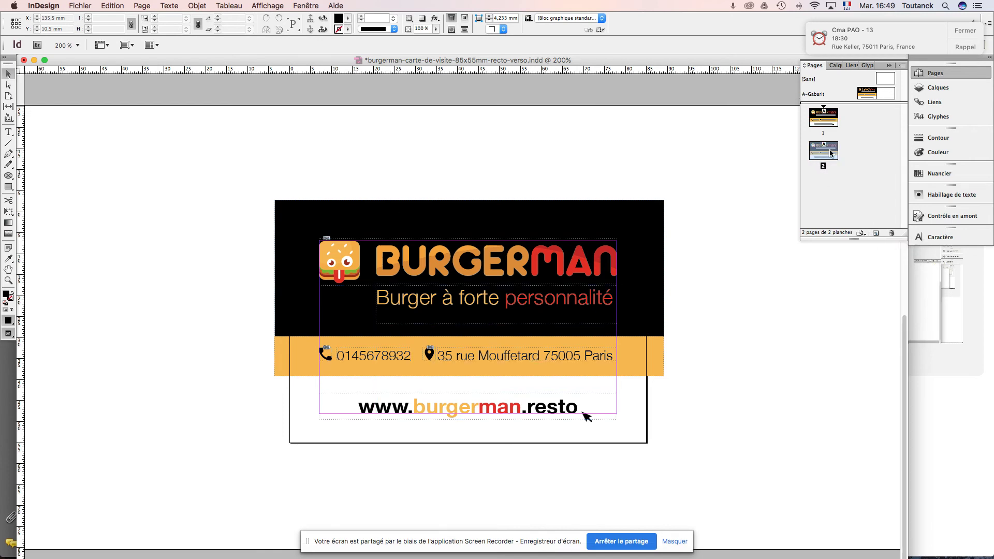
scroll(673, 290, "up", 3)
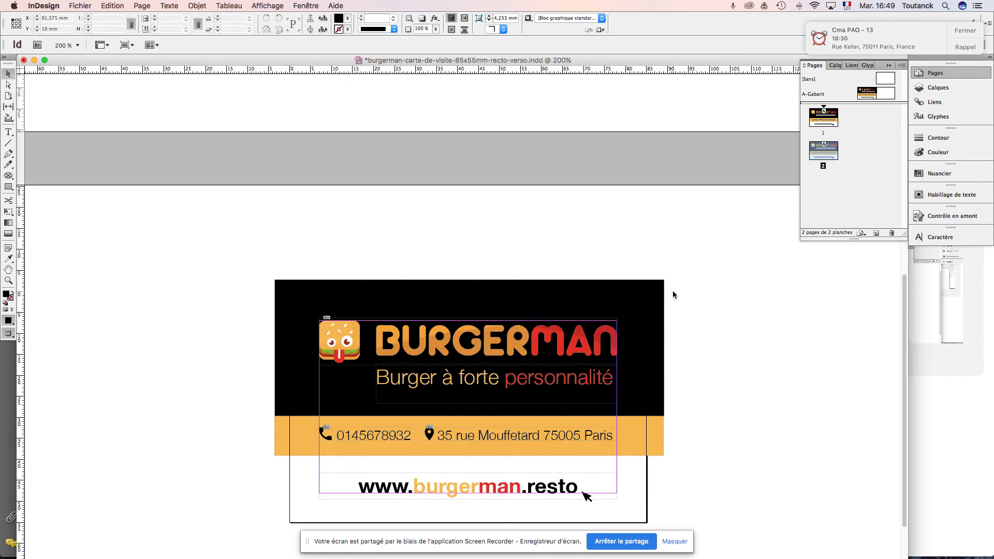
scroll(673, 295, "down", 5)
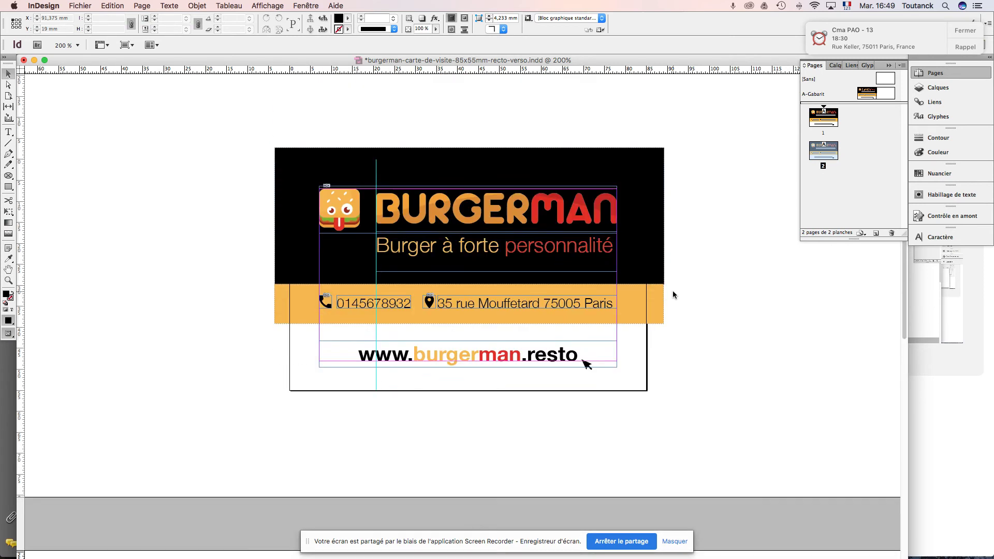
scroll(673, 290, "up", 2)
scroll(673, 291, "left", 3)
scroll(673, 295, "right", 5)
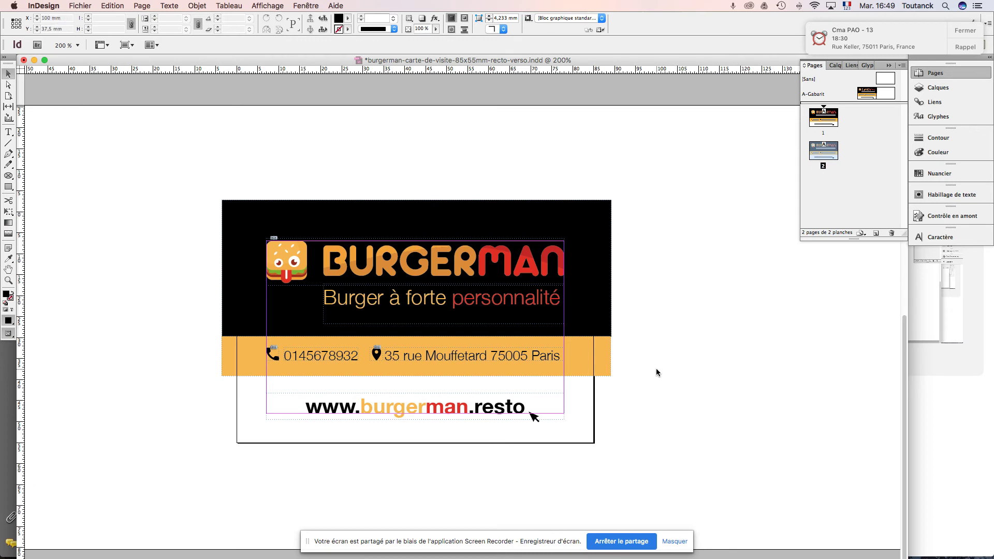
Step: Delete the orange band rectangle on page 2, then switch to Acrobat
left_click(605, 356)
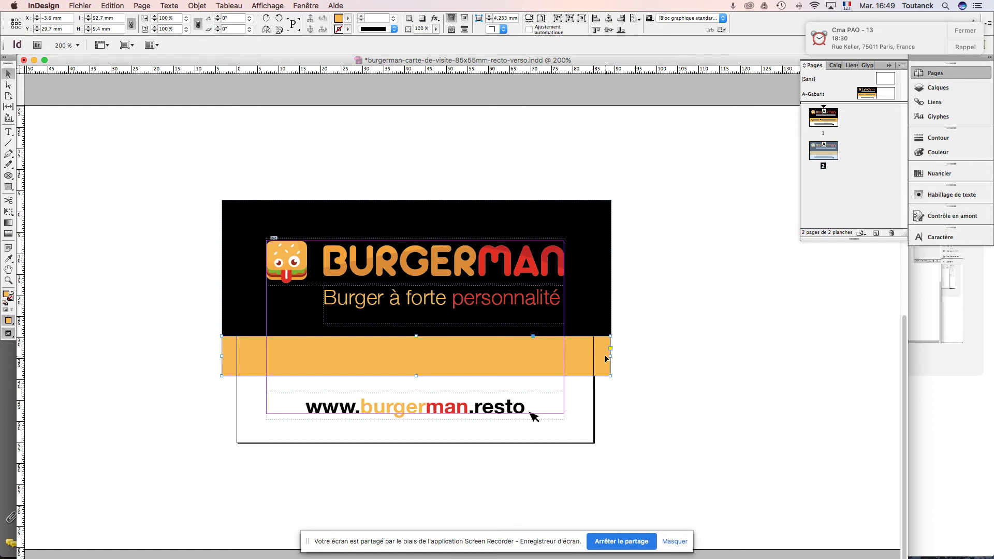
key("Delete")
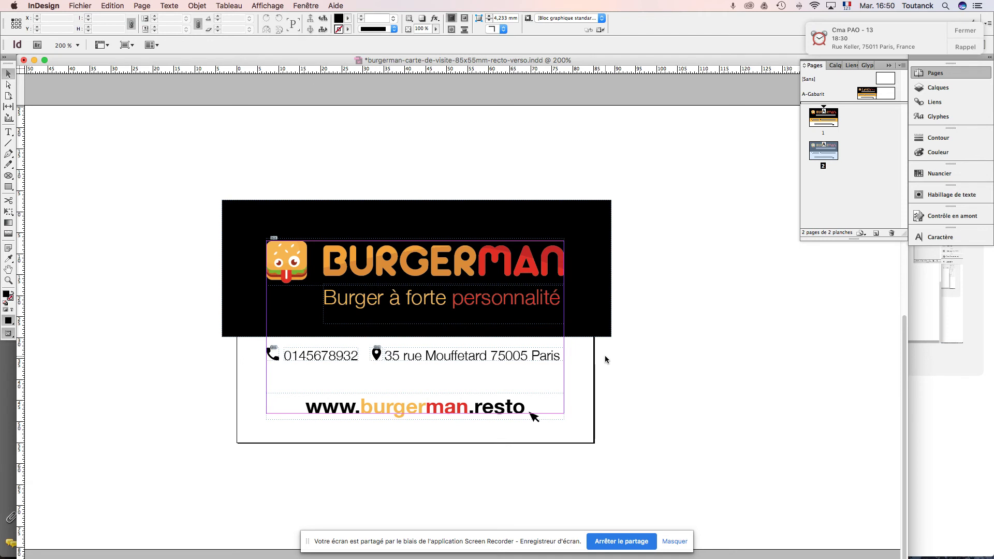
key("super+Tab")
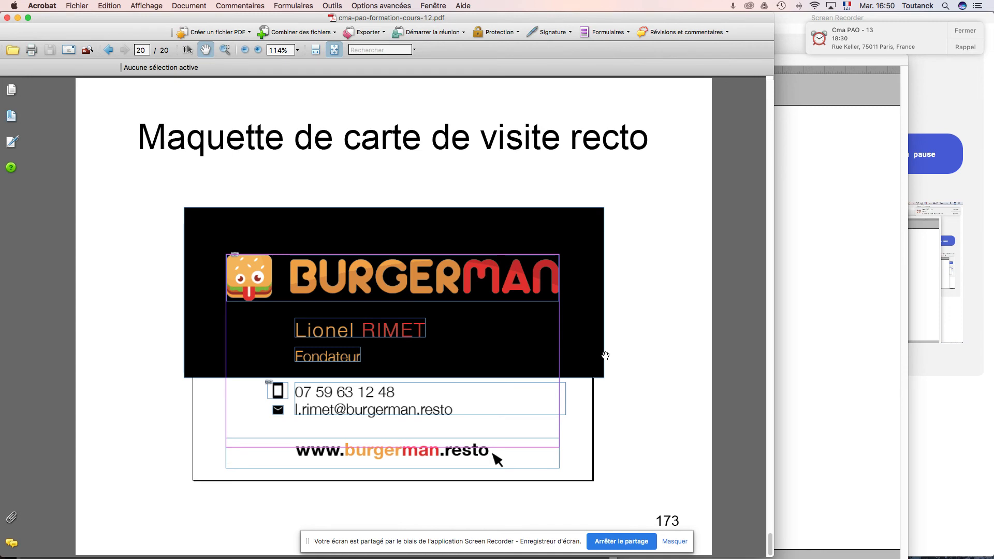
Step: Cycle the application switcher back to the InDesign card document
key("super+Tab")
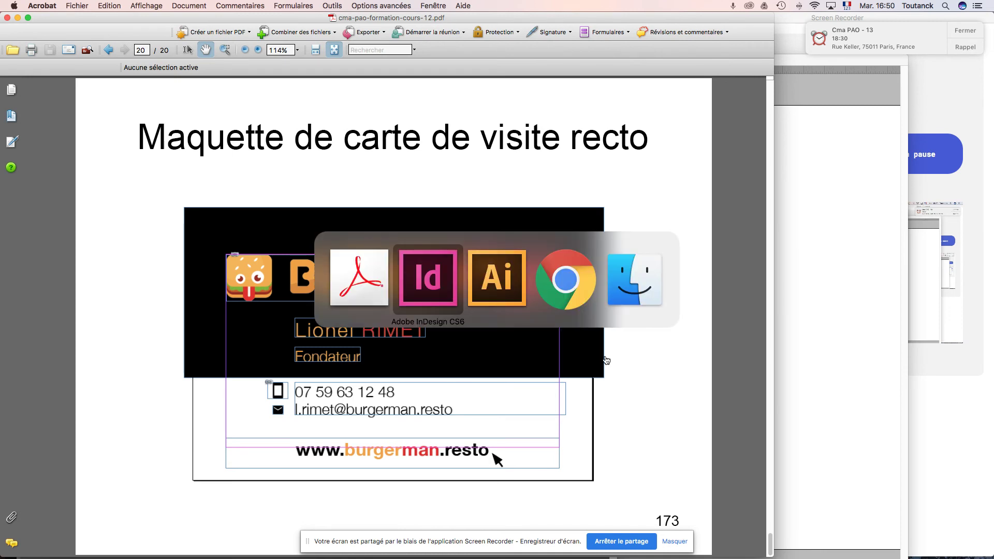
key("super+Tab")
key("super+Tab")
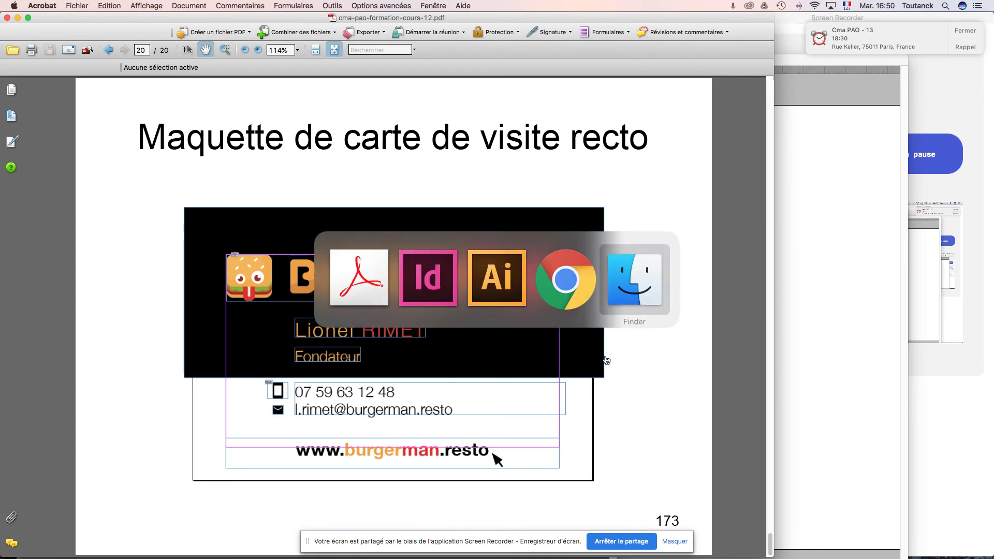
key("super+Tab")
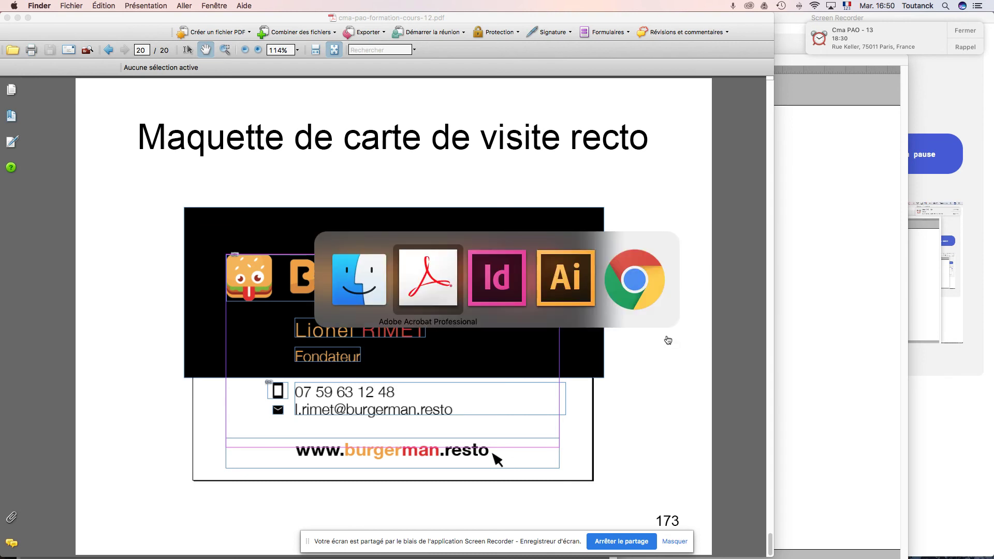
key("super+Tab")
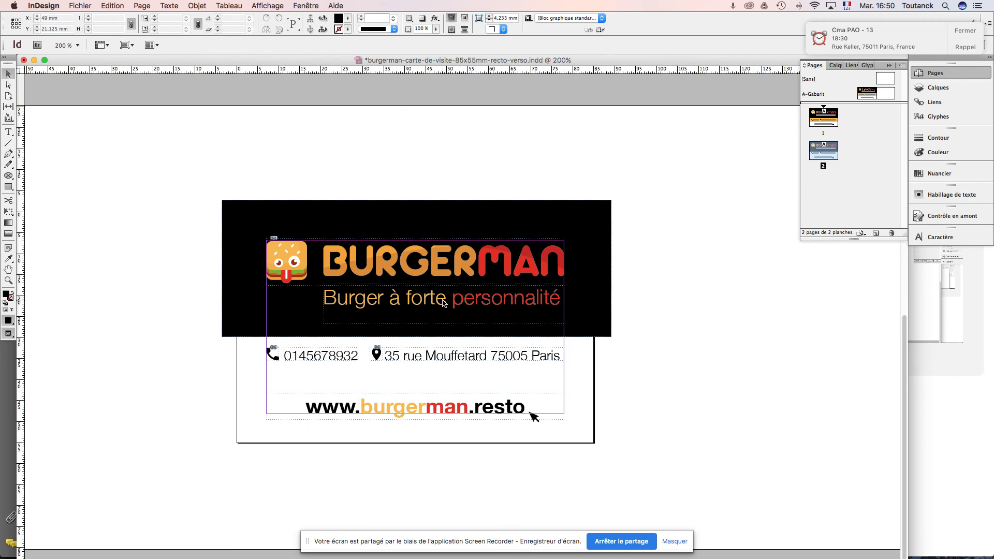
Step: Copy the tagline frame, save the two-page document and switch to Acrobat
left_click(444, 303)
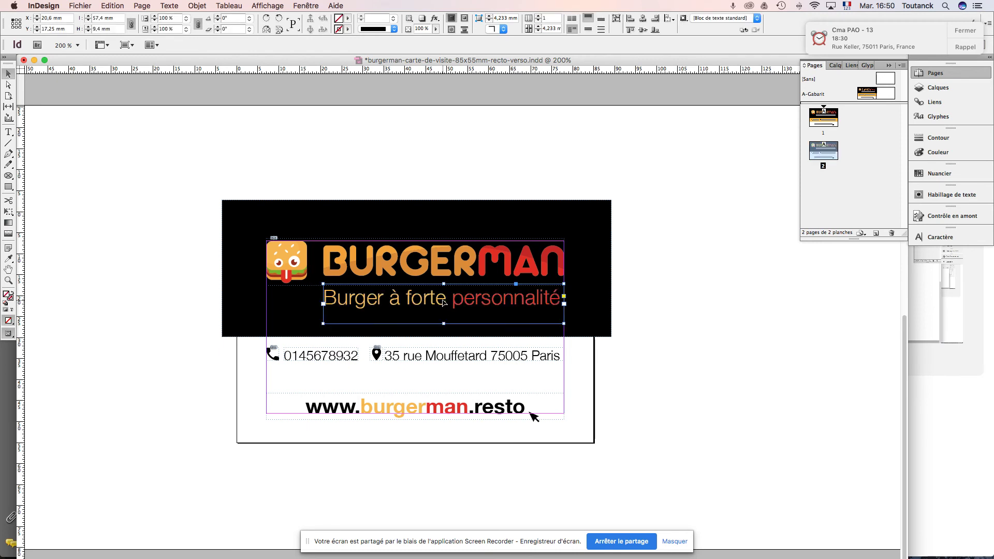
key("super+c")
key("super+s")
key("super+Tab")
key("Tab")
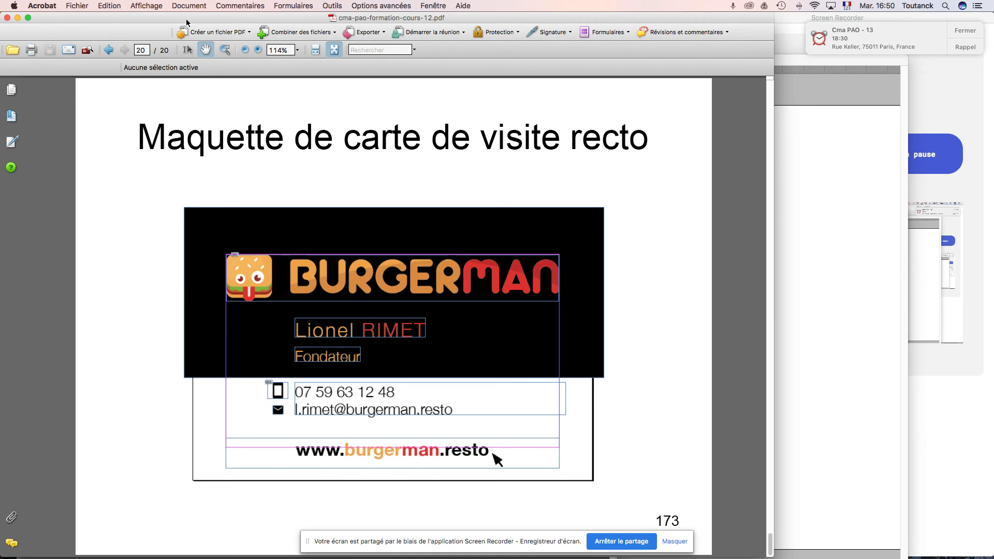
Step: Select the founder's first name in the card-text PDF, then return to InDesign
left_click_drag(120, 19, 333, 19)
left_click(118, 200)
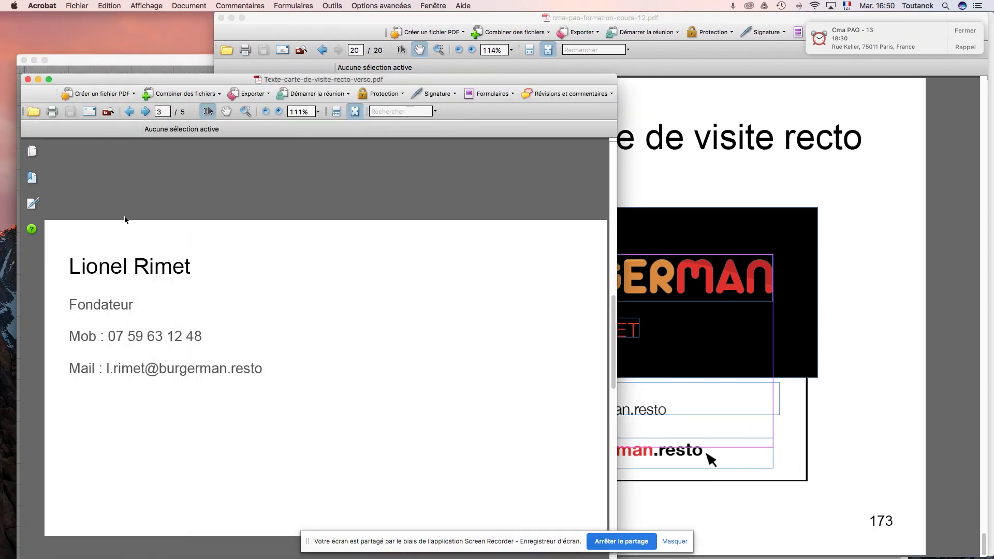
left_click_drag(69, 268, 189, 270)
double_click(103, 268)
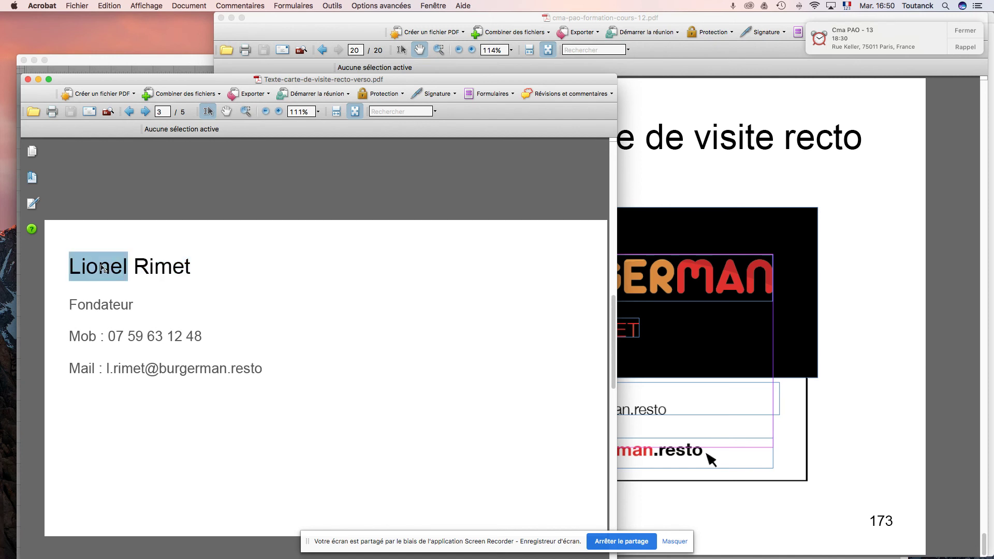
key("super+Tab")
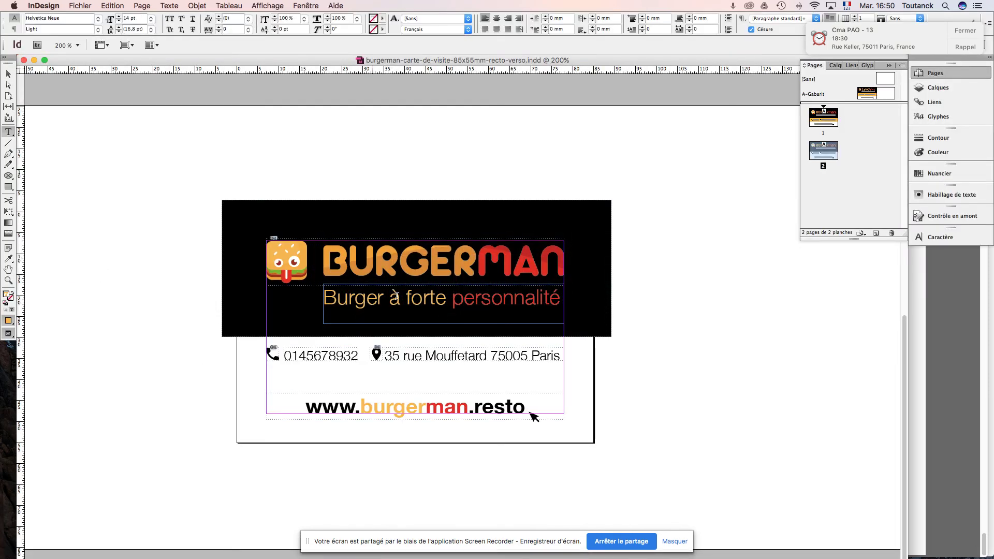
Step: Replace 'Burger à forte' in the page 2 tagline with the pasted founder's first name
double_click(365, 304)
left_click(446, 299)
left_click_drag(444, 299, 317, 295)
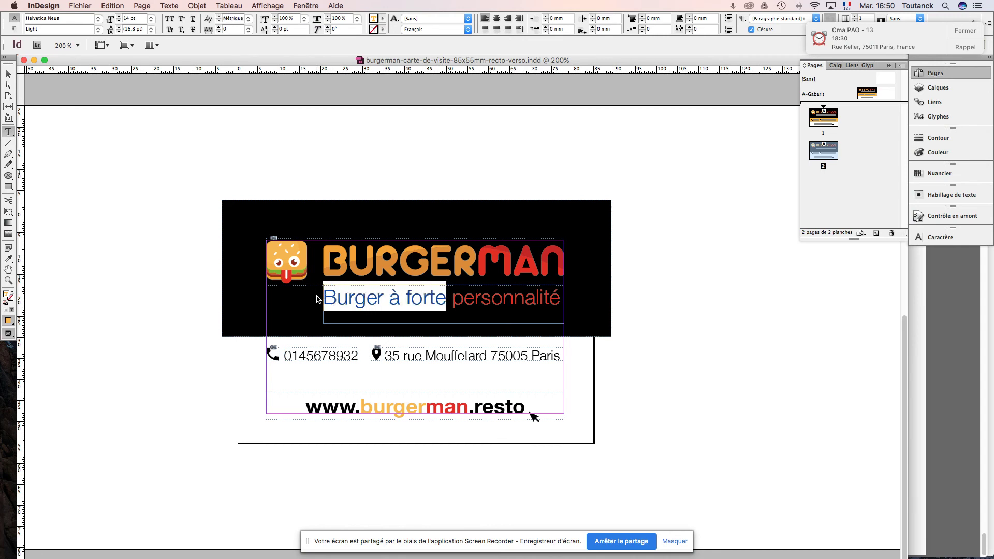
key("super+v")
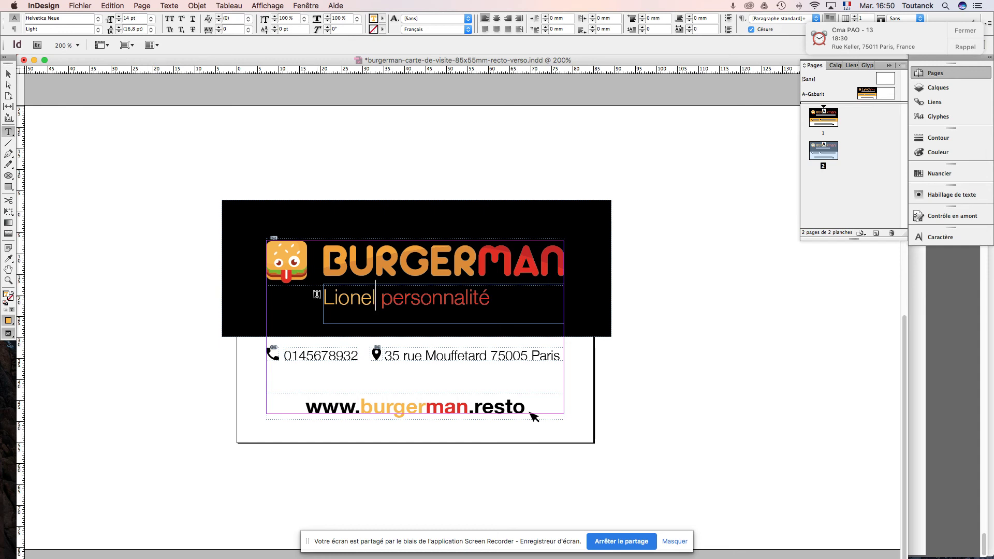
Step: Copy the founder's surname from the card-text PDF in Acrobat, then return to InDesign
key("super+Tab")
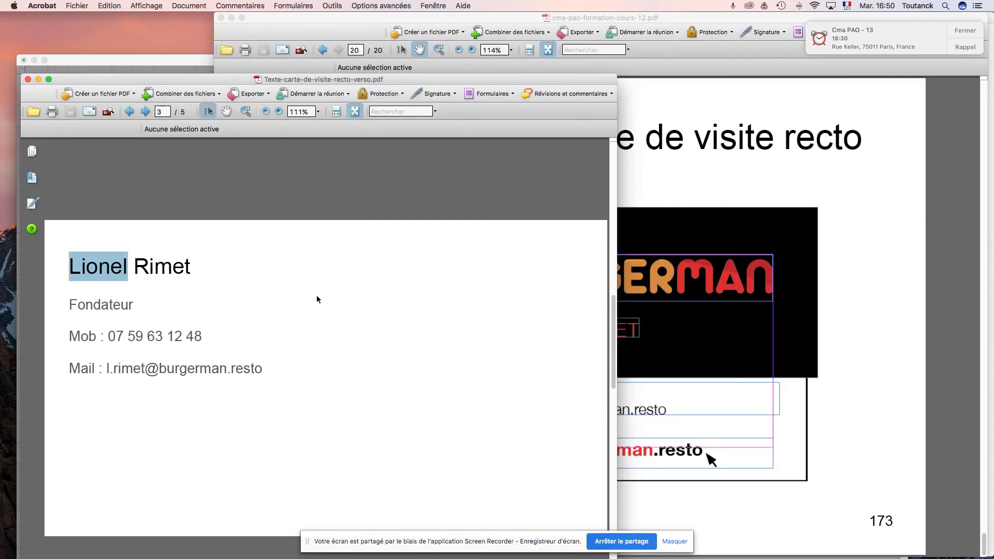
double_click(148, 268)
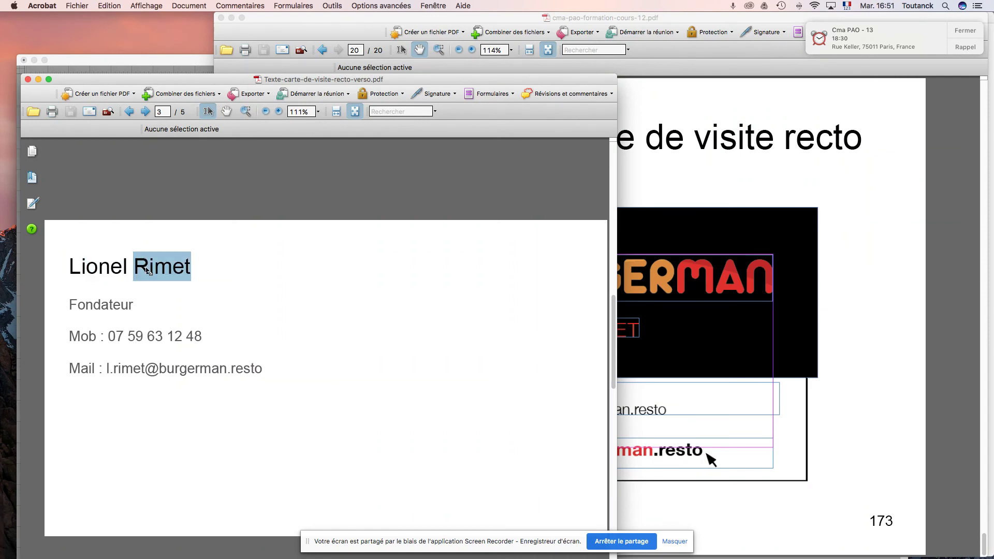
key("super+Tab")
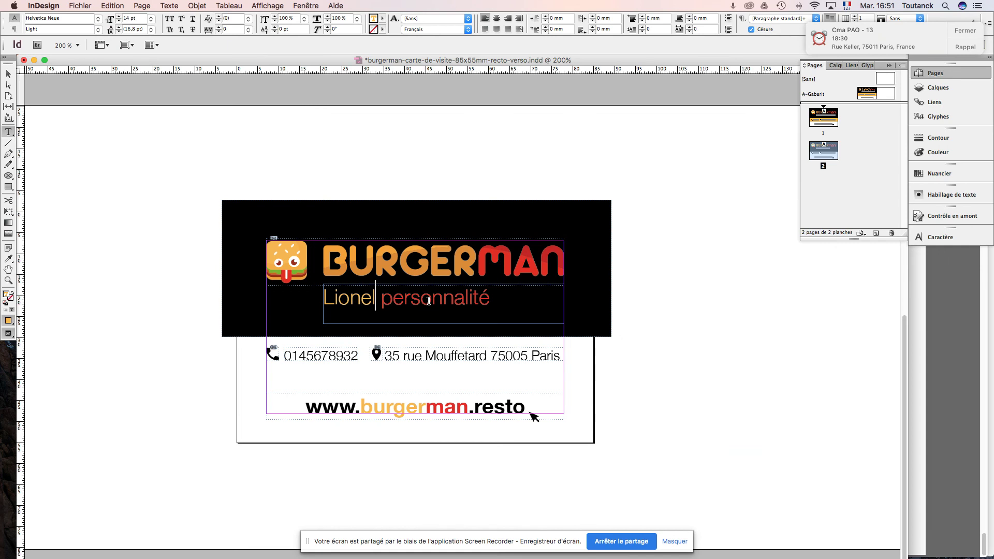
Step: Paste the founder's surname over 'personnalité' so the tagline shows the full name
double_click(430, 300)
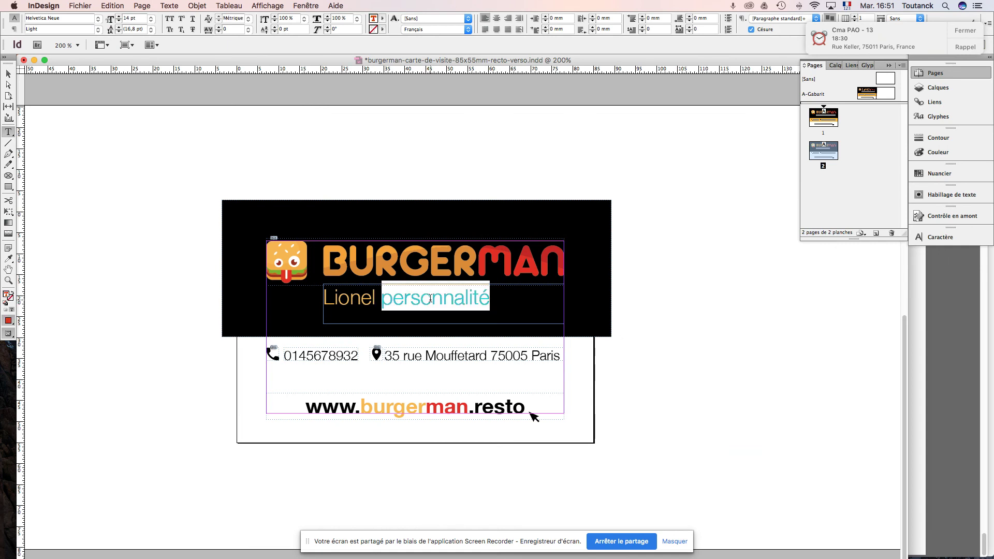
key("super+v")
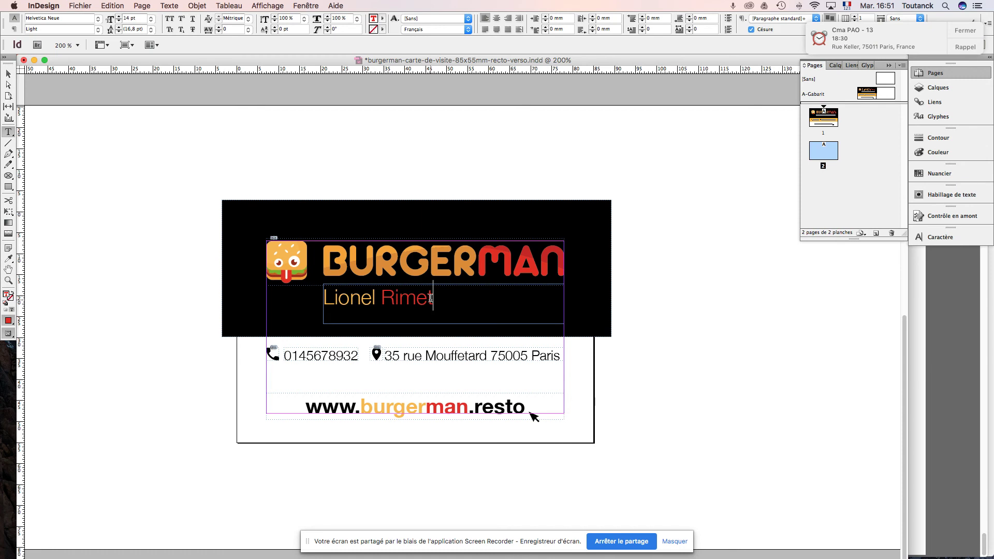
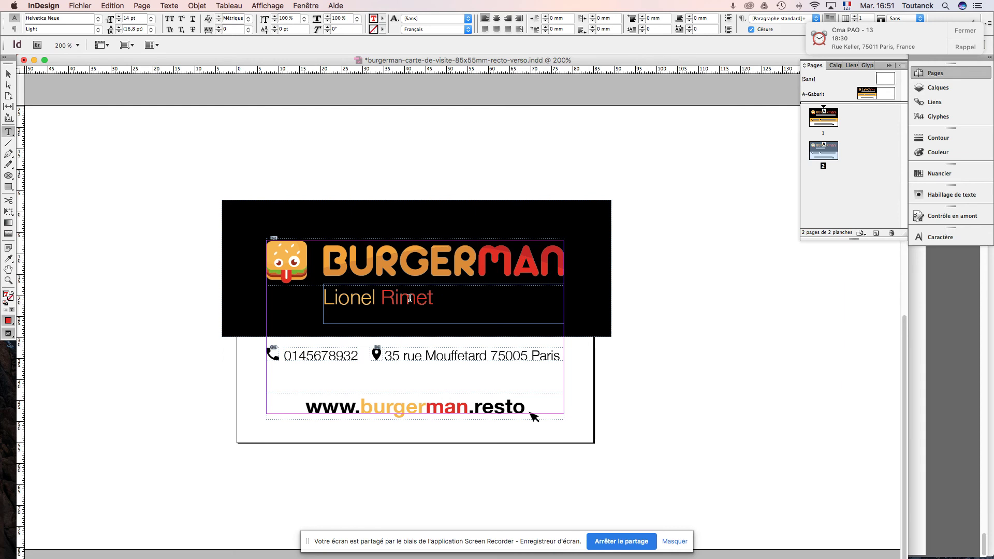
double_click(407, 299)
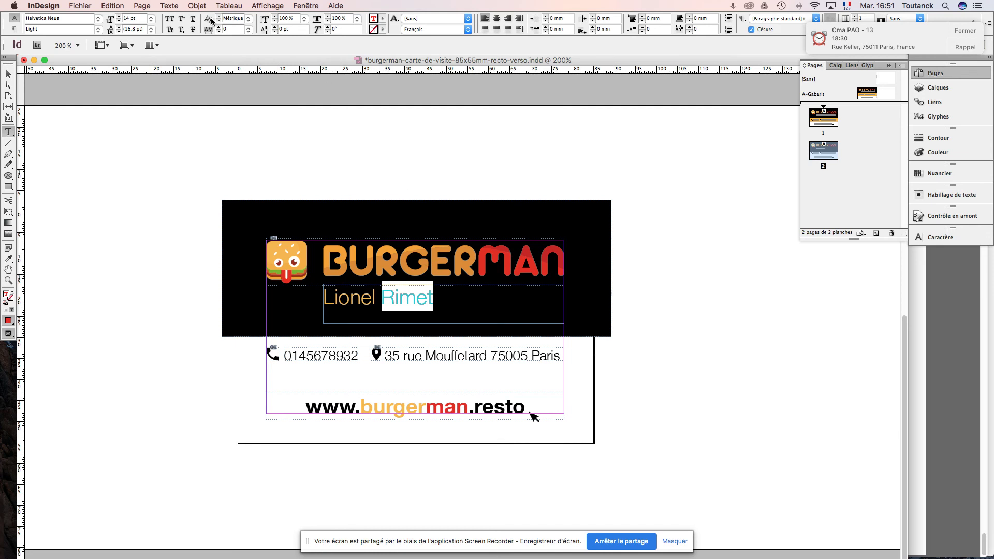
left_click(168, 20)
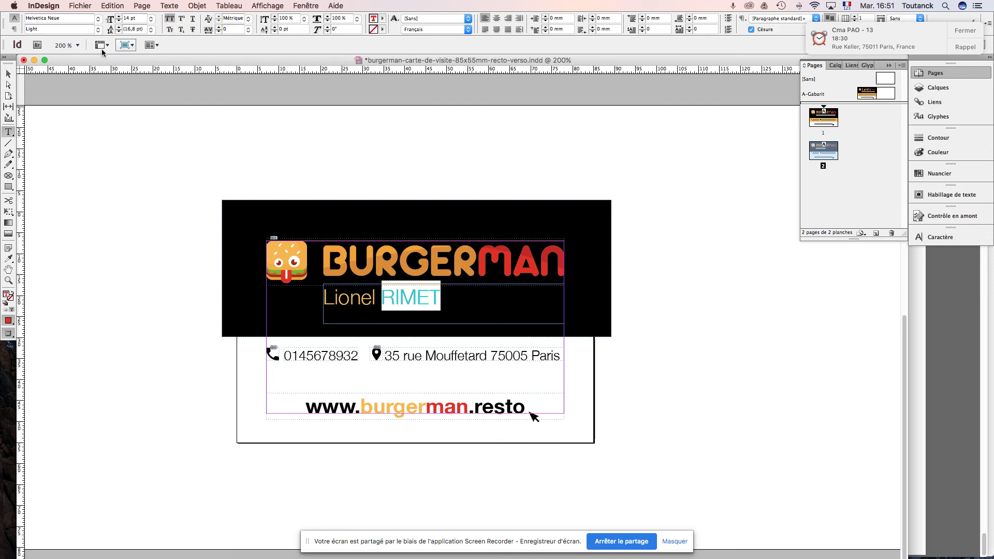
left_click(6, 77)
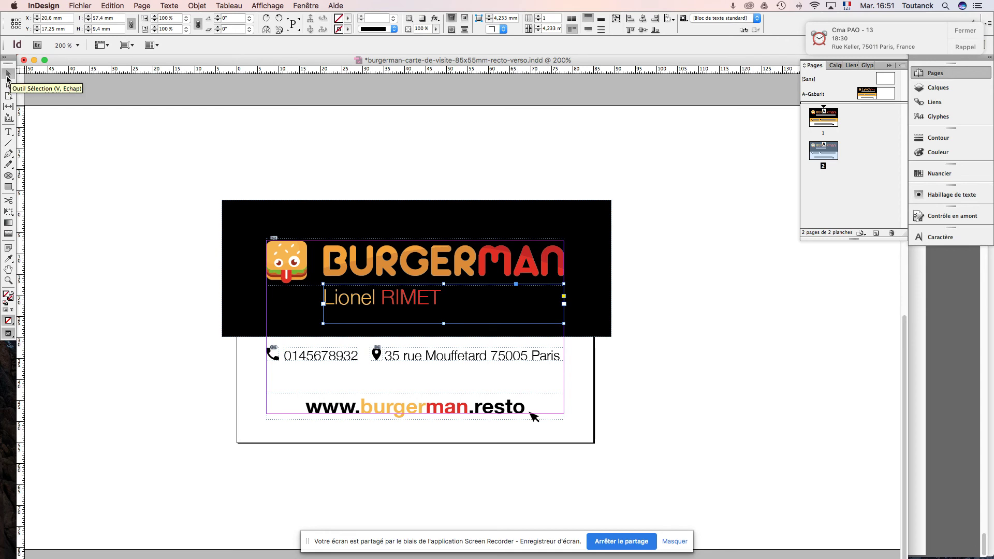
Step: Copy 'Fondateur' from the card text PDF and check the recto mockup before returning to InDesign
key("super+Tab")
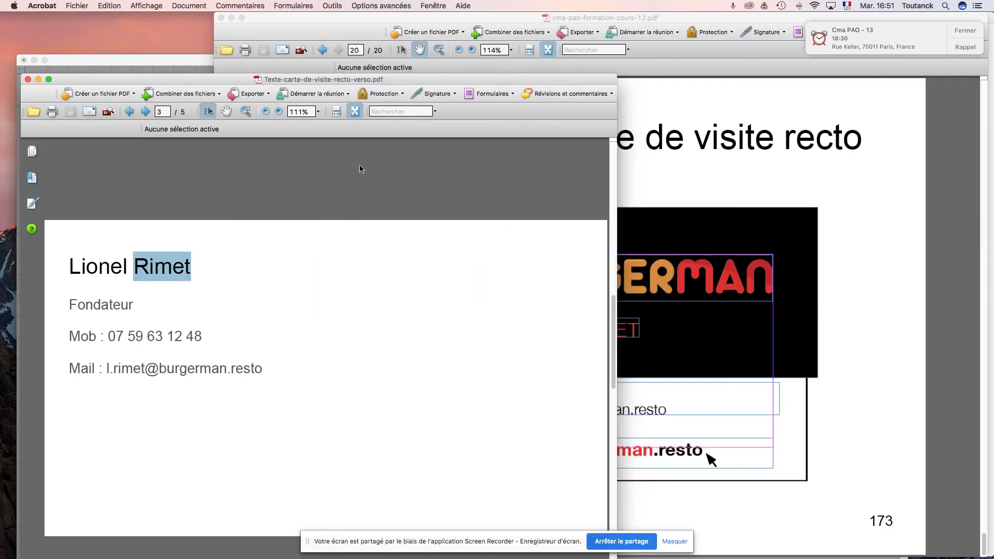
double_click(110, 305)
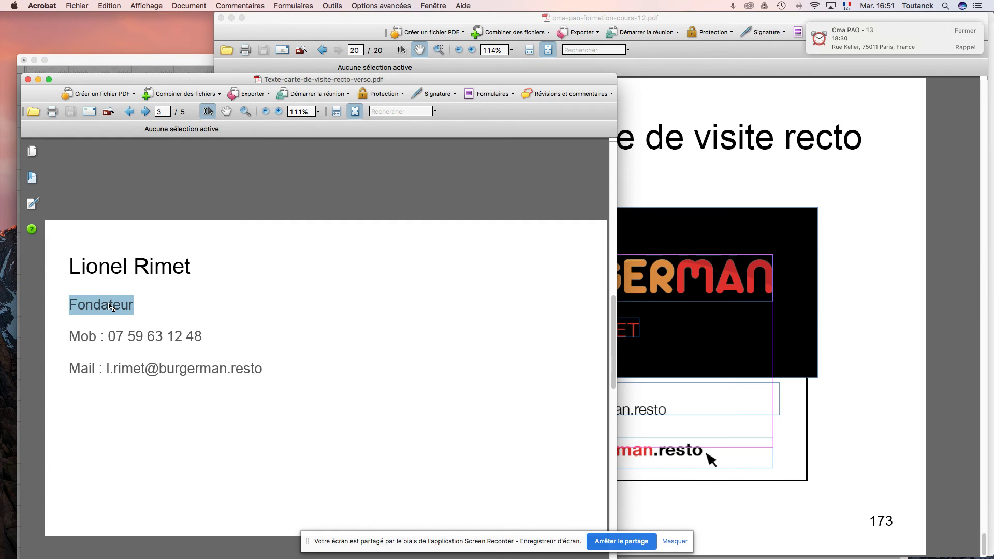
left_click(658, 174)
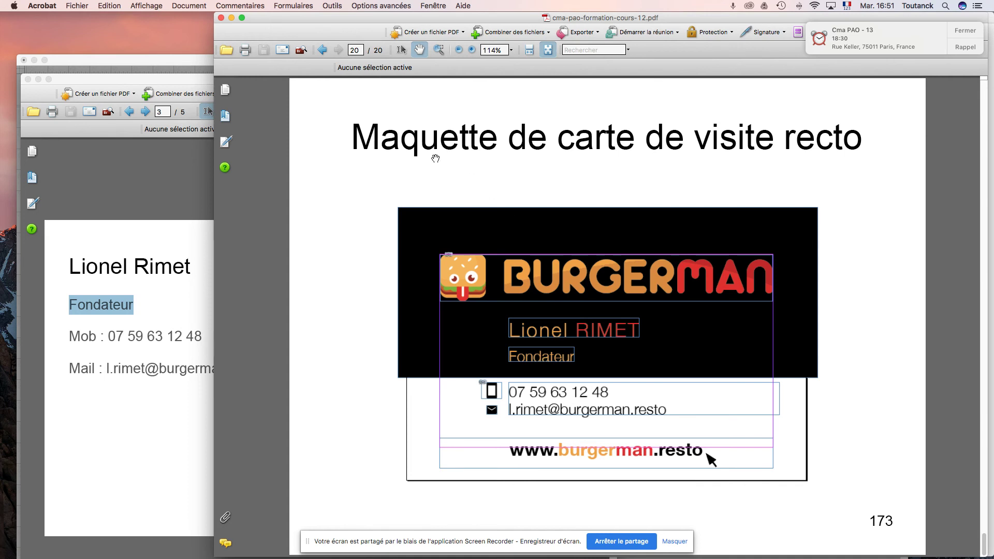
key("super+Tab")
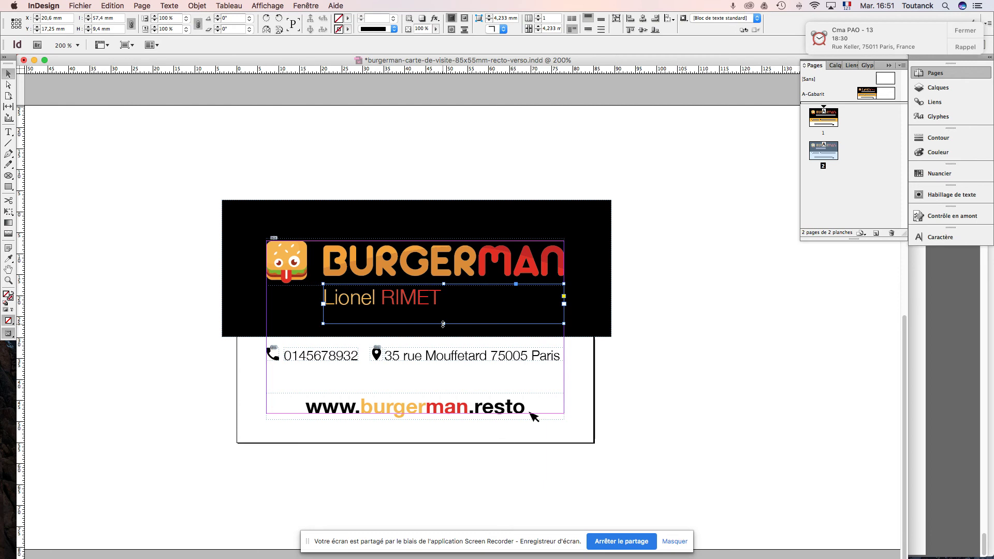
Step: Fit the name frame to its text and place a duplicate just below it
double_click(443, 324)
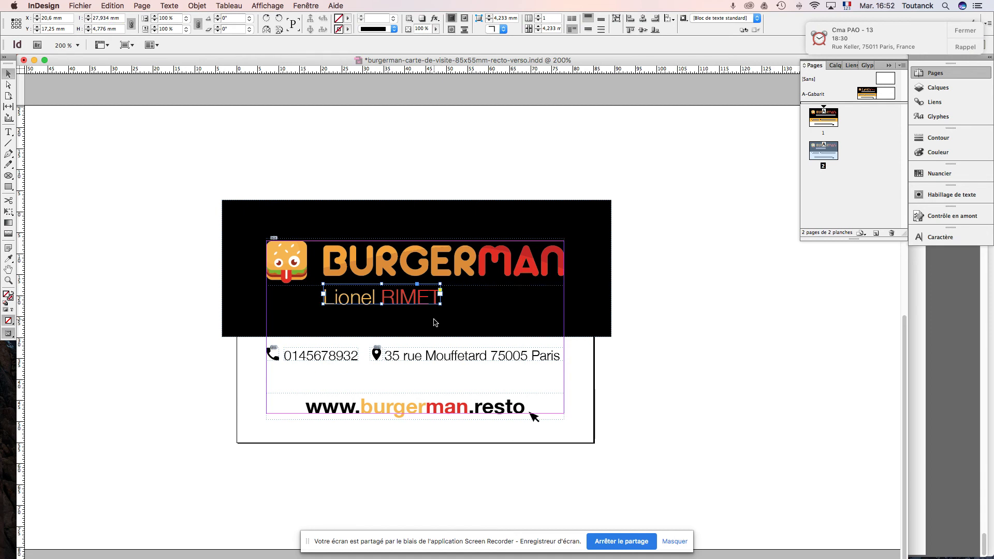
key("super+equal")
key("super+equal")
key("super+equal")
key("super+equal")
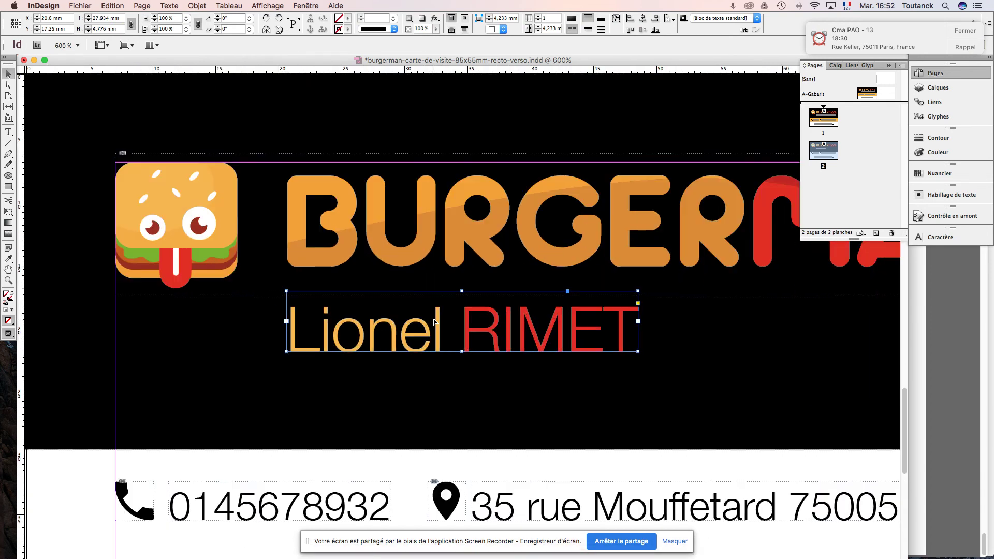
scroll(466, 270, "down", 5)
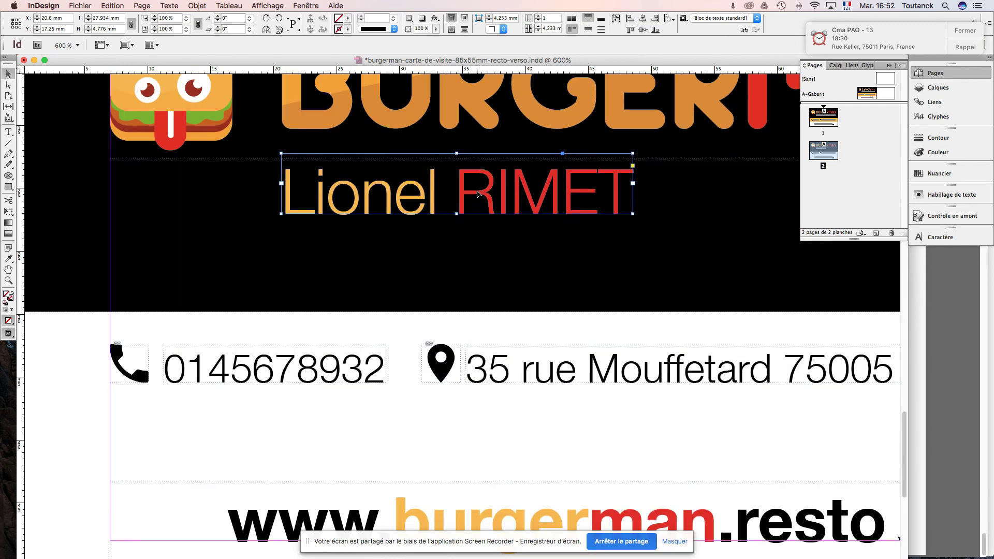
left_click_drag(479, 194, 479, 273)
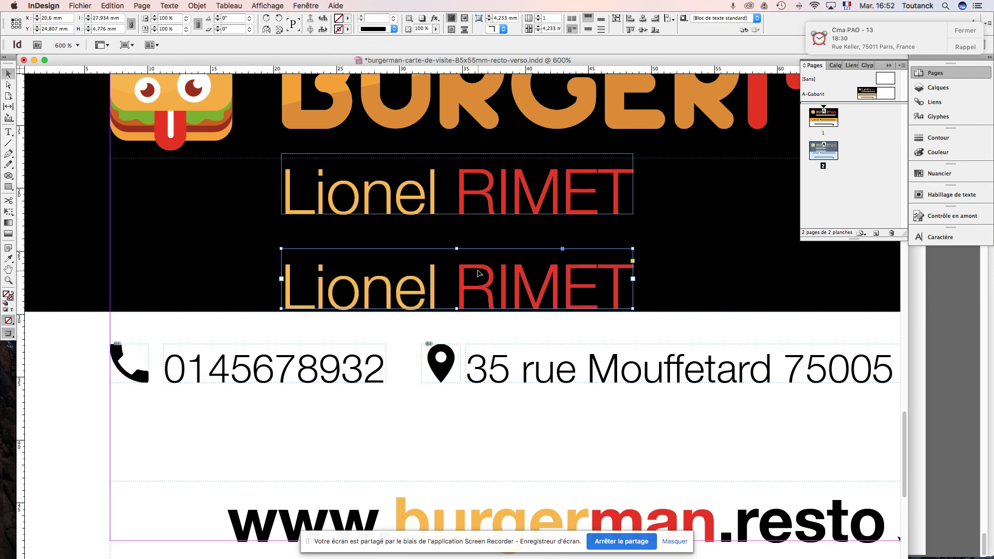
key("Up")
key("Up")
key("Up")
key("Up")
key("Up")
key("Up")
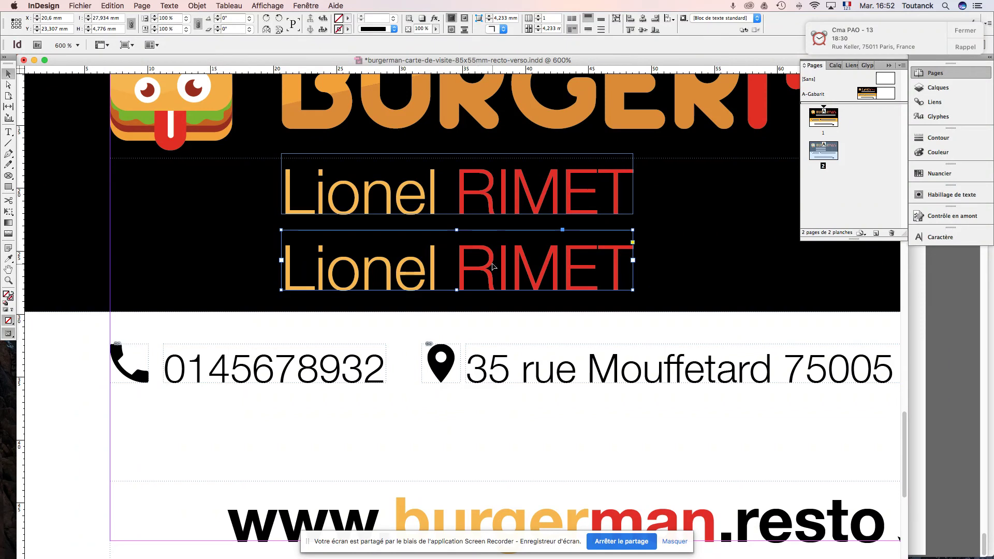
Step: Replace the copy's text with the pasted Fondateur and widen the frame to fit it
double_click(492, 262)
key("super+a")
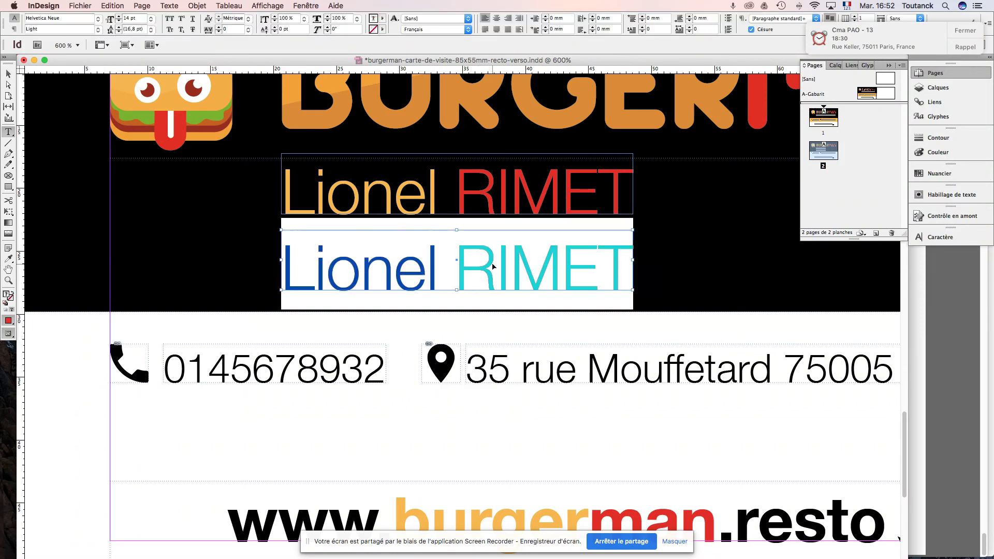
type("FONDA-")
left_click(8, 74)
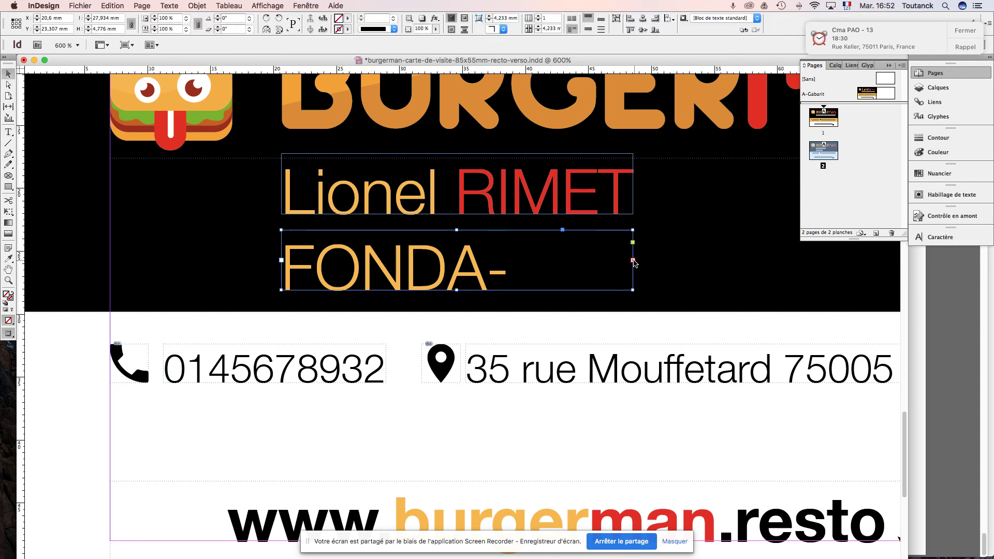
left_click_drag(633, 260, 737, 266)
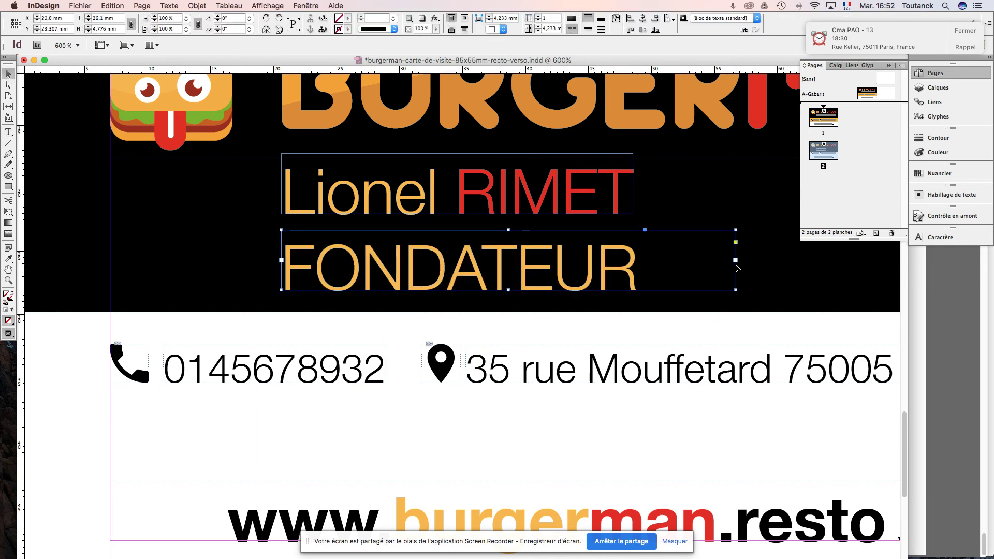
key("super+Tab")
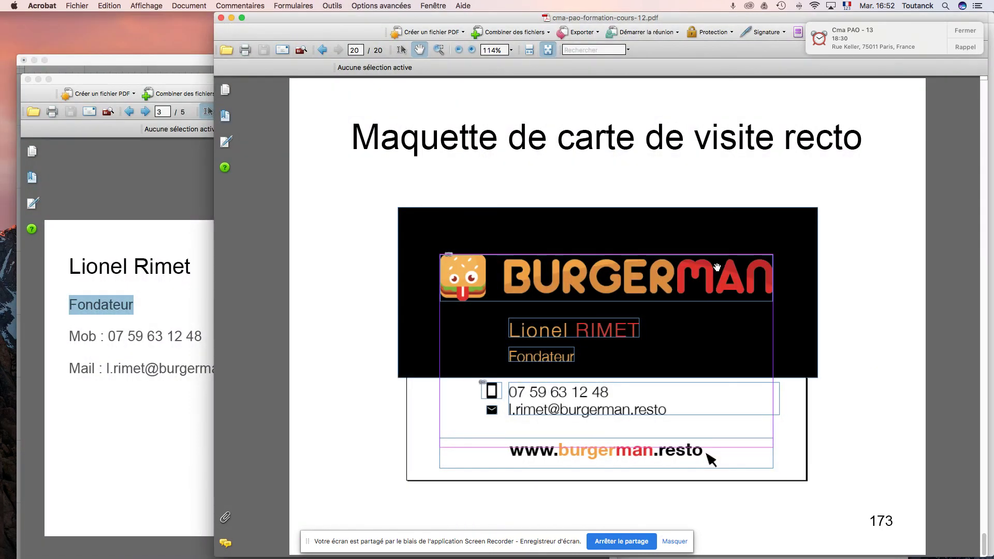
key("super+Tab")
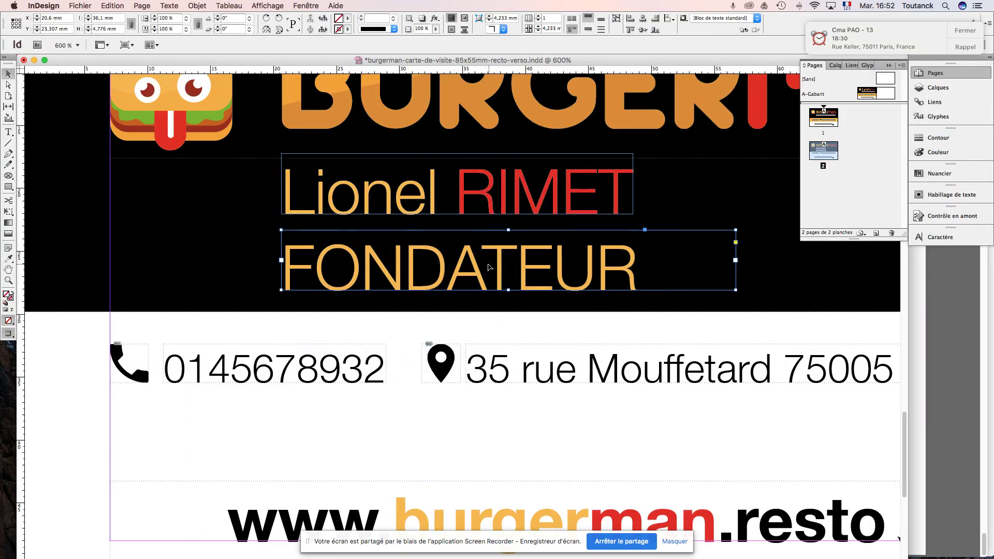
Step: Turn off All Caps on the job title so it reads Fondateur, and reduce it to 11 pt
double_click(719, 270)
key("super+a")
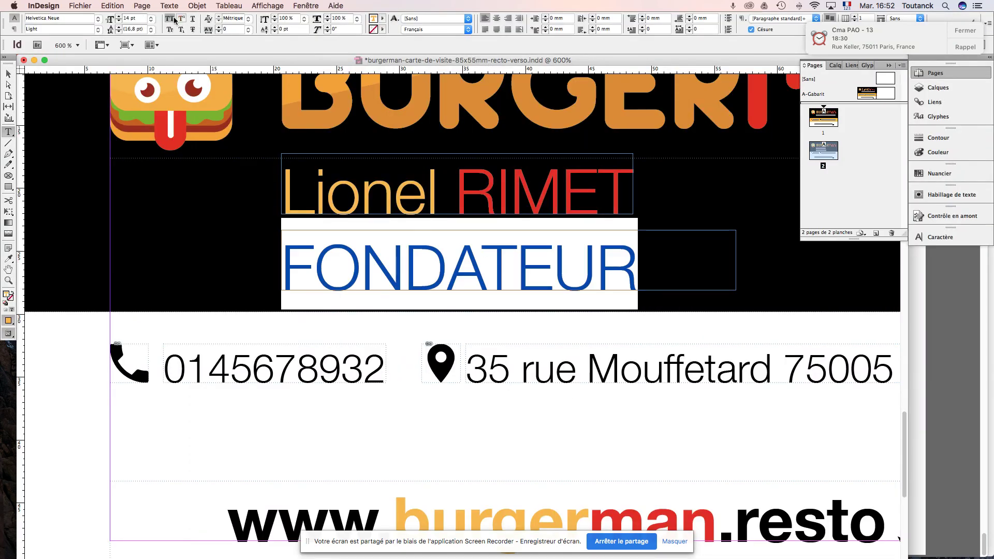
left_click(170, 19)
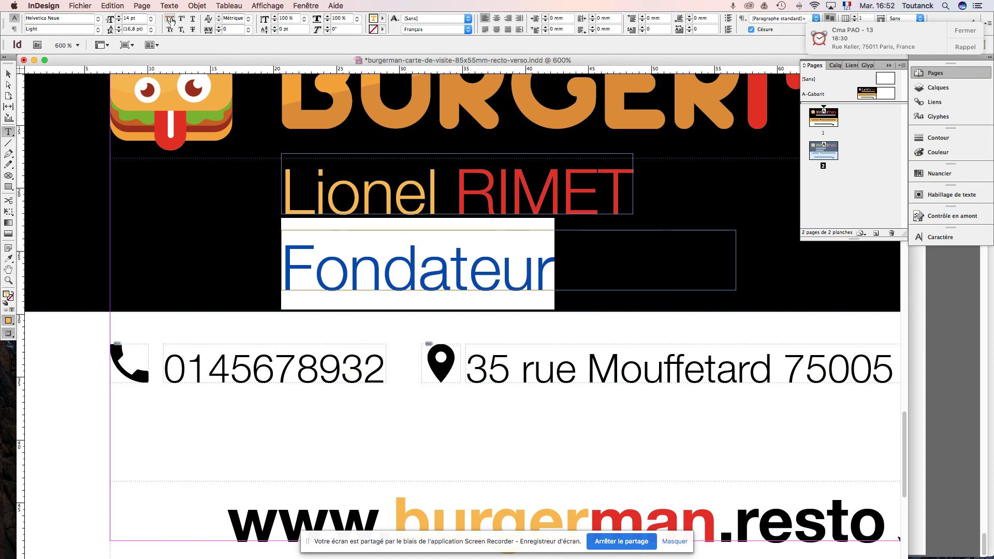
left_click(119, 21)
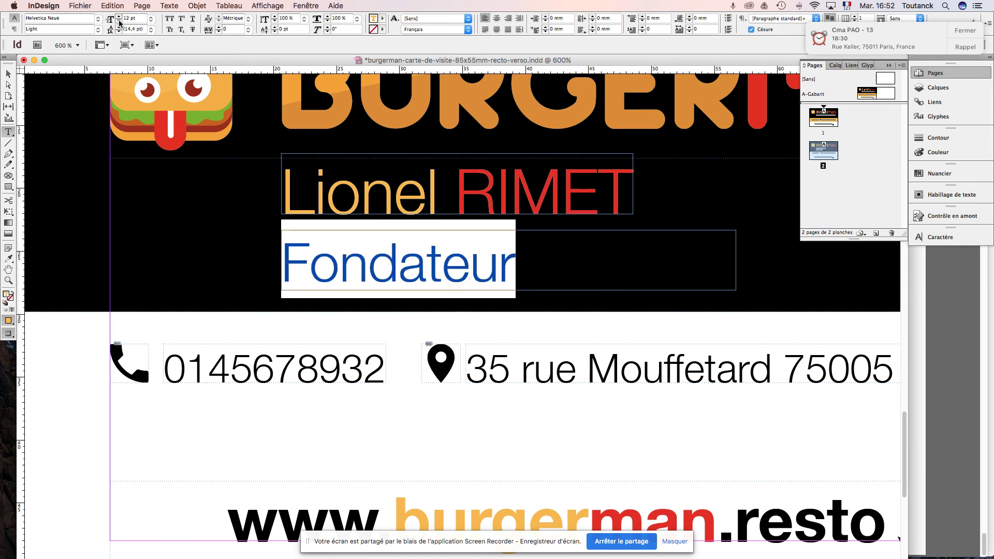
left_click(119, 21)
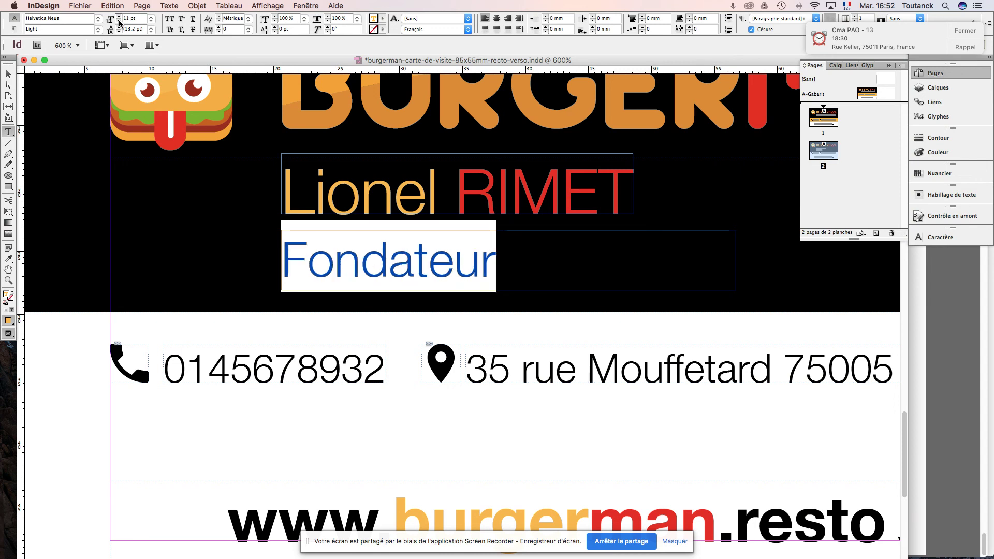
Step: Reduce the Fondateur text further to 10 pt and deselect everything
key("super+minus")
key("super+minus")
key("super+minus")
left_click(8, 74)
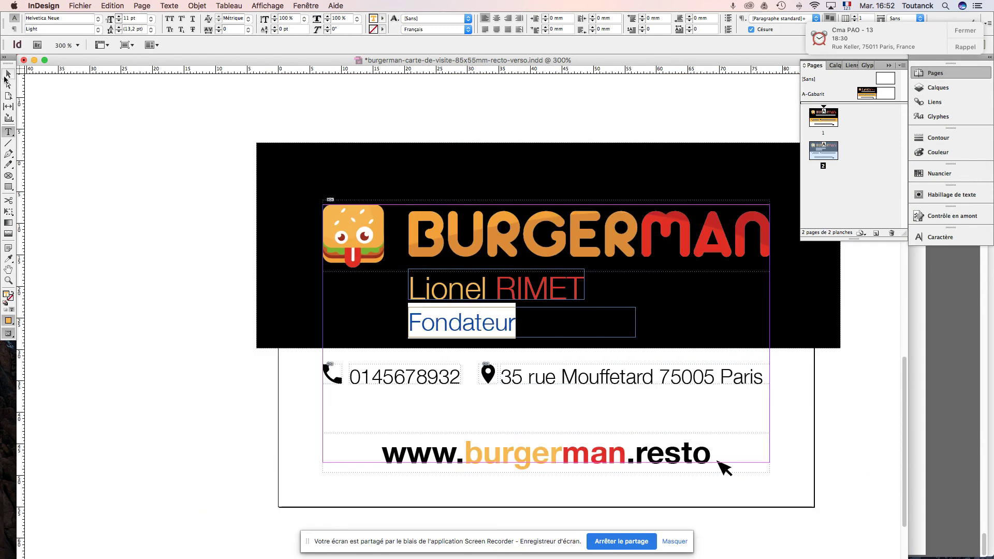
key("Return")
key("super+a")
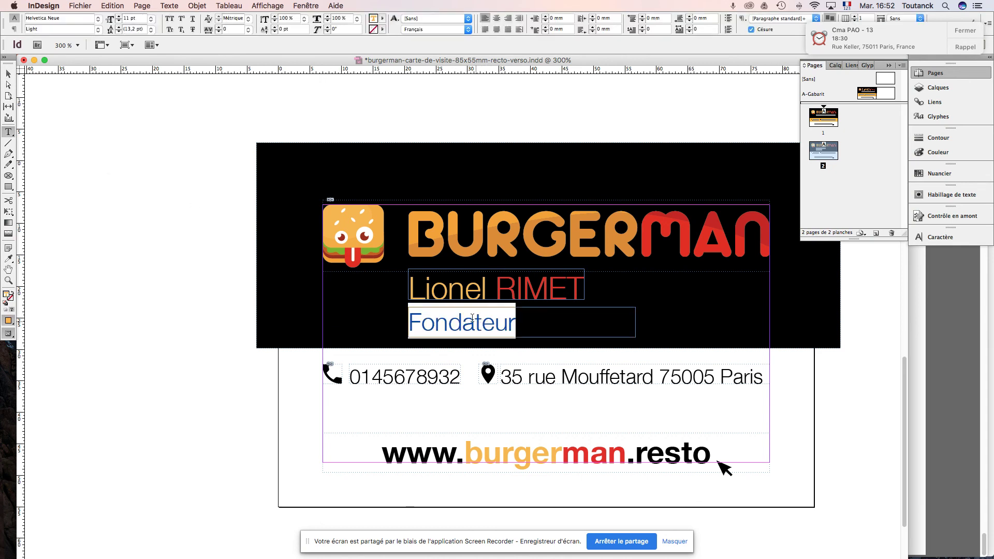
left_click(119, 21)
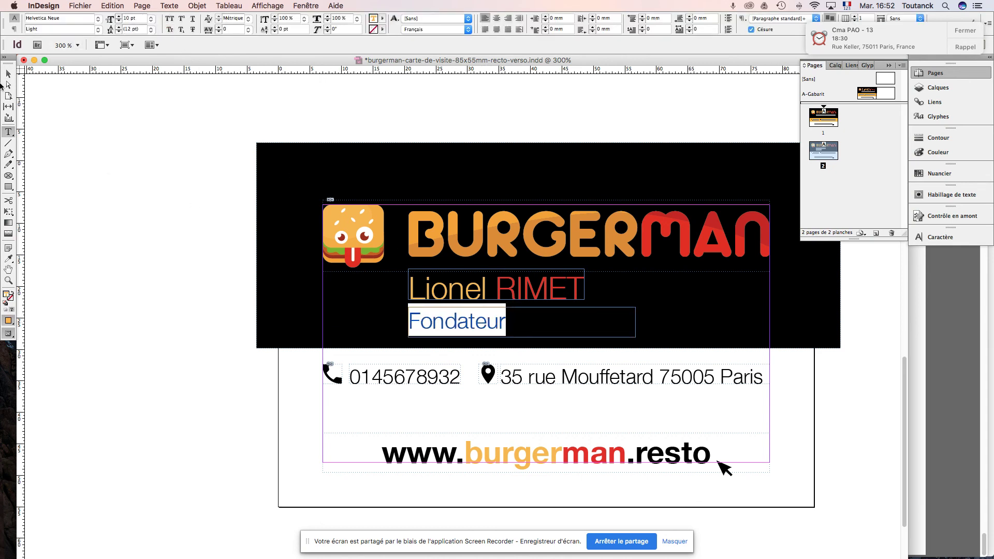
key("Escape")
left_click(106, 139)
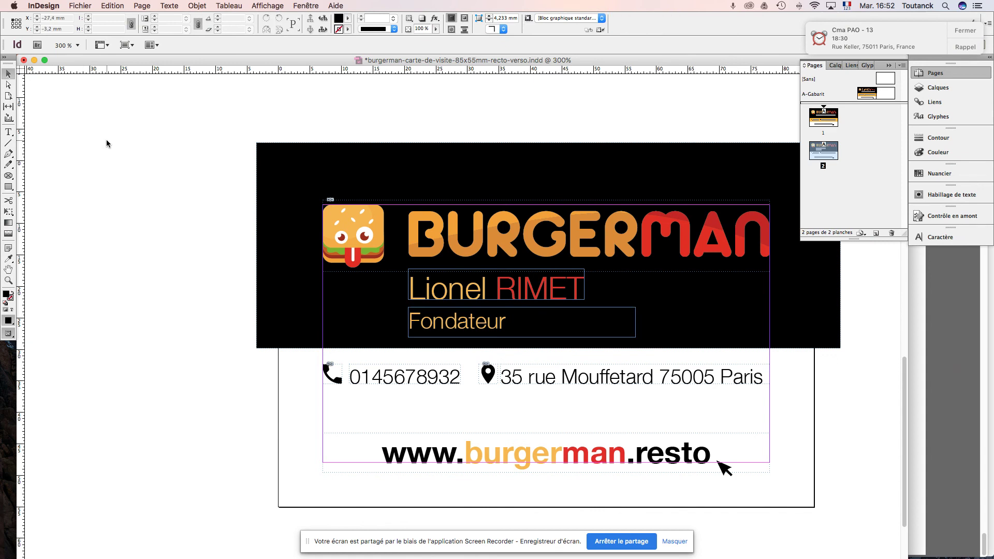
Step: Switch to Preview screen mode to view the card without guides or frame edges
key("w")
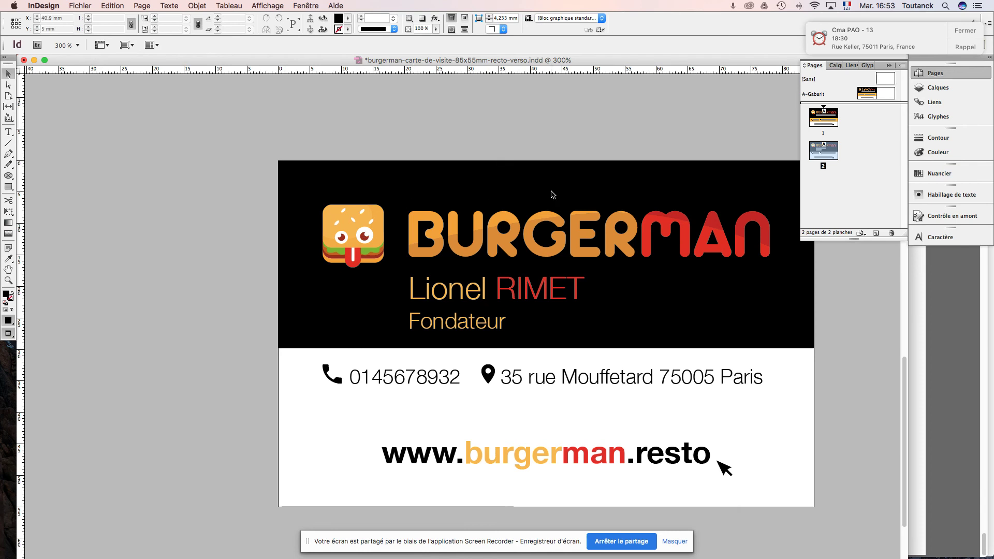
left_click_drag(500, 191, 648, 258)
left_click_drag(301, 177, 377, 223)
left_click_drag(306, 210, 413, 302)
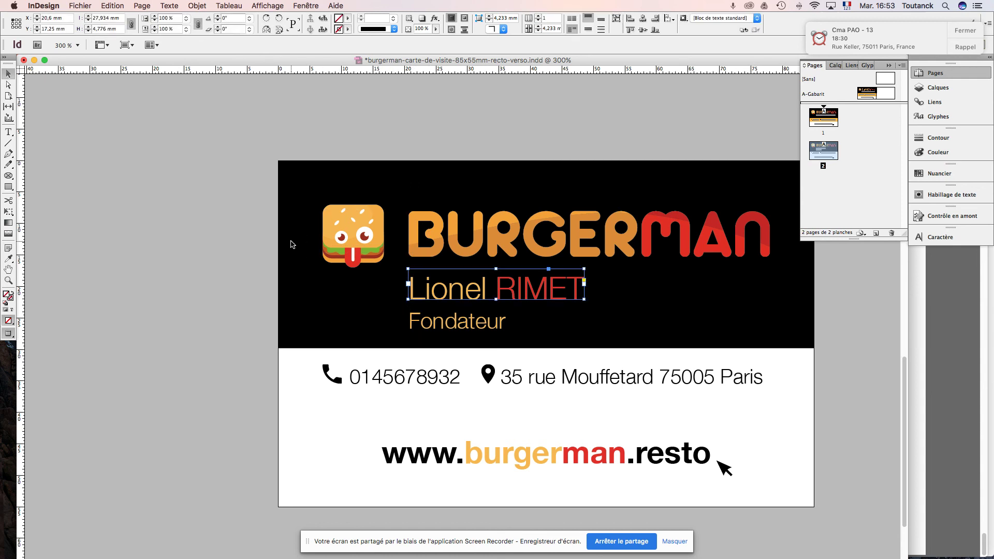
left_click(476, 266)
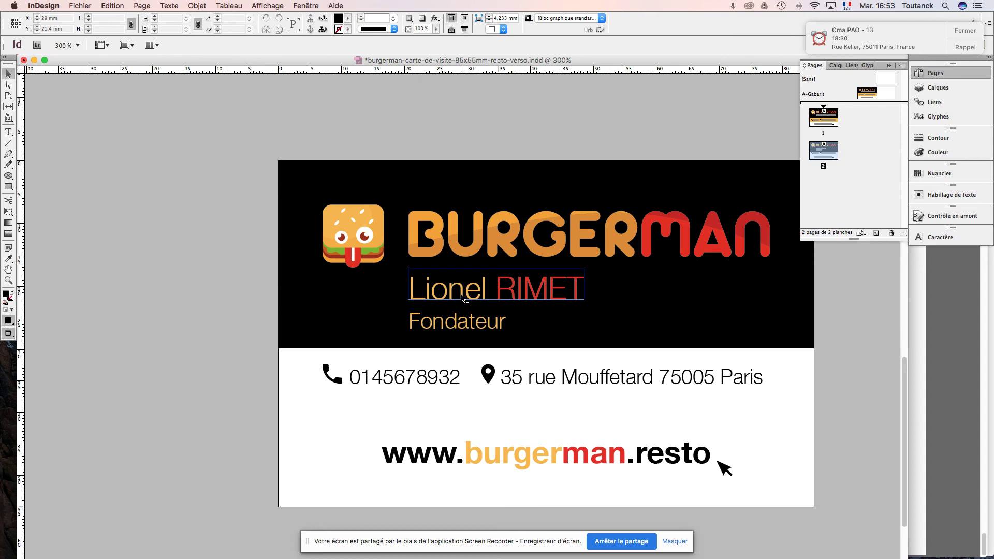
Step: Review the recto mockup on page 20 in Acrobat, then return to the InDesign card
key("super+Tab")
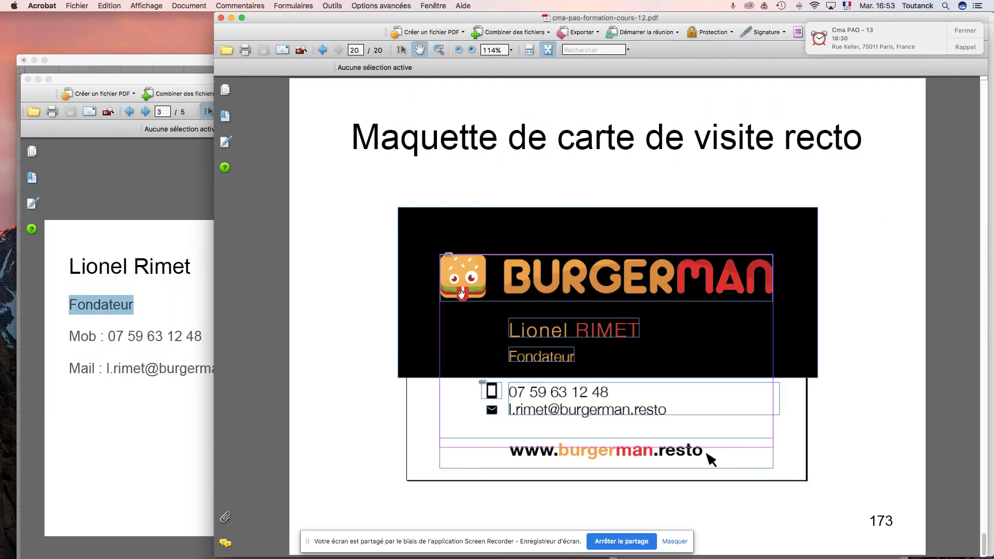
scroll(462, 293, "up", 1)
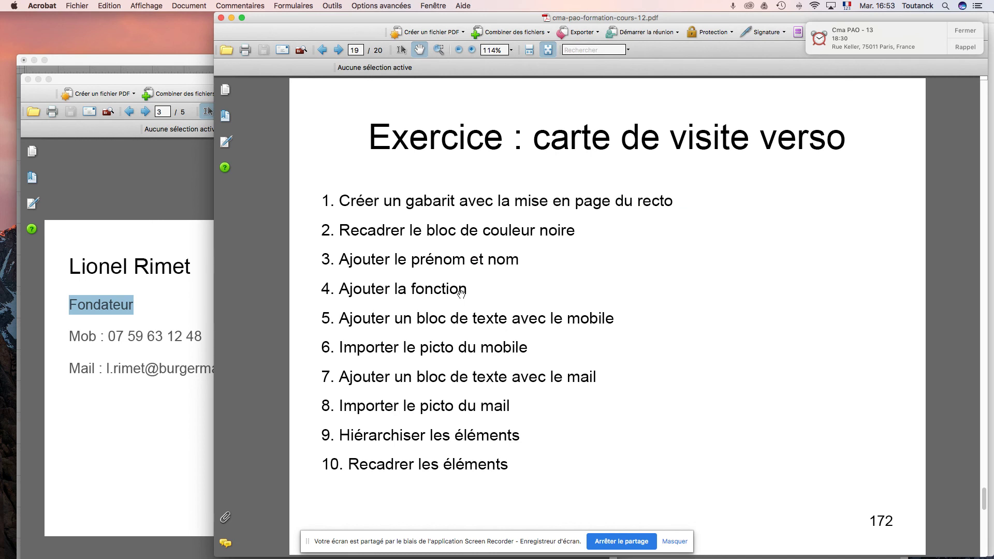
scroll(462, 294, "down", 1)
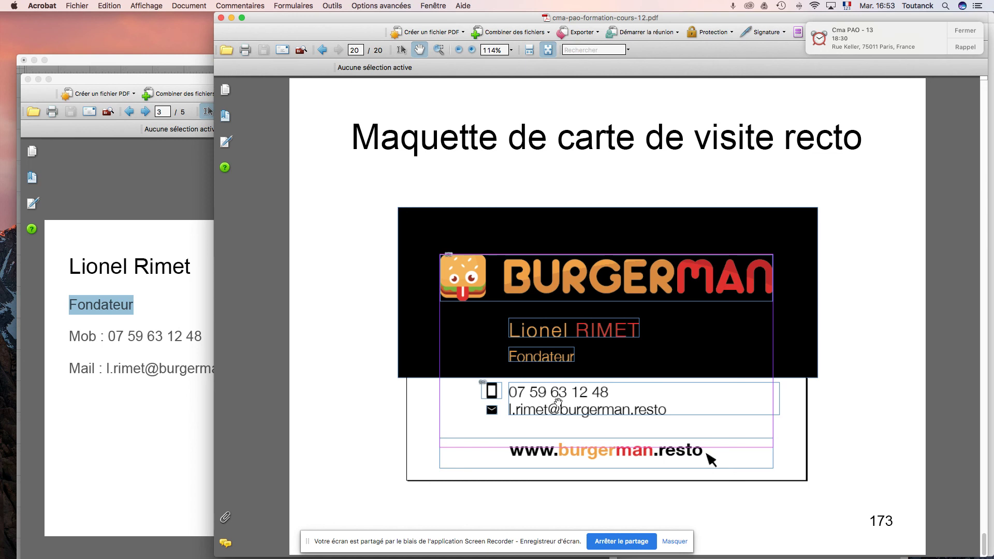
key("cmd+Tab")
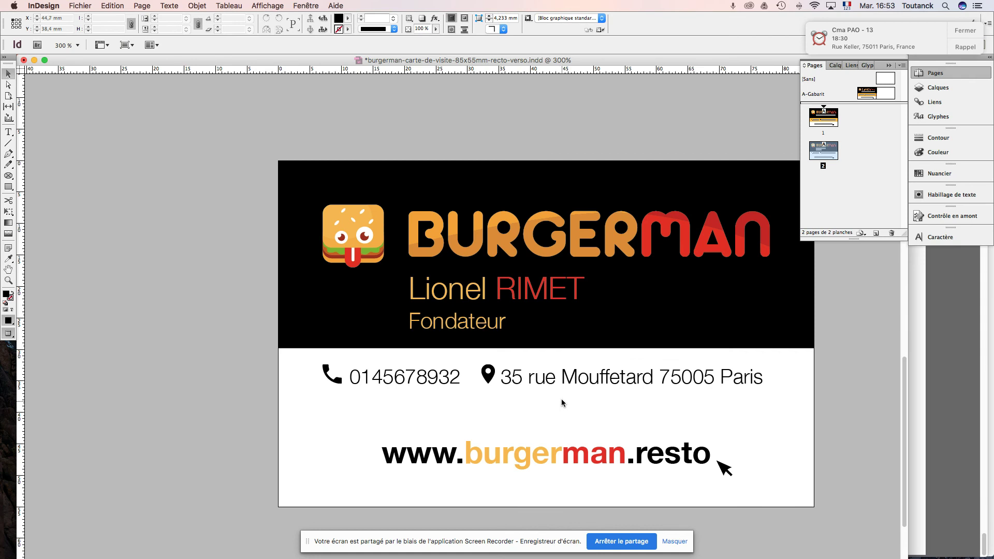
Step: Show guides and frame edges, and add a vertical guide at 20,6 mm
left_click(428, 382)
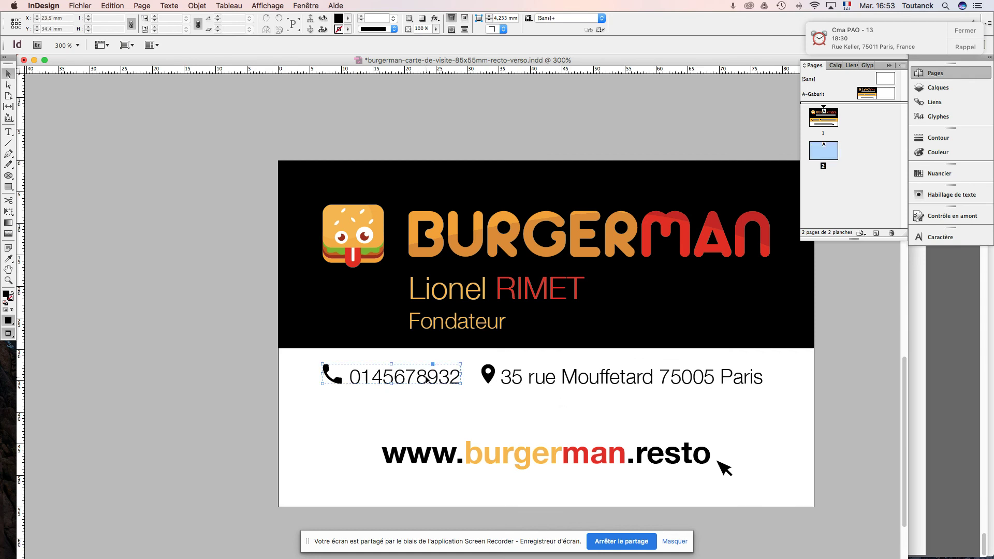
left_click(597, 382, "shift")
left_click(546, 426)
left_click(542, 382)
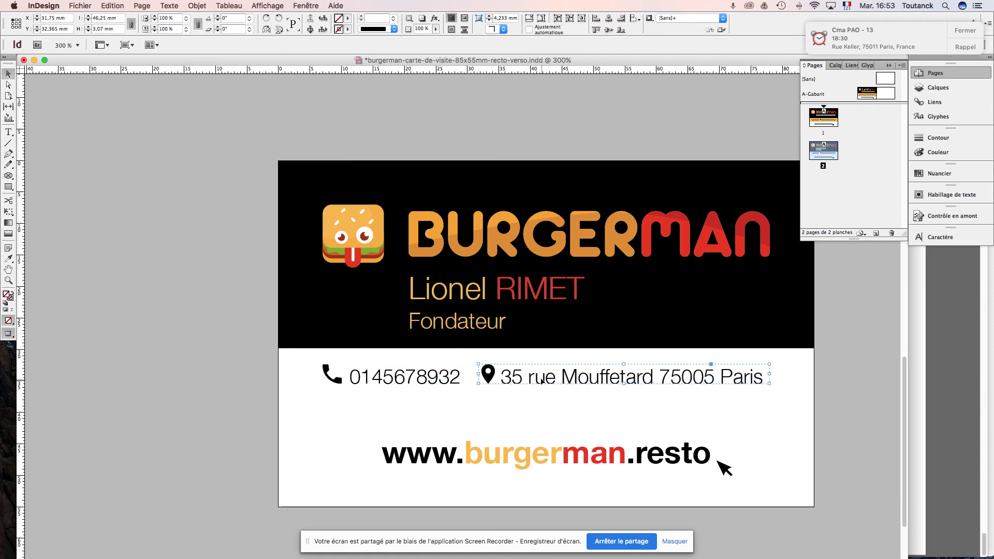
key("w")
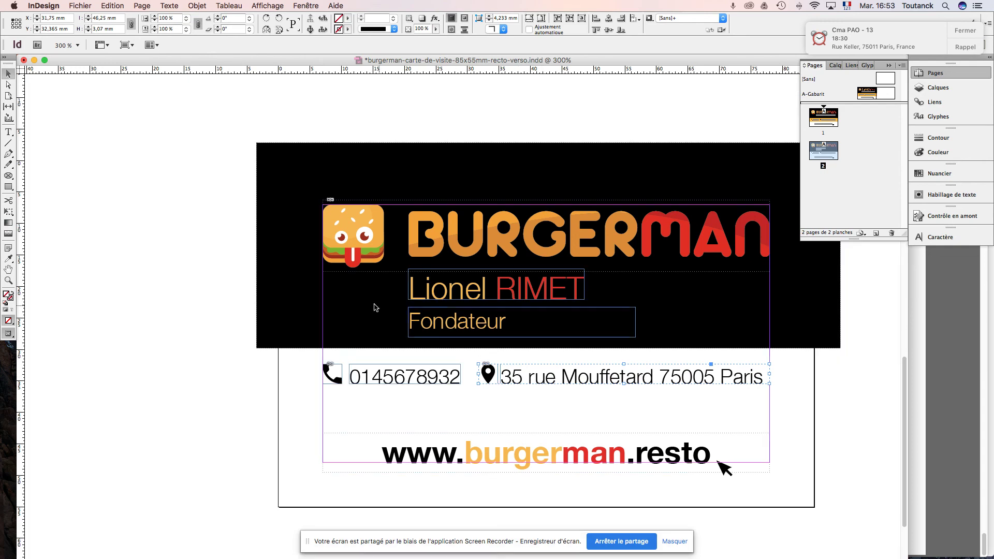
left_click_drag(23, 313, 409, 352)
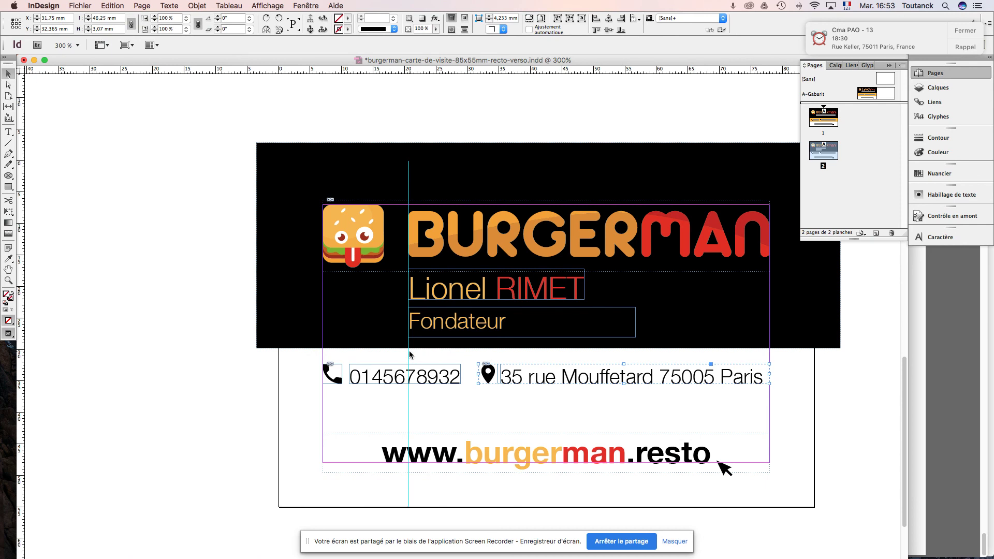
scroll(407, 373, "down", 2)
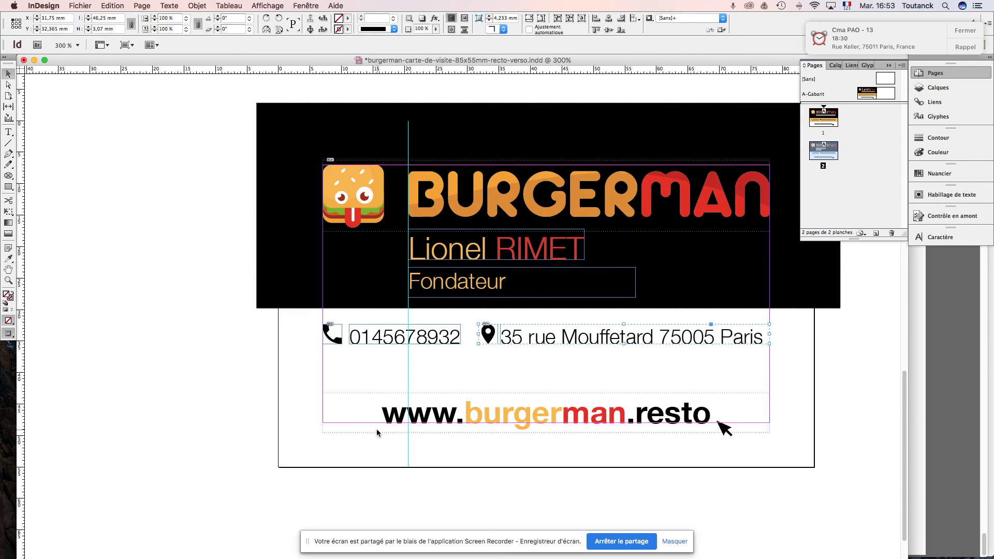
Step: Shift the phone and address lines, stacking the address line 5 mm below the phone line
left_click(438, 340)
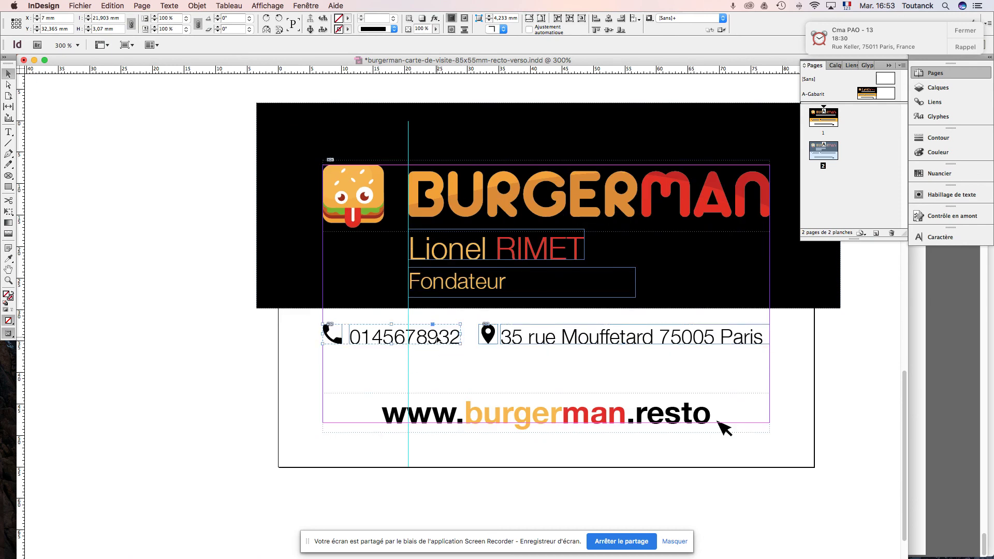
left_click(539, 343, "shift")
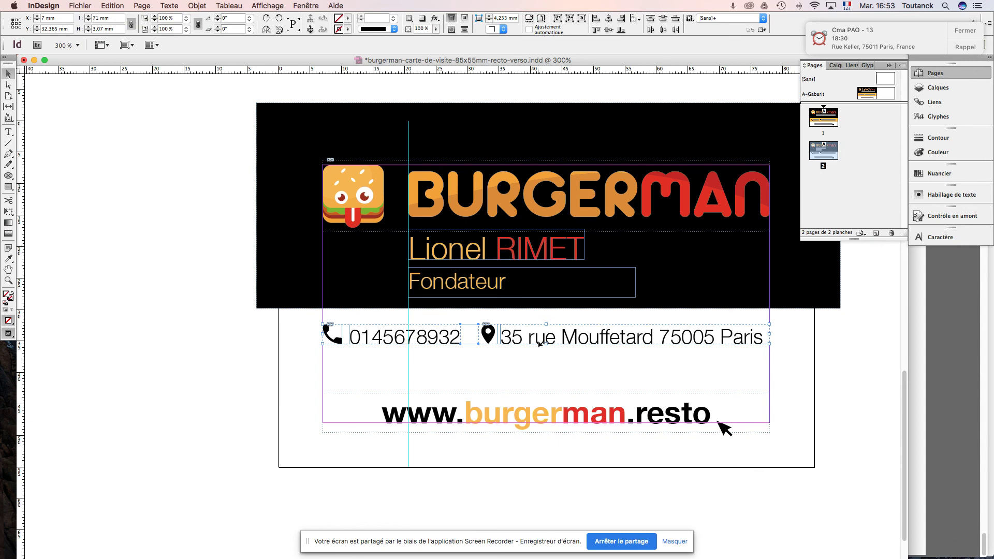
key("shift+Right")
key("shift+Right")
key("shift+Right")
key("shift+Right")
key("shift+Right")
key("shift+Right")
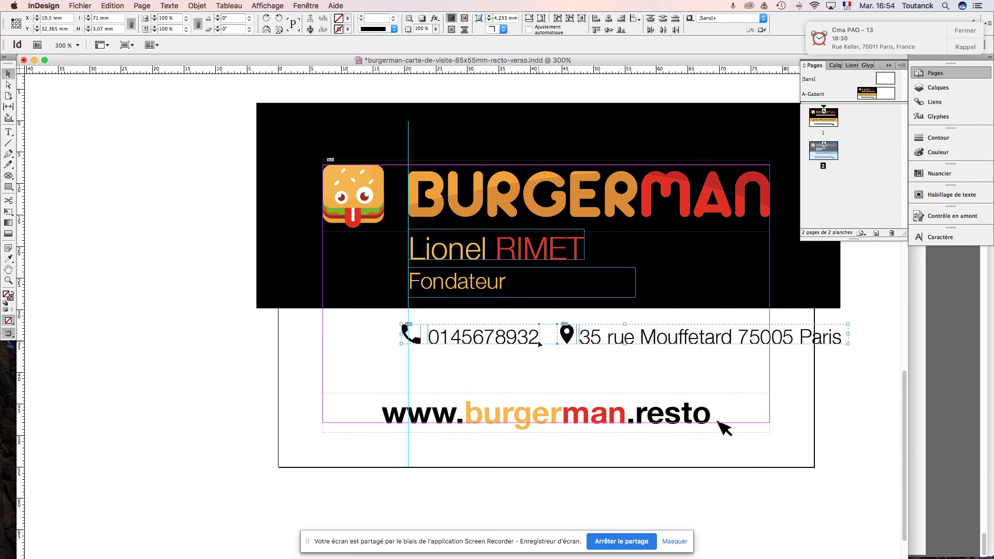
key("Left")
key("Left")
key("Left")
key("Left")
key("Left")
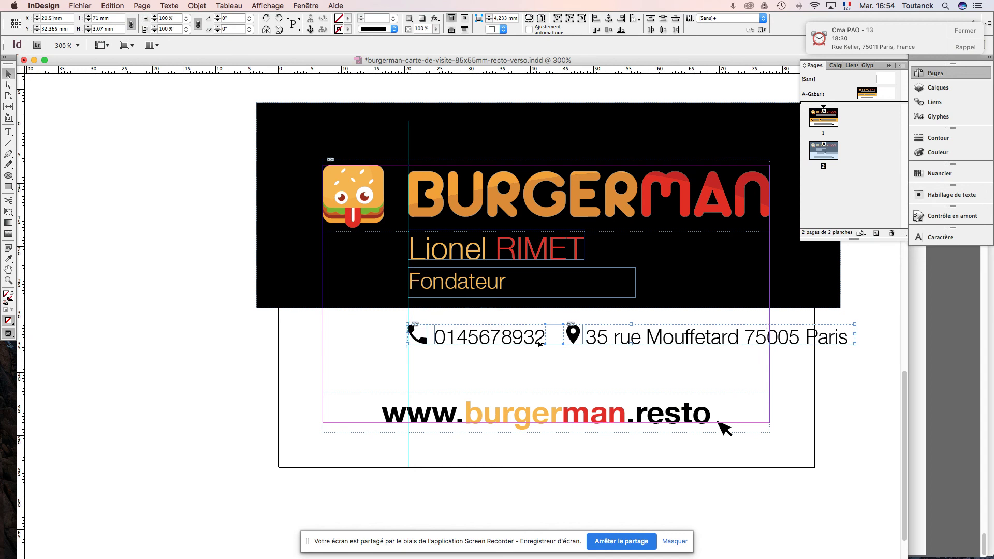
left_click(642, 338)
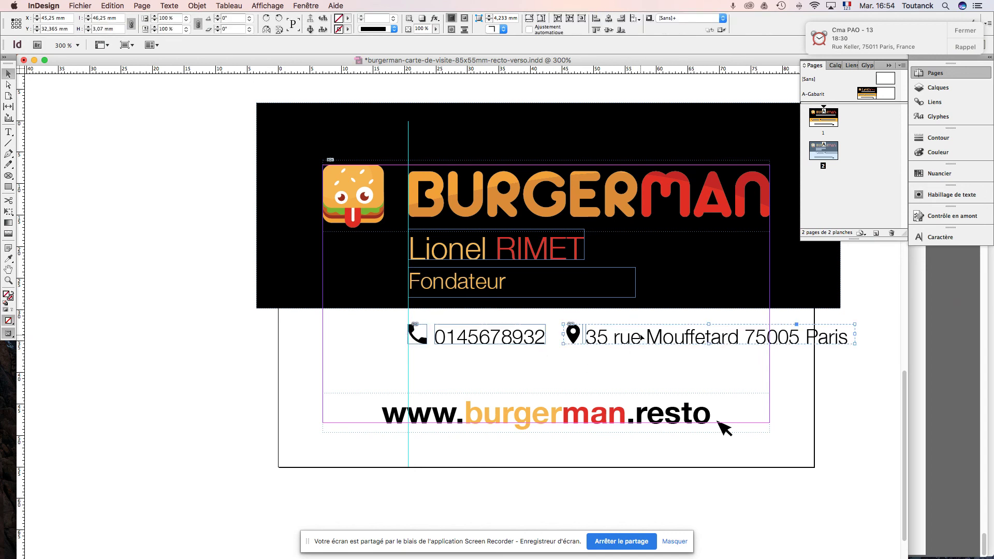
key("shift+Down")
key("shift+Down")
key("shift+Left")
key("shift+Left")
key("shift+Left")
key("shift+Left")
key("shift+Left")
key("shift+Left")
key("shift+Left")
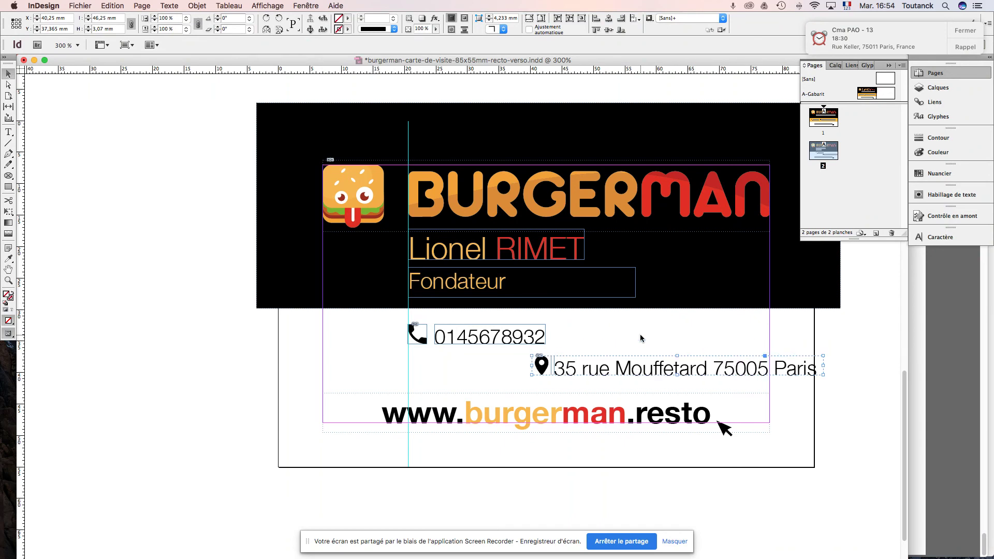
key("shift+Left")
key("shift+Left")
key("shift+Left")
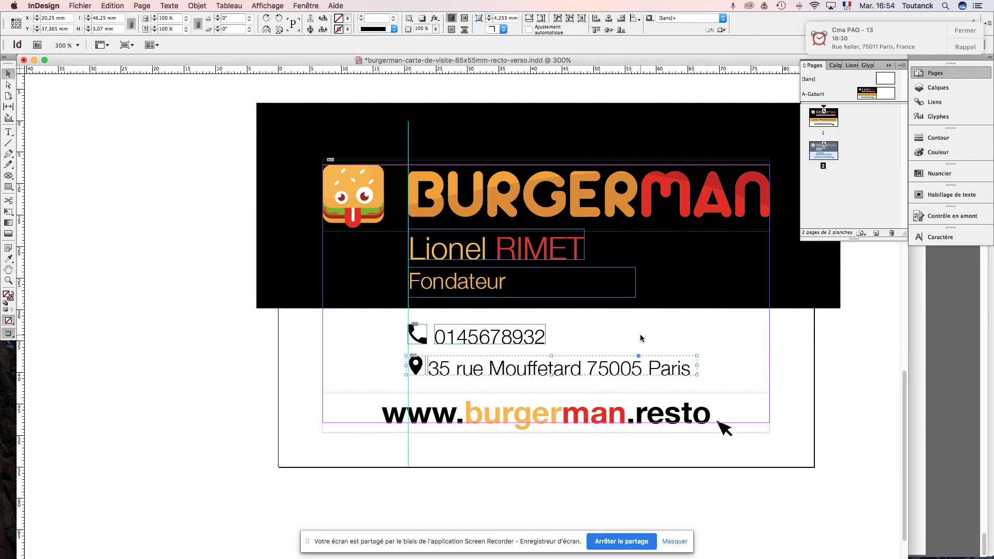
Step: Snap both the address and phone lines onto the 20,6 mm guide
key("super+equal")
key("super+equal")
key("super+equal")
key("super+equal")
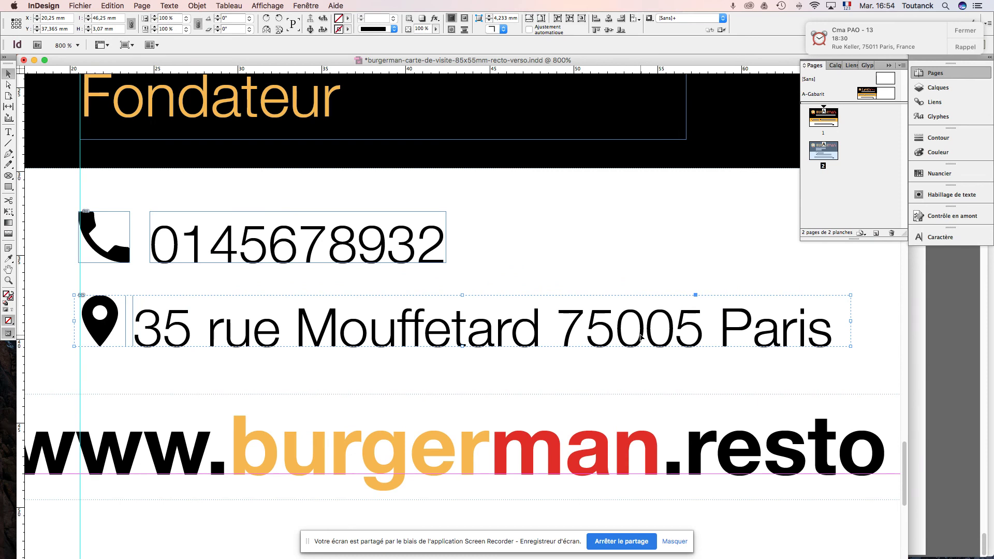
key("Right")
key("Right")
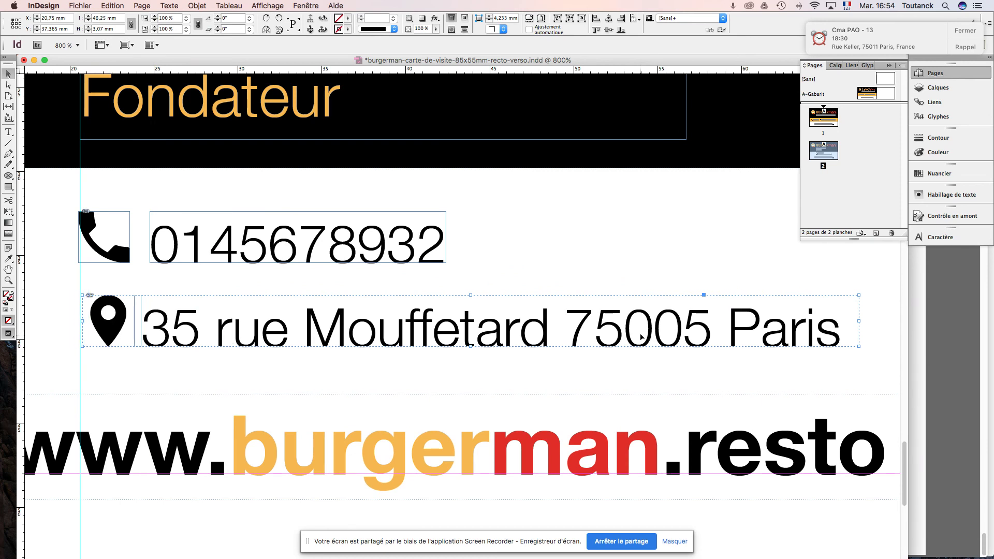
left_click_drag(119, 318, 117, 318)
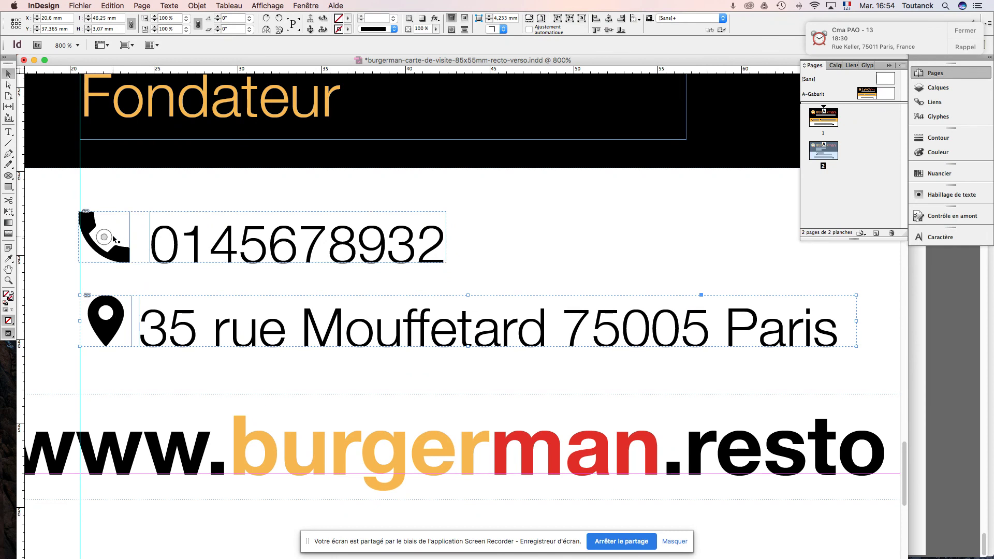
left_click_drag(119, 230, 120, 230)
left_click(50, 291)
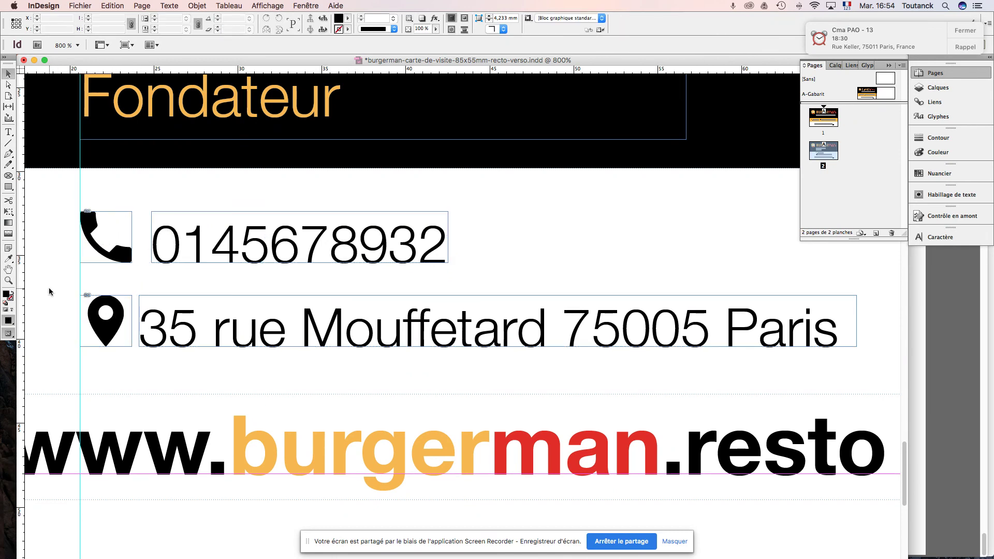
key("super+minus")
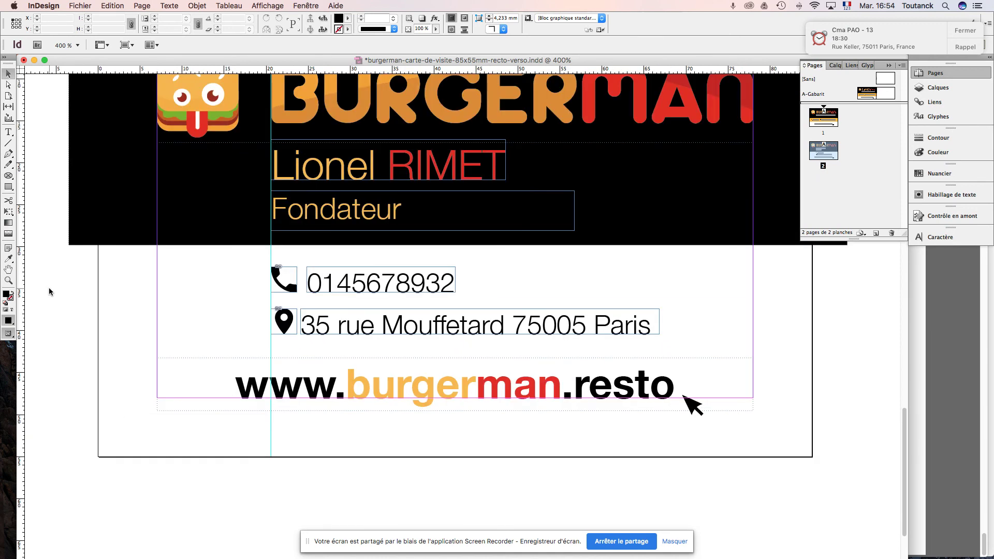
Step: Ungroup the pin and phone icons from their text lines and select both text frames
left_click(329, 329)
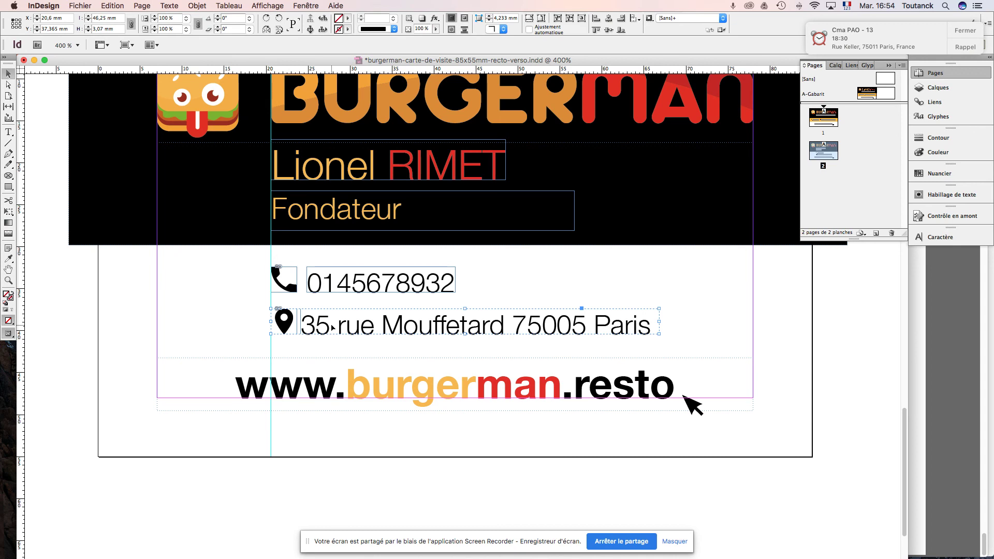
key("super+shift+g")
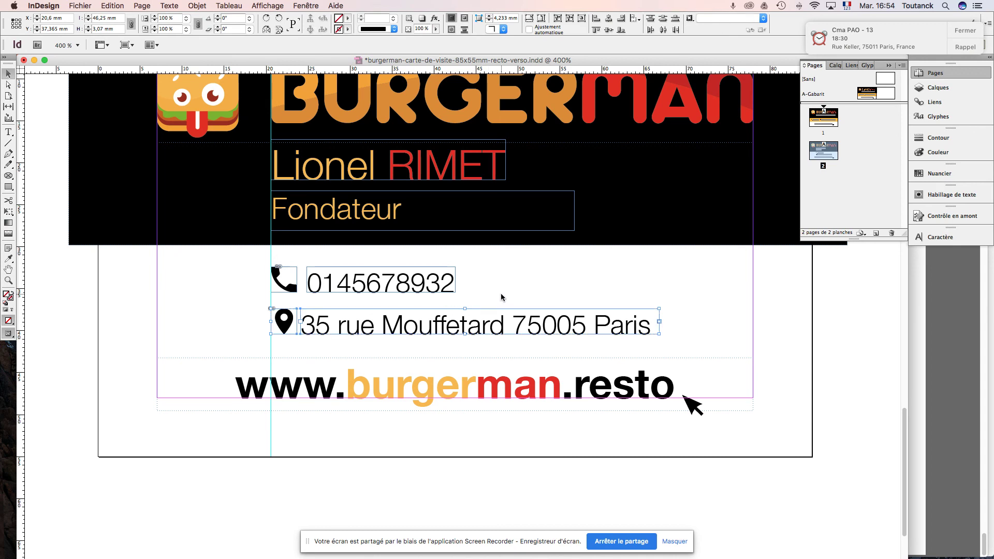
left_click(497, 298)
left_click(354, 282)
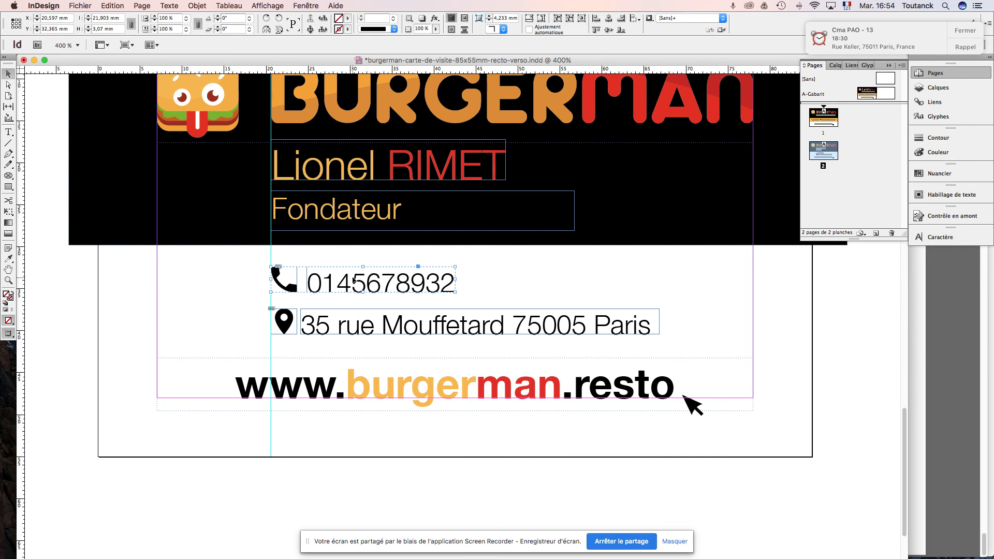
key("super+shift+g")
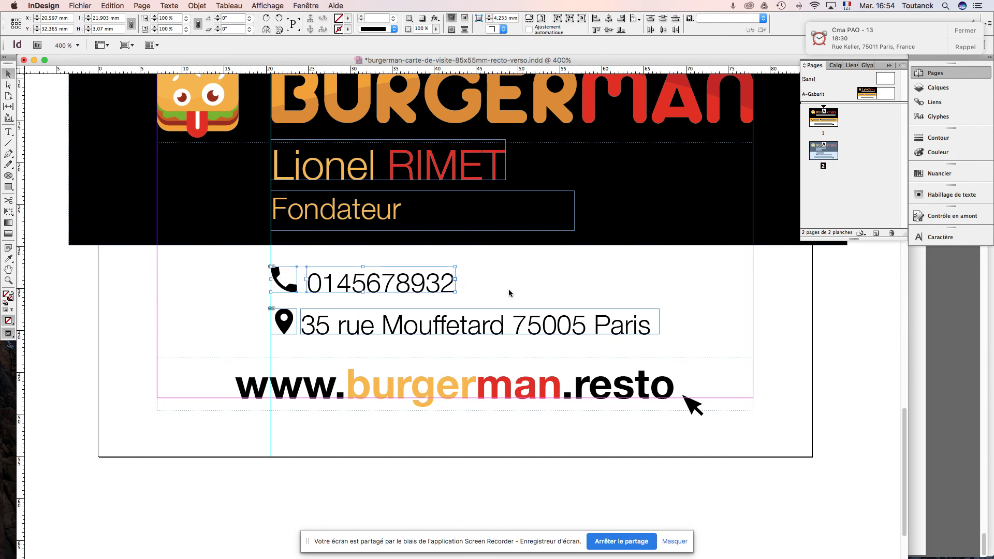
left_click(511, 289)
left_click(385, 286)
left_click(386, 324, "shift")
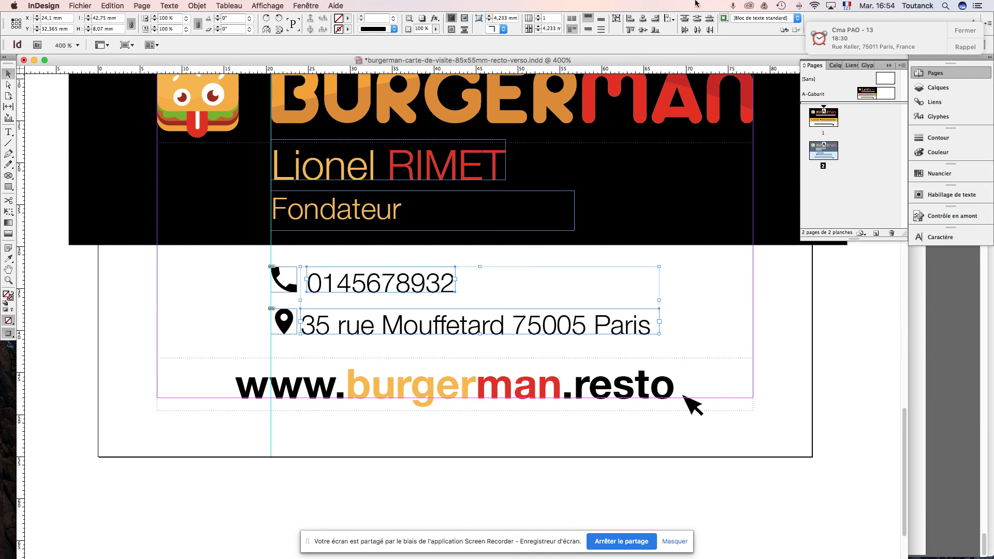
Step: Align the phone number frame to the address text's left edge and preview the result
left_click(657, 18)
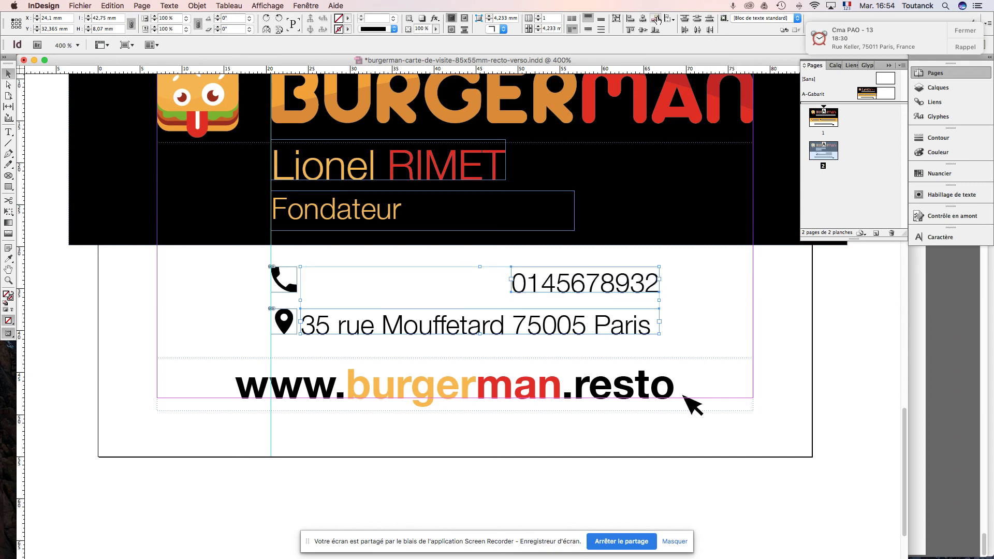
left_click(630, 20)
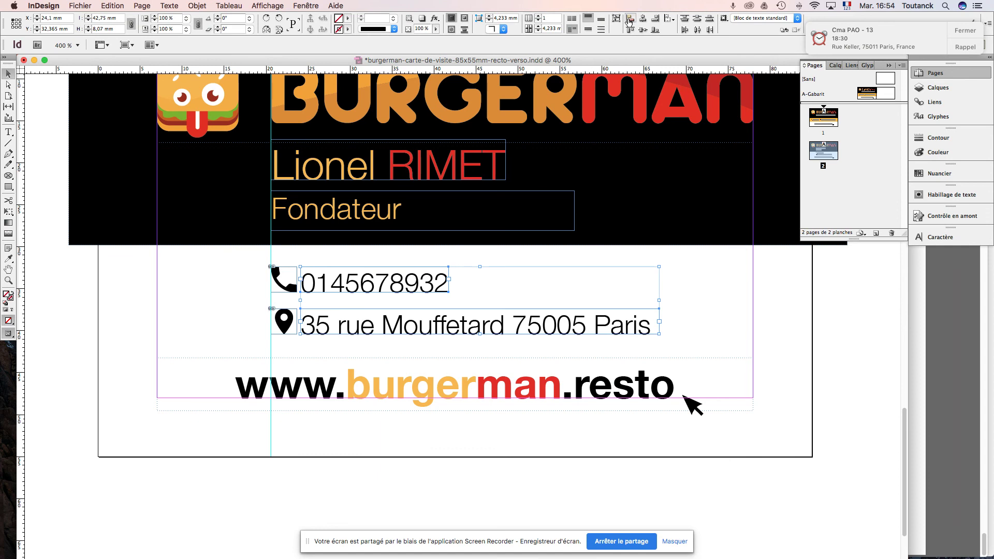
key("w")
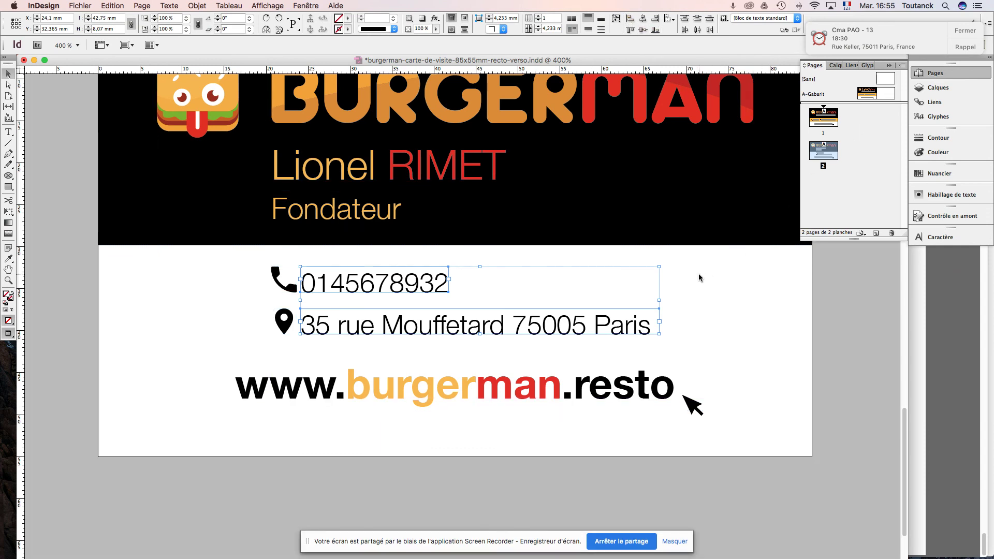
left_click(699, 278)
Step: Nudge both text lines slightly right, then go back to the Acrobat recto mockup
left_click(397, 289)
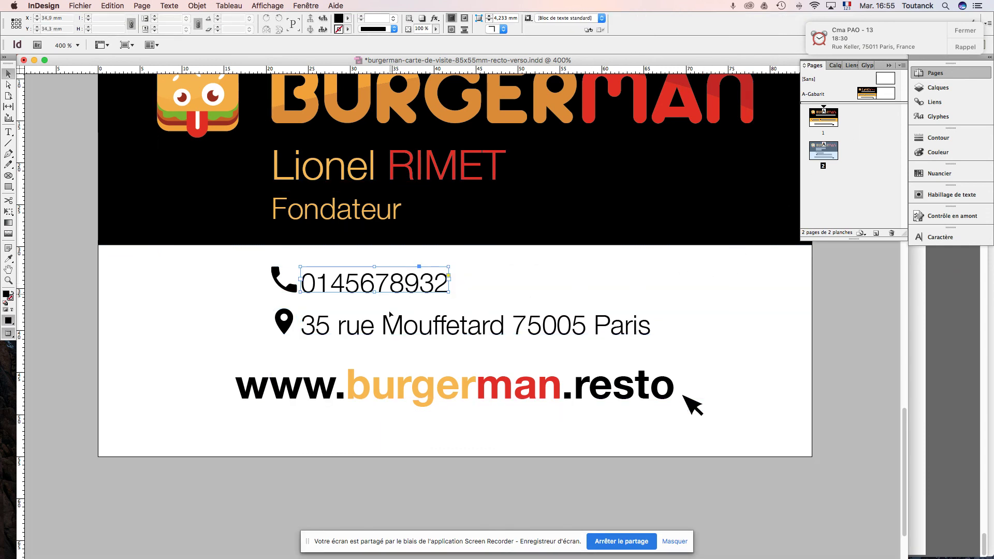
left_click(388, 333, "shift")
key("Right")
key("Right")
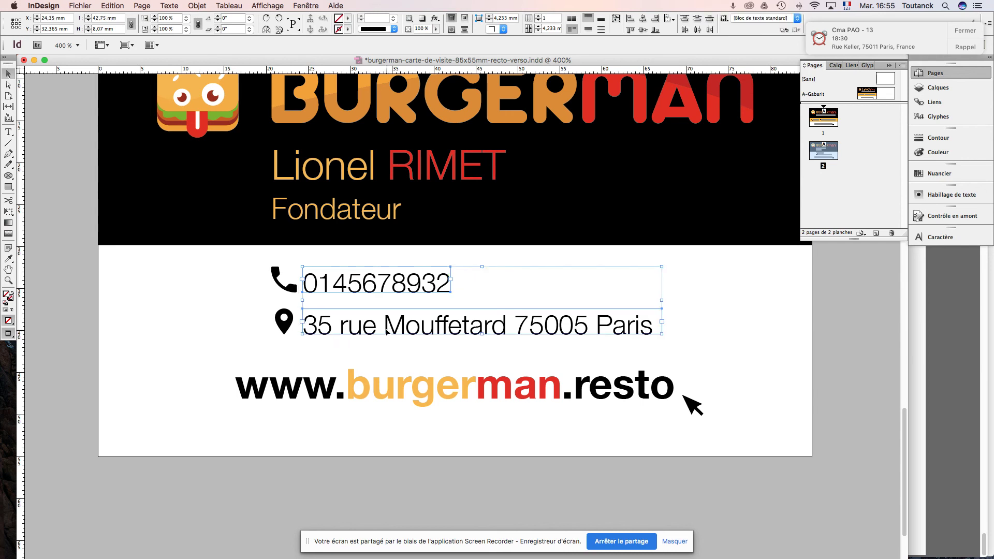
left_click(754, 296)
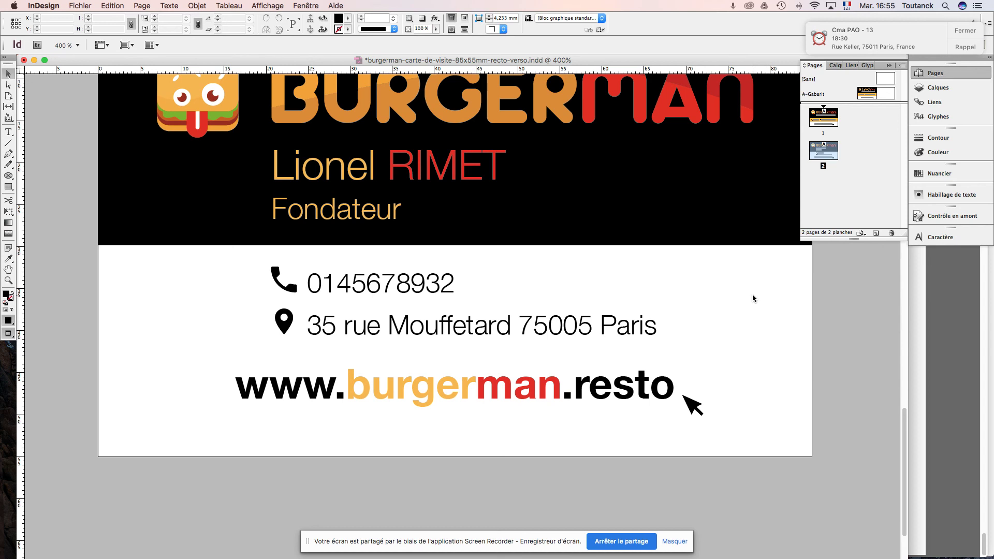
key("super+minus")
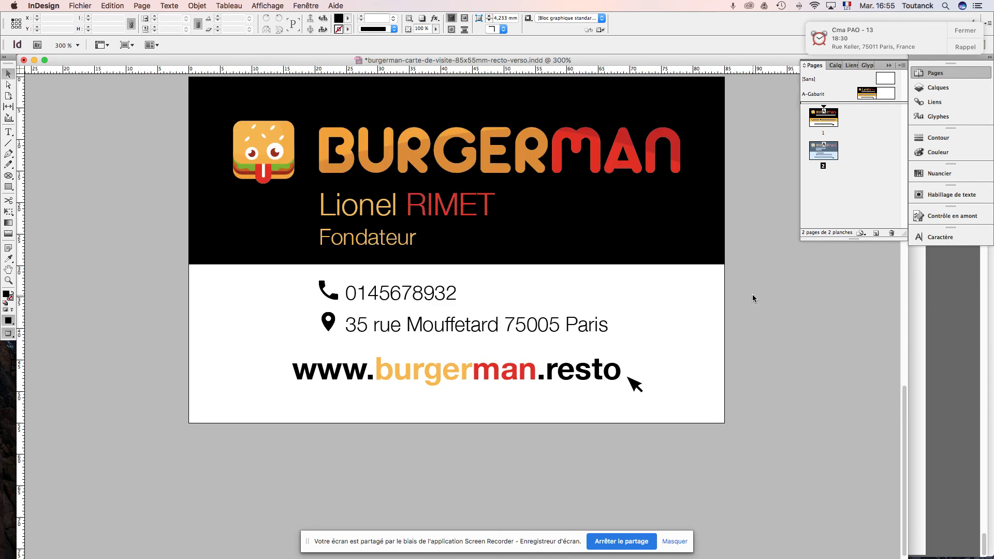
key("super+Tab")
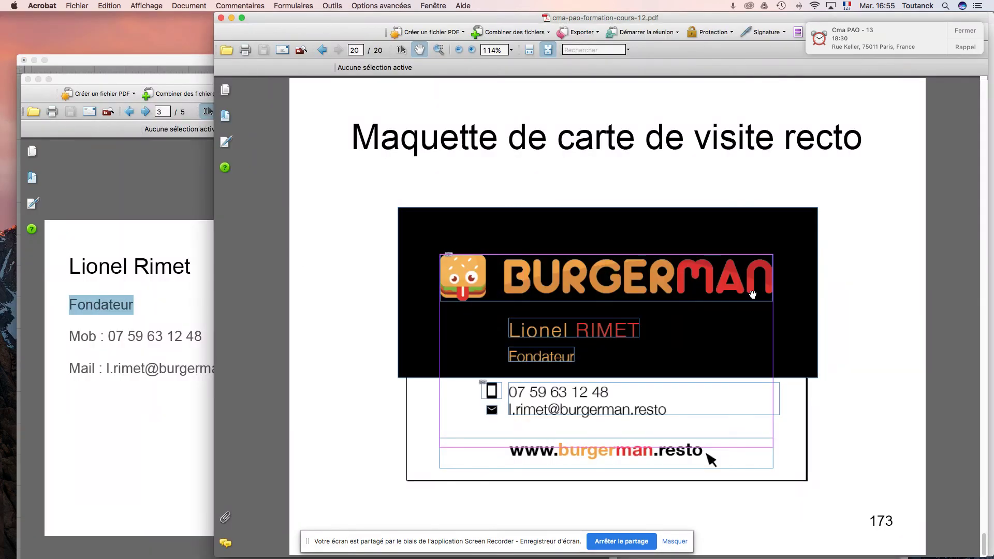
Step: Bring the Texte-carte-de-visite PDF forward and copy the founder's mobile number
left_click(149, 215)
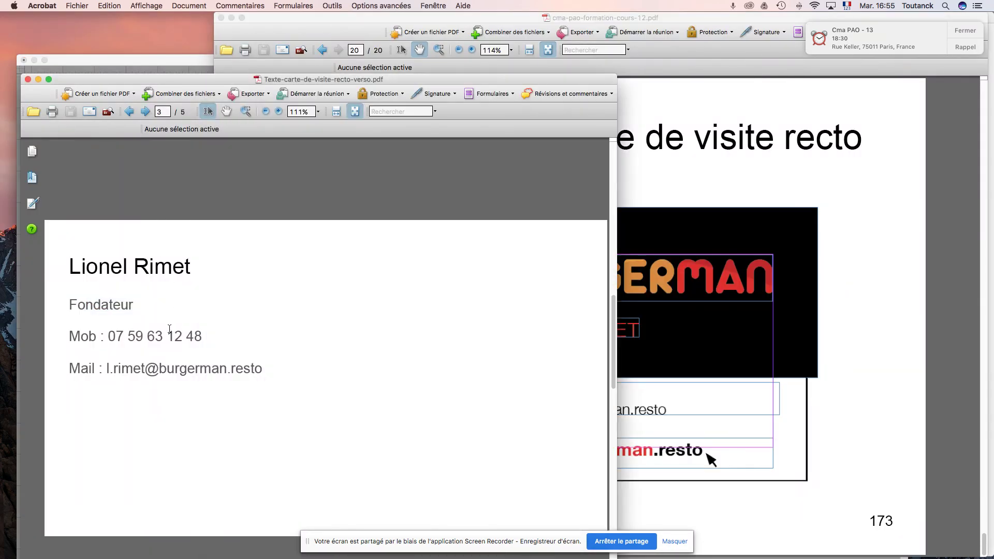
left_click_drag(108, 337, 202, 336)
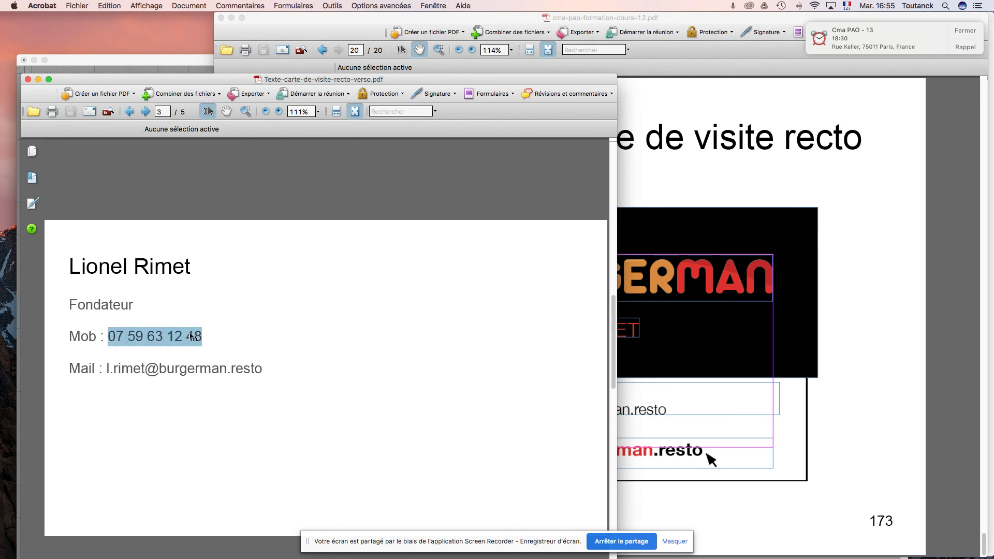
key("super+Tab")
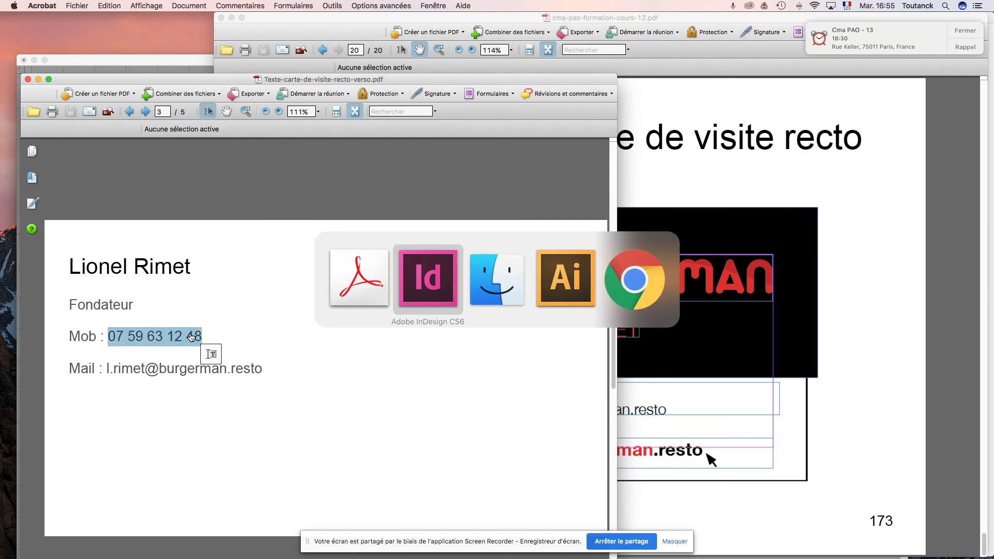
Step: Paste the mobile number over the landline and widen its frame to the name's right edge
left_click(396, 292)
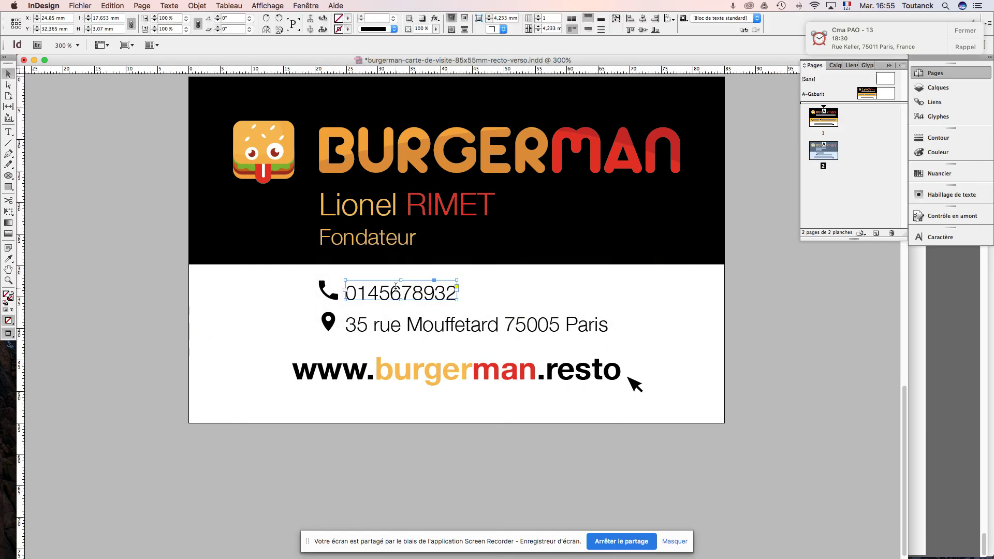
double_click(396, 293)
key("super+v")
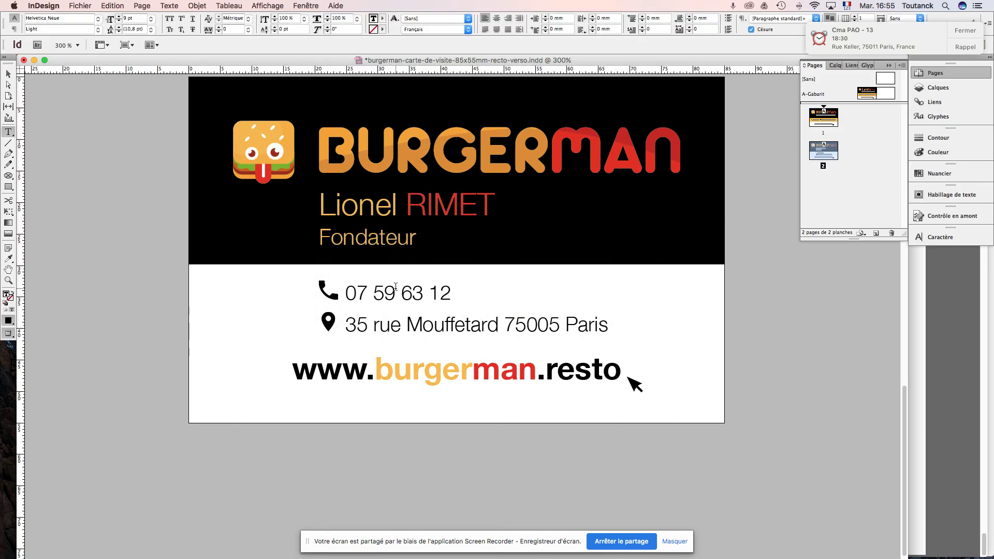
key("Escape")
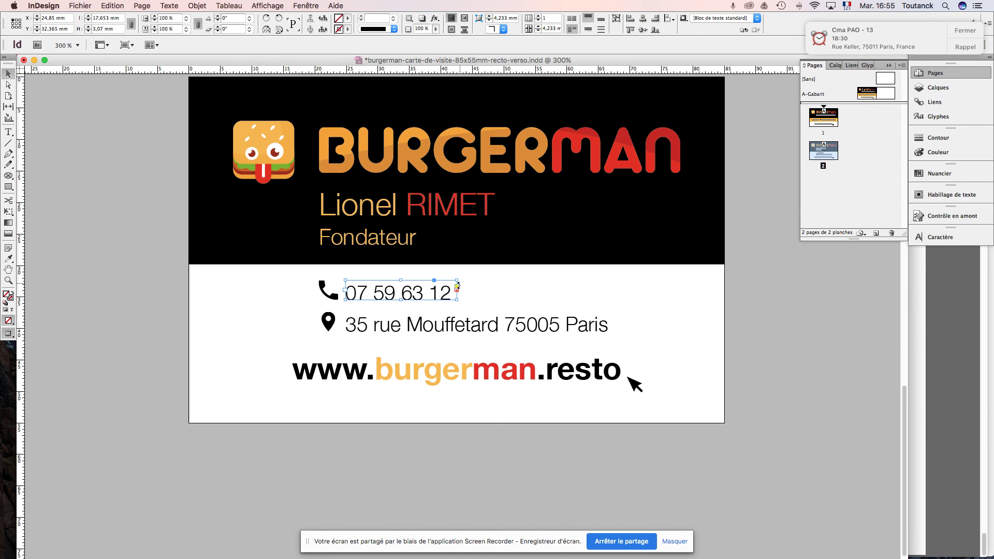
left_click_drag(457, 290, 496, 295)
left_click(132, 360)
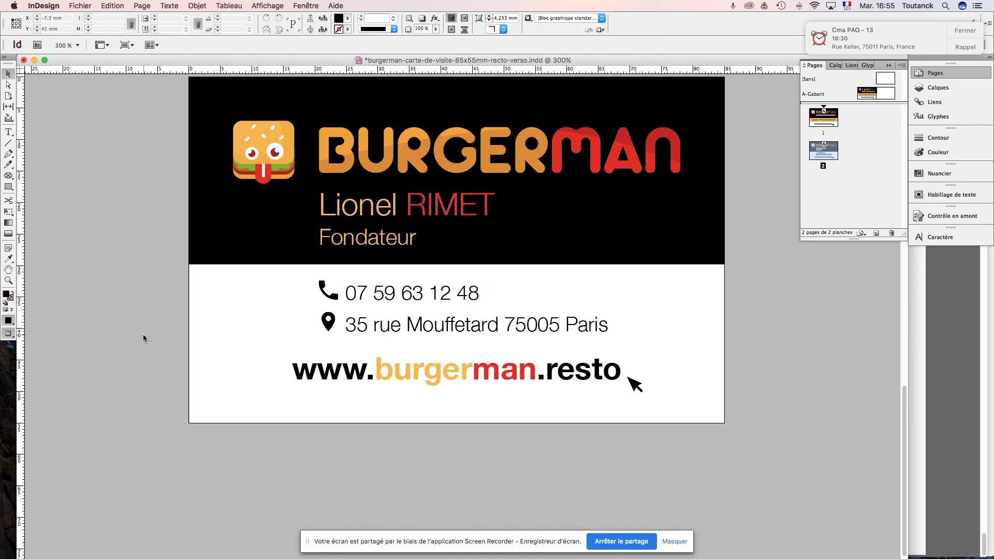
Step: Copy the founder's e-mail address from the card text PDF
key("super+Tab")
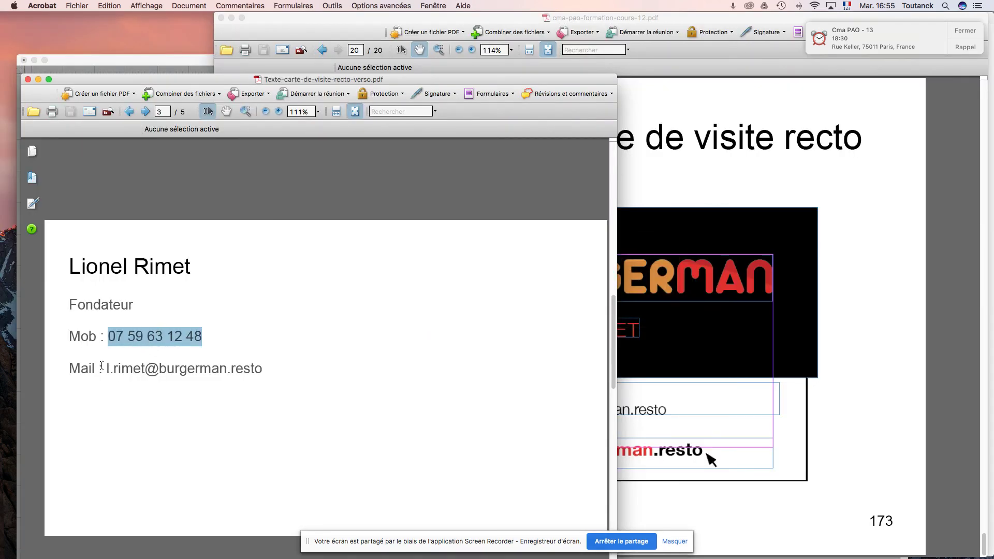
left_click_drag(103, 366, 262, 368)
key("super+c")
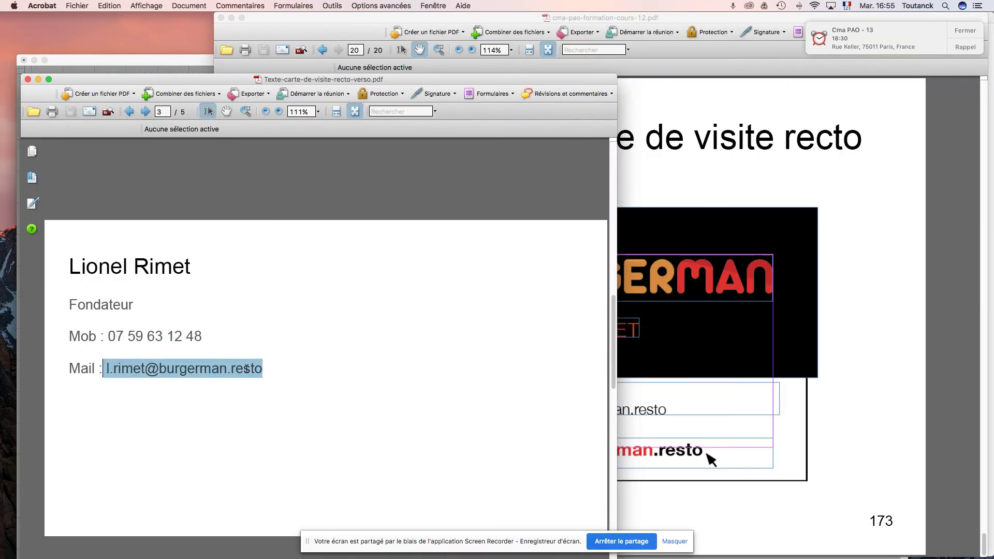
key("super+Tab")
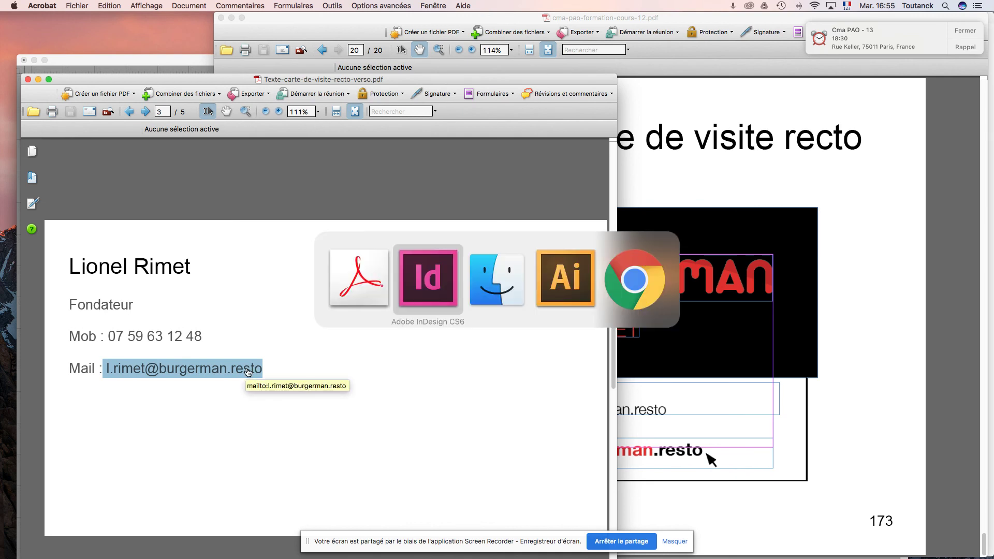
Step: Paste the e-mail address over the street address line, then start importing a new phone icon image
left_click(401, 330)
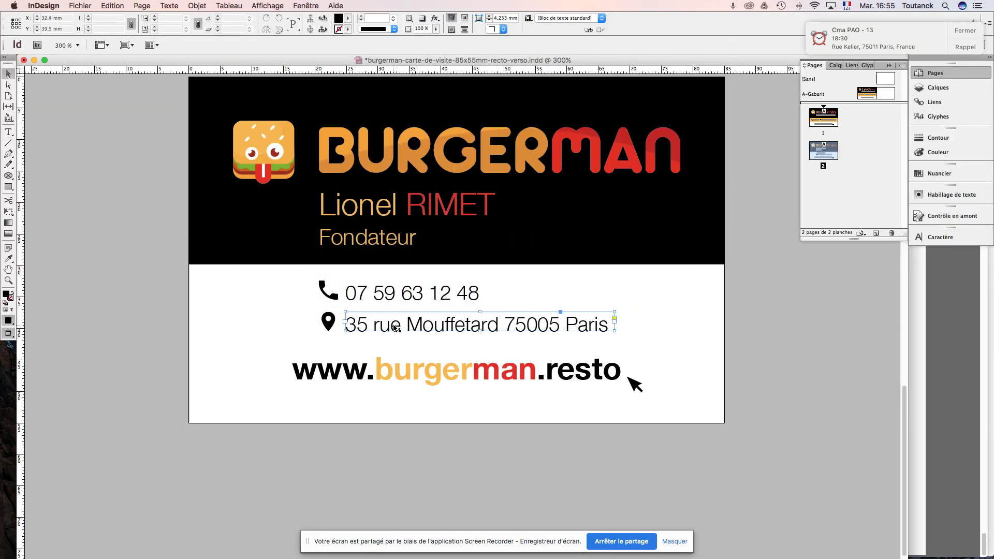
triple_click(382, 330)
key("super+v")
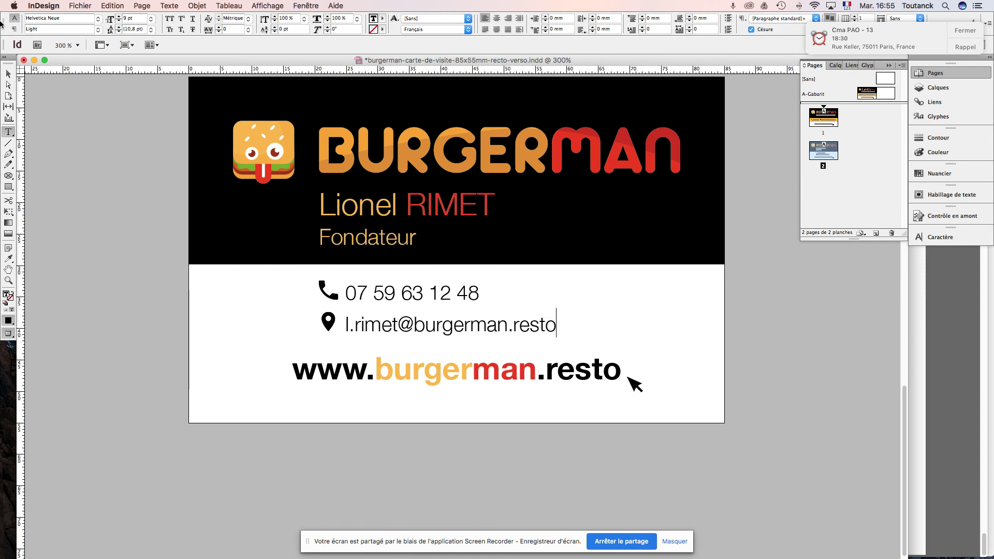
left_click(9, 74)
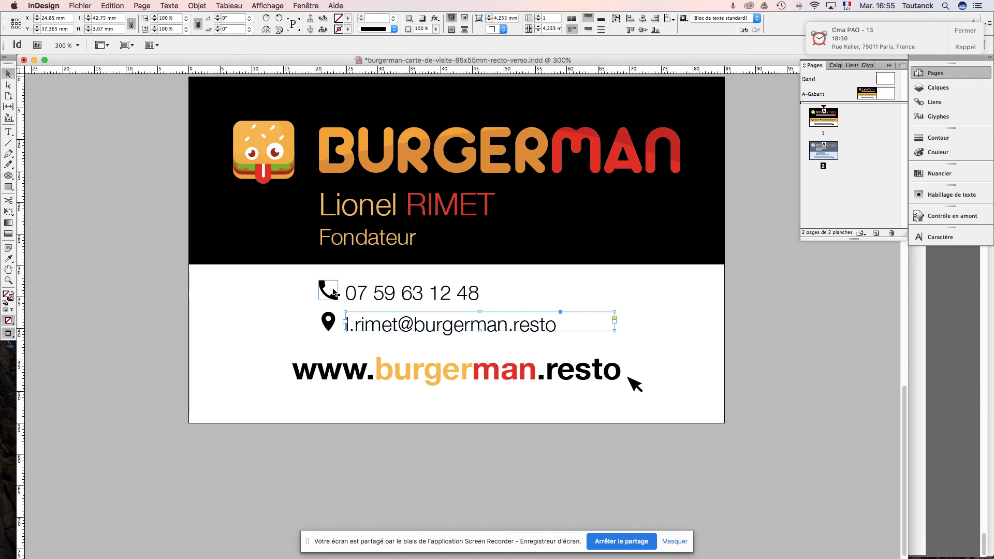
left_click(334, 293)
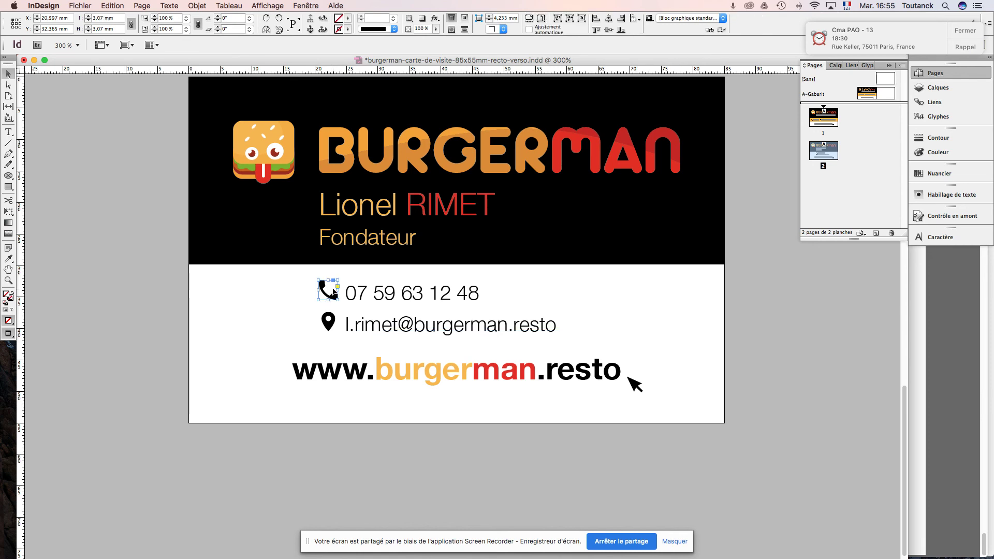
key("super+d")
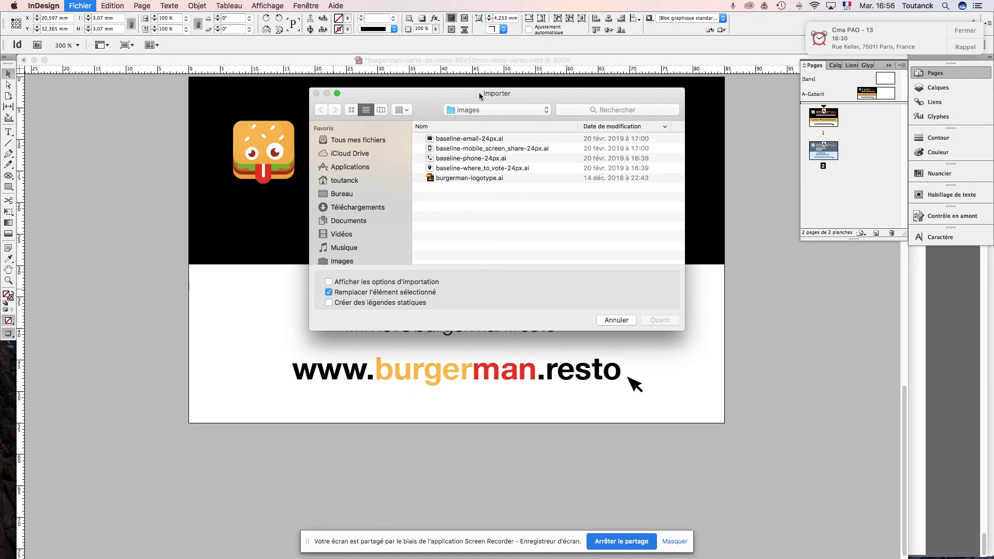
Step: Replace the phone and location-pin icons with baseline-mobile_screen_share-24px.ai and baseline-email-24px.ai
left_click(458, 150)
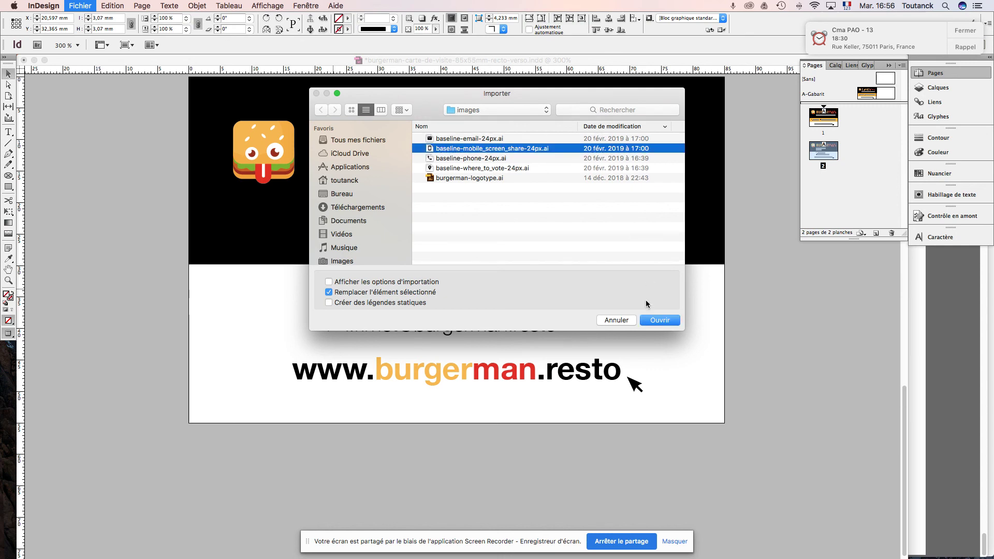
left_click(654, 321)
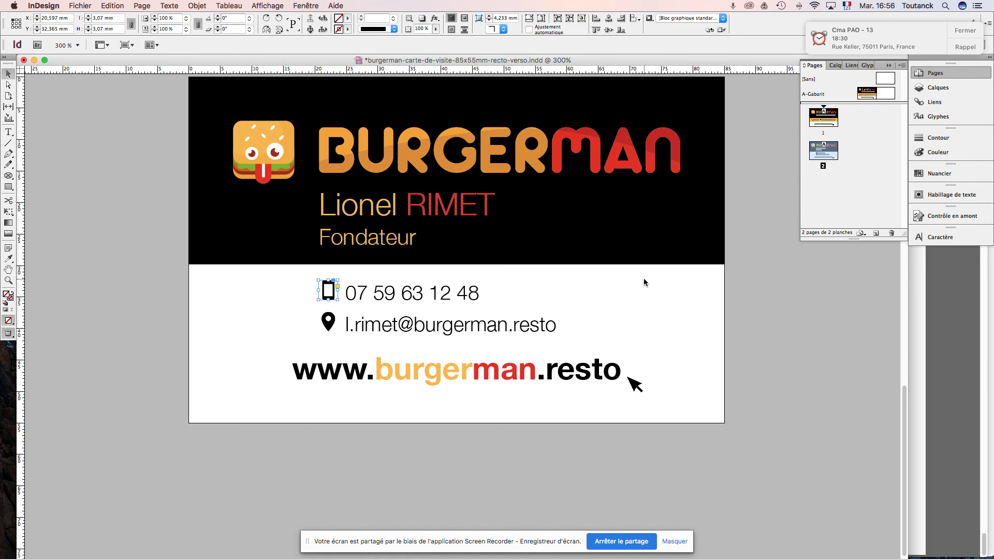
left_click(329, 324)
key("super+d")
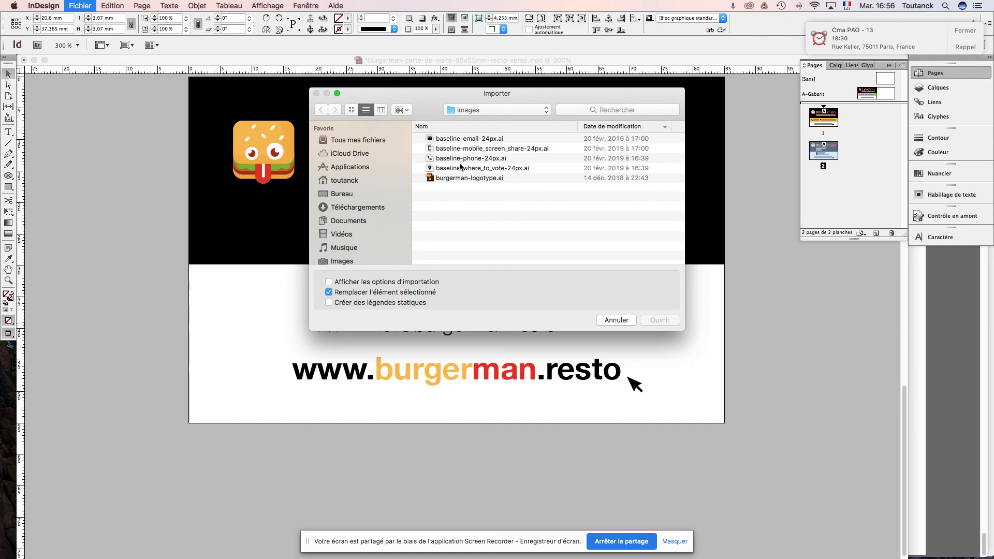
left_click(464, 141)
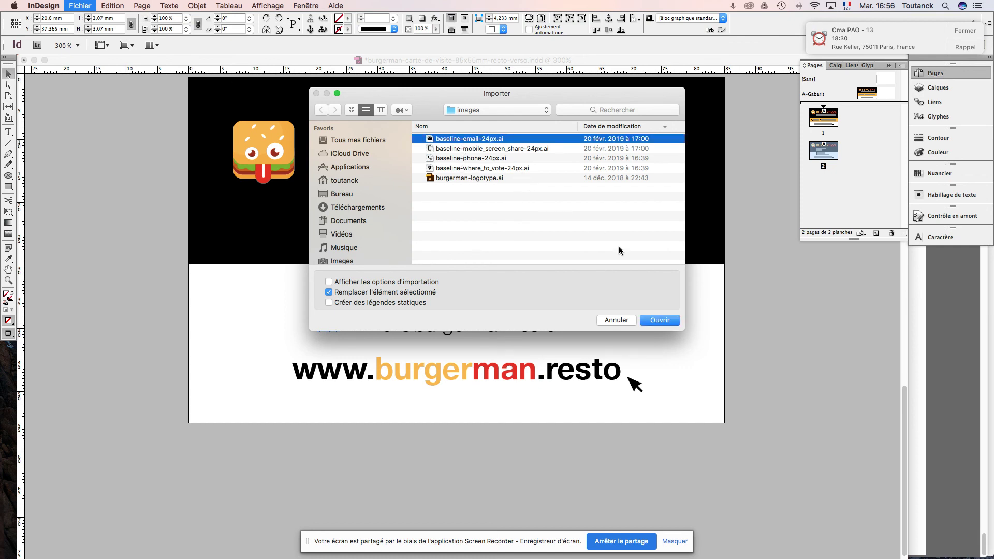
left_click(659, 321)
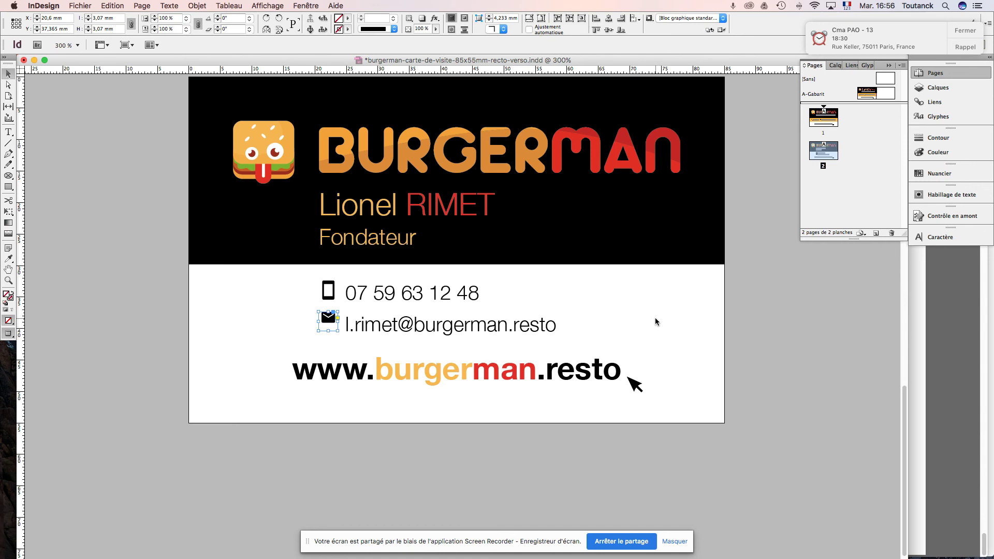
Step: Fit the e-mail icon frame to its content, nudge it down to align, and save the card
key("super+alt+c")
key("Down")
key("Down")
key("Down")
key("Down")
key("Down")
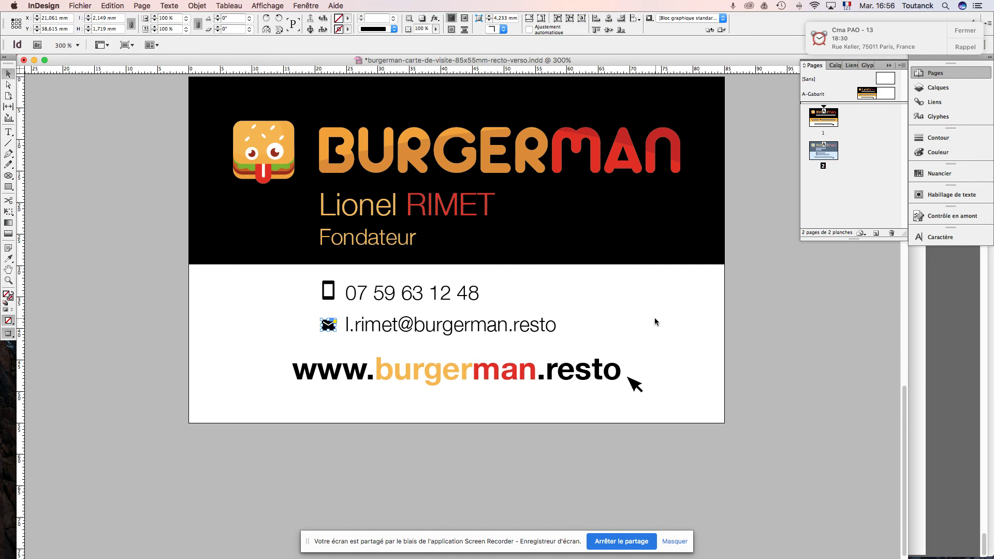
left_click(263, 321)
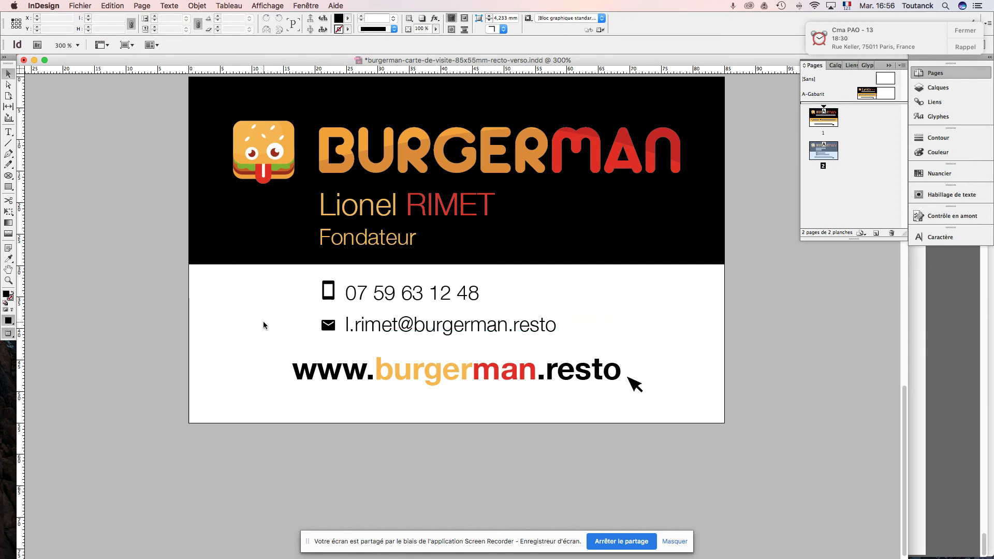
key("super+s")
key("super+Tab")
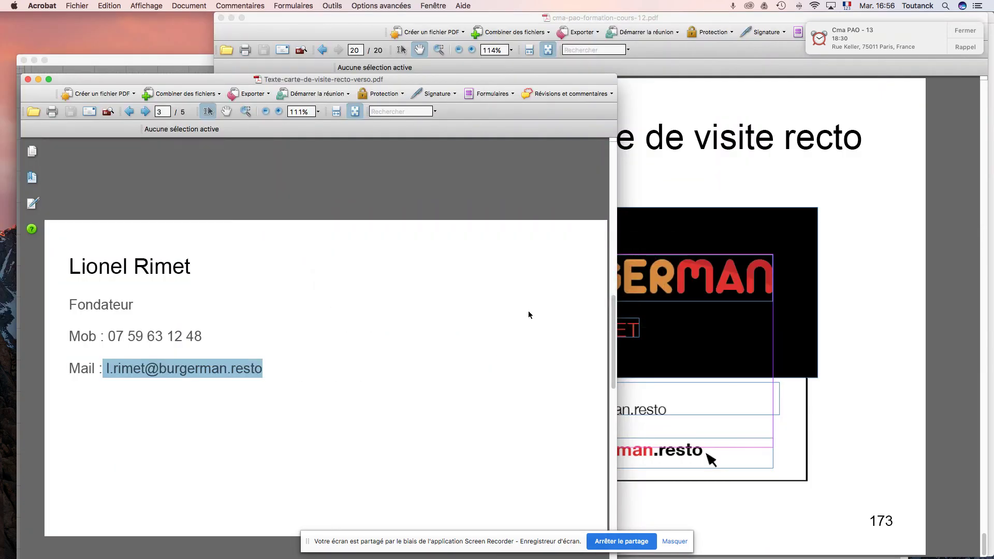
Step: Check the course's recto card mockup in Acrobat against the layout, then return to InDesign
left_click(893, 331)
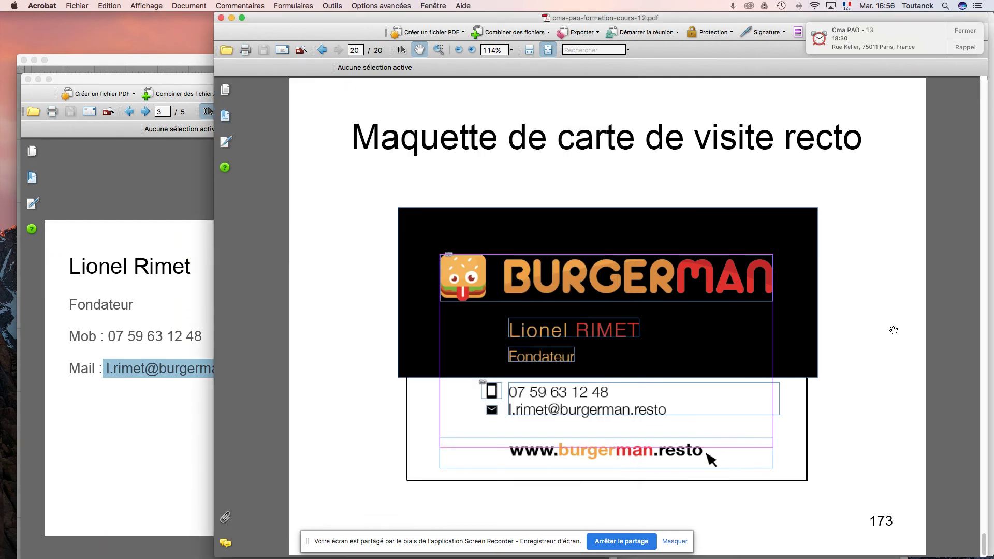
key("super+Tab")
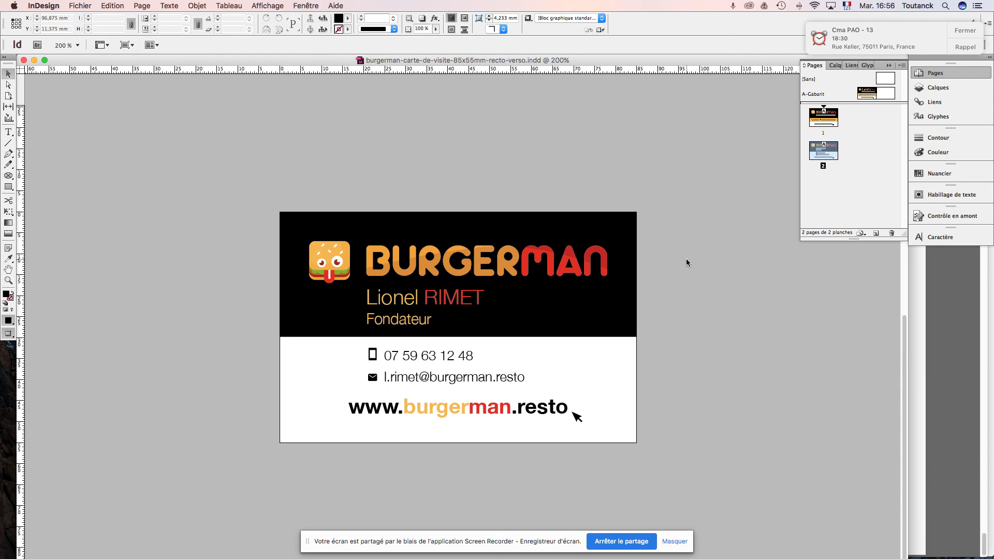
scroll(686, 260, "up", 5)
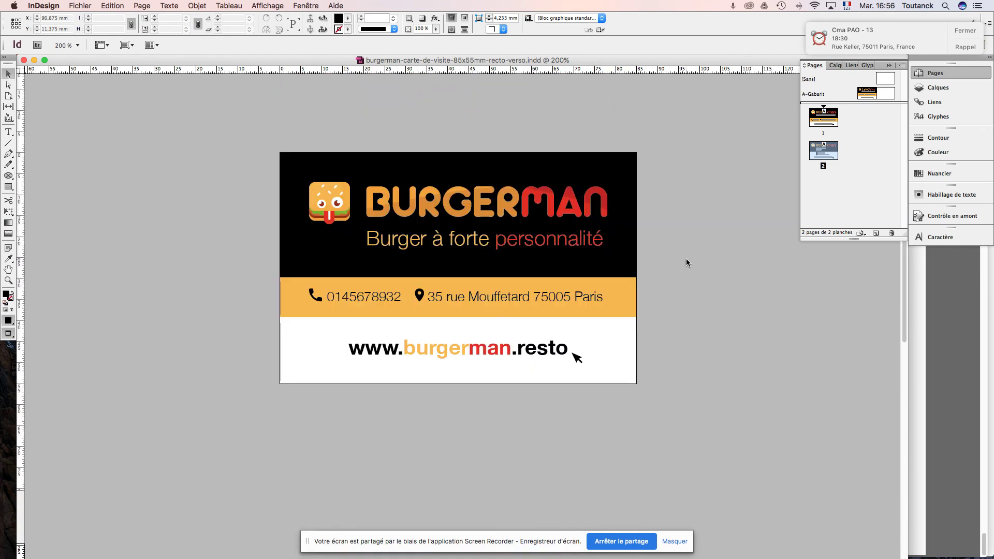
scroll(687, 262, "down", 2)
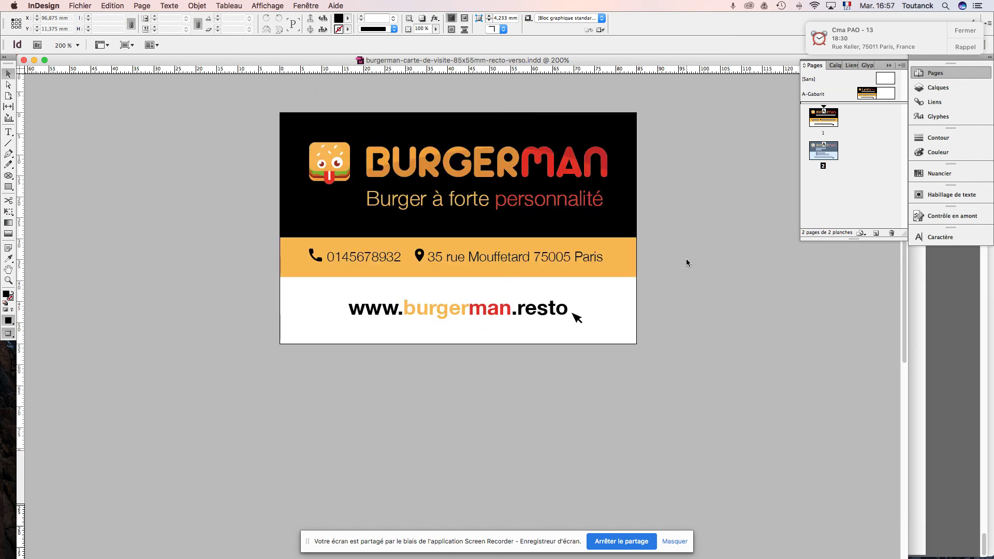
scroll(687, 263, "down", 10)
scroll(687, 263, "up", 3)
scroll(687, 263, "up", 4)
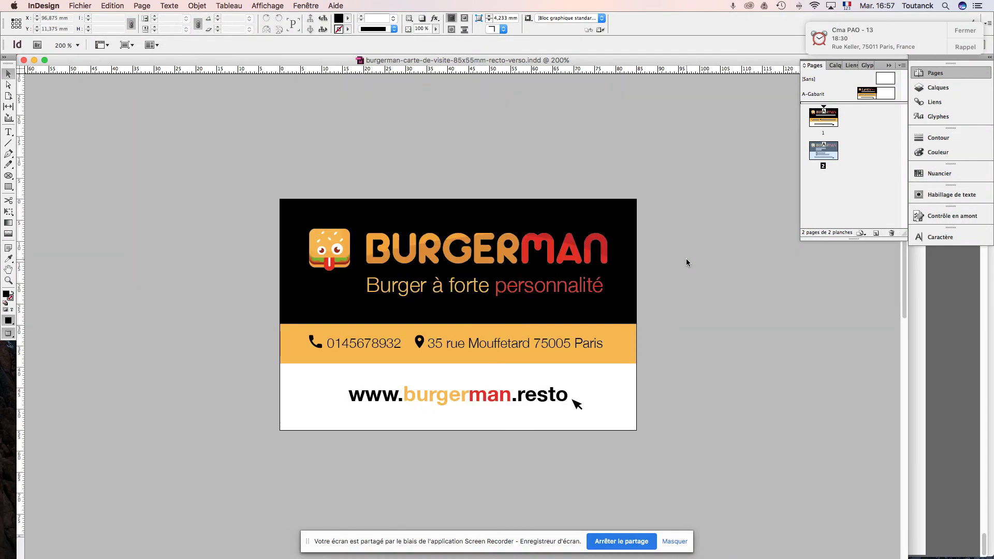
scroll(687, 263, "down", 10)
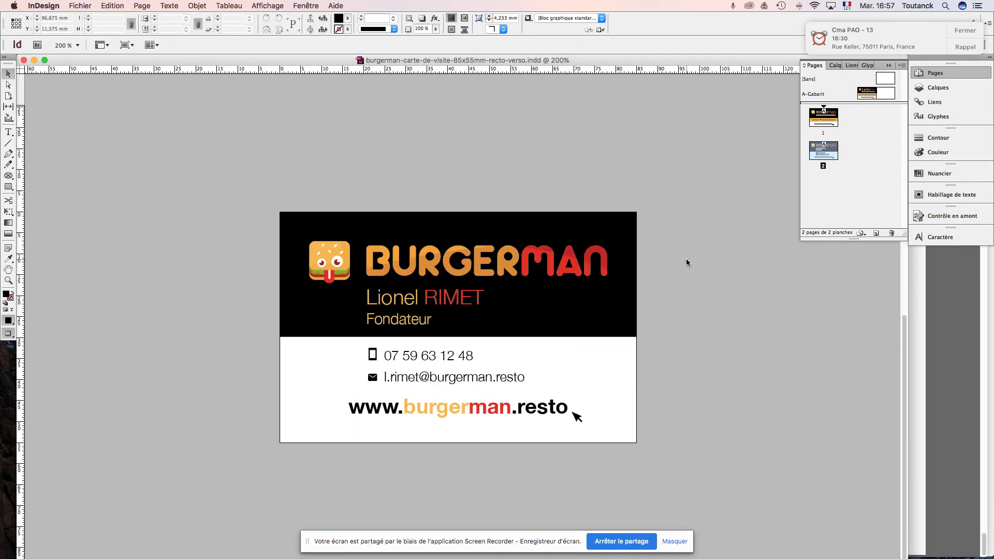